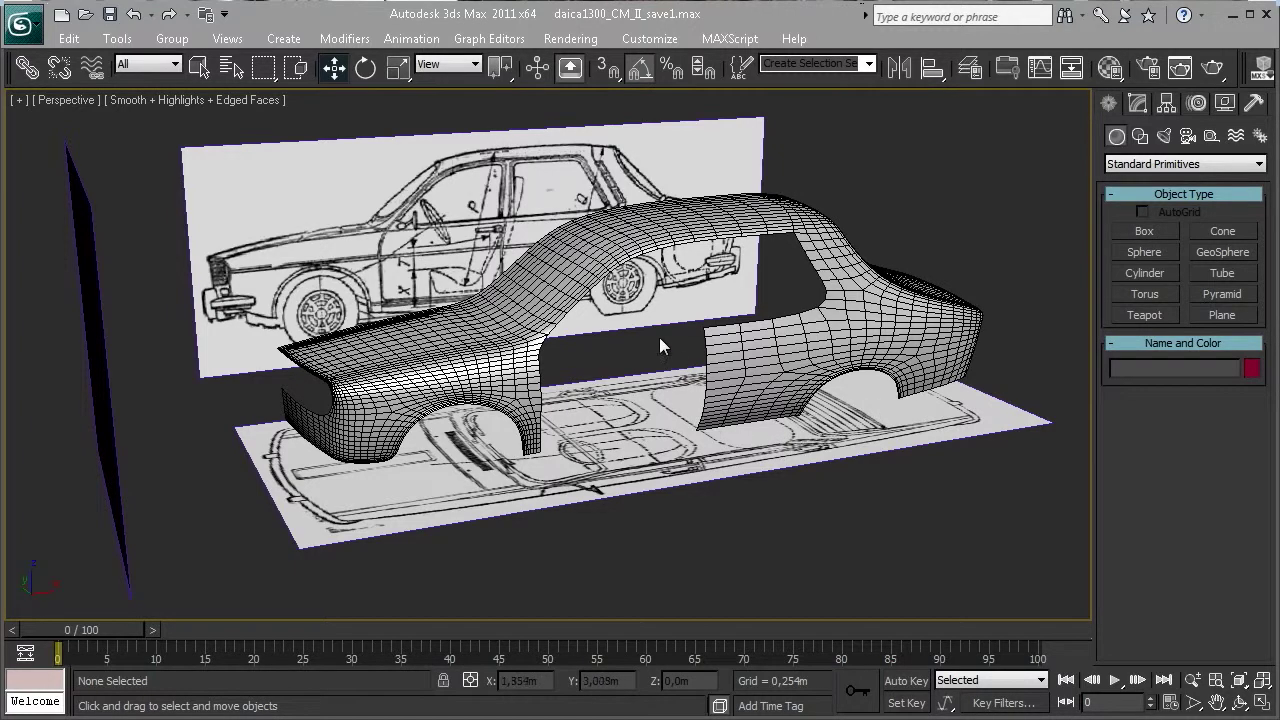
# - Select the car body and enter Edge mode on its base Editable Poly level
pyautogui.click(765, 232)
pyautogui.scroll(3, 771, 337)
pyautogui.moveTo(771, 337); pyautogui.dragTo(768, 325, button='middle')
pyautogui.click(1137, 104)
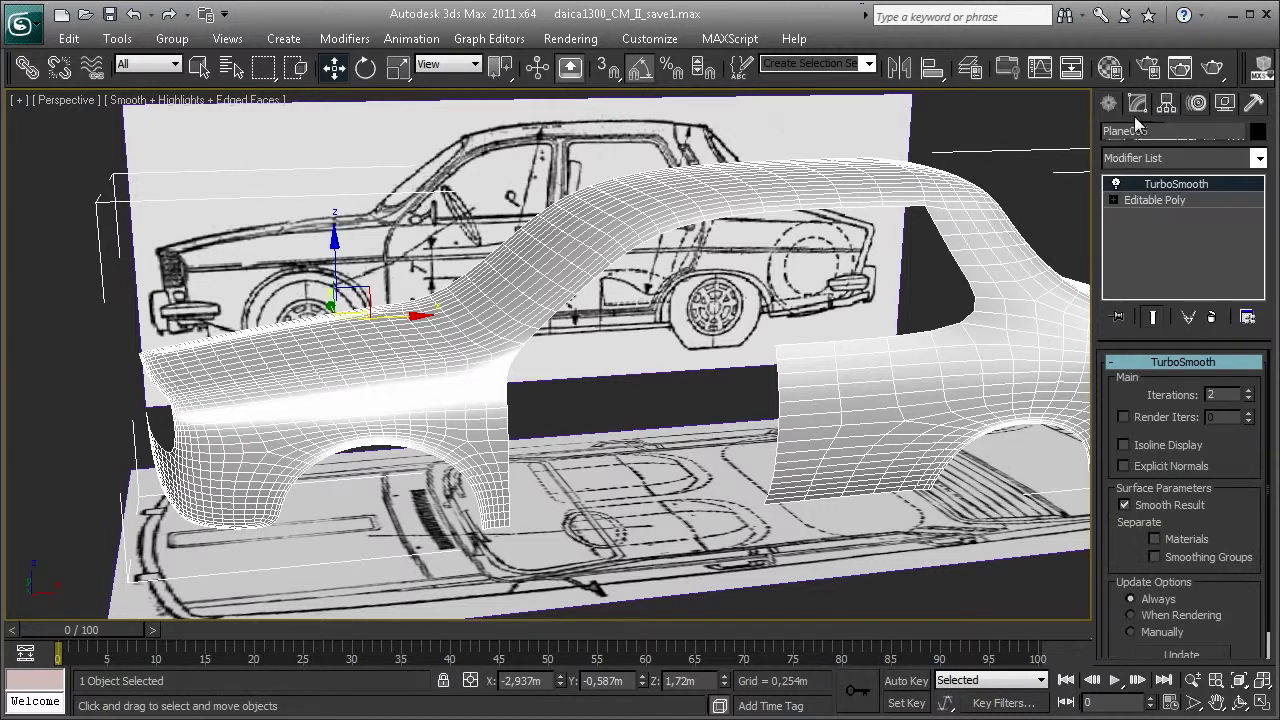
pyautogui.keyDown('alt'); pyautogui.moveTo(848, 248); pyautogui.dragTo(757, 268, button='middle'); pyautogui.keyUp('alt')
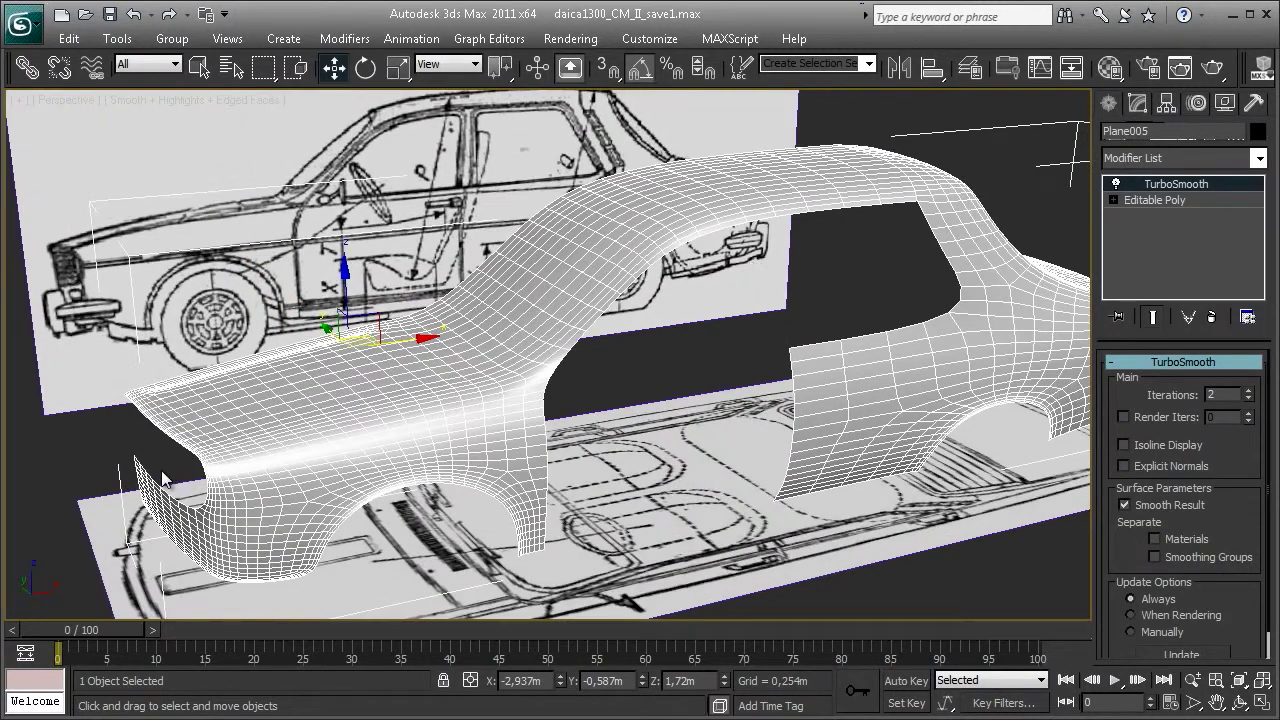
pyautogui.click(1158, 201)
pyautogui.keyDown('alt'); pyautogui.moveTo(837, 351); pyautogui.dragTo(1180, 402, button='middle'); pyautogui.keyUp('alt')
pyautogui.click(1157, 384)
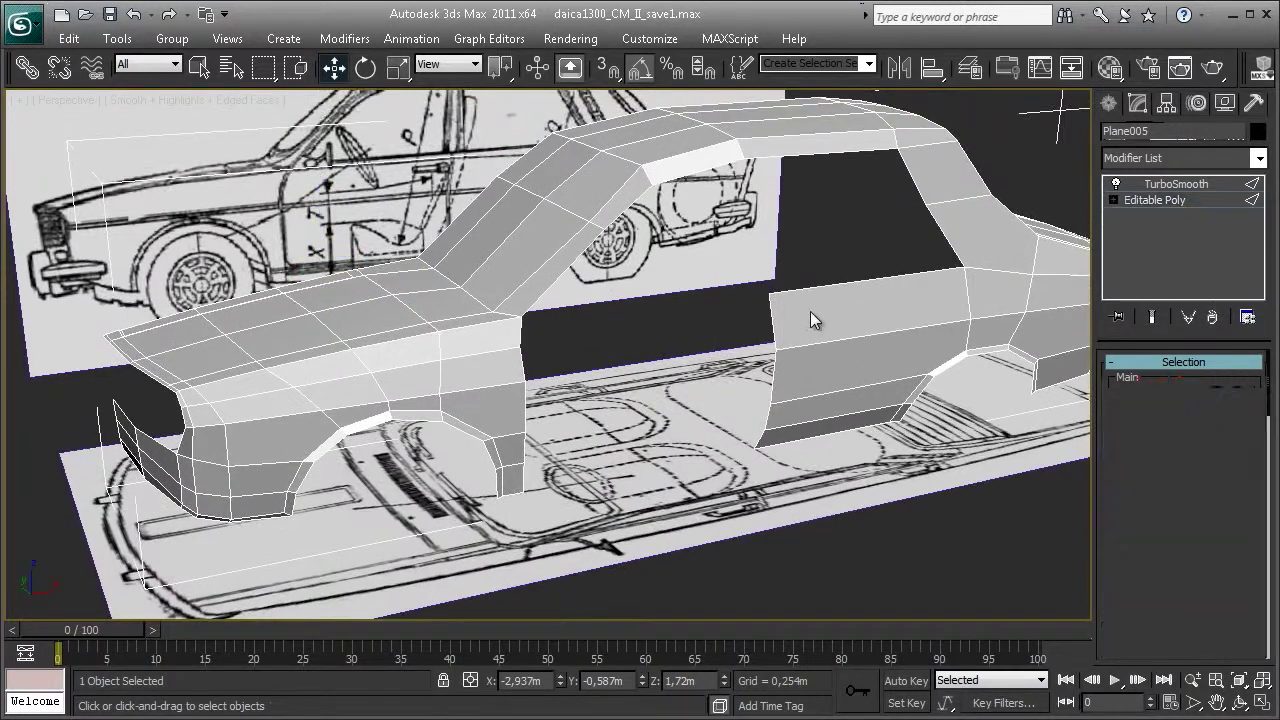
# - Select the four edges along the side panel's front edge behind the front wheel arch
pyautogui.click(772, 315)
pyautogui.keyDown('ctrl'); pyautogui.click(774, 374); pyautogui.keyUp('ctrl')
pyautogui.keyDown('ctrl'); pyautogui.click(766, 417); pyautogui.keyUp('ctrl')
pyautogui.keyDown('ctrl'); pyautogui.click(762, 442); pyautogui.keyUp('ctrl')
pyautogui.keyDown('alt'); pyautogui.moveTo(828, 420); pyautogui.dragTo(826, 238, button='middle'); pyautogui.keyUp('alt')
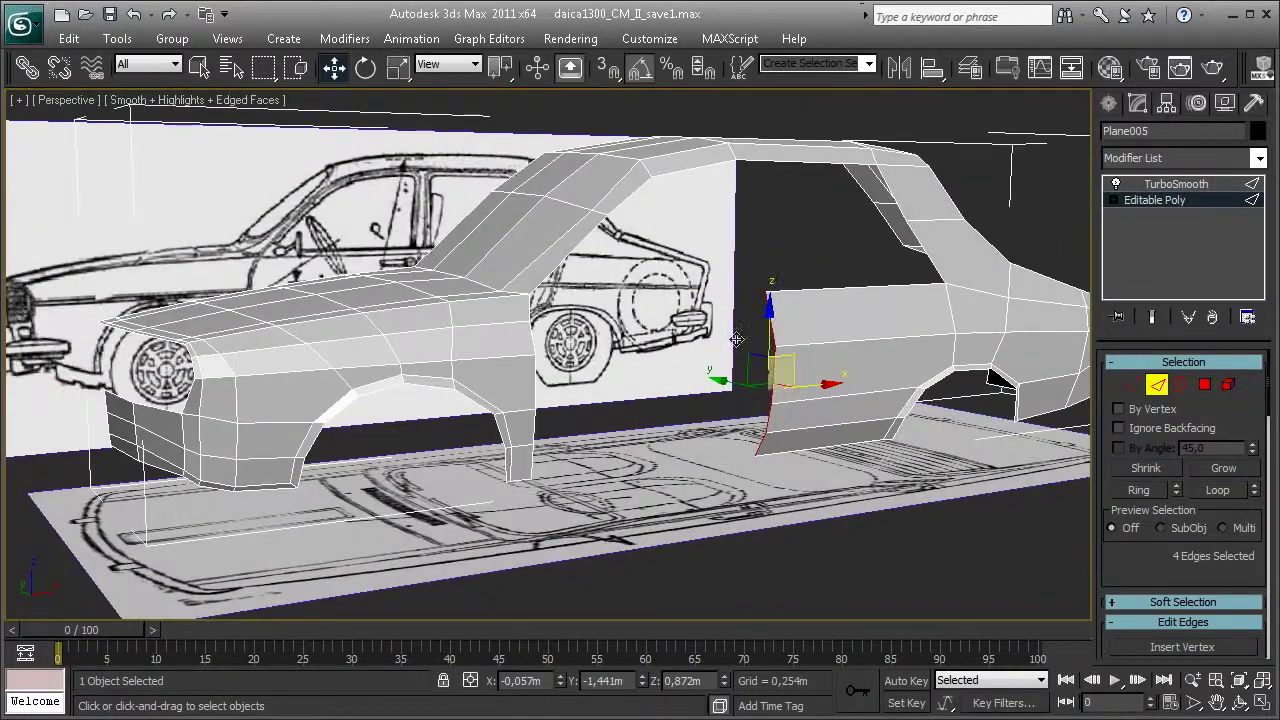
pyautogui.keyDown('alt'); pyautogui.moveTo(759, 347); pyautogui.dragTo(760, 330, button='middle'); pyautogui.keyUp('alt')
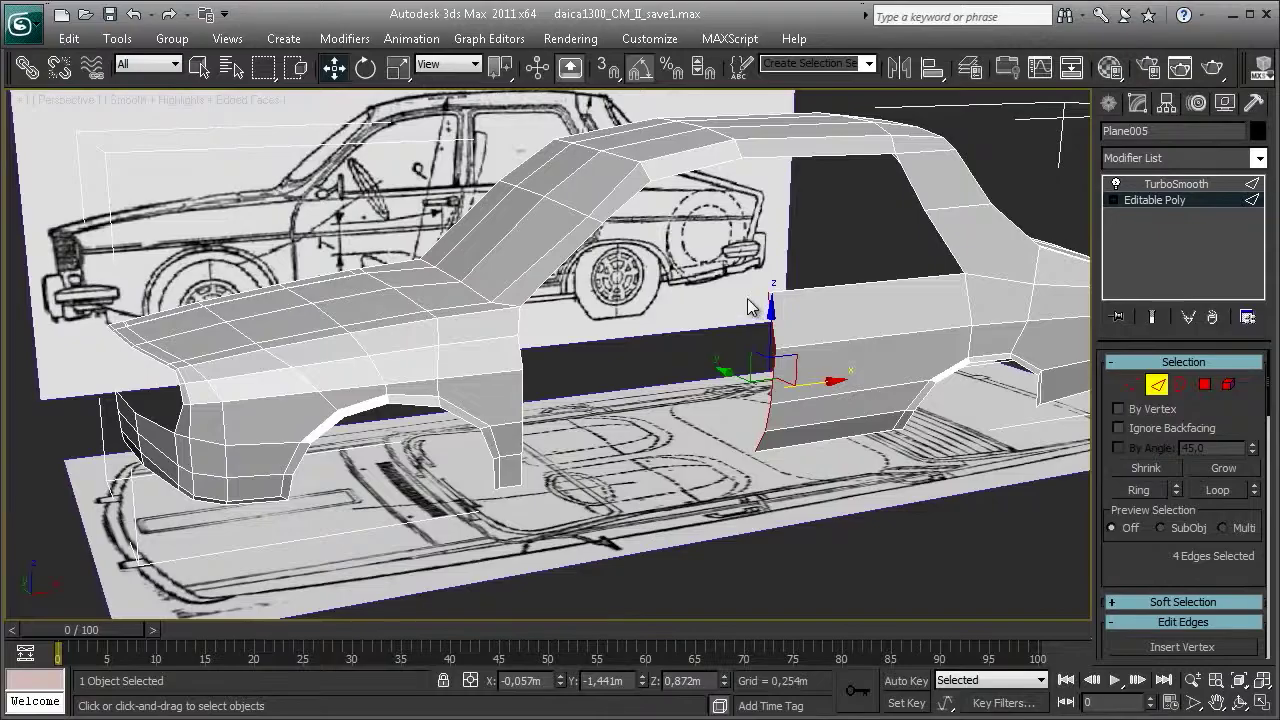
# - Slide the four selected edges forward along X toward the back of the front wheel arch
pyautogui.keyDown('alt'); pyautogui.moveTo(757, 306); pyautogui.dragTo(750, 360, button='middle'); pyautogui.keyUp('alt')
pyautogui.scroll(3, 968, 370)
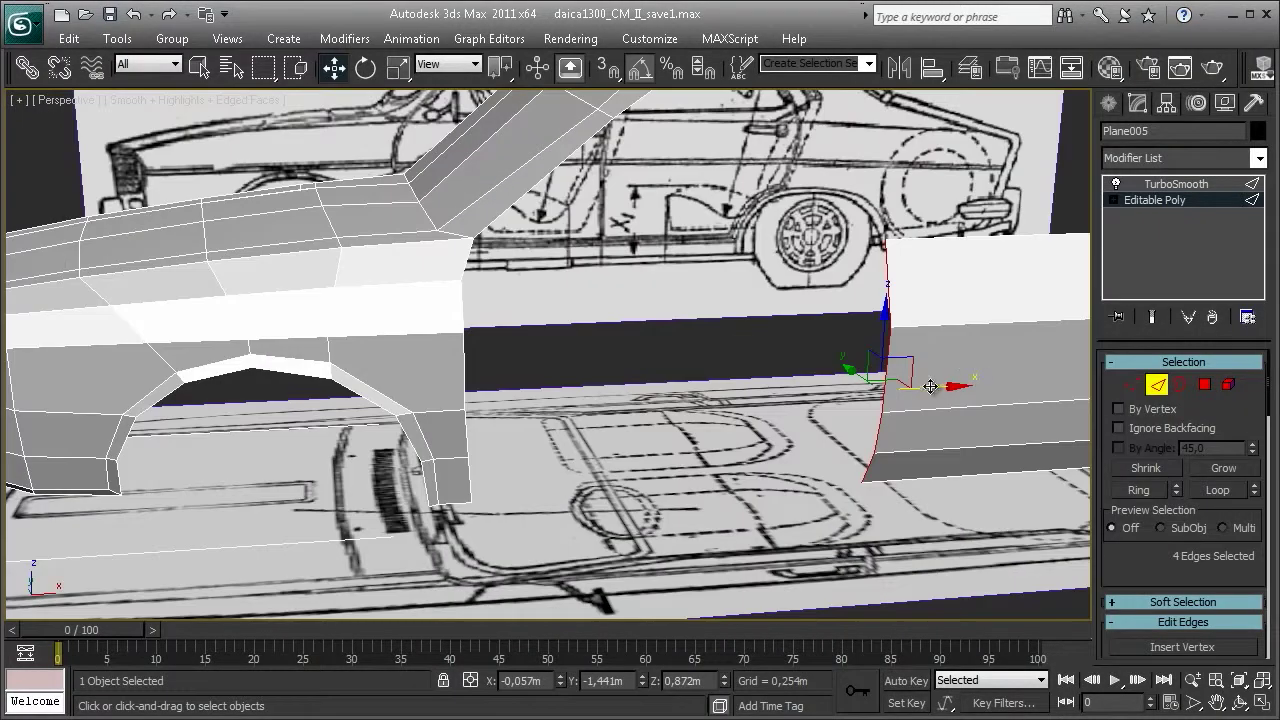
pyautogui.moveTo(930, 386); pyautogui.dragTo(629, 380)
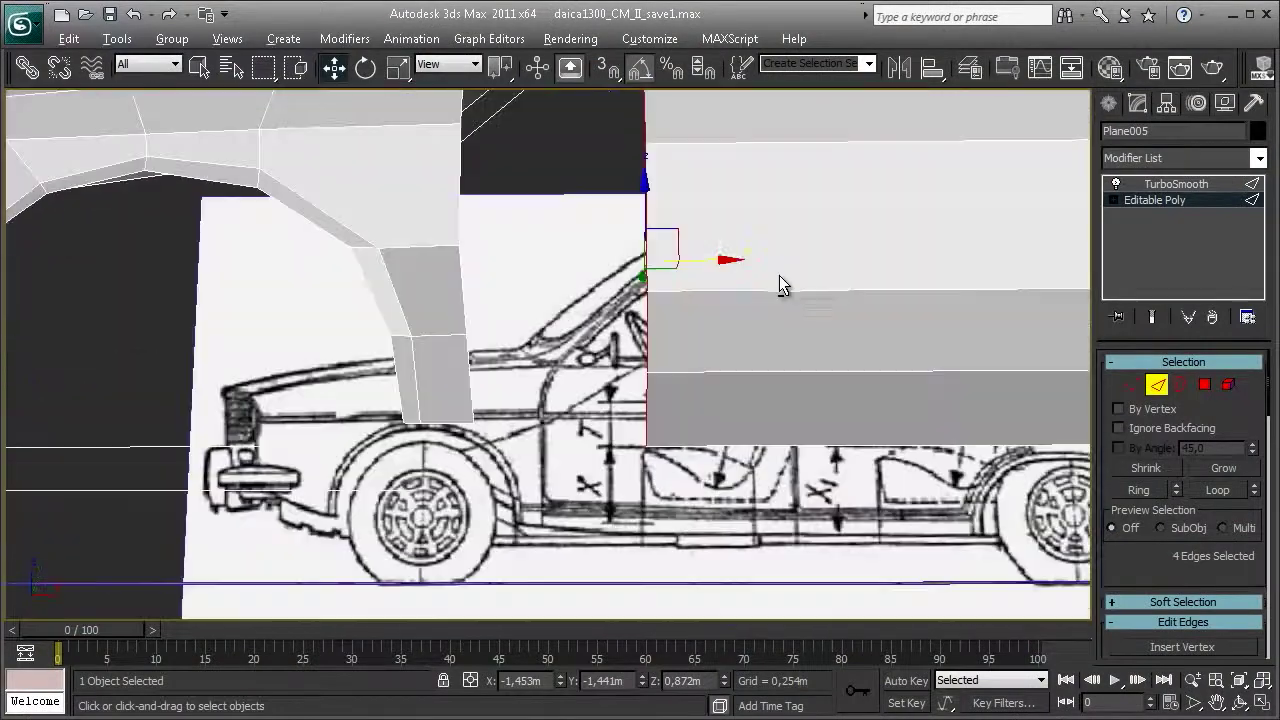
pyautogui.moveTo(779, 277)
pyautogui.mouseDown(button='middle')
pyautogui.moveTo(763, 358)
pyautogui.moveTo(622, 399)
pyautogui.moveTo(636, 387)
pyautogui.moveTo(537, 395)
pyautogui.moveTo(608, 367)
pyautogui.mouseUp(button='middle')
pyautogui.moveTo(621, 286)
pyautogui.keyDown('alt'); pyautogui.mouseDown(button='middle')
pyautogui.moveTo(537, 393)
pyautogui.moveTo(677, 346)
pyautogui.moveTo(723, 426)
pyautogui.moveTo(808, 418)
pyautogui.moveTo(817, 394)
pyautogui.moveTo(726, 409)
pyautogui.moveTo(840, 280)
pyautogui.moveTo(456, 352)
pyautogui.moveTo(430, 451)
pyautogui.mouseUp(button='middle'); pyautogui.keyUp('alt')
# - Select the arch-bottom vertices and move them down and outward in the side view
pyautogui.press('1')
pyautogui.moveTo(430, 451); pyautogui.dragTo(528, 491)
pyautogui.hotkey('alt', 'w')
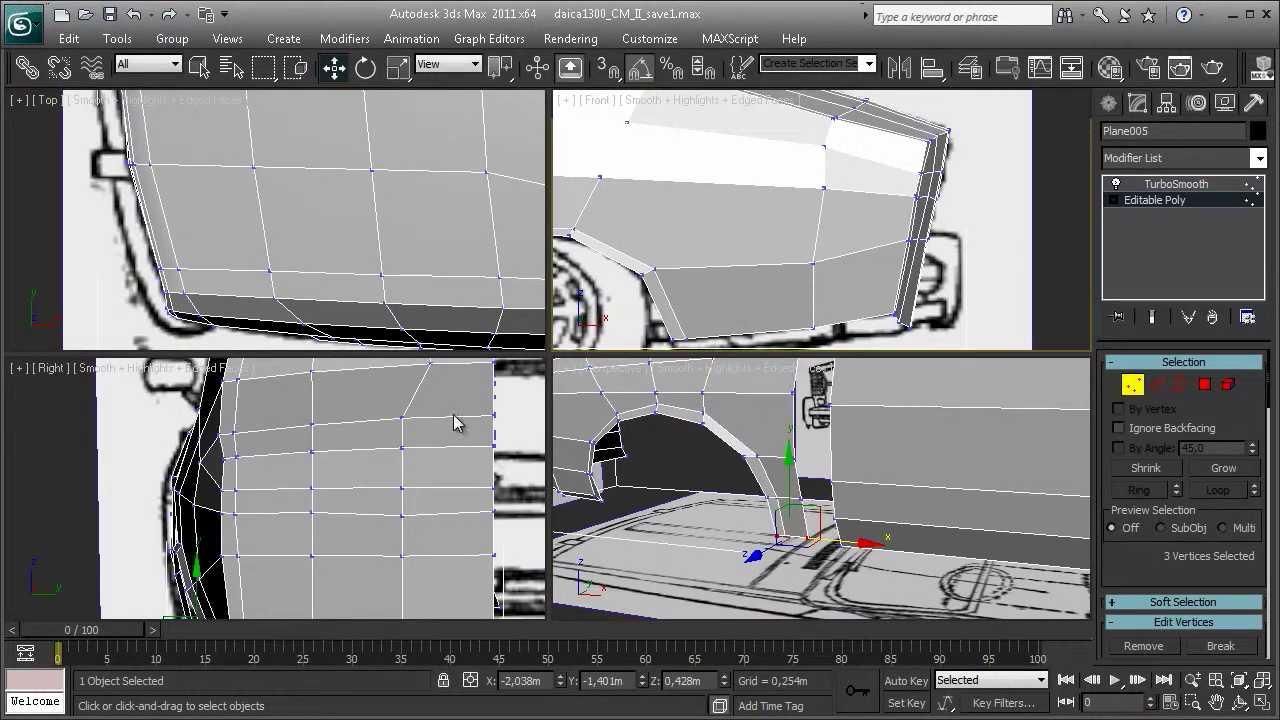
pyautogui.scroll(4, 300, 530)
pyautogui.scroll(3, 290, 543)
pyautogui.hotkey('alt', 'w')
pyautogui.scroll(2, 474, 377)
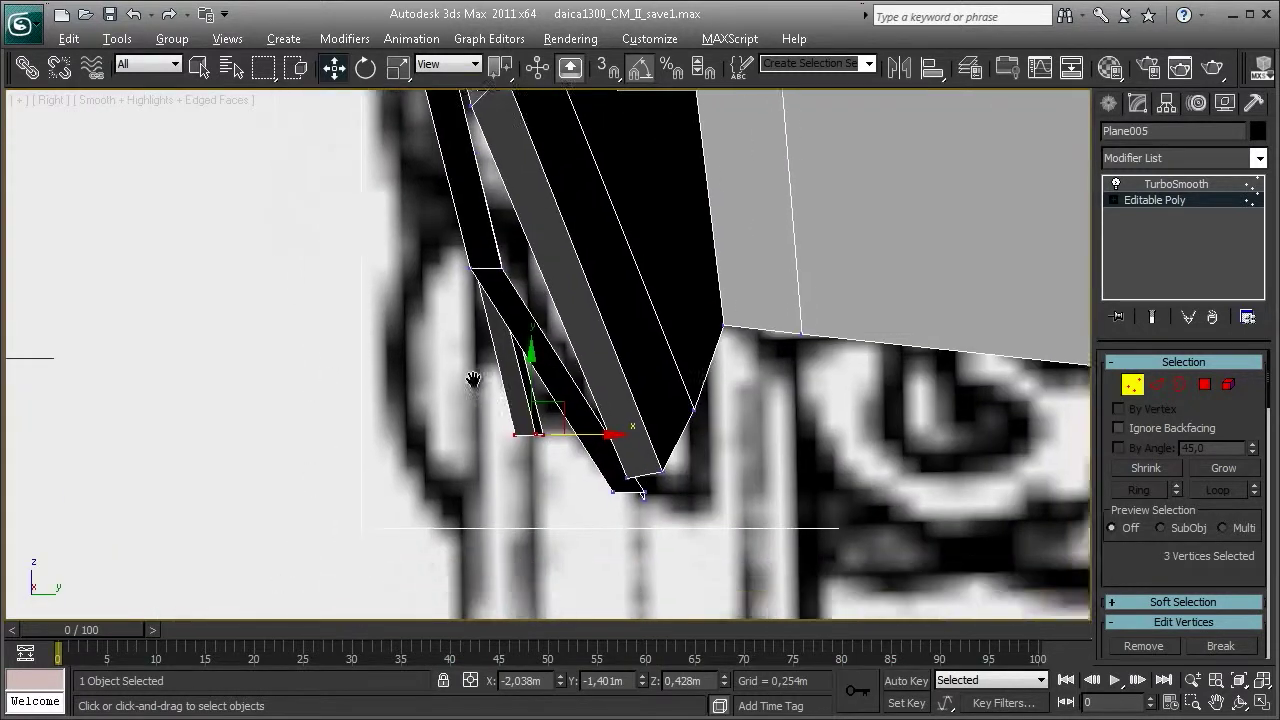
pyautogui.scroll(2, 529, 400)
pyautogui.scroll(1, 532, 476)
pyautogui.moveTo(530, 484); pyautogui.dragTo(627, 553)
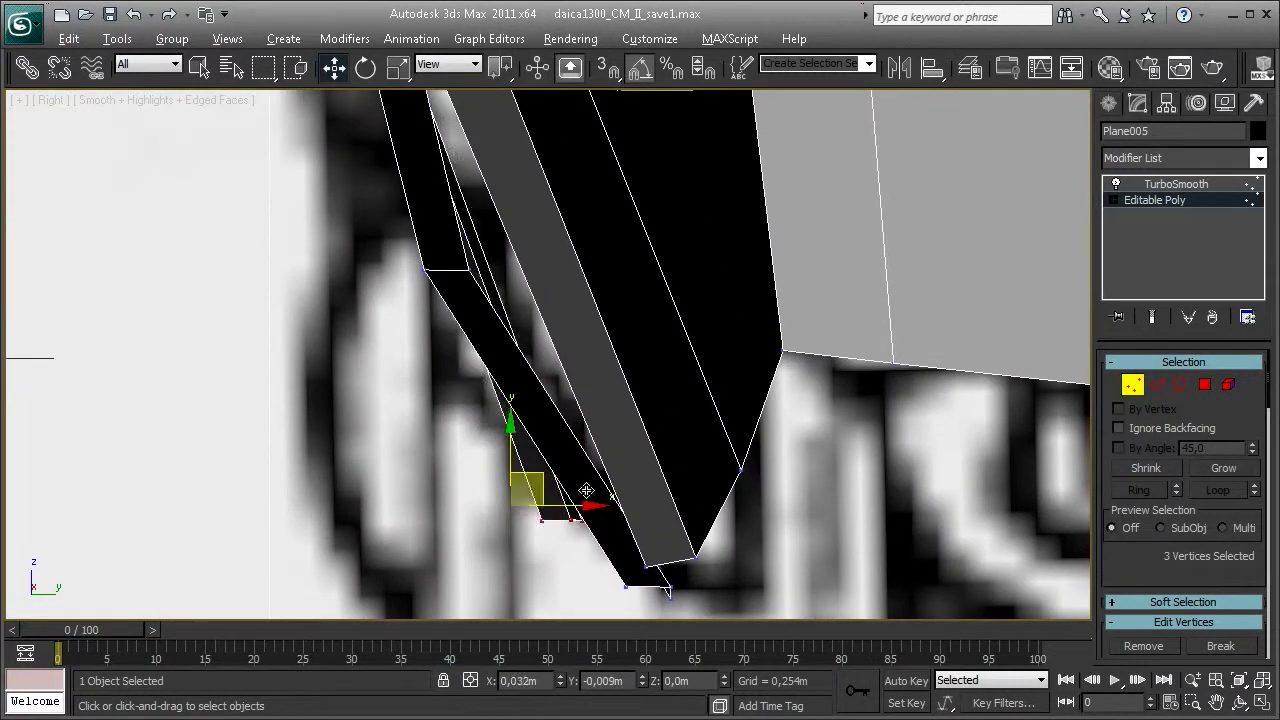
pyautogui.hotkey('alt', 'w')
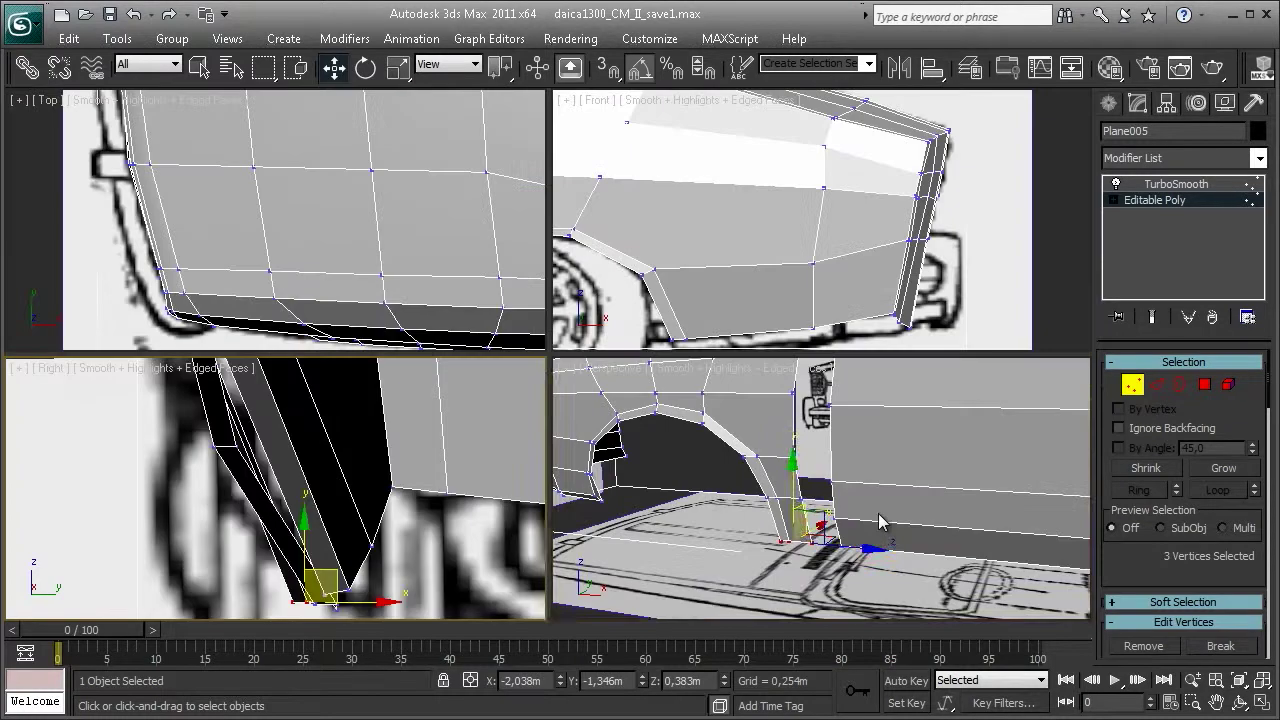
# - Lower the selected arch-bottom vertices further in the maximized perspective view
pyautogui.hotkey('alt', 'w')
pyautogui.scroll(-2, 832, 459)
pyautogui.keyDown('alt'); pyautogui.moveTo(832, 459); pyautogui.dragTo(388, 411, button='middle'); pyautogui.keyUp('alt')
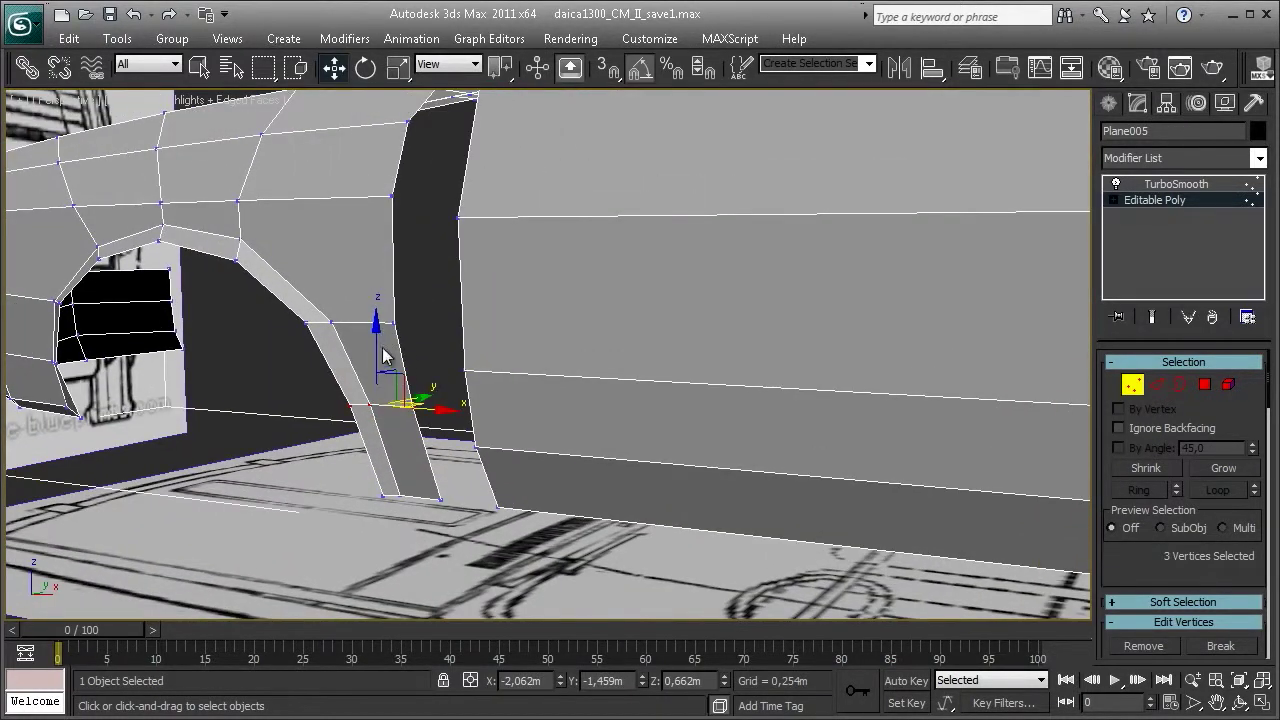
pyautogui.moveTo(386, 355); pyautogui.dragTo(386, 372)
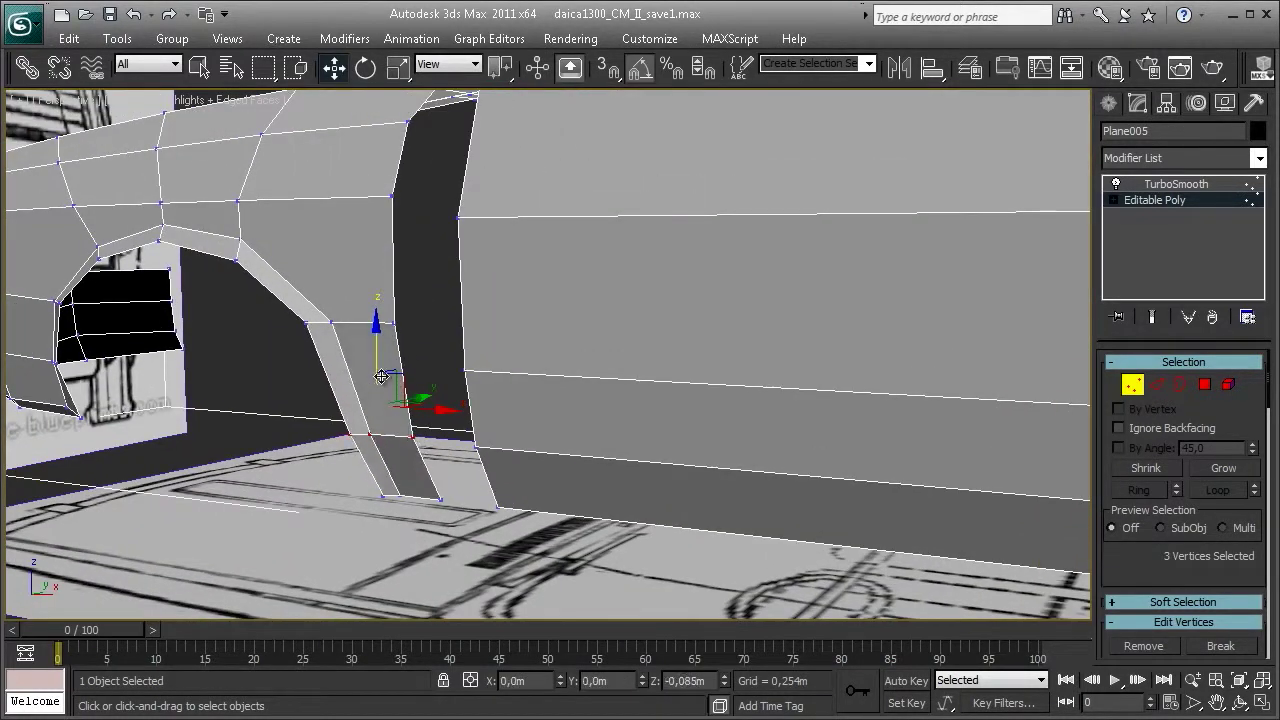
pyautogui.keyDown('alt'); pyautogui.moveTo(386, 372); pyautogui.dragTo(314, 403, button='middle'); pyautogui.keyUp('alt')
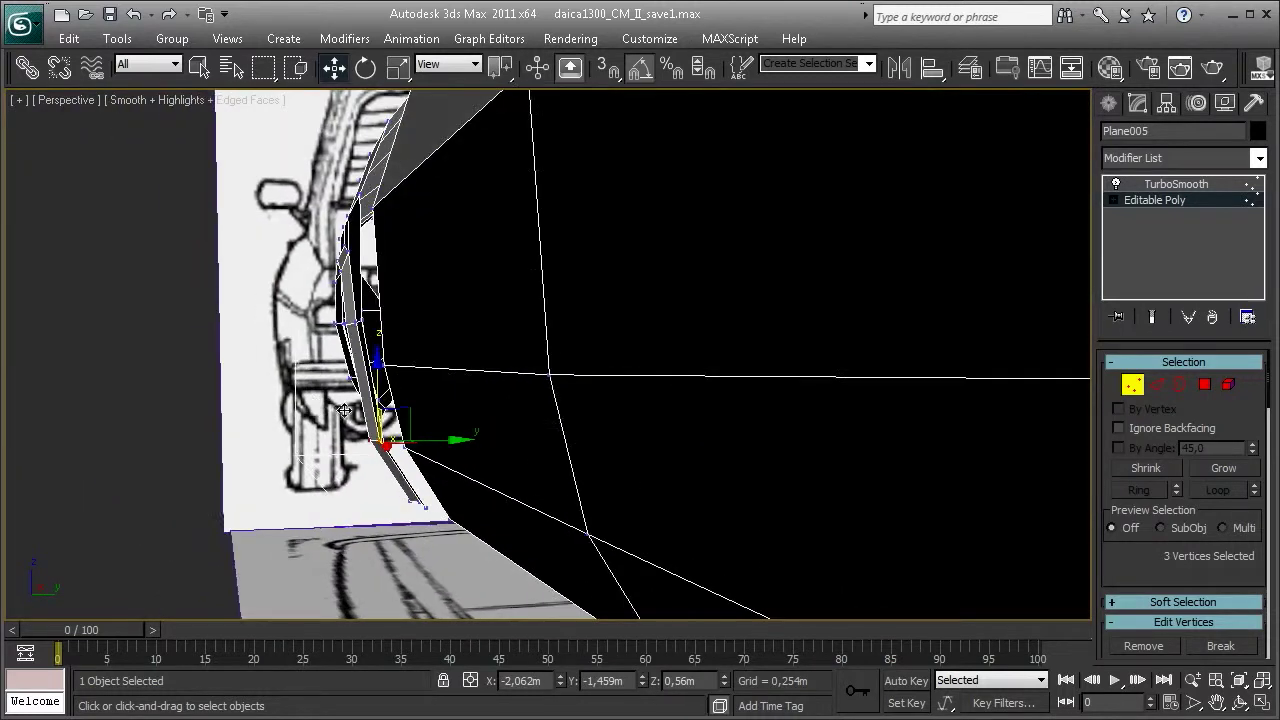
pyautogui.scroll(2, 343, 410)
# - Add the outer arch vertices, nudge them sideways, and pick the arch's bottom corner vertex
pyautogui.keyDown('ctrl'); pyautogui.moveTo(334, 423); pyautogui.dragTo(457, 523); pyautogui.keyUp('ctrl')
pyautogui.keyDown('alt'); pyautogui.moveTo(457, 523); pyautogui.dragTo(445, 470, button='middle'); pyautogui.keyUp('alt')
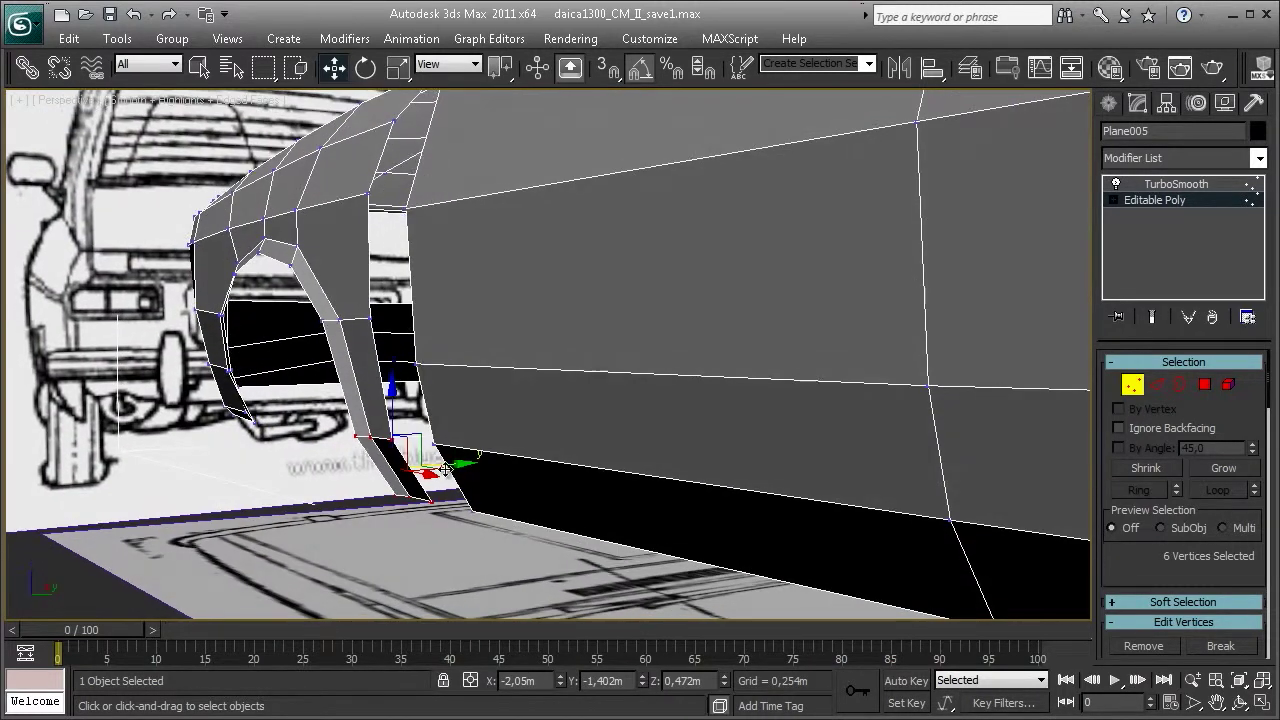
pyautogui.moveTo(445, 470); pyautogui.dragTo(448, 468)
pyautogui.moveTo(448, 468)
pyautogui.keyDown('alt'); pyautogui.mouseDown(button='middle')
pyautogui.moveTo(591, 471)
pyautogui.moveTo(505, 491)
pyautogui.moveTo(523, 461)
pyautogui.mouseUp(button='middle'); pyautogui.keyUp('alt')
pyautogui.click(557, 462)
pyautogui.keyDown('alt'); pyautogui.moveTo(590, 498); pyautogui.dragTo(528, 458, button='middle'); pyautogui.keyUp('alt')
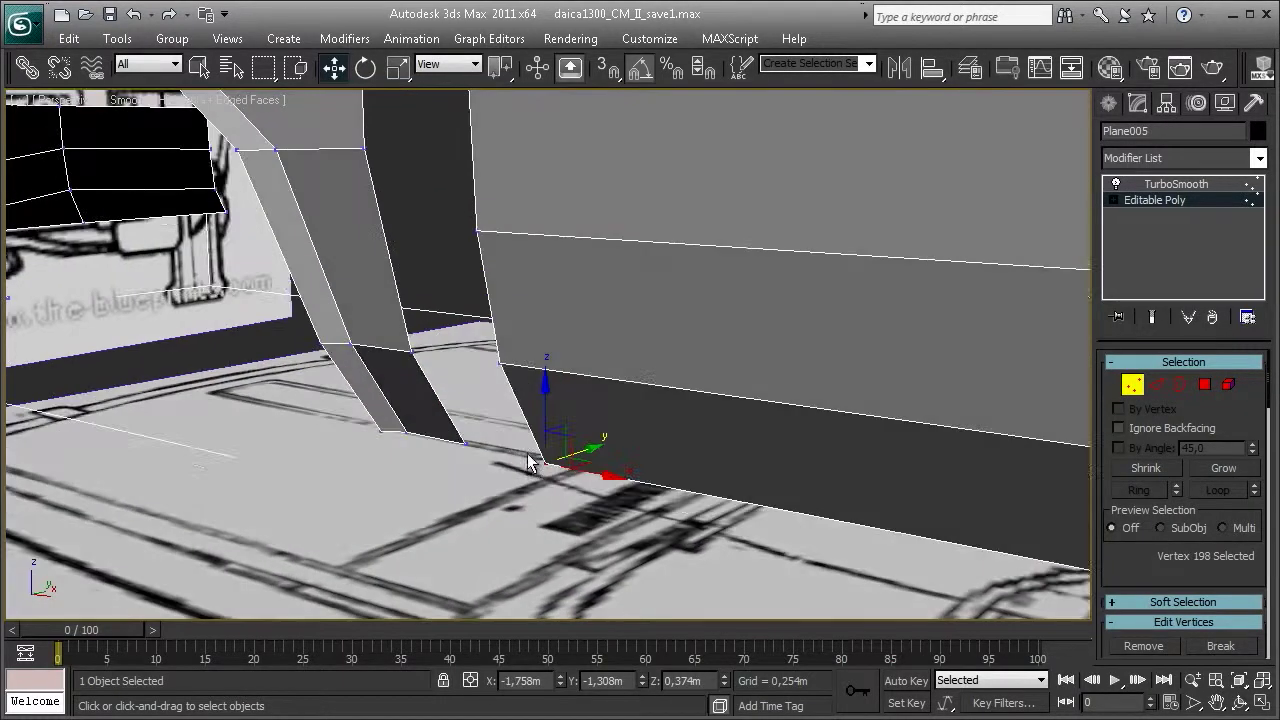
pyautogui.click(488, 446)
pyautogui.hotkey('alt', 'w')
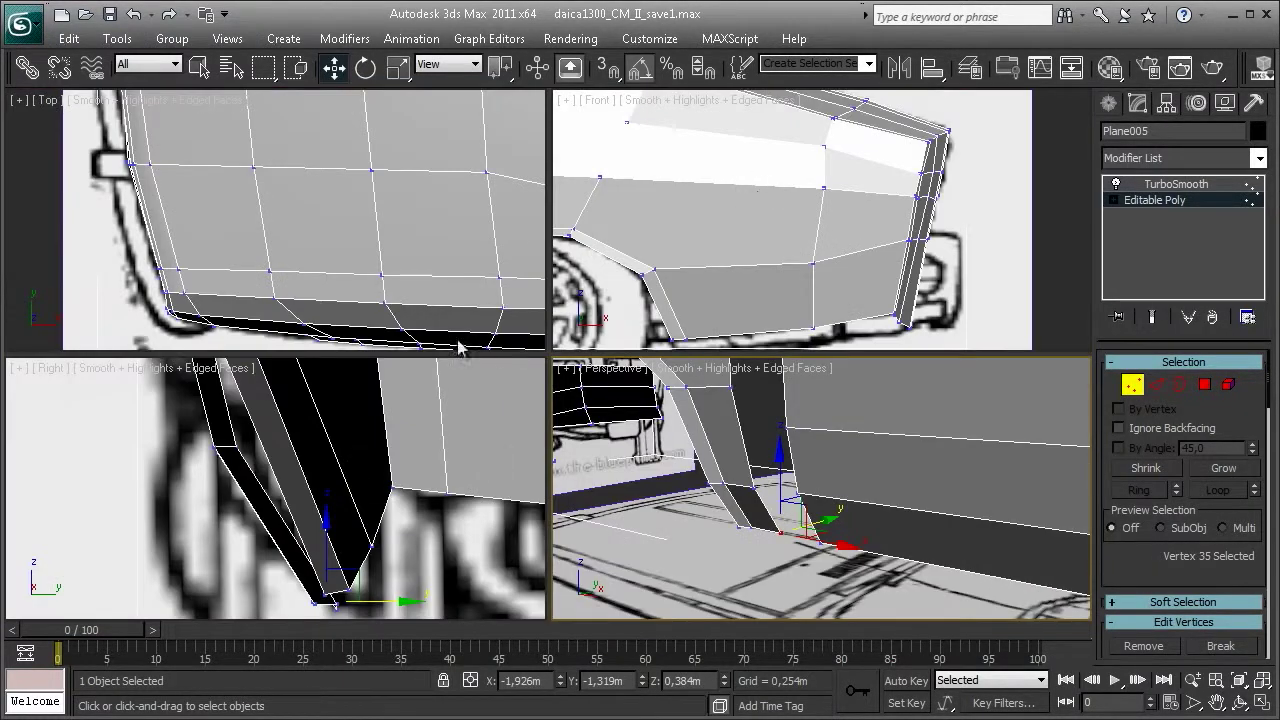
pyautogui.scroll(2, 376, 452)
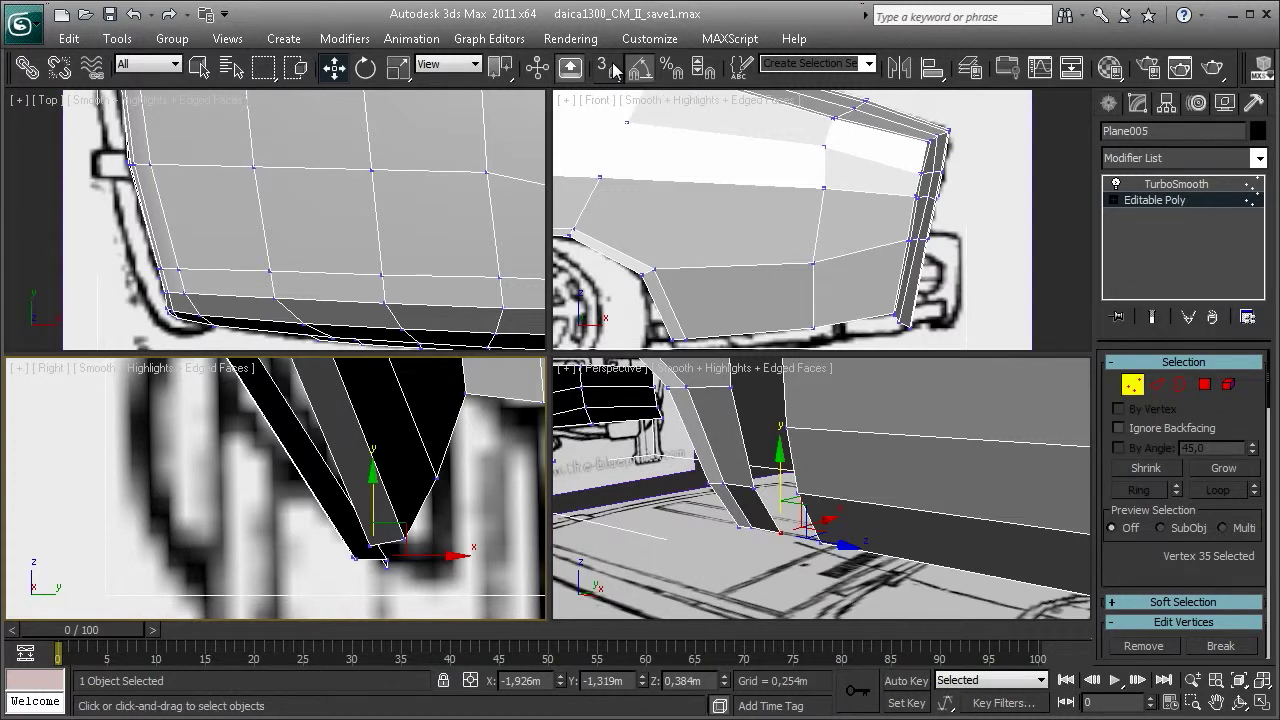
# - Set snapping to 2.5D and make the body mesh see-through
pyautogui.moveTo(614, 68); pyautogui.dragTo(614, 133)
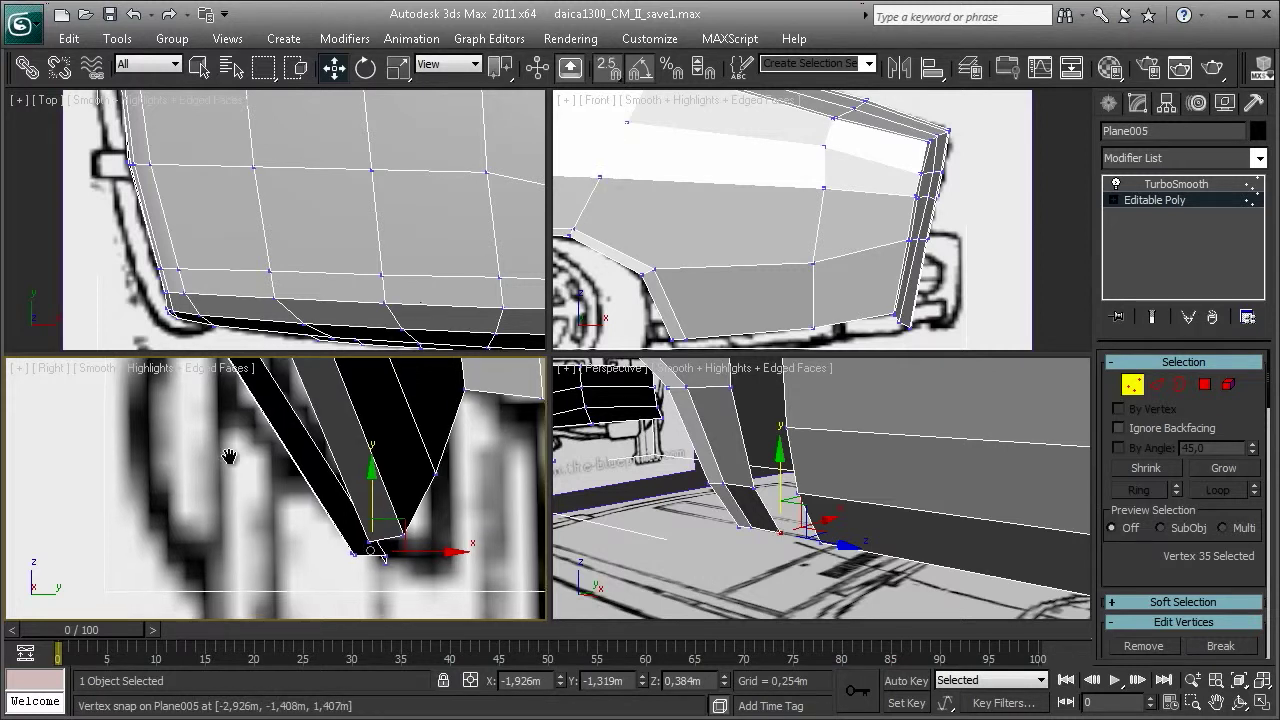
pyautogui.scroll(2, 220, 450)
pyautogui.hotkey('alt', 'x')
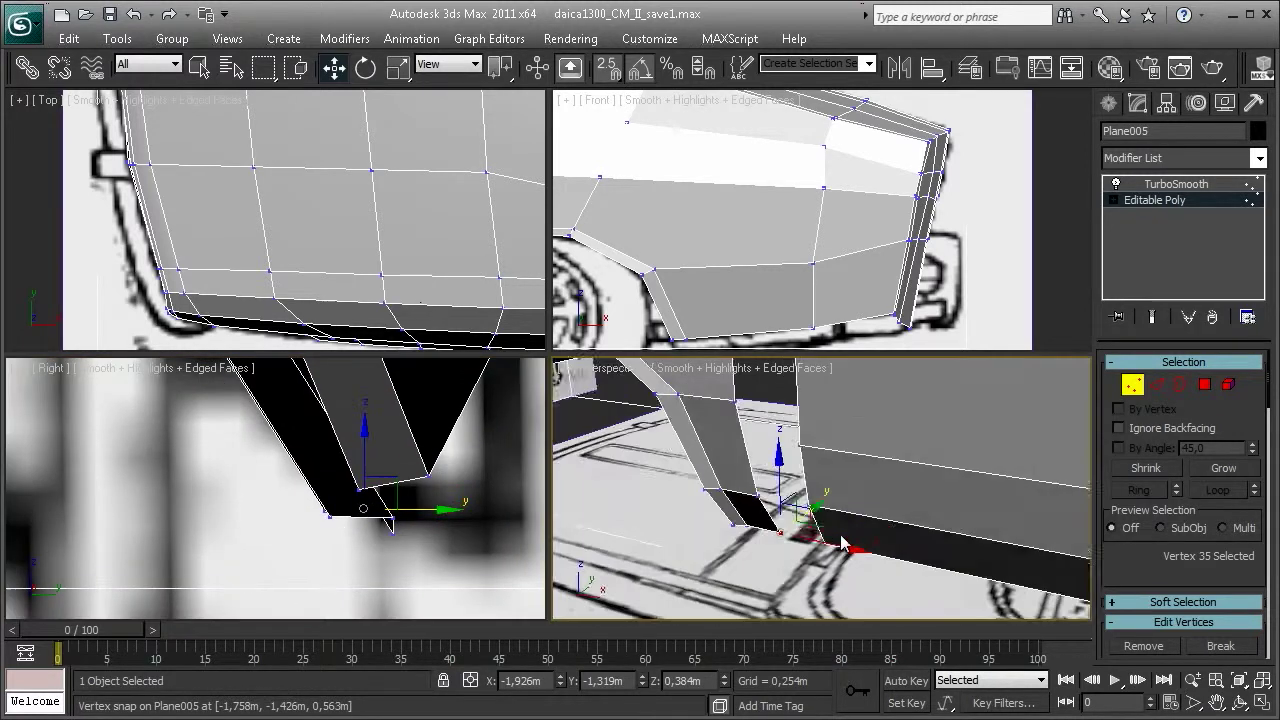
pyautogui.moveTo(316, 510); pyautogui.dragTo(289, 478, button='middle')
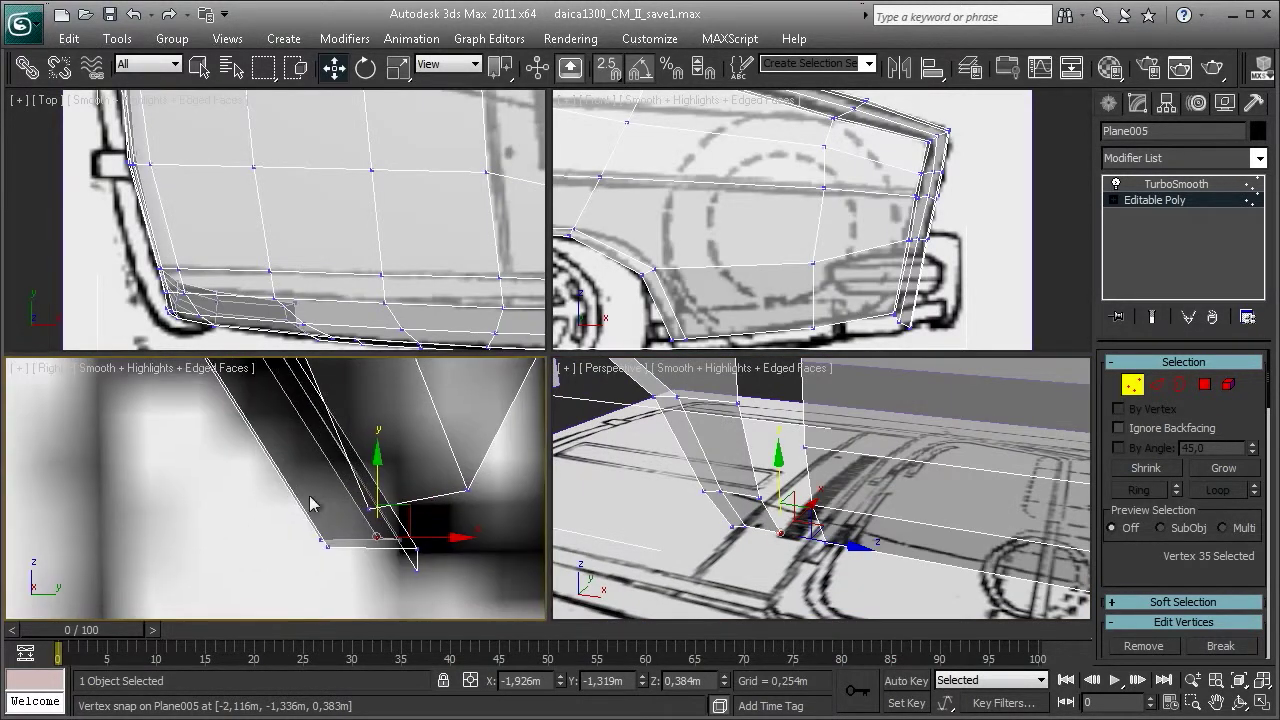
pyautogui.moveTo(664, 530)
pyautogui.keyDown('alt'); pyautogui.mouseDown(button='middle')
pyautogui.moveTo(790, 538)
pyautogui.moveTo(700, 430)
pyautogui.mouseUp(button='middle'); pyautogui.keyUp('alt')
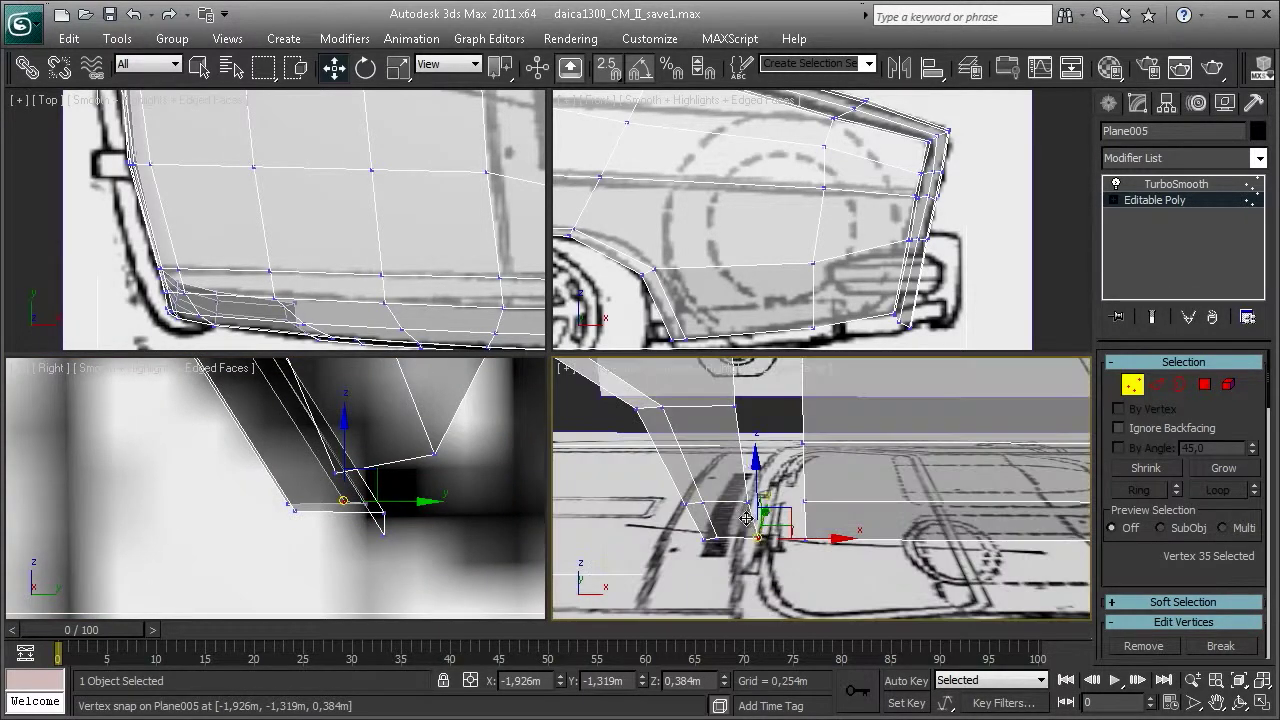
# - Set snapping to Vertex in Grid and Snap Settings and turn snaps on
pyautogui.rightClick(609, 67)
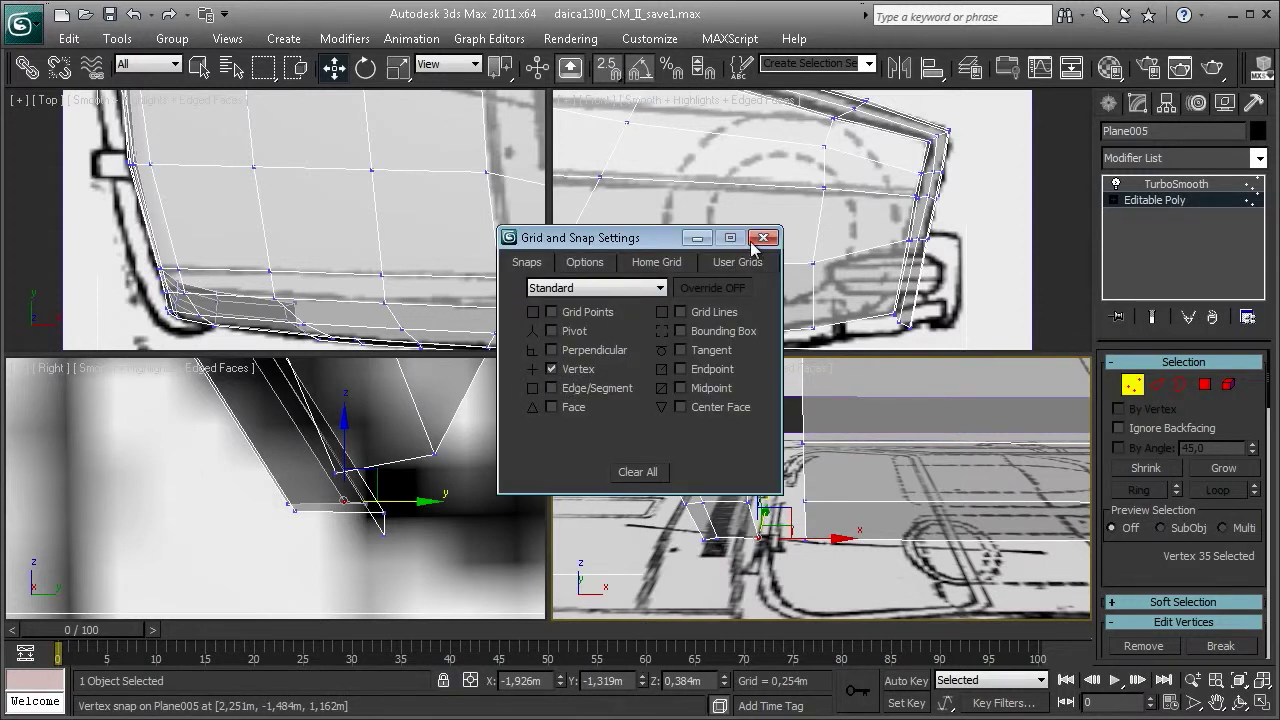
pyautogui.click(755, 243)
pyautogui.click(614, 75)
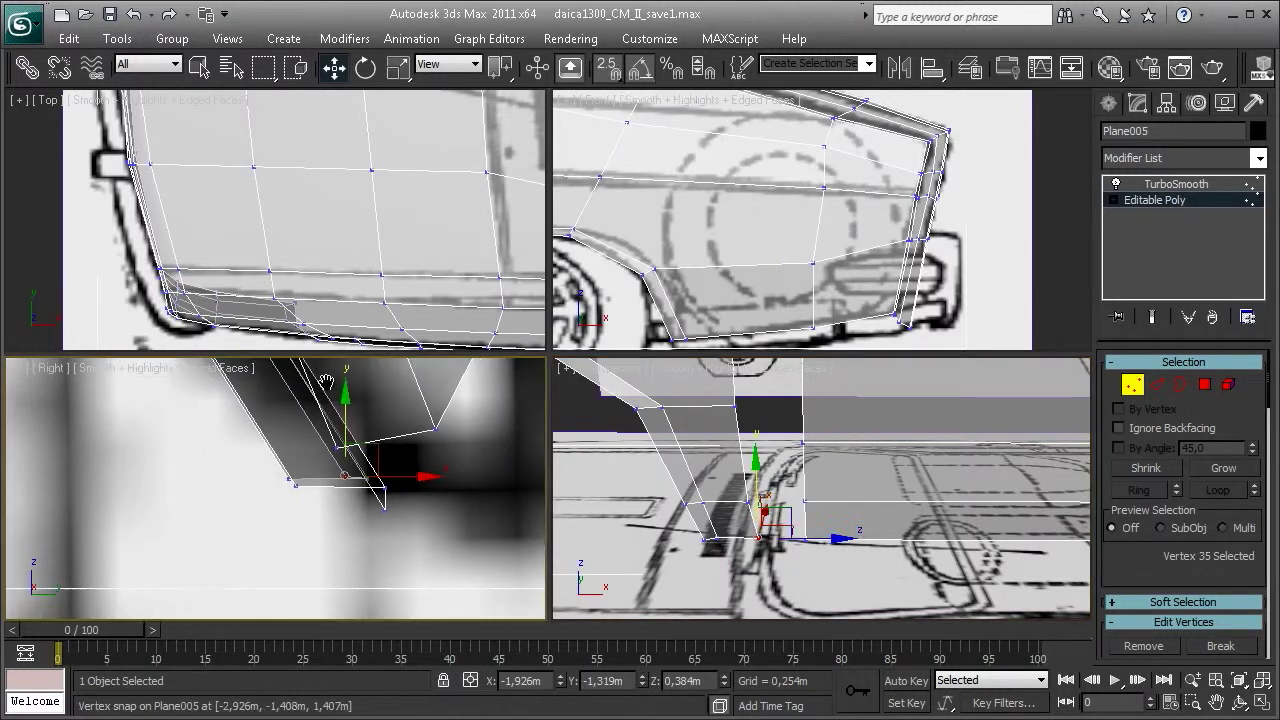
pyautogui.scroll(3, 345, 455)
pyautogui.scroll(-2, 347, 450)
pyautogui.keyDown('alt'); pyautogui.moveTo(345, 450); pyautogui.dragTo(371, 457, button='middle'); pyautogui.keyUp('alt')
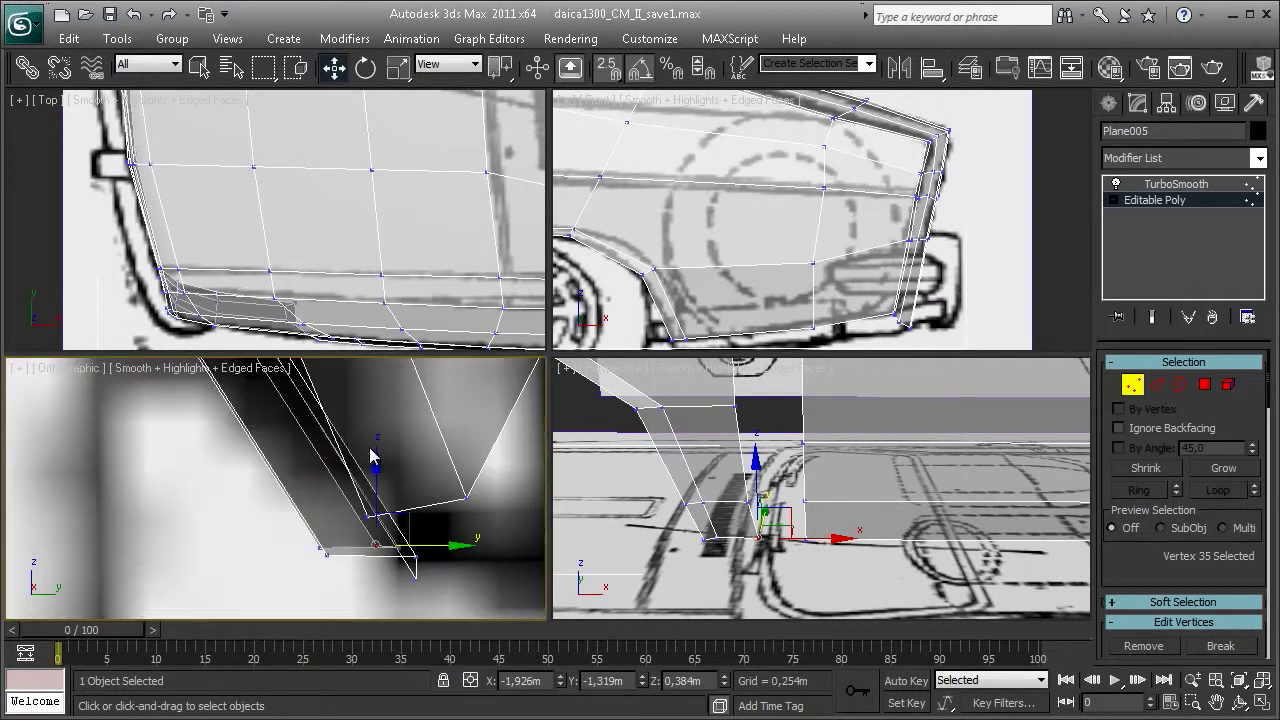
pyautogui.hotkey('shift', 'z')
pyautogui.hotkey('shift', 'z')
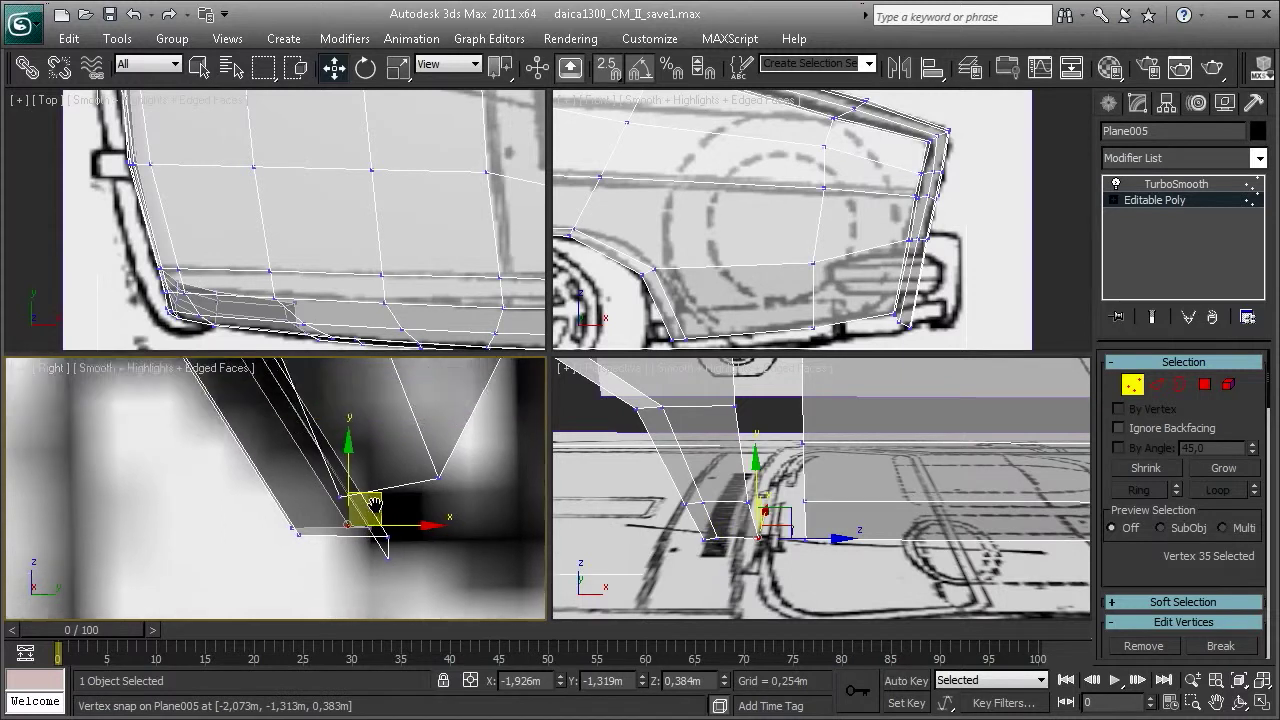
pyautogui.hotkey('shift', 'z')
pyautogui.hotkey('shift', 'z')
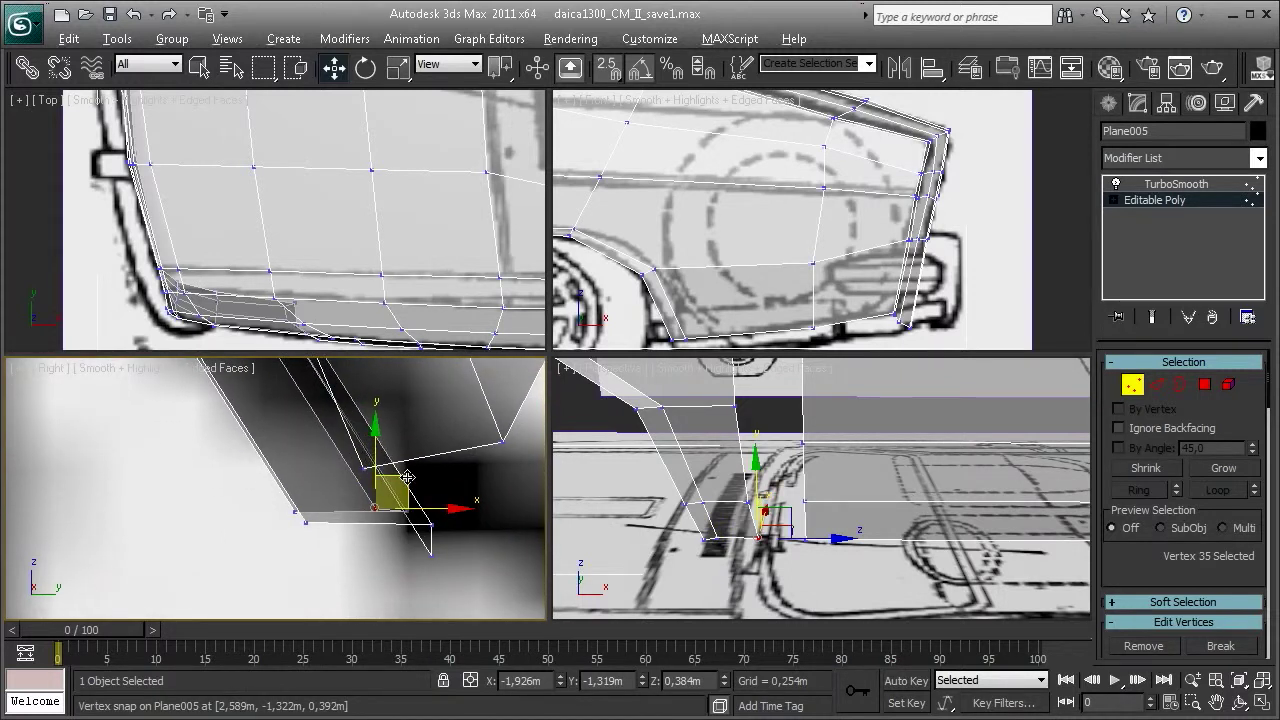
pyautogui.moveTo(760, 500)
pyautogui.keyDown('alt'); pyautogui.mouseDown(button='middle')
pyautogui.moveTo(797, 565)
pyautogui.moveTo(797, 535)
pyautogui.mouseUp(button='middle'); pyautogui.keyUp('alt')
pyautogui.moveTo(228, 504); pyautogui.dragTo(166, 513, button='middle')
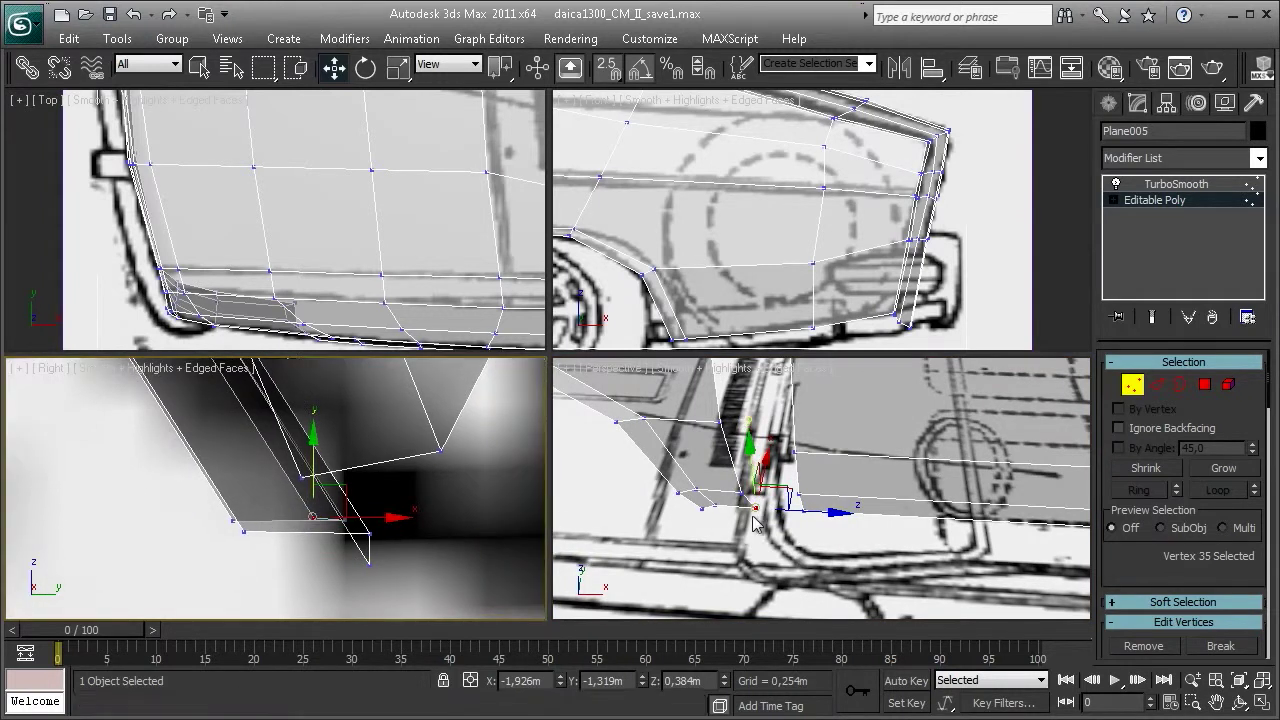
# - Snap the front wheel-arch bottom vertex onto the neighbouring sill vertex at Z 0.374m
pyautogui.click(801, 514)
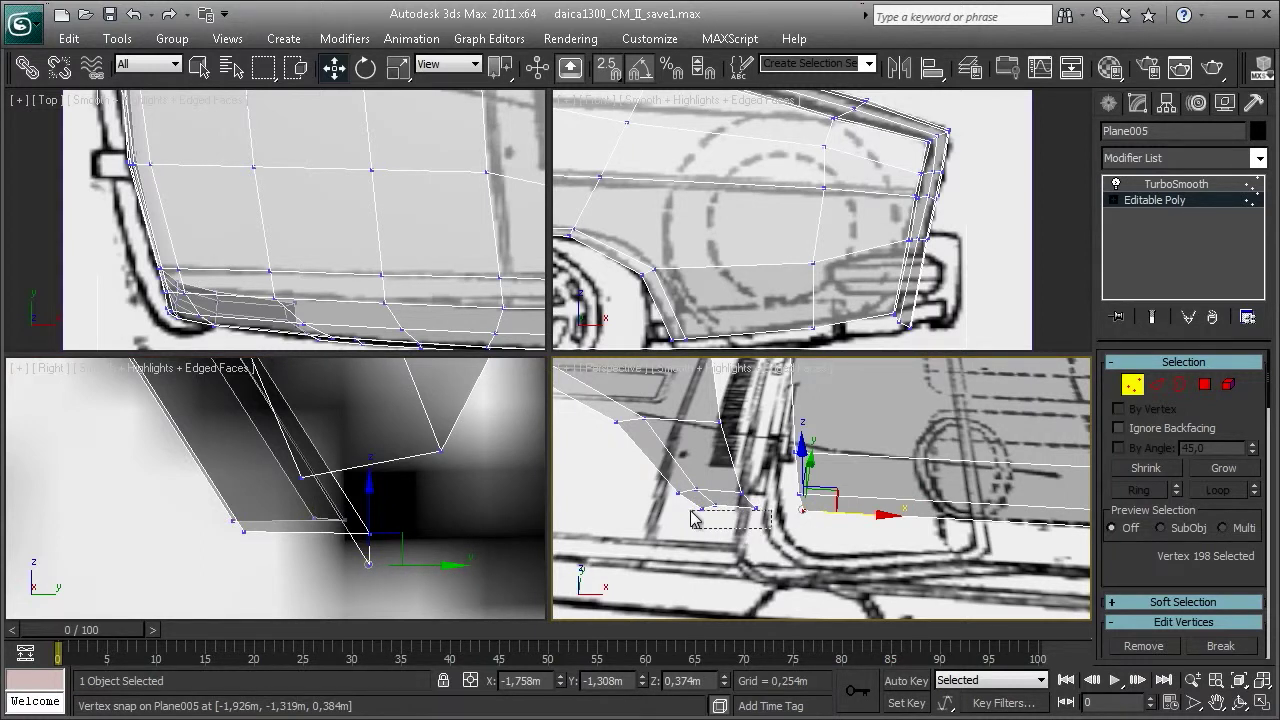
pyautogui.moveTo(687, 502); pyautogui.dragTo(687, 504)
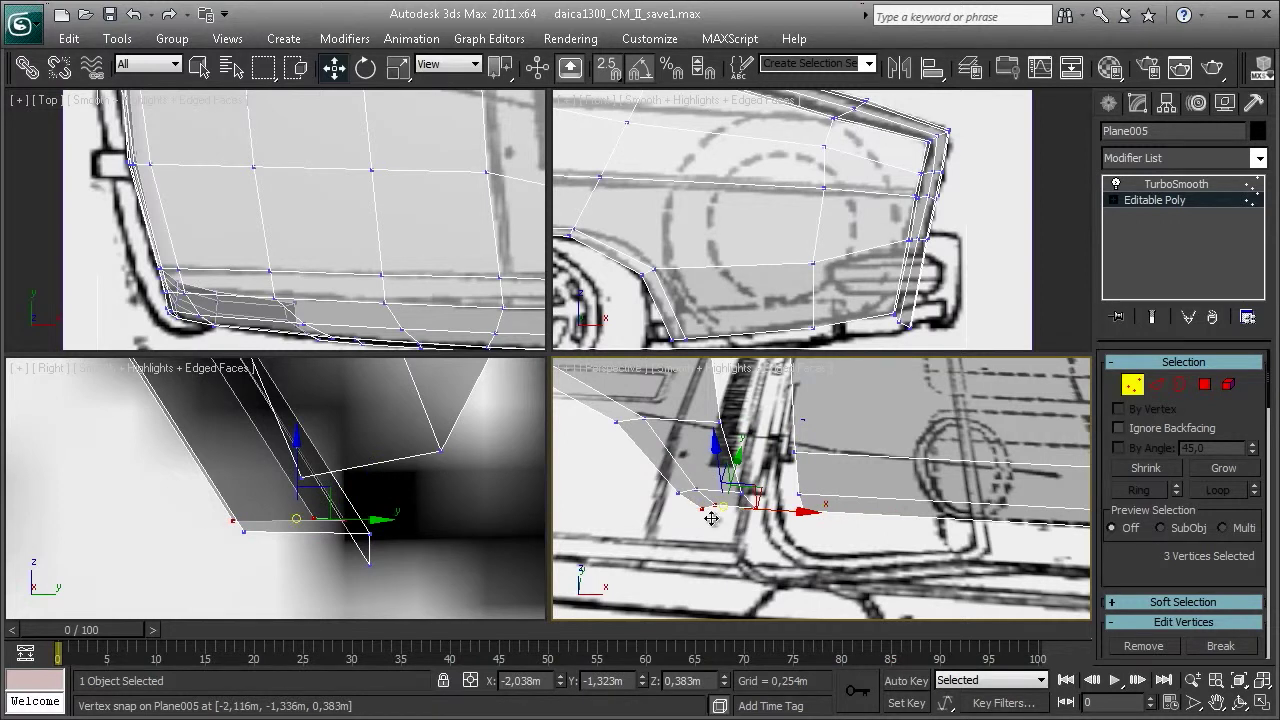
pyautogui.click(765, 537)
pyautogui.click(751, 511)
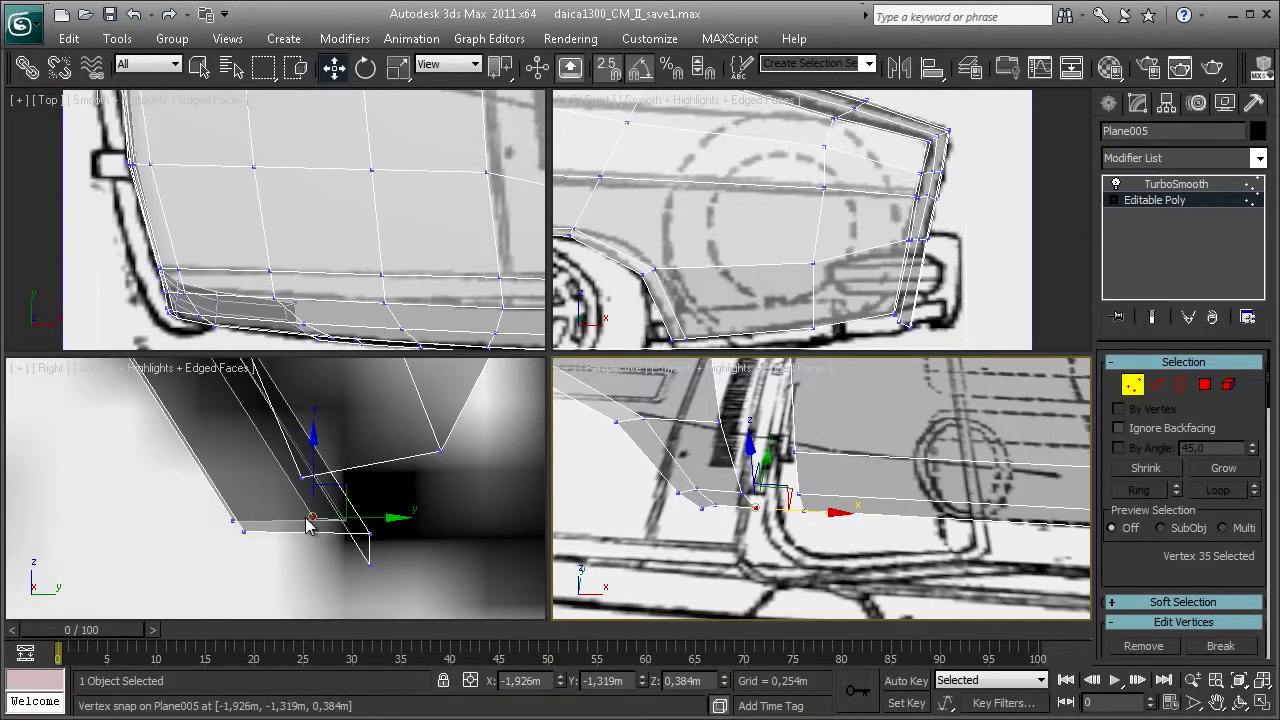
pyautogui.moveTo(309, 527); pyautogui.dragTo(356, 568)
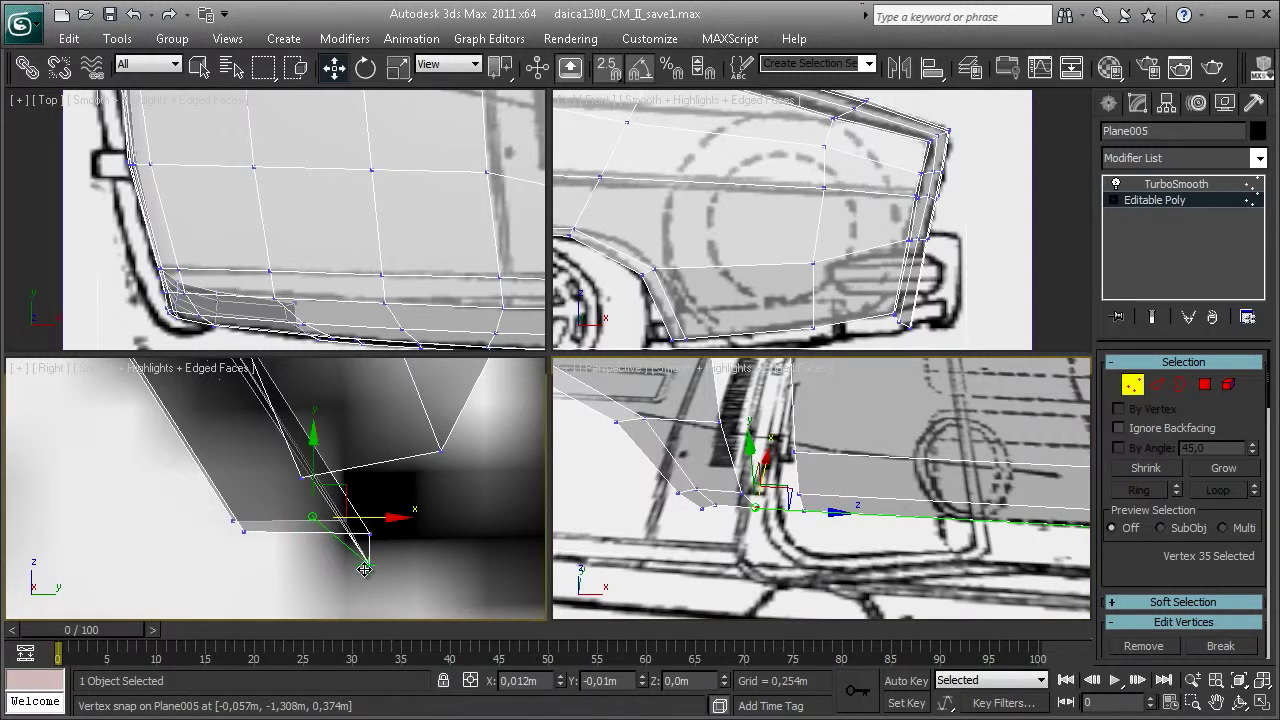
pyautogui.moveTo(800, 480)
pyautogui.keyDown('alt'); pyautogui.mouseDown(button='middle')
pyautogui.moveTo(880, 458)
pyautogui.moveTo(1014, 449)
pyautogui.moveTo(740, 514)
pyautogui.mouseUp(button='middle'); pyautogui.keyUp('alt')
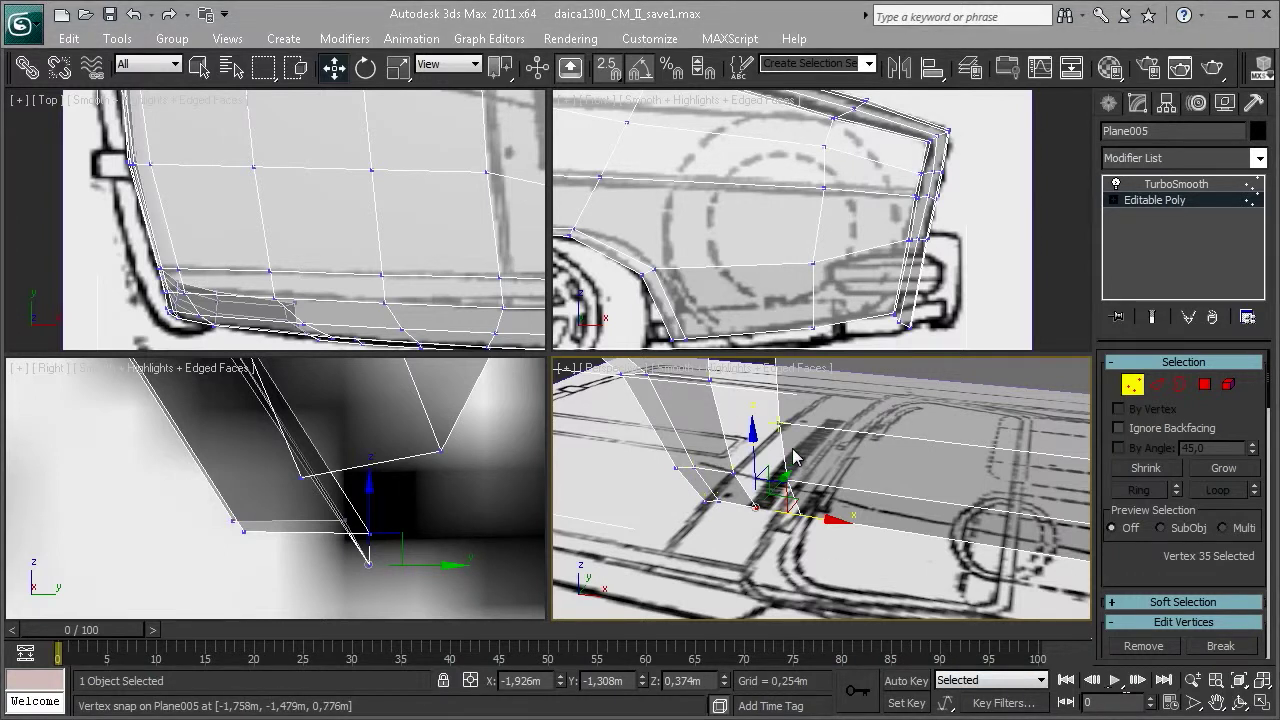
# - In the Front view, box-select the two bottom vertices behind the wheel arch and enable snapping
pyautogui.rightClick(665, 245)
pyautogui.scroll(3, 675, 245)
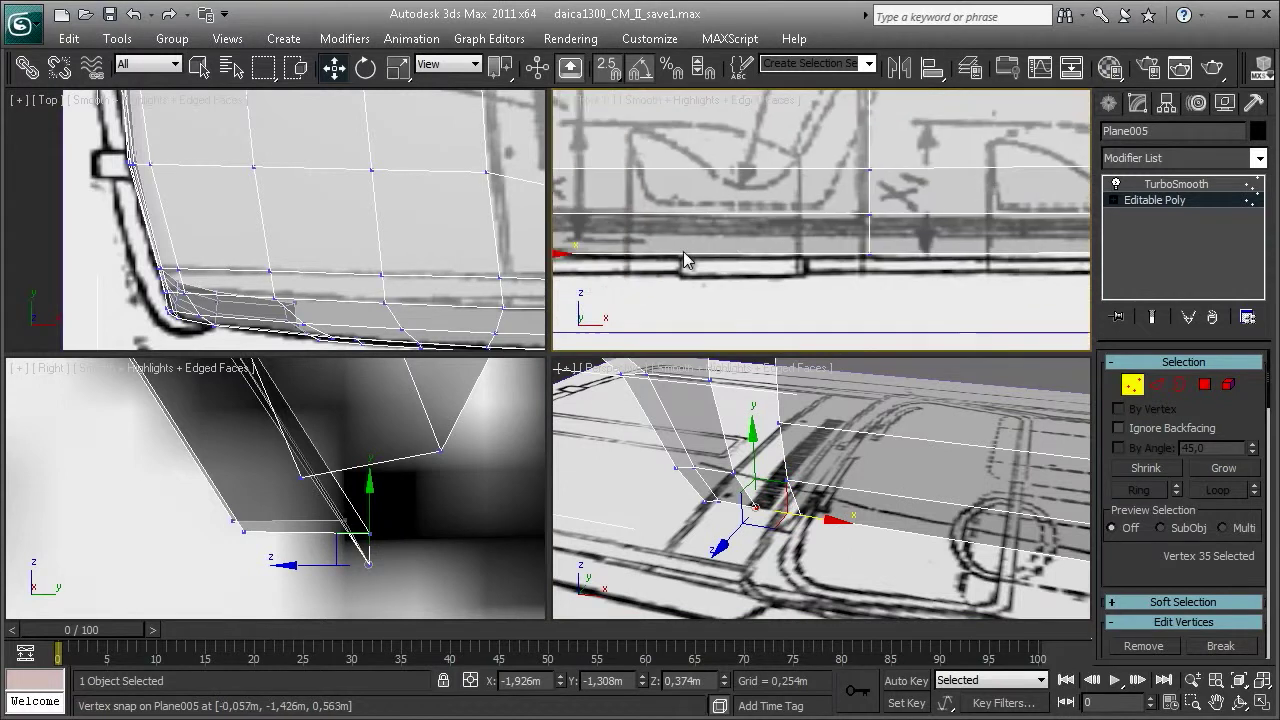
pyautogui.scroll(-4, 700, 250)
pyautogui.scroll(3, 742, 258)
pyautogui.scroll(3, 742, 258)
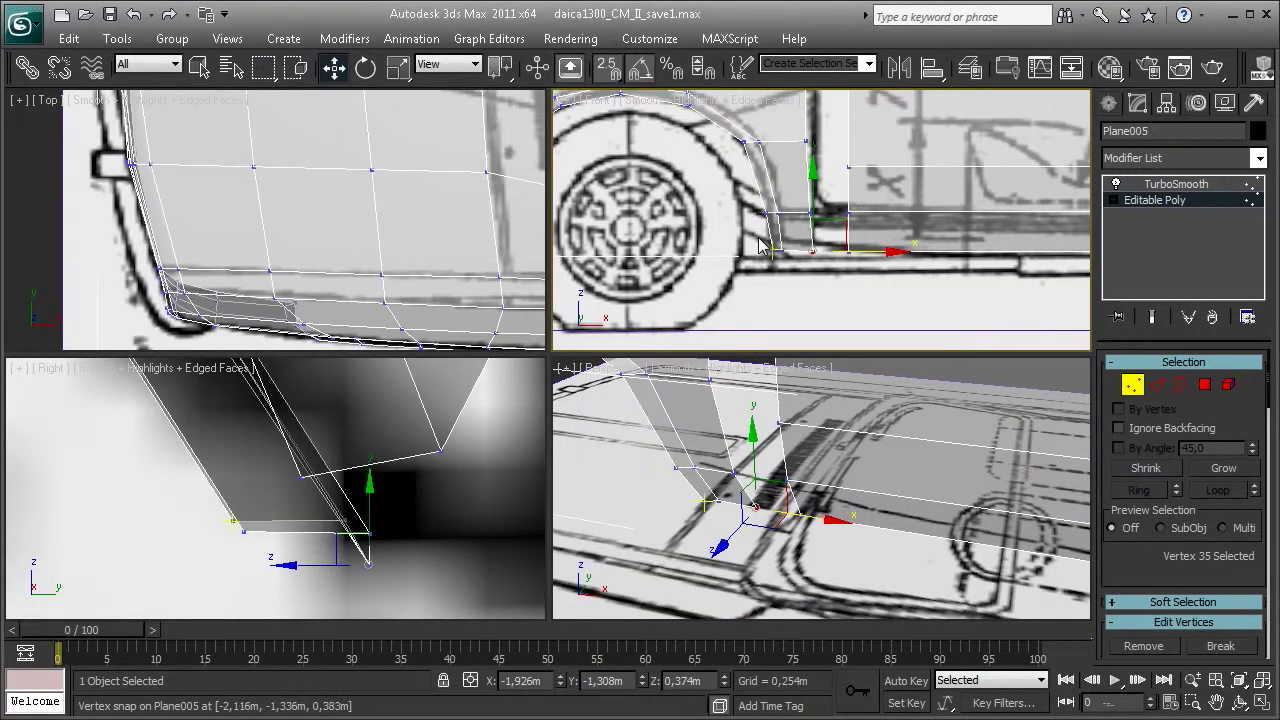
pyautogui.scroll(2, 742, 228)
pyautogui.scroll(2, 750, 225)
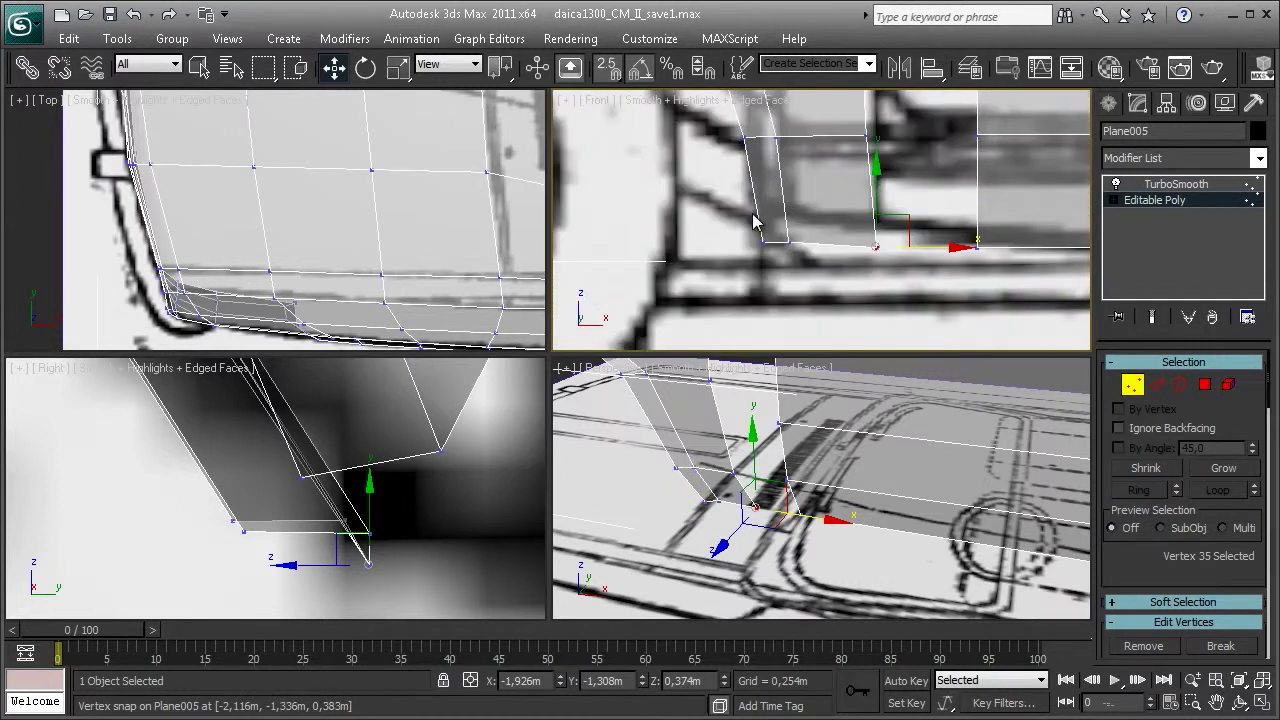
pyautogui.moveTo(810, 278); pyautogui.dragTo(808, 276)
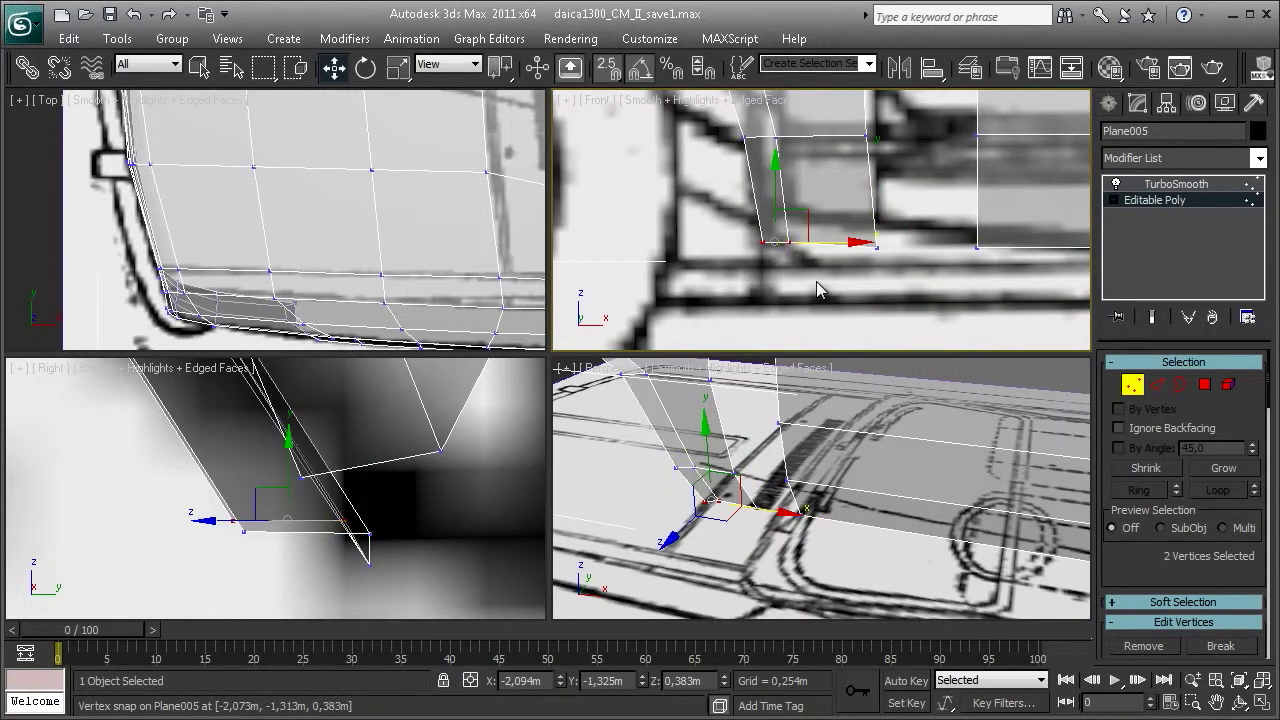
pyautogui.click(607, 68)
pyautogui.click(607, 70)
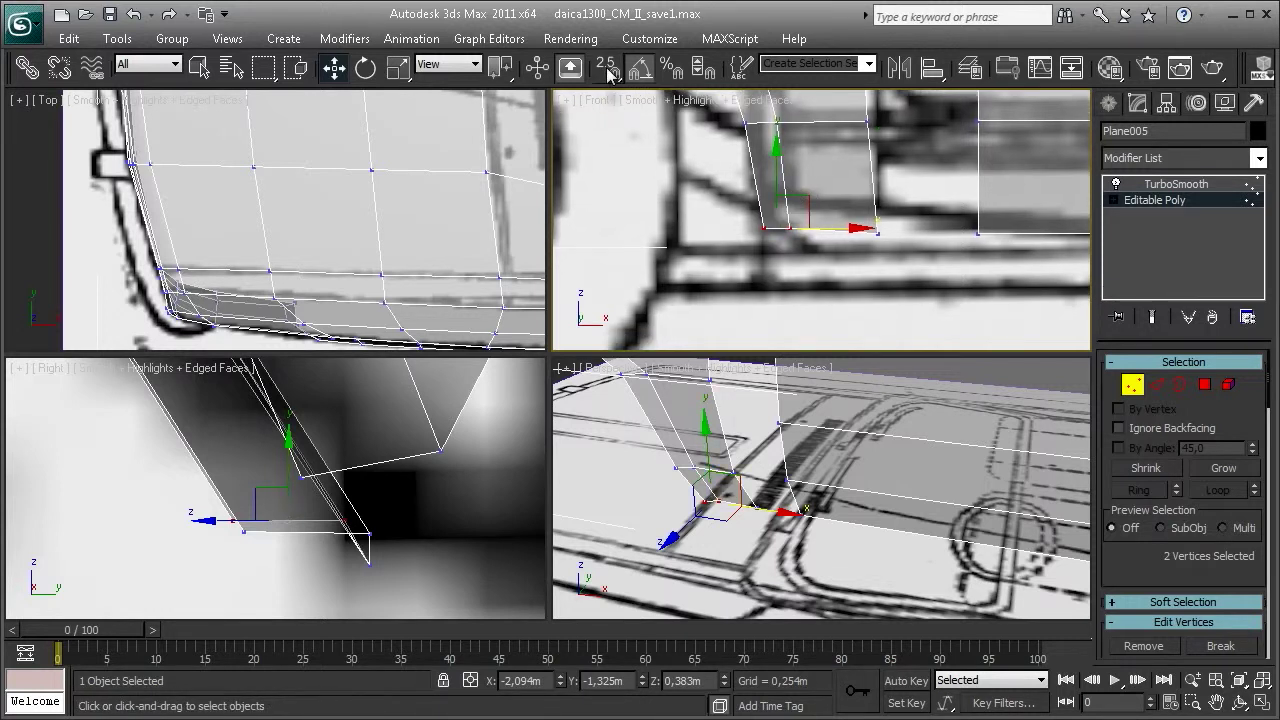
# - Lower the two vertices onto the sill line at about Z 0.375m
pyautogui.scroll(2, 752, 194)
pyautogui.scroll(1, 760, 192)
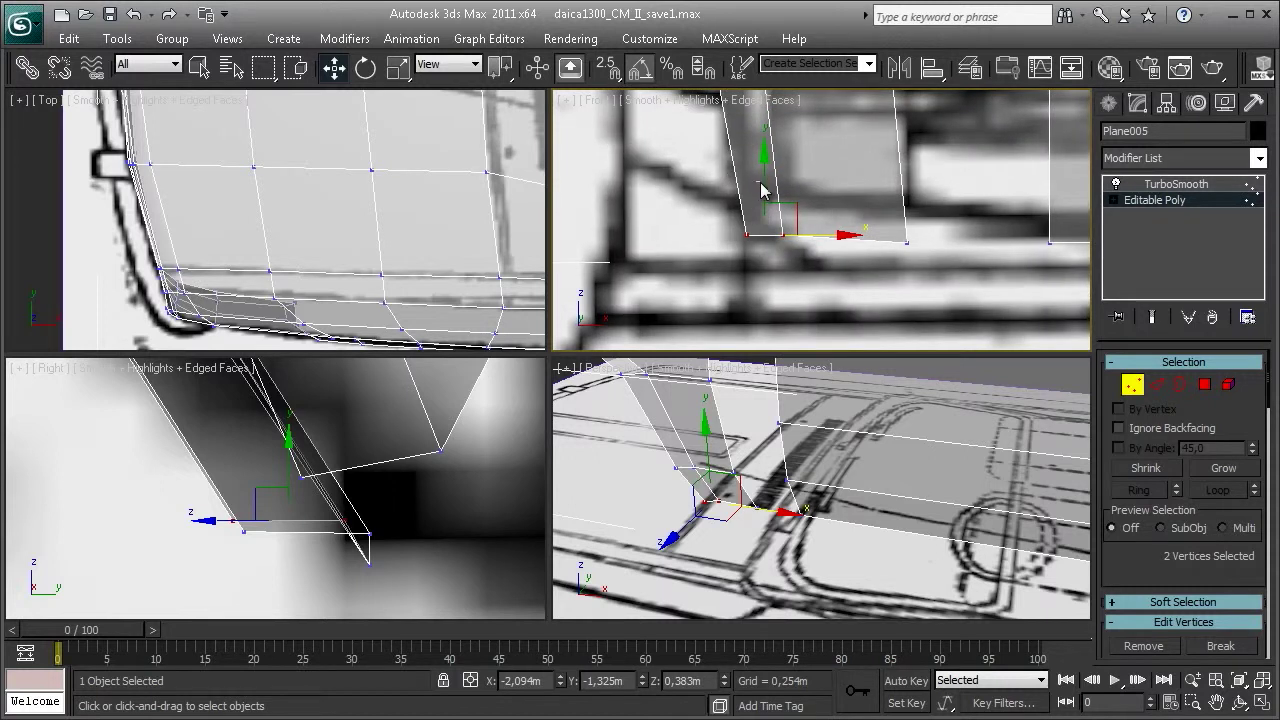
pyautogui.moveTo(765, 187); pyautogui.dragTo(766, 190)
pyautogui.scroll(-4, 908, 257)
pyautogui.moveTo(908, 257); pyautogui.dragTo(835, 254, button='middle')
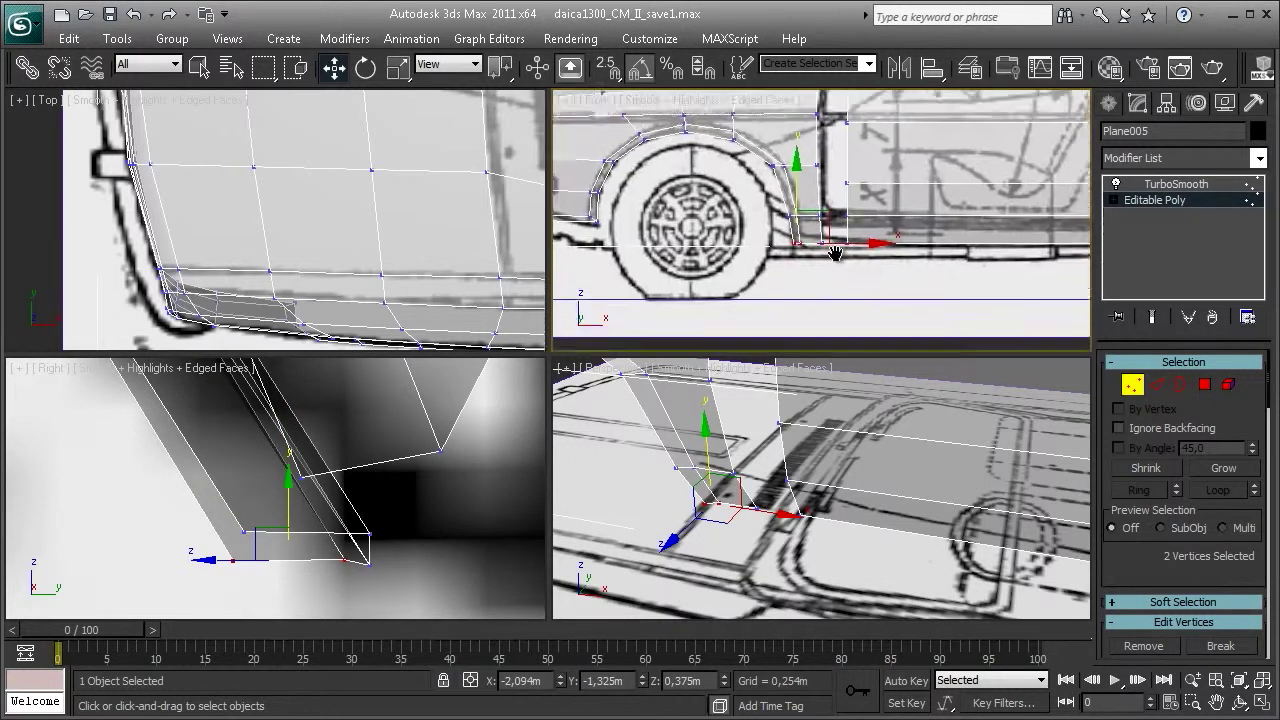
pyautogui.click(838, 222)
pyautogui.moveTo(880, 198)
pyautogui.mouseDown(button='middle')
pyautogui.moveTo(878, 254)
pyautogui.moveTo(850, 235)
pyautogui.mouseUp(button='middle')
pyautogui.click(854, 221)
pyautogui.keyDown('alt'); pyautogui.moveTo(941, 522); pyautogui.dragTo(1040, 520, button='middle'); pyautogui.keyUp('alt')
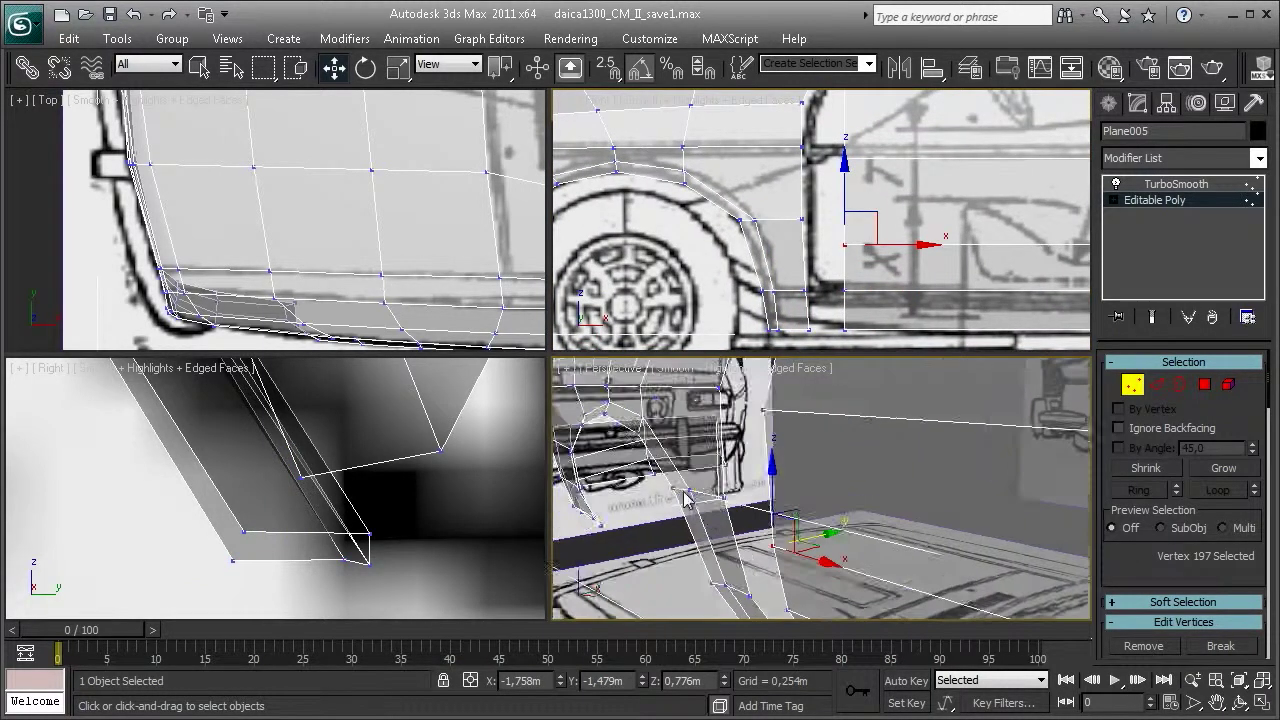
pyautogui.moveTo(768, 518)
pyautogui.keyDown('alt'); pyautogui.mouseDown(button='middle')
pyautogui.moveTo(657, 527)
pyautogui.moveTo(1066, 572)
pyautogui.mouseUp(button='middle'); pyautogui.keyUp('alt')
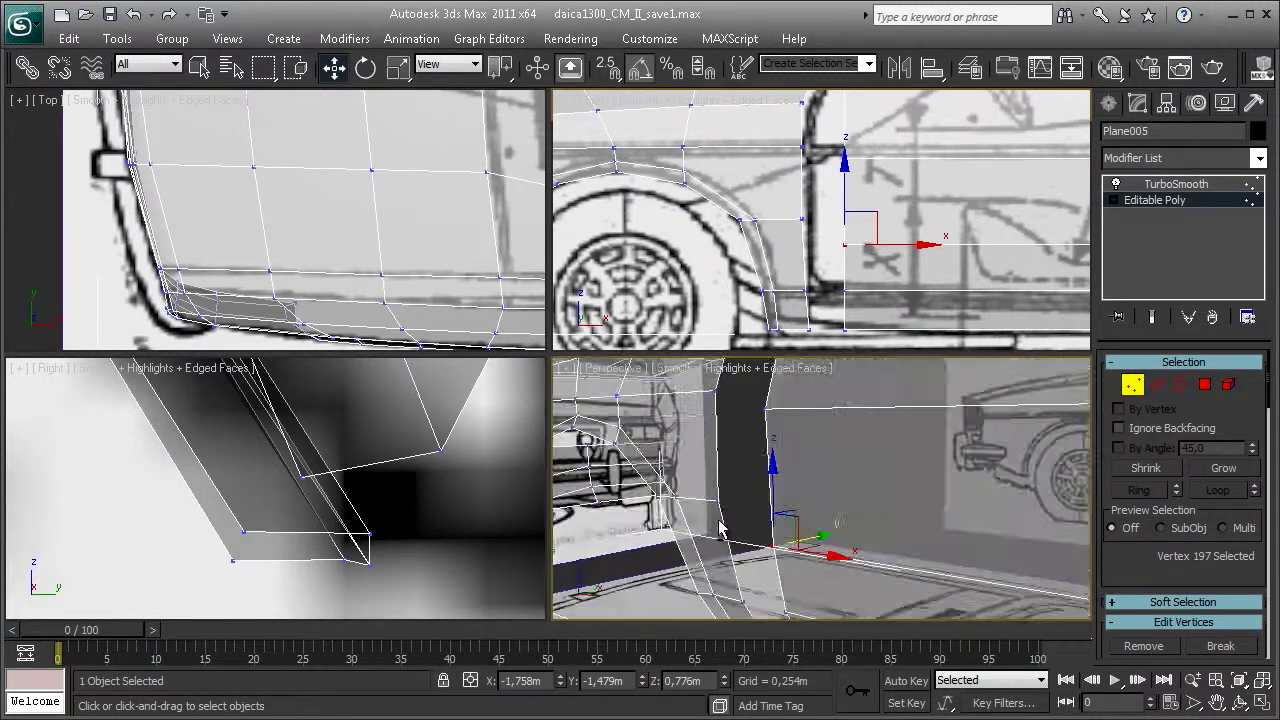
# - Raise the vertex near the front pillar by about 0.1 m on Z
pyautogui.scroll(-3, 1136, 567)
pyautogui.scroll(-3, 1160, 575)
pyautogui.scroll(-2, 1206, 590)
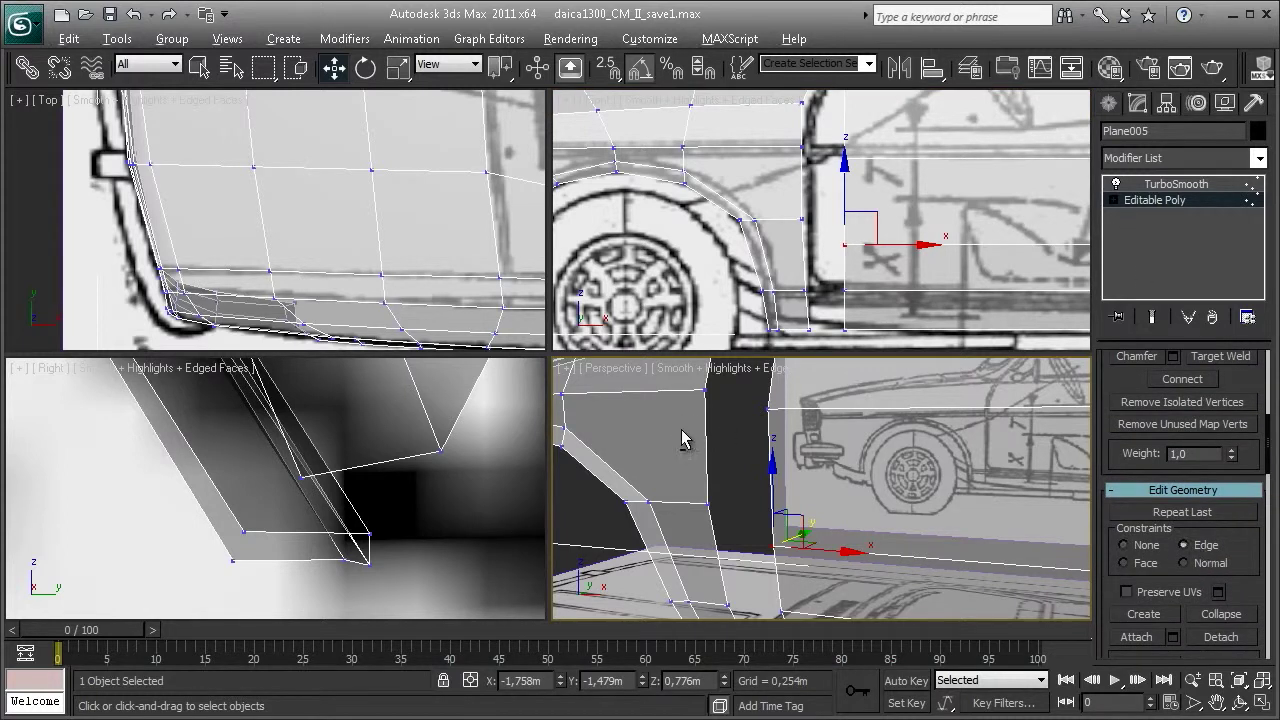
pyautogui.keyDown('alt'); pyautogui.moveTo(683, 439); pyautogui.dragTo(740, 493, button='middle'); pyautogui.keyUp('alt')
pyautogui.moveTo(769, 486); pyautogui.dragTo(769, 456)
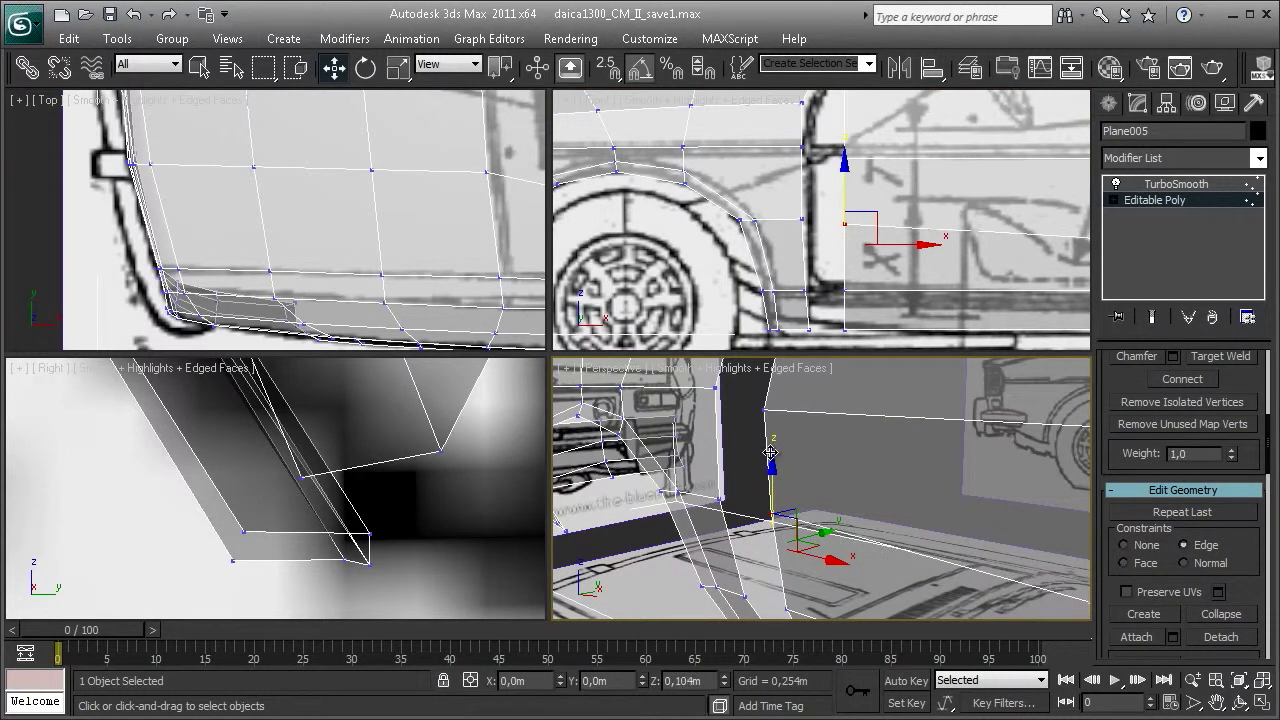
# - Slide the door-outline vertices along their edges to follow the blueprint's upper door line
pyautogui.moveTo(870, 215); pyautogui.dragTo(857, 240, button='middle')
pyautogui.click(737, 263)
pyautogui.moveTo(737, 263)
pyautogui.mouseDown(button='middle')
pyautogui.moveTo(747, 249)
pyautogui.moveTo(880, 253)
pyautogui.mouseUp(button='middle')
pyautogui.click(876, 251)
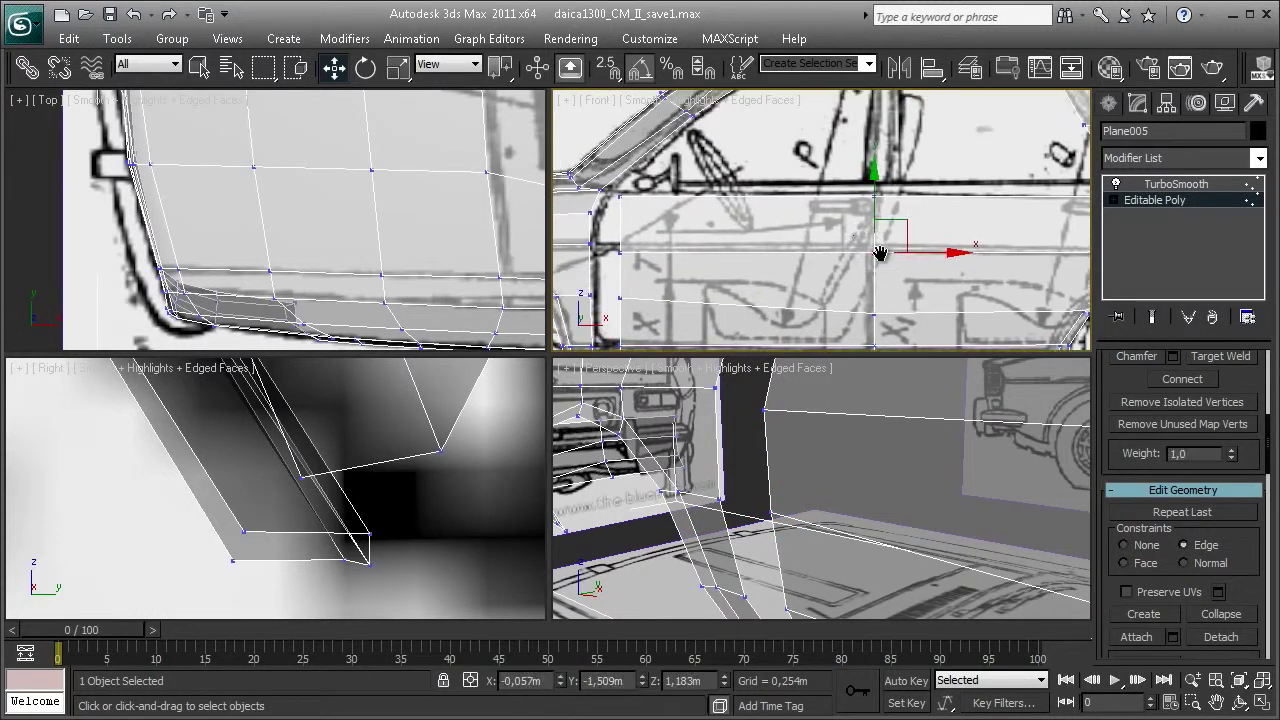
pyautogui.moveTo(873, 203); pyautogui.dragTo(873, 197)
pyautogui.moveTo(646, 239); pyautogui.dragTo(611, 256)
pyautogui.moveTo(621, 207); pyautogui.dragTo(641, 209)
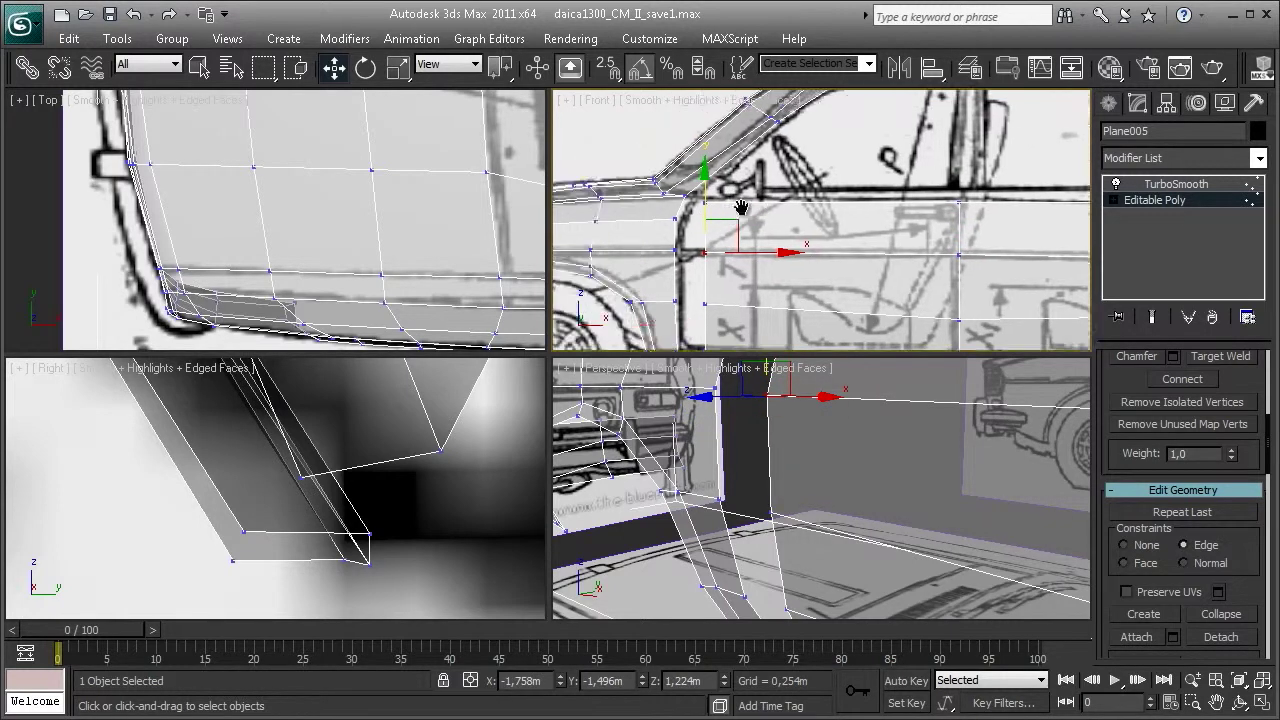
pyautogui.scroll(2, 700, 206)
pyautogui.scroll(2, 650, 206)
pyautogui.moveTo(611, 206); pyautogui.dragTo(731, 218, button='middle')
pyautogui.scroll(1, 731, 218)
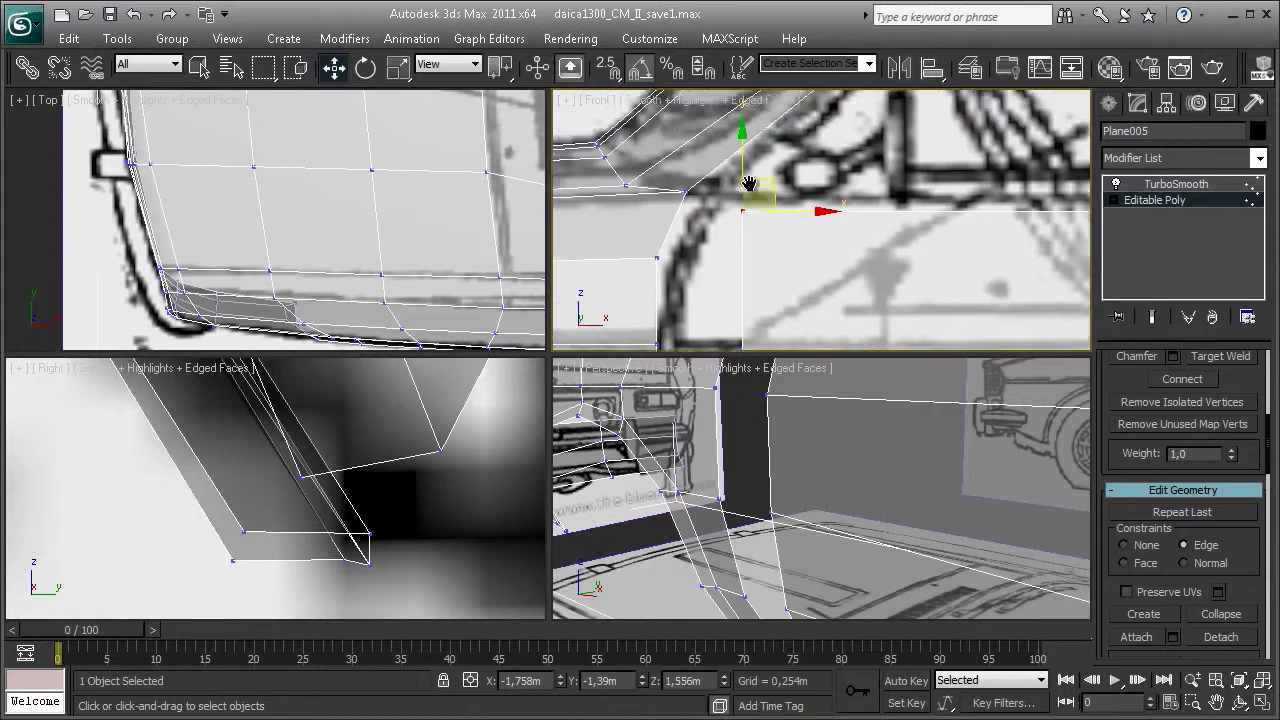
pyautogui.moveTo(740, 124); pyautogui.dragTo(749, 158, button='middle')
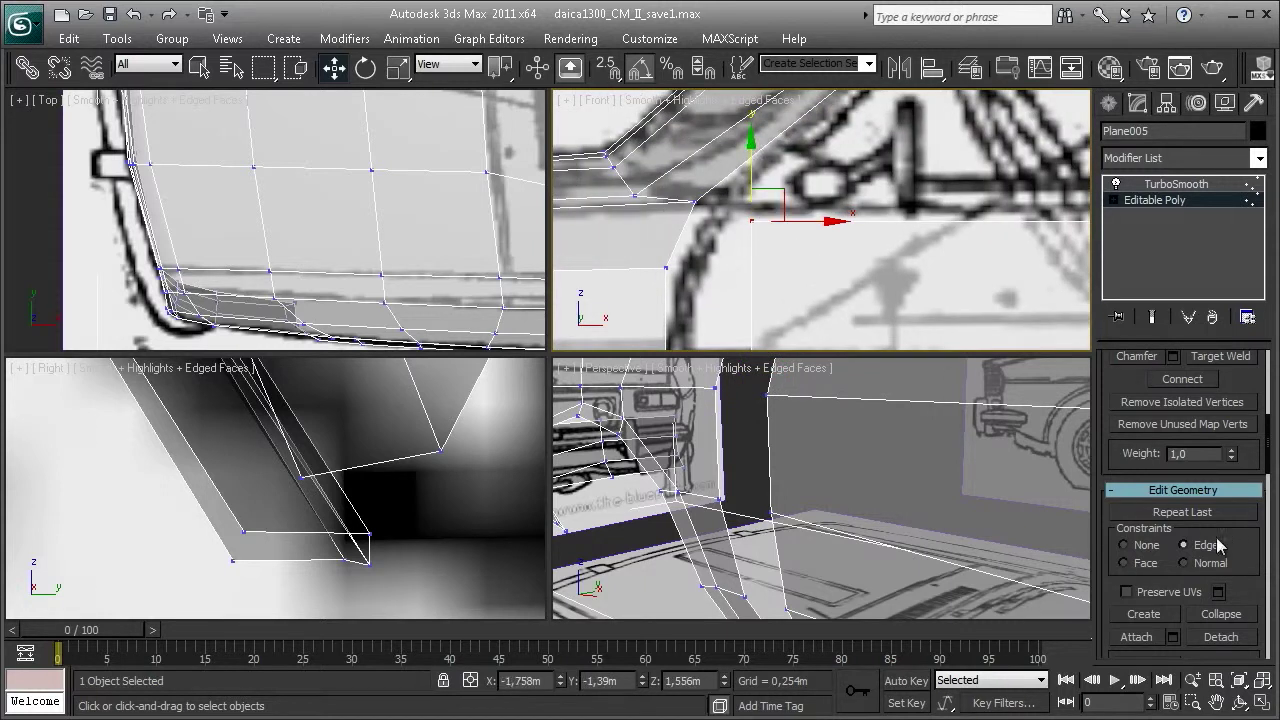
pyautogui.moveTo(751, 212); pyautogui.dragTo(757, 196, button='middle')
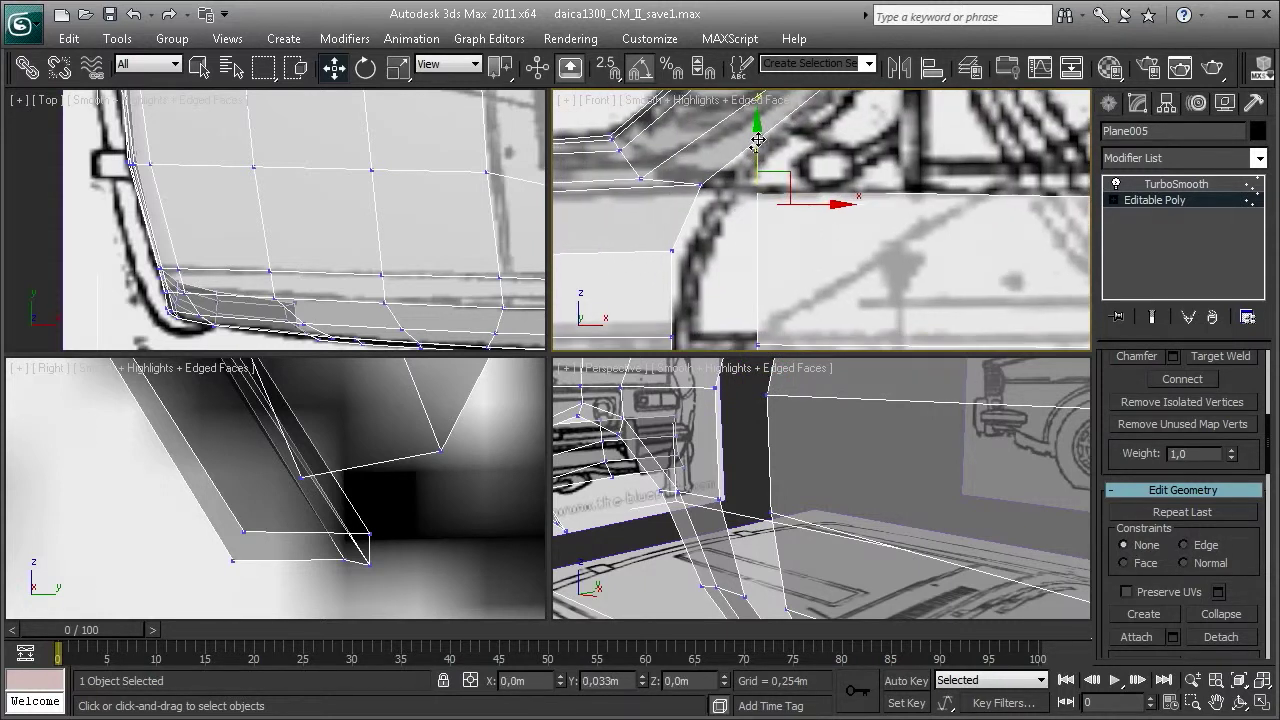
pyautogui.scroll(-2, 771, 229)
# - Connect the two vertical door edges with a new horizontal edge using Connect
pyautogui.press('2')
pyautogui.scroll(-1, 802, 228)
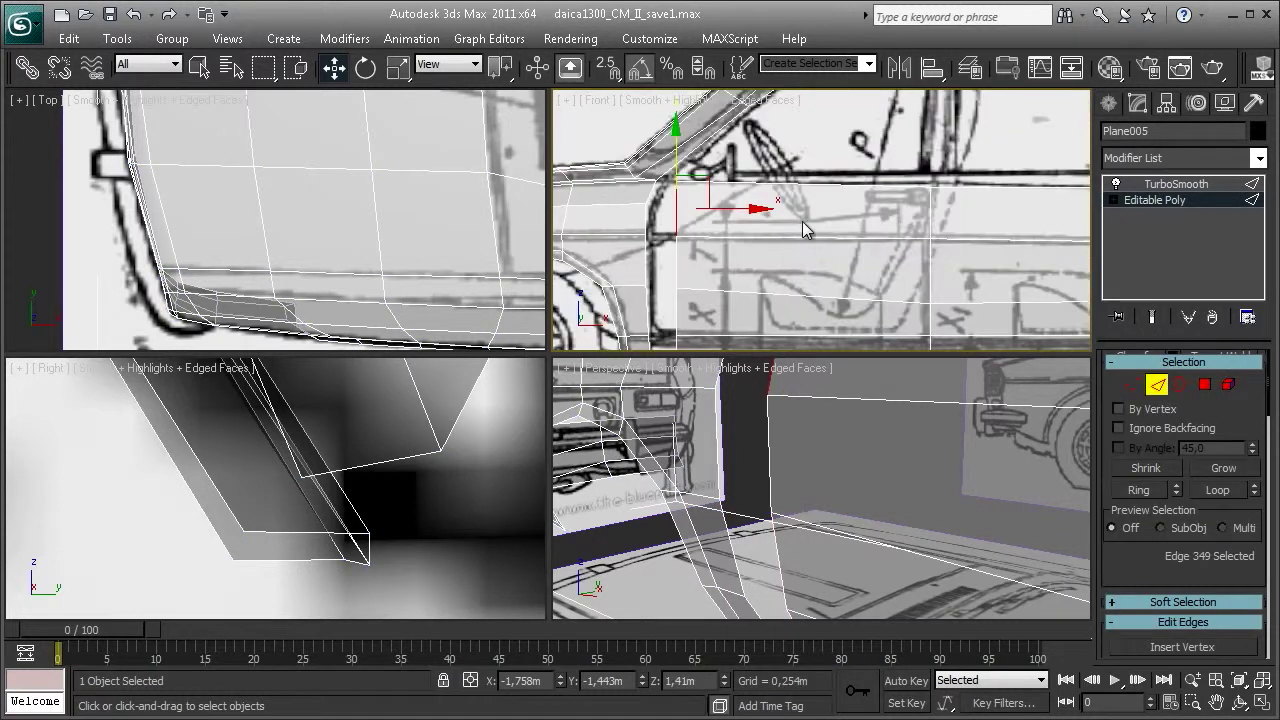
pyautogui.moveTo(863, 231); pyautogui.dragTo(884, 211, button='middle')
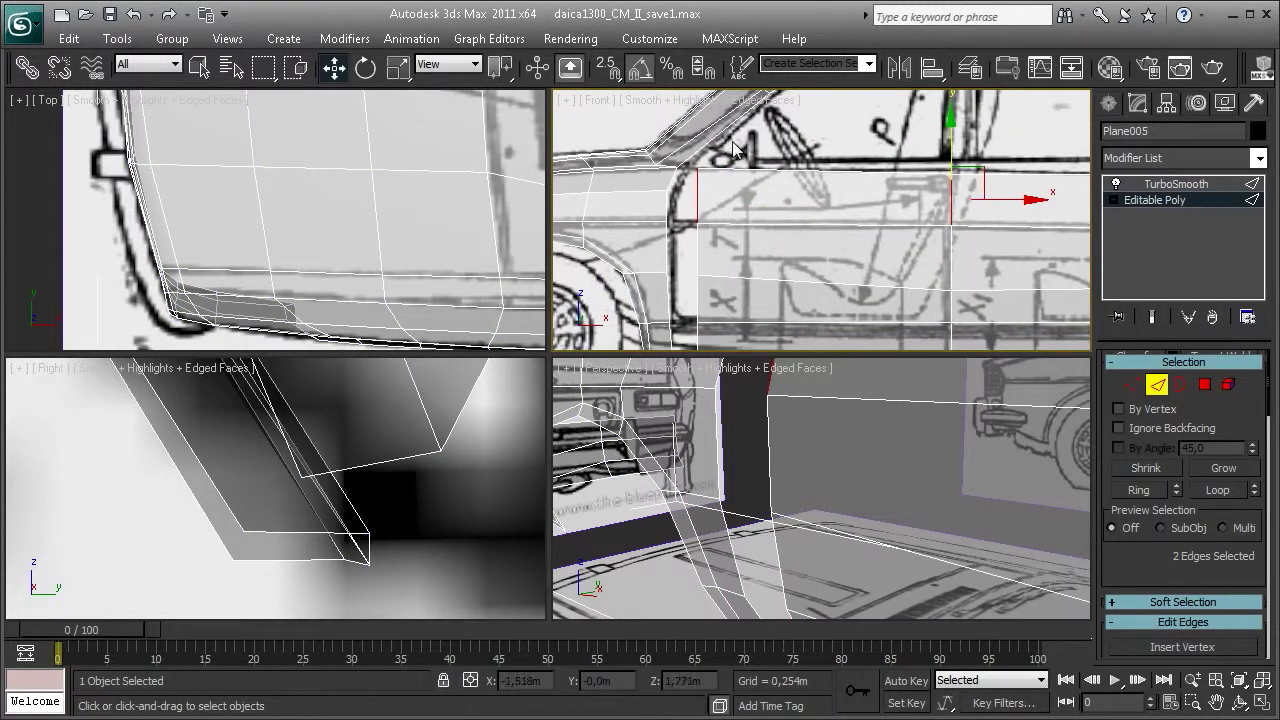
pyautogui.rightClick(733, 150)
pyautogui.click(675, 209)
# - Maximize the Perspective viewport and frame the door area to inspect the new edge
pyautogui.moveTo(880, 200); pyautogui.dragTo(904, 204, button='middle')
pyautogui.scroll(1, 915, 202)
pyautogui.scroll(-1, 922, 202)
pyautogui.scroll(2, 922, 202)
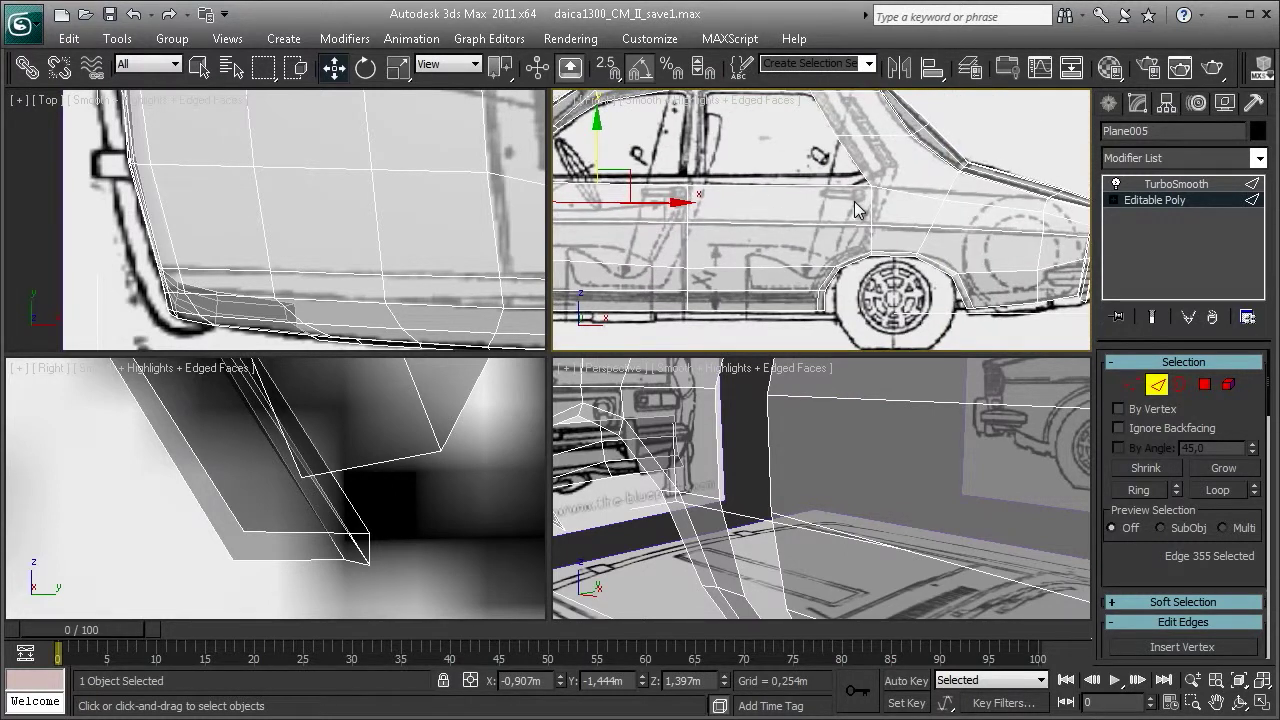
pyautogui.scroll(1, 918, 198)
pyautogui.scroll(-3, 915, 195)
pyautogui.scroll(5, 907, 183)
pyautogui.moveTo(816, 178); pyautogui.dragTo(826, 263, button='middle')
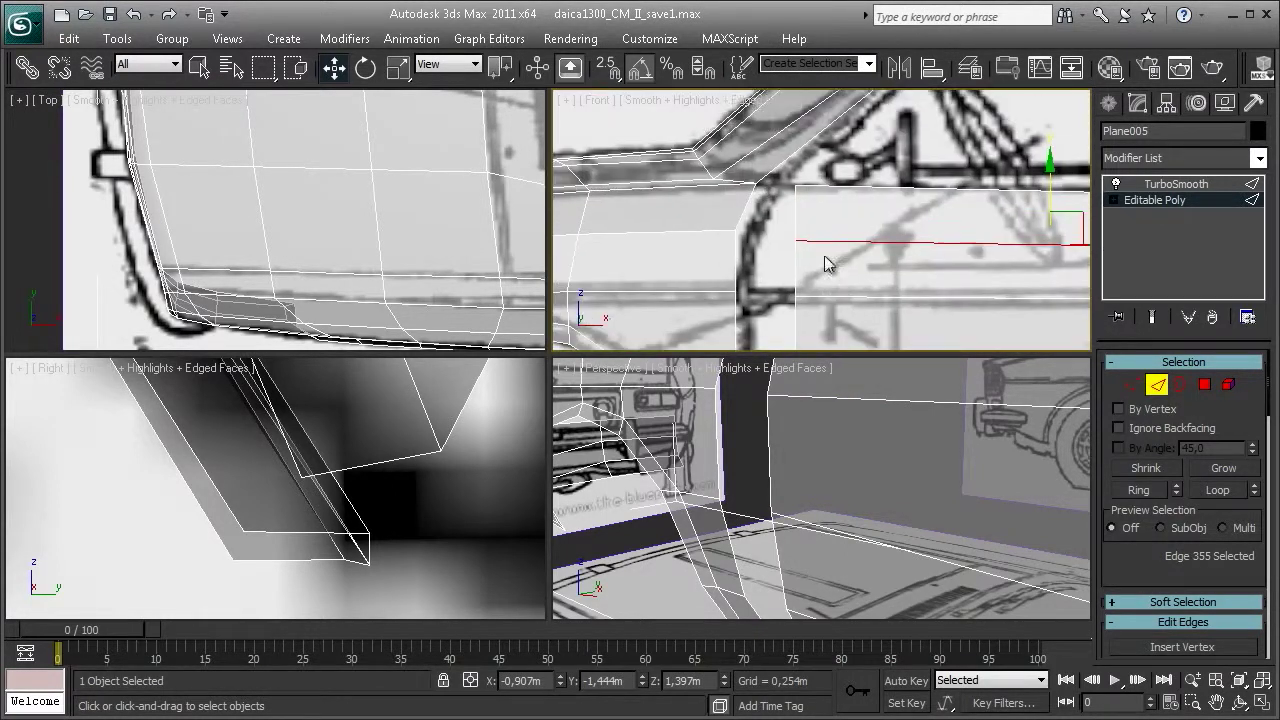
pyautogui.hotkey('alt', 'w')
pyautogui.moveTo(863, 409)
pyautogui.mouseDown(button='middle')
pyautogui.moveTo(553, 366)
pyautogui.moveTo(734, 423)
pyautogui.moveTo(748, 391)
pyautogui.mouseUp(button='middle')
pyautogui.scroll(-3, 748, 391)
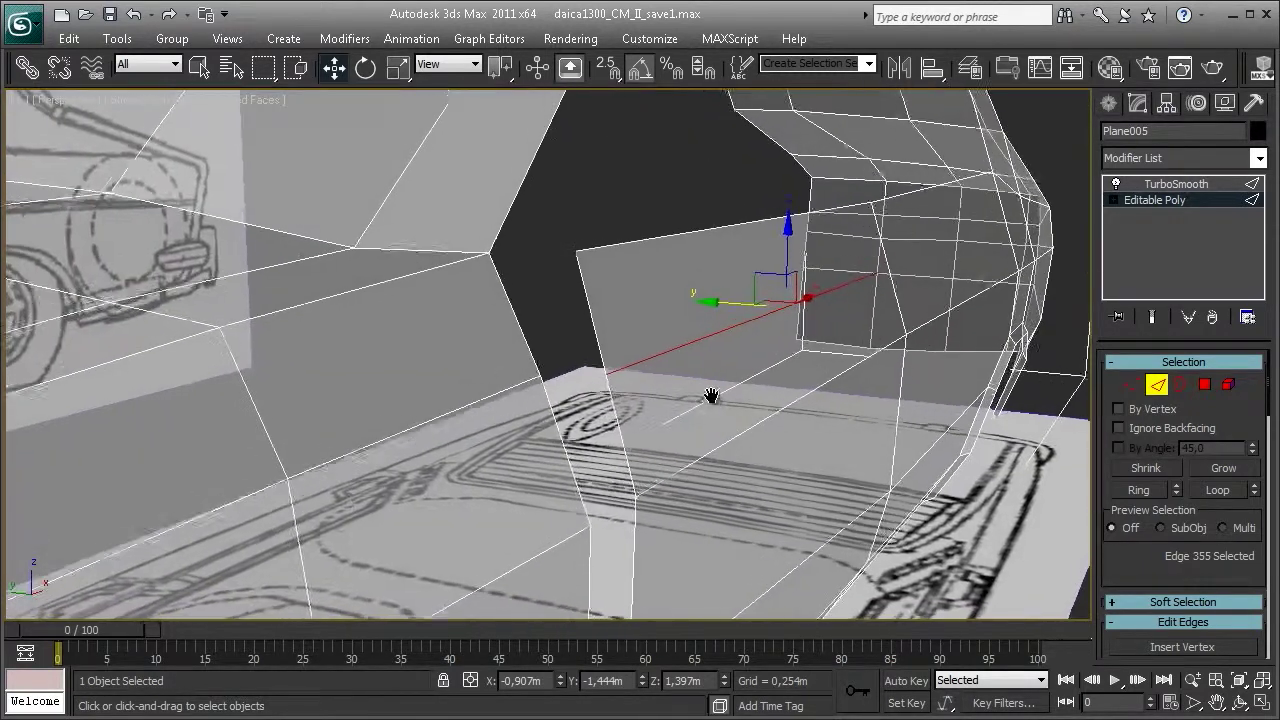
pyautogui.scroll(-2, 705, 398)
pyautogui.scroll(2, 720, 405)
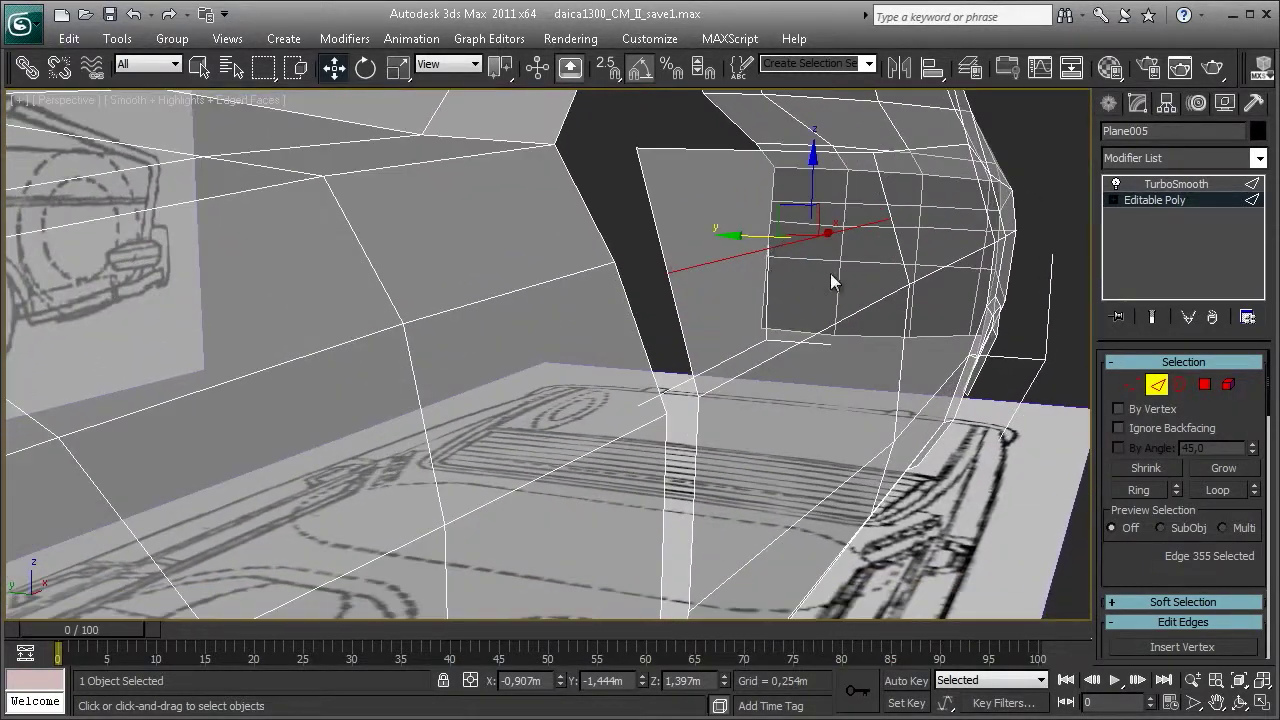
pyautogui.scroll(-1, 760, 255)
pyautogui.moveTo(1125, 550); pyautogui.dragTo(1115, 200)
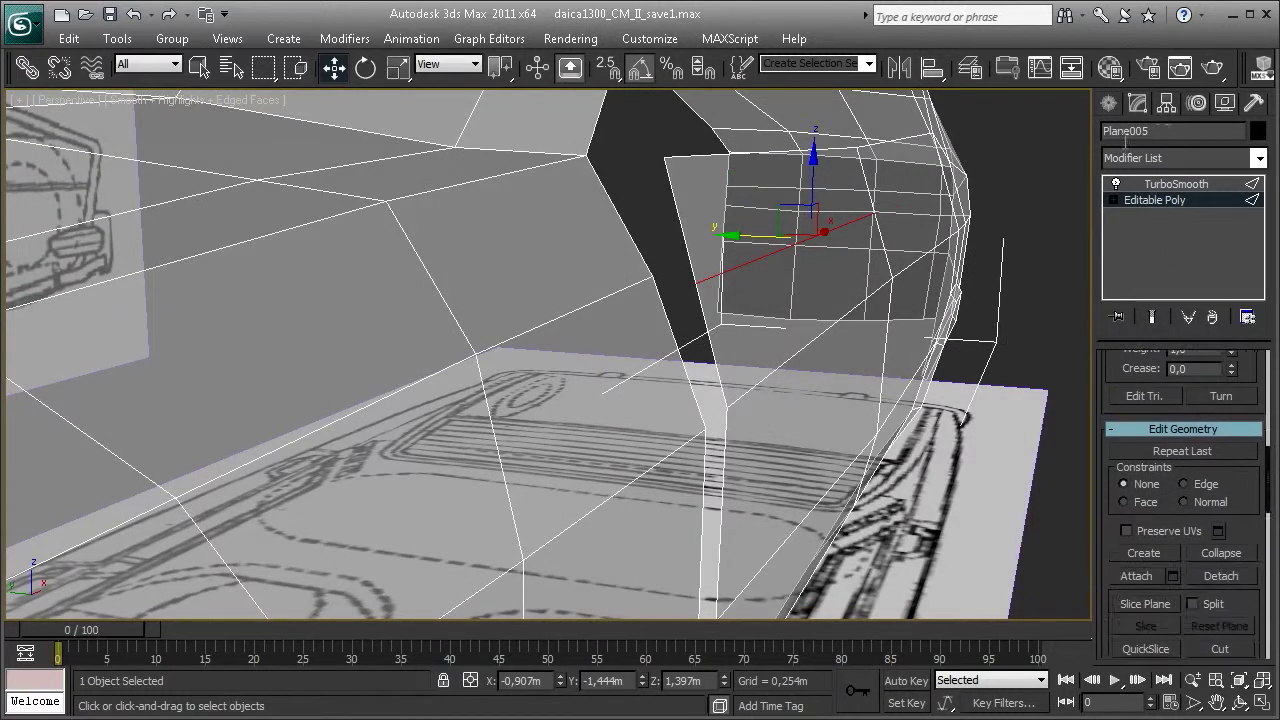
pyautogui.moveTo(760, 220)
pyautogui.mouseDown(button='middle')
pyautogui.moveTo(770, 295)
pyautogui.moveTo(640, 381)
pyautogui.mouseUp(button='middle')
# - Cut a new edge across the rear quarter panel between its rear vertical edges
pyautogui.press('1')
pyautogui.rightClick(640, 381)
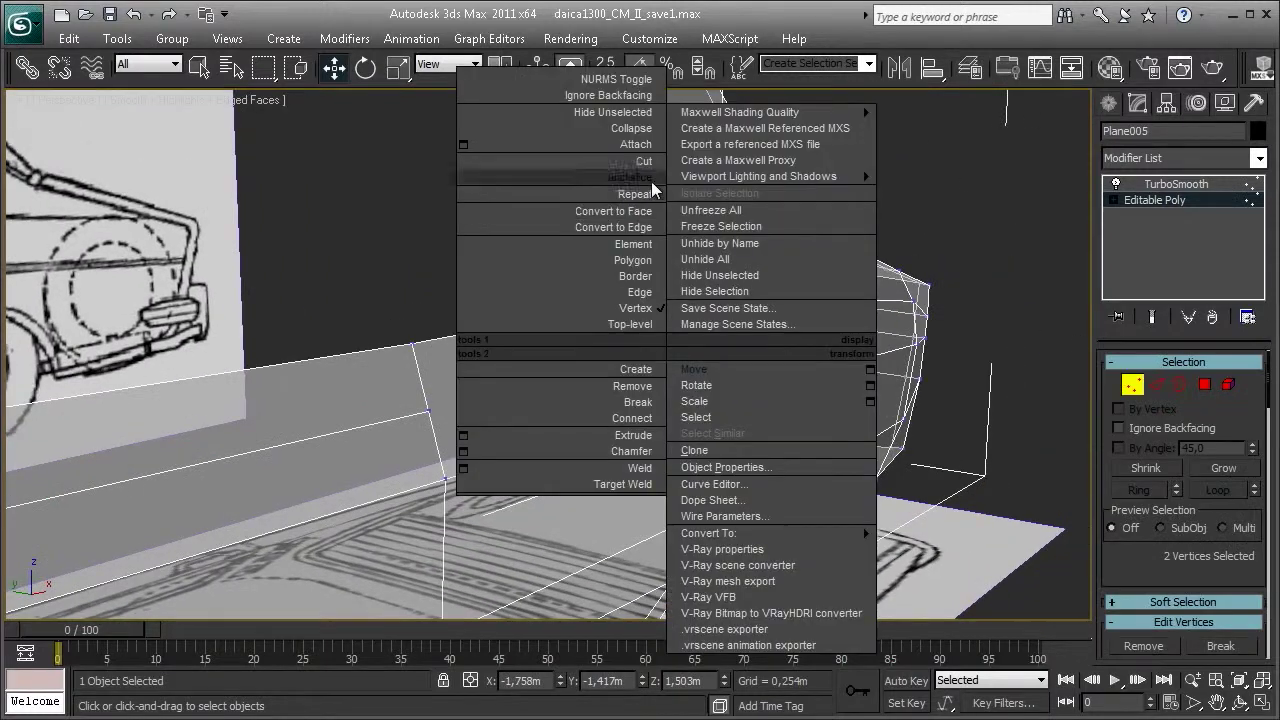
pyautogui.keyDown('alt'); pyautogui.moveTo(628, 173); pyautogui.dragTo(497, 390, button='middle'); pyautogui.keyUp('alt')
pyautogui.click(477, 408)
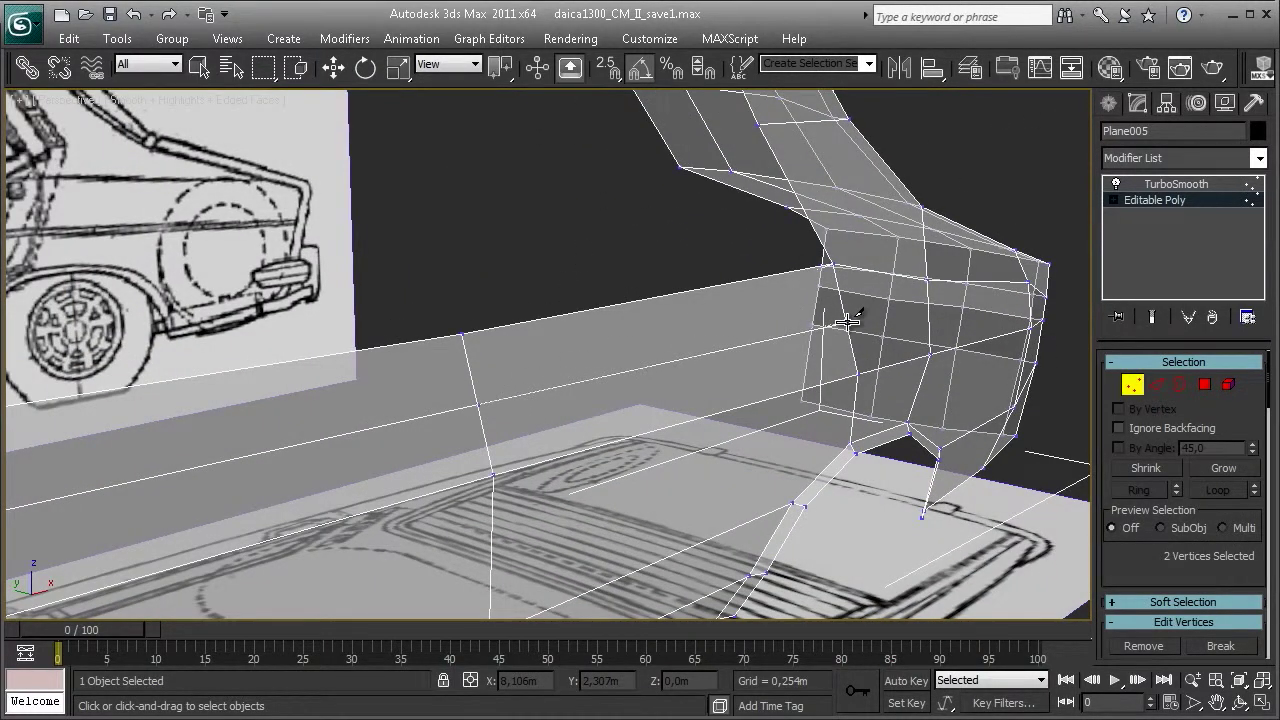
pyautogui.click(928, 317)
# - Orbit and zoom out to a wide side view of the car to review the cut
pyautogui.moveTo(1030, 308)
pyautogui.keyDown('alt'); pyautogui.mouseDown(button='middle')
pyautogui.moveTo(797, 285)
pyautogui.moveTo(680, 317)
pyautogui.mouseUp(button='middle'); pyautogui.keyUp('alt')
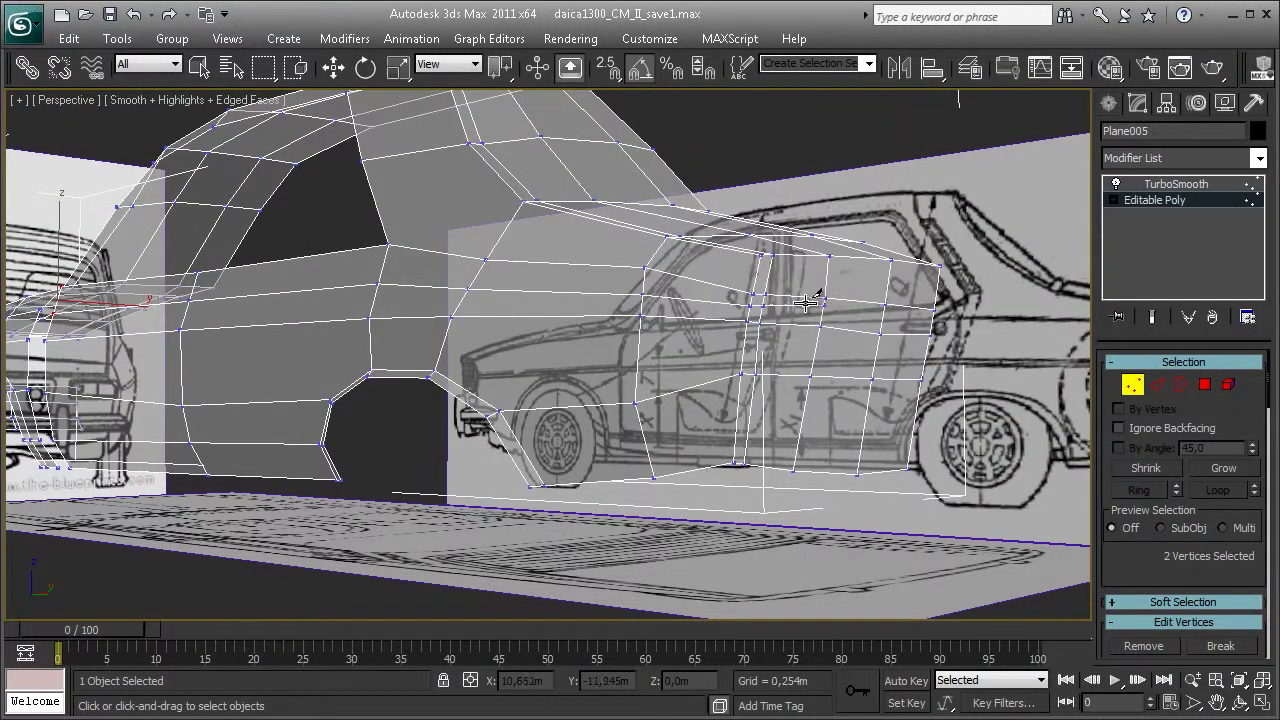
pyautogui.scroll(2, 706, 278)
pyautogui.scroll(3, 706, 278)
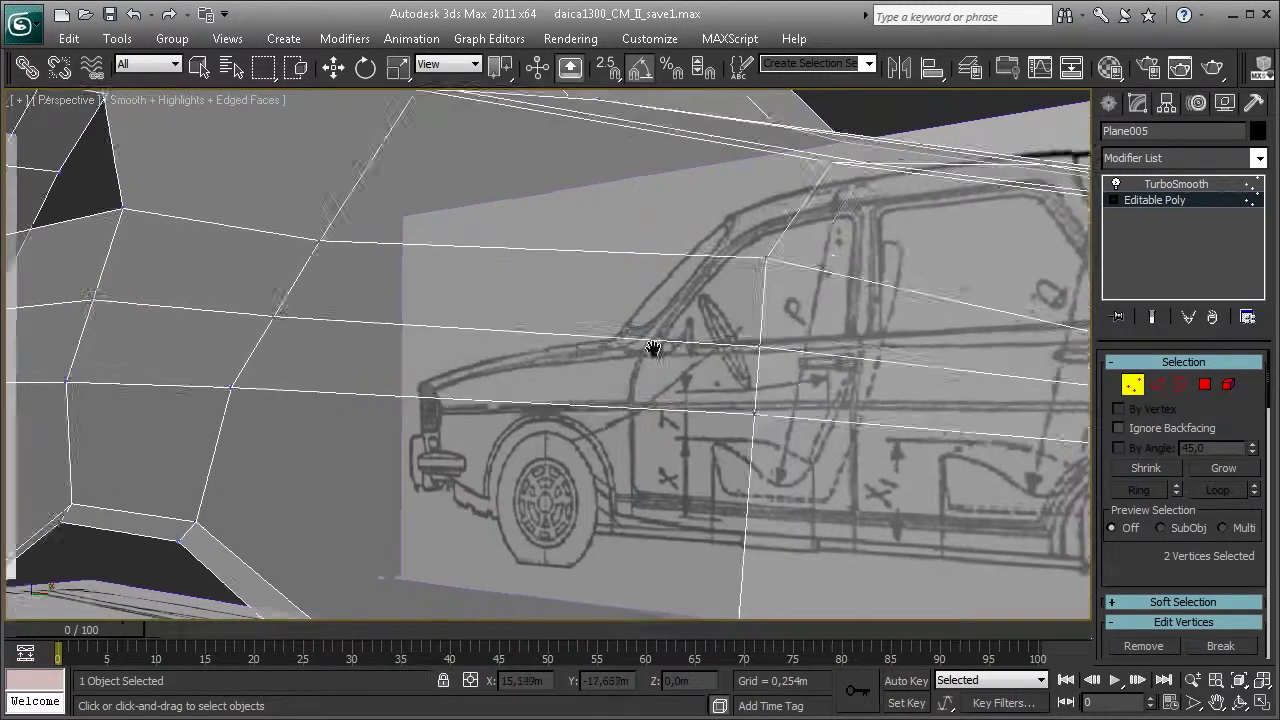
pyautogui.scroll(2, 652, 349)
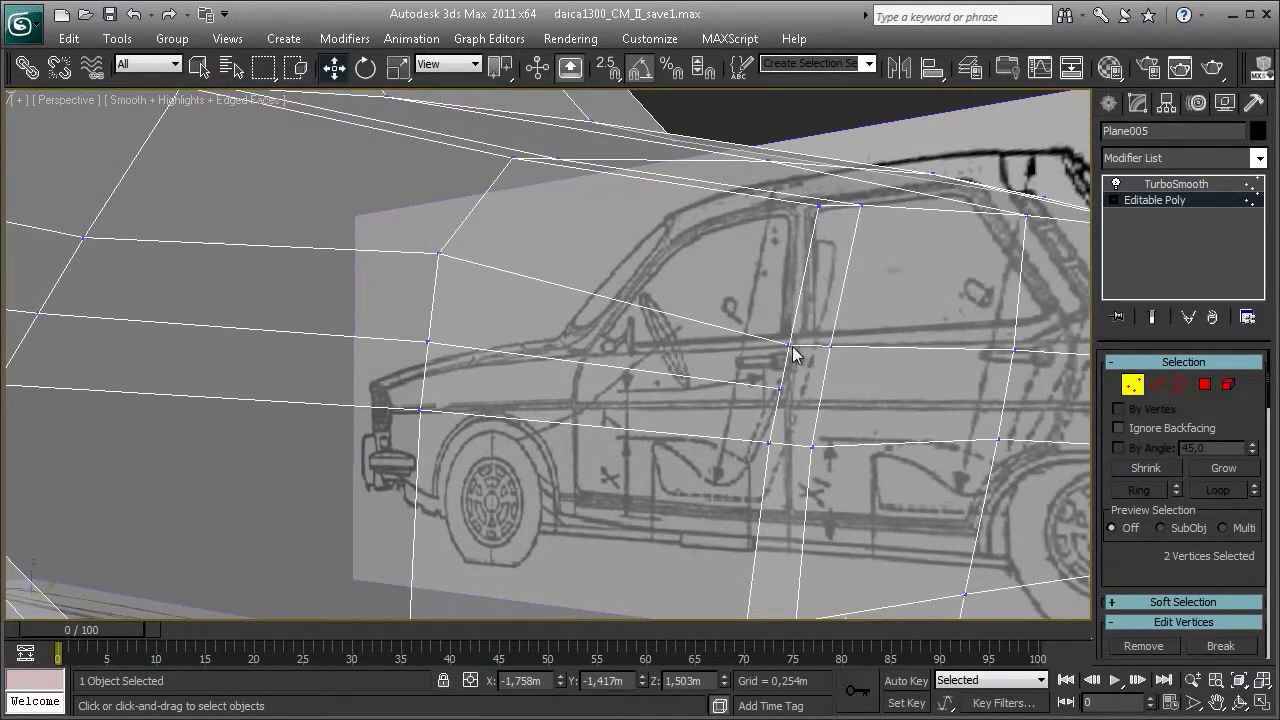
pyautogui.keyDown('alt'); pyautogui.moveTo(793, 355); pyautogui.dragTo(723, 363, button='middle'); pyautogui.keyUp('alt')
pyautogui.scroll(-5, 1185, 540)
# - Raise the body's corner vertices to match the end-view and side blueprints
pyautogui.scroll(-2, 1185, 567)
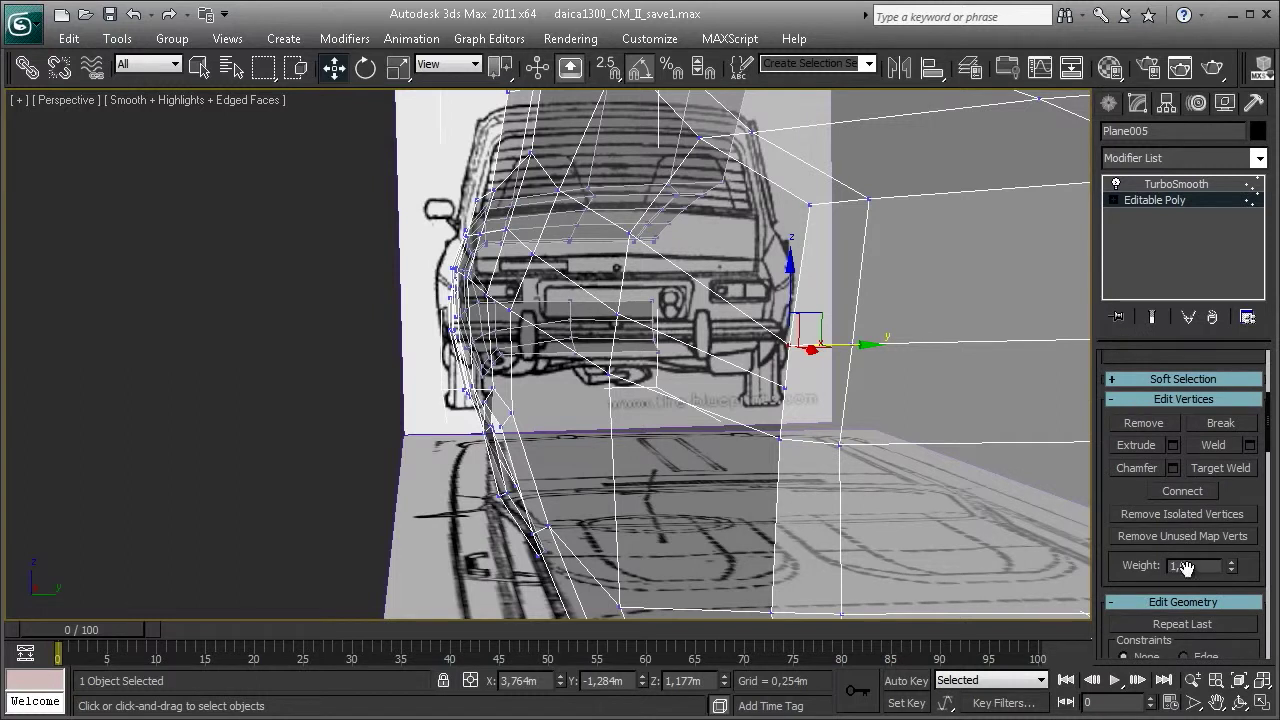
pyautogui.keyDown('alt'); pyautogui.moveTo(840, 345); pyautogui.dragTo(790, 340, button='middle'); pyautogui.keyUp('alt')
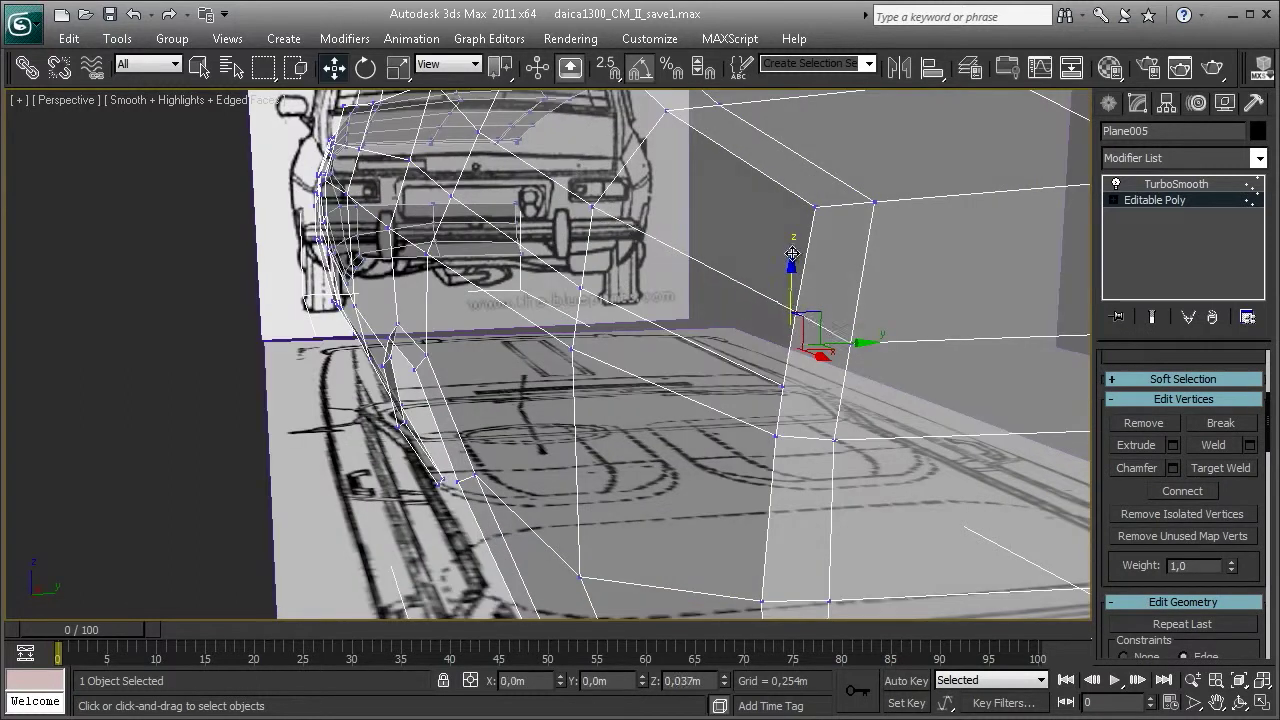
pyautogui.moveTo(791, 254); pyautogui.dragTo(795, 281)
pyautogui.click(850, 343)
pyautogui.click(874, 203)
pyautogui.click(783, 385)
pyautogui.moveTo(790, 307)
pyautogui.keyDown('alt'); pyautogui.mouseDown(button='middle')
pyautogui.moveTo(580, 340)
pyautogui.moveTo(580, 292)
pyautogui.mouseUp(button='middle'); pyautogui.keyUp('alt')
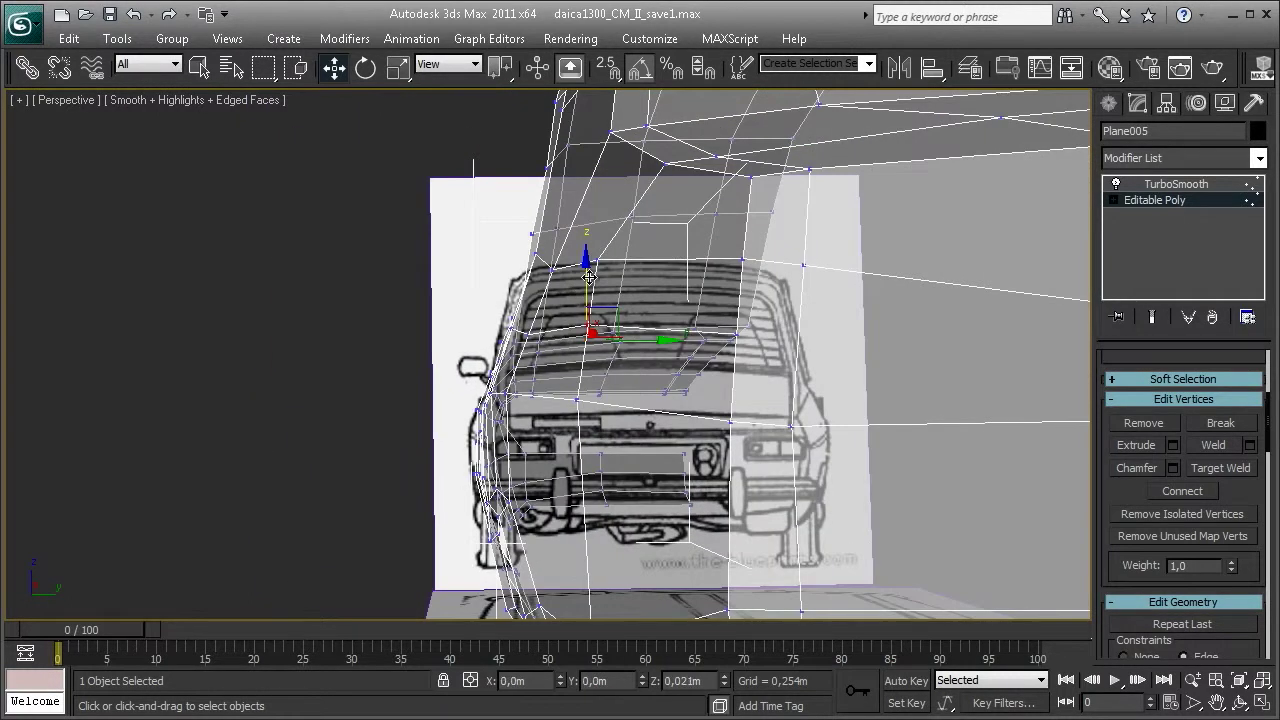
pyautogui.keyDown('alt'); pyautogui.moveTo(530, 330); pyautogui.dragTo(527, 300, button='middle'); pyautogui.keyUp('alt')
pyautogui.moveTo(527, 300); pyautogui.dragTo(525, 278)
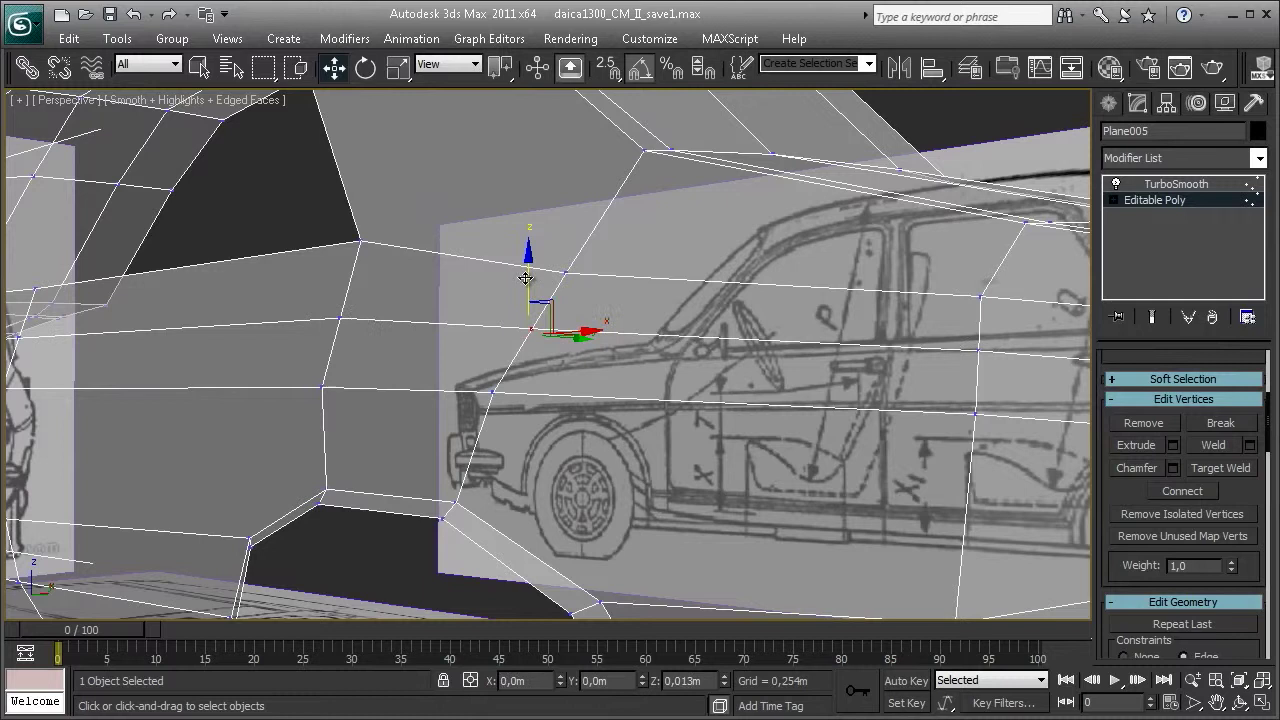
# - Nudge the vertex near the rear wheel to line up with the end blueprint
pyautogui.moveTo(993, 547)
pyautogui.keyDown('alt'); pyautogui.mouseDown(button='middle')
pyautogui.moveTo(848, 388)
pyautogui.moveTo(697, 370)
pyautogui.mouseUp(button='middle'); pyautogui.keyUp('alt')
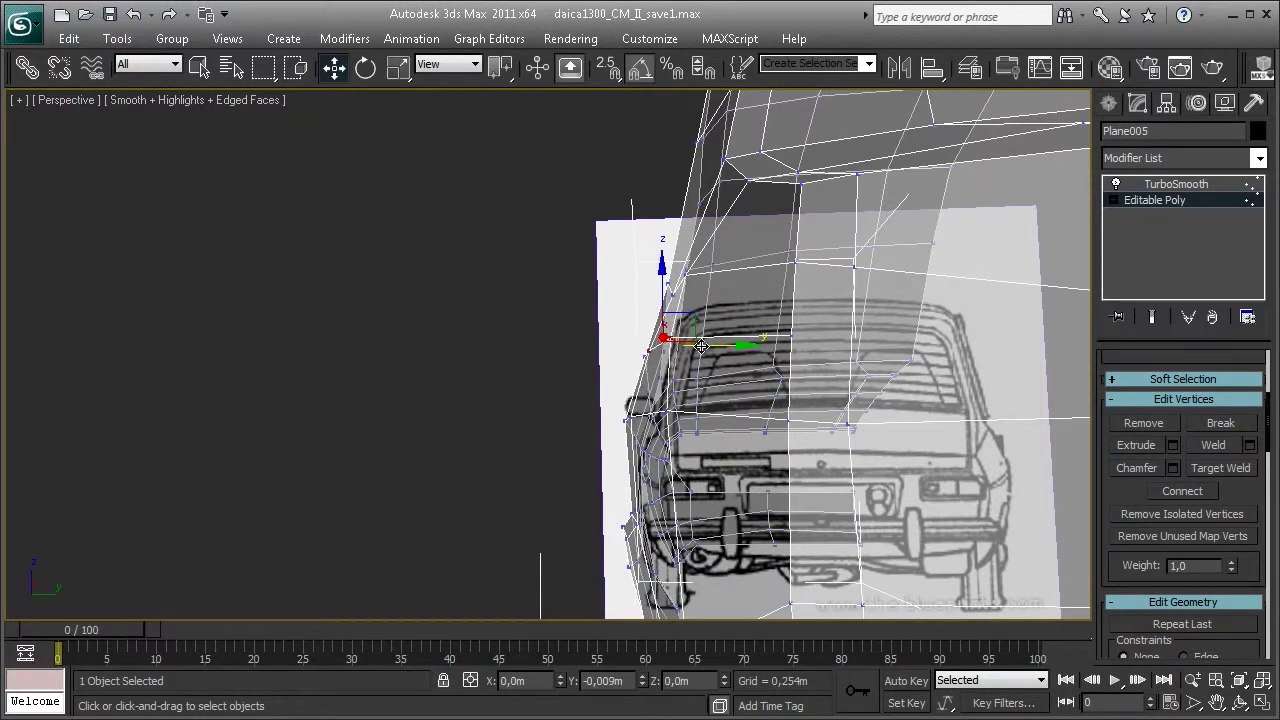
pyautogui.keyDown('alt'); pyautogui.moveTo(702, 346); pyautogui.dragTo(667, 383, button='middle'); pyautogui.keyUp('alt')
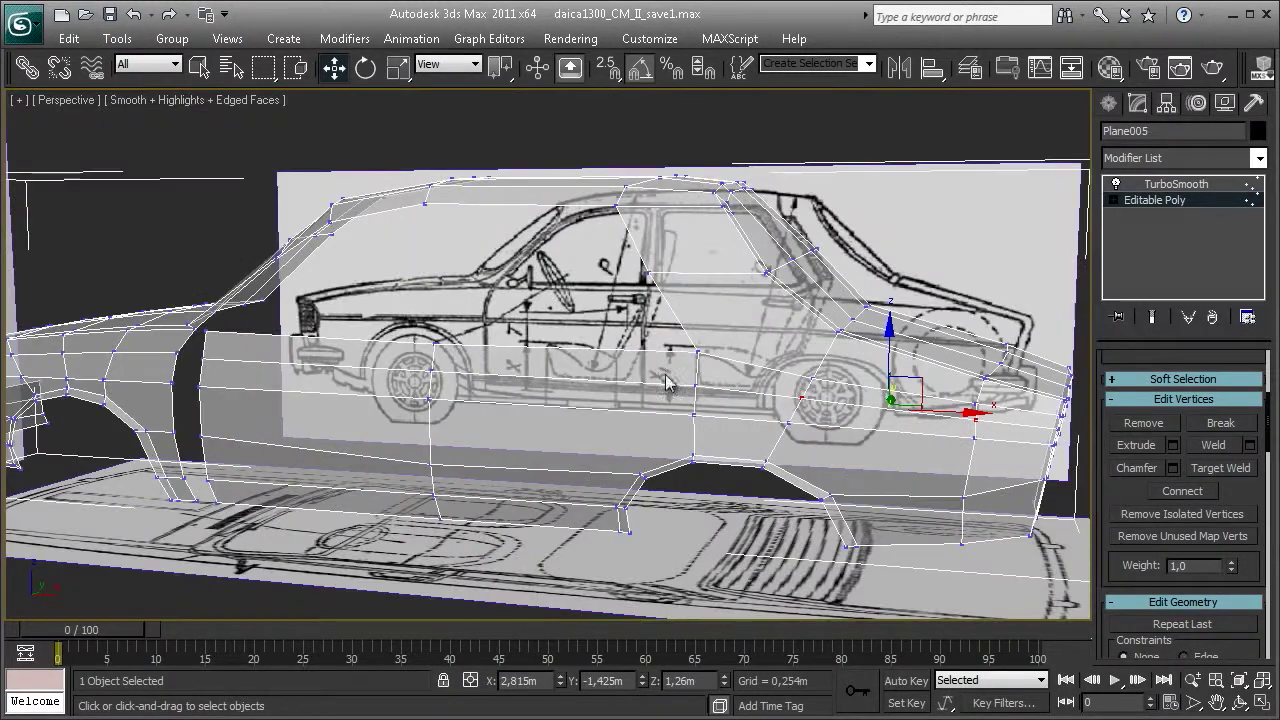
pyautogui.click(696, 392)
pyautogui.press('z')
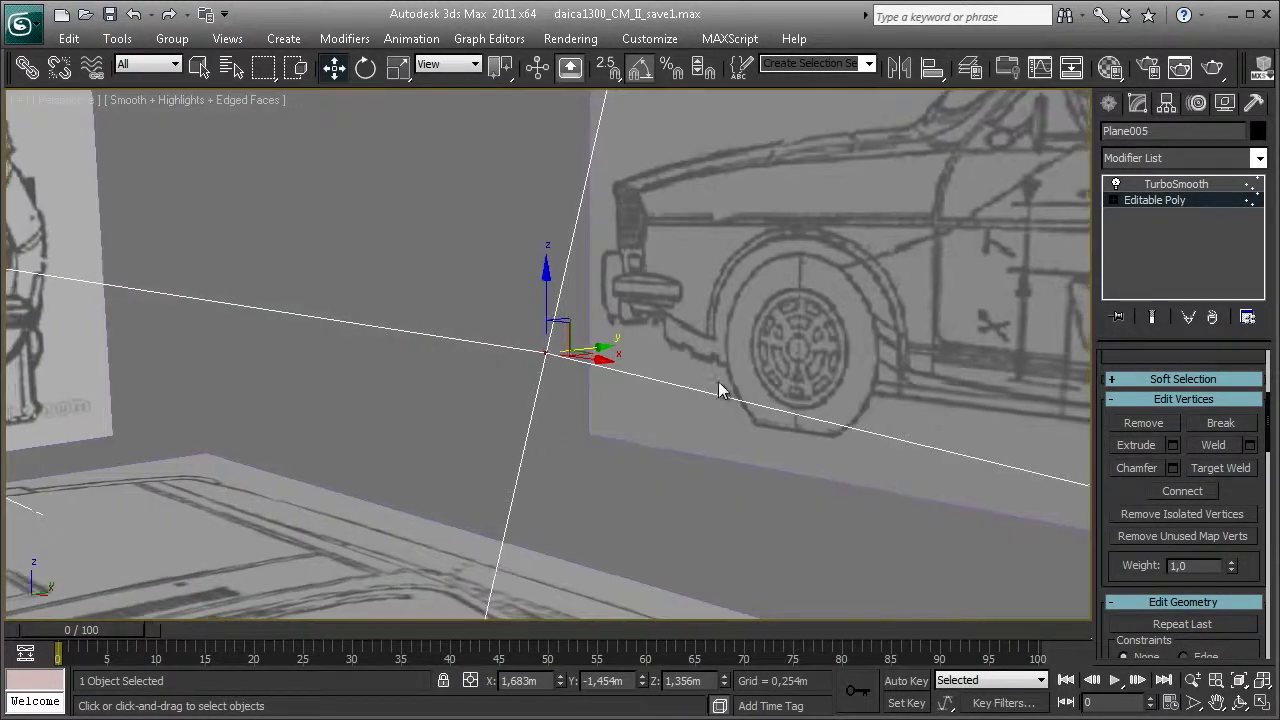
pyautogui.moveTo(728, 405)
pyautogui.keyDown('alt'); pyautogui.mouseDown(button='middle')
pyautogui.moveTo(695, 376)
pyautogui.moveTo(598, 375)
pyautogui.mouseUp(button='middle'); pyautogui.keyUp('alt')
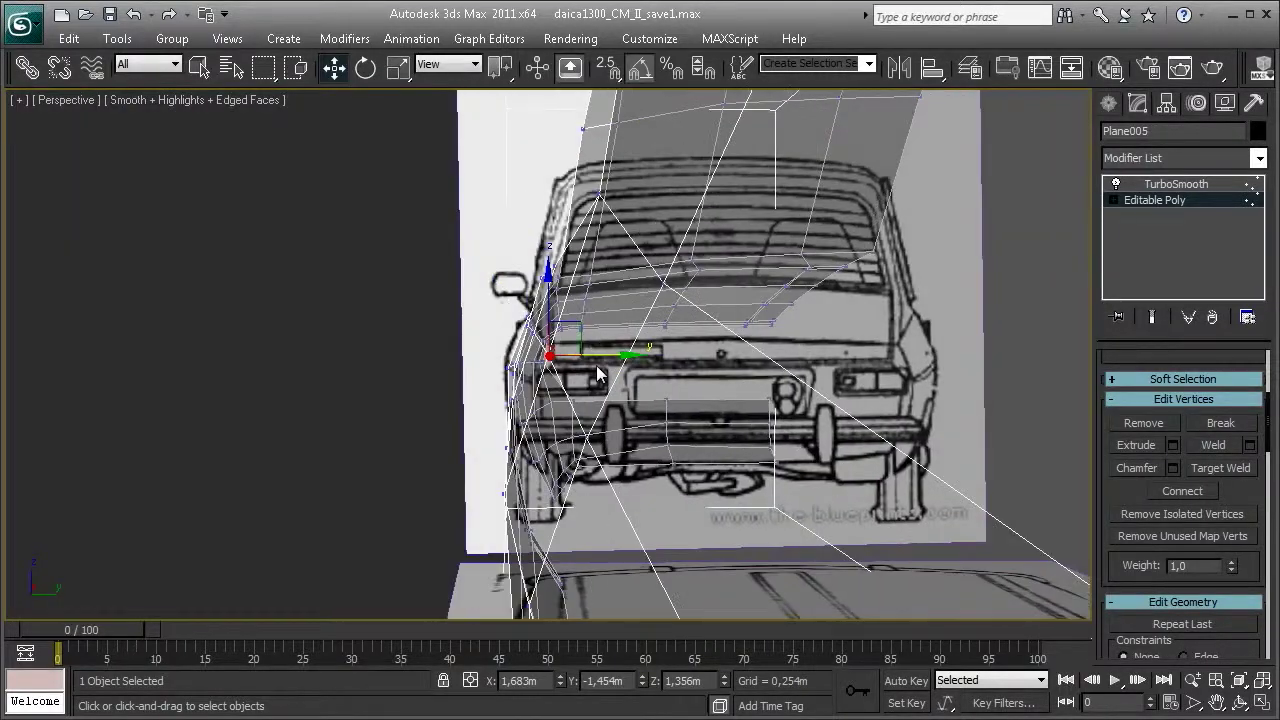
pyautogui.moveTo(597, 357); pyautogui.dragTo(589, 355)
pyautogui.moveTo(592, 355)
pyautogui.keyDown('alt'); pyautogui.mouseDown(button='middle')
pyautogui.moveTo(714, 387)
pyautogui.moveTo(782, 384)
pyautogui.mouseUp(button='middle'); pyautogui.keyUp('alt')
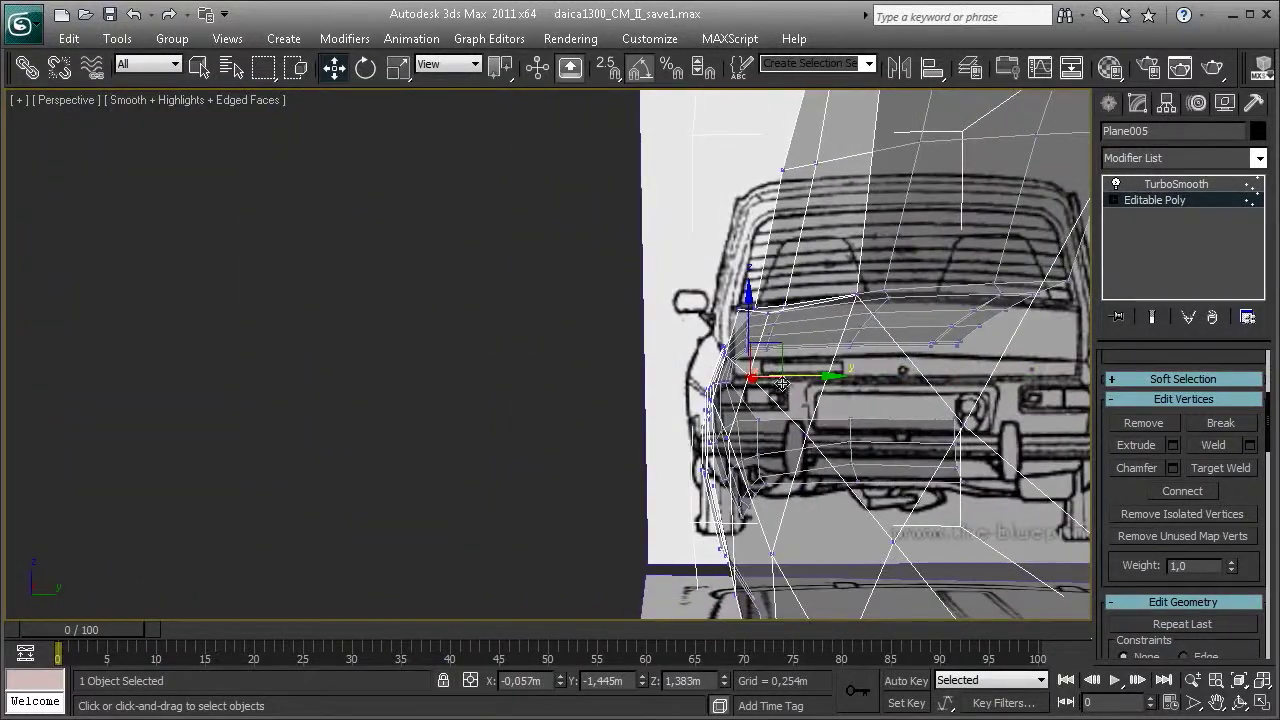
# - Shift a lower-body vertex slightly inward, then check the cage from a rear three-quarter view
pyautogui.moveTo(792, 375)
pyautogui.keyDown('alt'); pyautogui.mouseDown(button='middle')
pyautogui.moveTo(1000, 380)
pyautogui.moveTo(782, 370)
pyautogui.mouseUp(button='middle'); pyautogui.keyUp('alt')
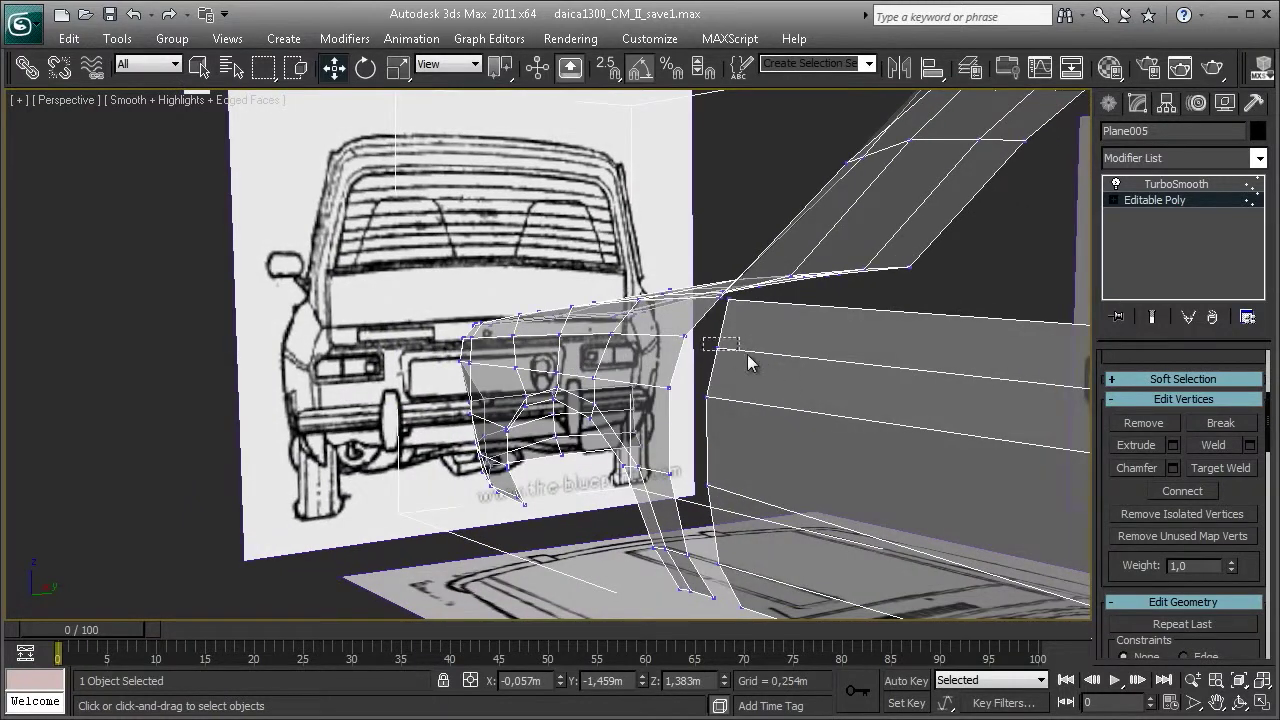
pyautogui.moveTo(704, 339); pyautogui.dragTo(747, 356)
pyautogui.moveTo(747, 356)
pyautogui.keyDown('alt'); pyautogui.mouseDown(button='middle')
pyautogui.moveTo(810, 365)
pyautogui.moveTo(776, 356)
pyautogui.mouseUp(button='middle'); pyautogui.keyUp('alt')
pyautogui.moveTo(790, 361); pyautogui.dragTo(782, 361)
pyautogui.moveTo(780, 361)
pyautogui.keyDown('alt'); pyautogui.mouseDown(button='middle')
pyautogui.moveTo(948, 398)
pyautogui.moveTo(847, 364)
pyautogui.moveTo(828, 395)
pyautogui.moveTo(869, 396)
pyautogui.moveTo(819, 436)
pyautogui.moveTo(791, 277)
pyautogui.moveTo(690, 312)
pyautogui.moveTo(713, 386)
pyautogui.moveTo(717, 330)
pyautogui.moveTo(764, 323)
pyautogui.moveTo(722, 279)
pyautogui.moveTo(558, 503)
pyautogui.moveTo(592, 429)
pyautogui.moveTo(763, 477)
pyautogui.moveTo(453, 297)
pyautogui.moveTo(530, 370)
pyautogui.moveTo(613, 399)
pyautogui.moveTo(767, 380)
pyautogui.moveTo(646, 366)
pyautogui.moveTo(600, 400)
pyautogui.moveTo(575, 462)
pyautogui.moveTo(720, 457)
pyautogui.mouseUp(button='middle'); pyautogui.keyUp('alt')
pyautogui.press('2')
pyautogui.press('1')
# - Cut a diagonal edge across the underside polygon to close the gap
pyautogui.press('2')
pyautogui.rightClick(682, 412)
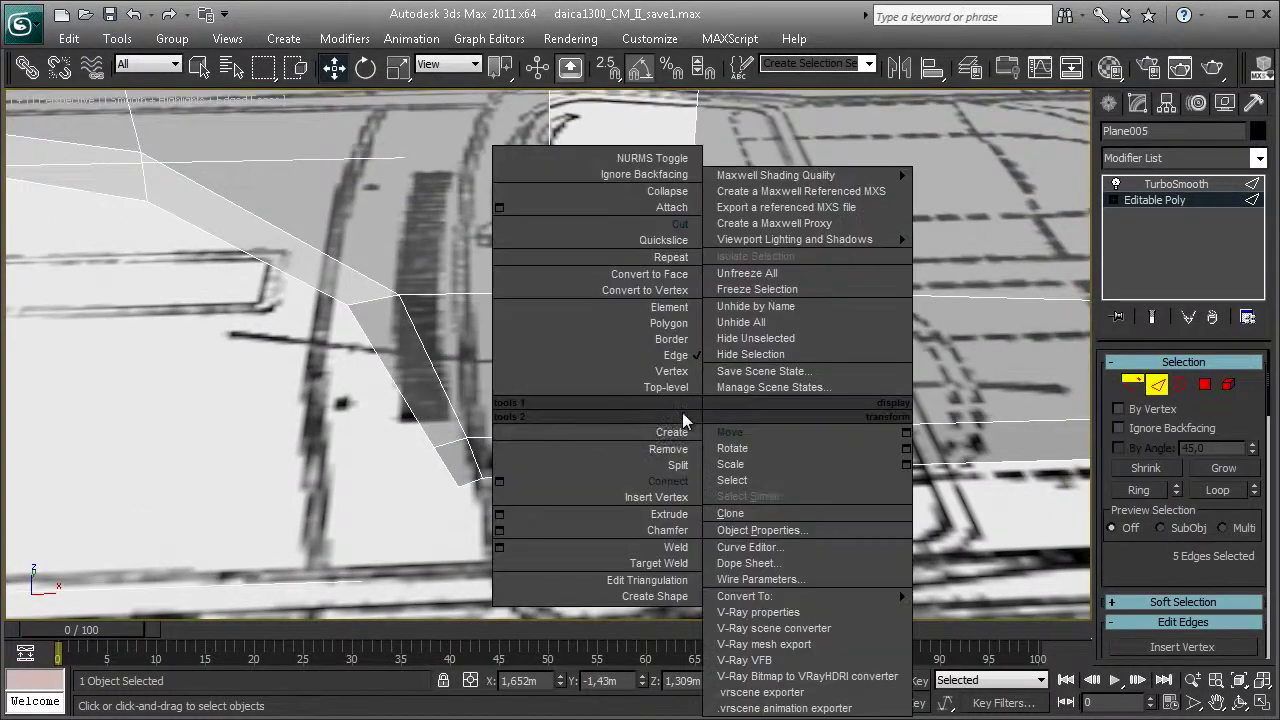
pyautogui.keyDown('alt'); pyautogui.moveTo(760, 380); pyautogui.dragTo(641, 393, button='middle'); pyautogui.keyUp('alt')
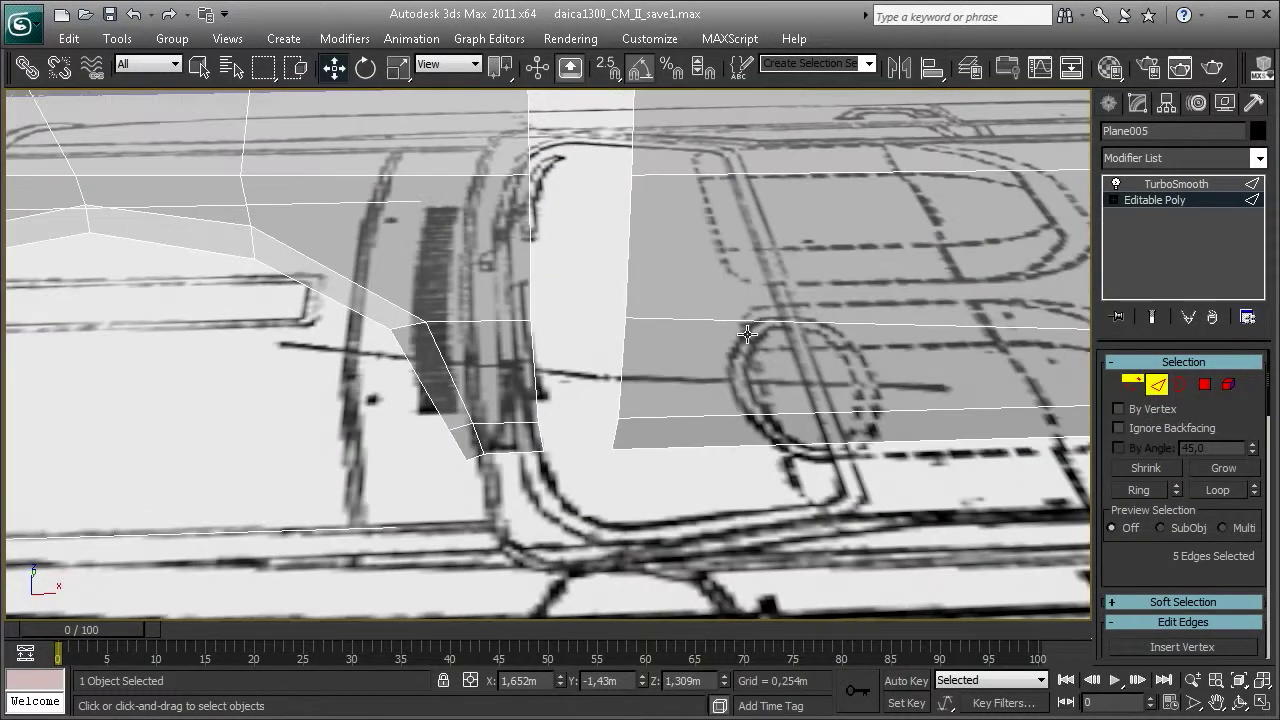
pyautogui.rightClick(641, 393)
pyautogui.click(641, 444)
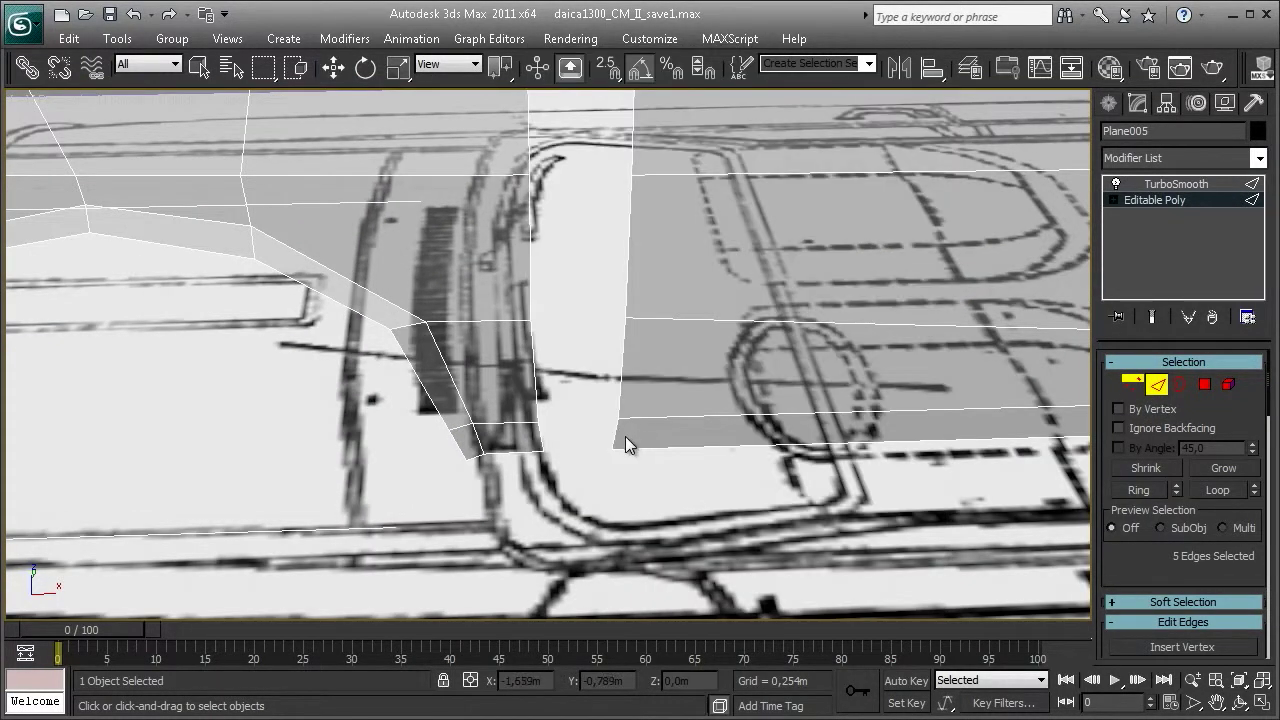
pyautogui.click(538, 438)
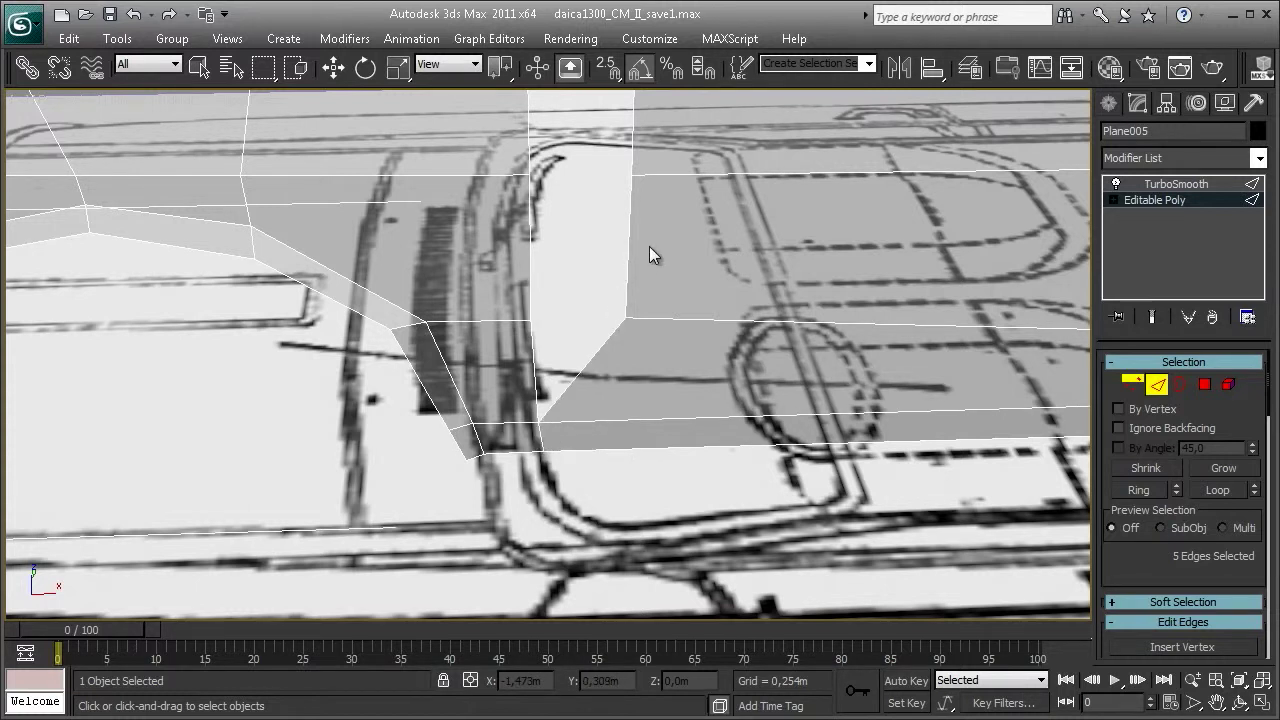
pyautogui.keyDown('alt'); pyautogui.moveTo(523, 242); pyautogui.dragTo(686, 369, button='middle'); pyautogui.keyUp('alt')
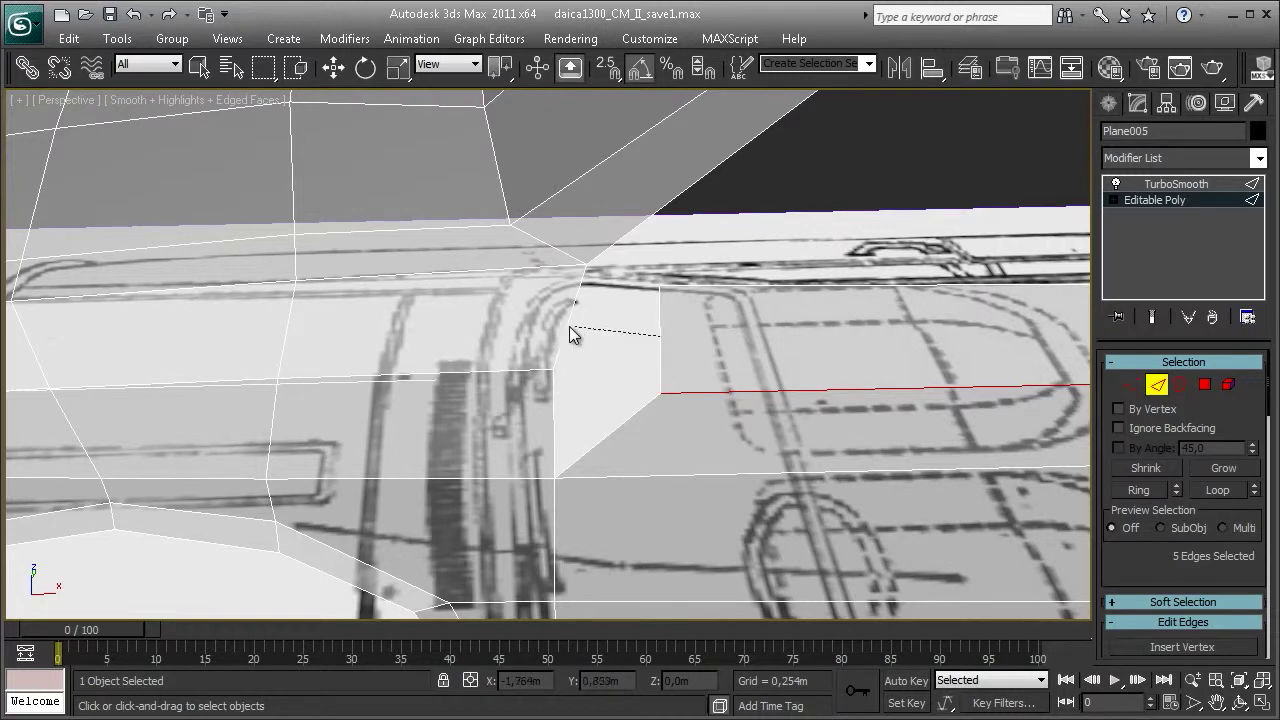
# - Box-select six vertices along the car's underside
pyautogui.moveTo(679, 328)
pyautogui.keyDown('alt'); pyautogui.mouseDown(button='middle')
pyautogui.moveTo(709, 330)
pyautogui.moveTo(846, 426)
pyautogui.moveTo(683, 356)
pyautogui.moveTo(615, 382)
pyautogui.moveTo(697, 400)
pyautogui.moveTo(617, 406)
pyautogui.mouseUp(button='middle'); pyautogui.keyUp('alt')
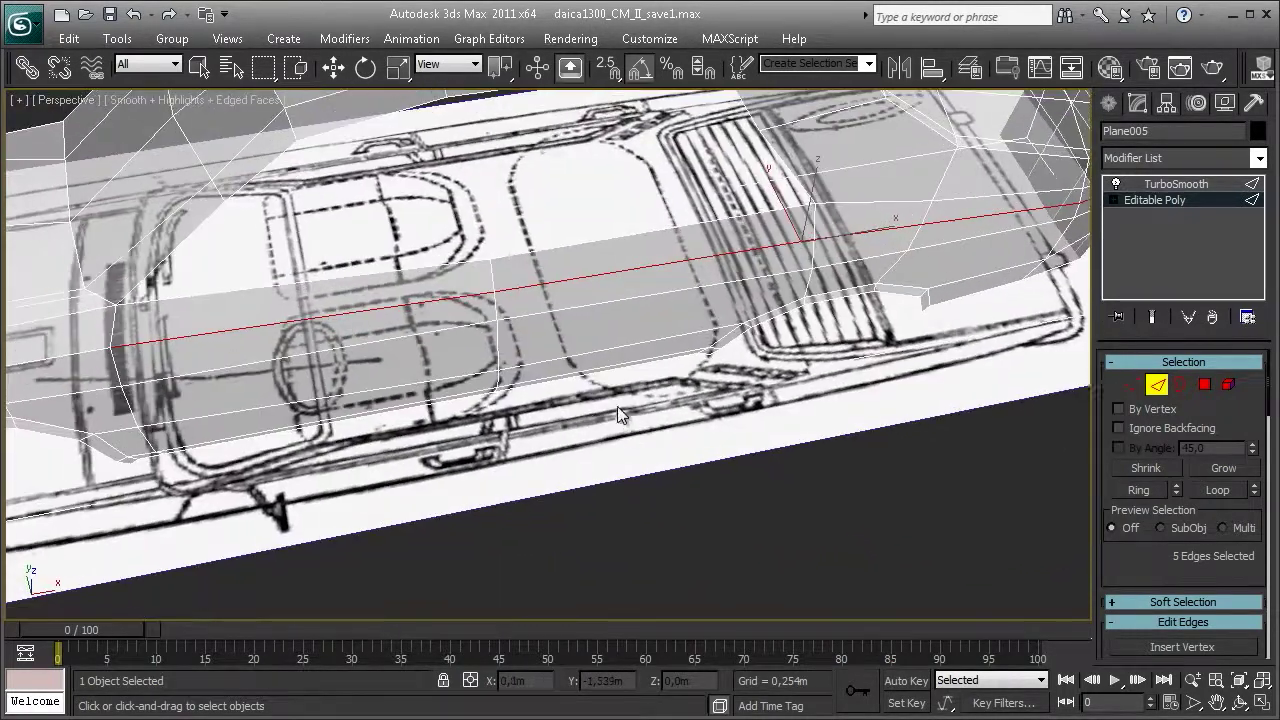
pyautogui.press('1')
pyautogui.moveTo(577, 440); pyautogui.dragTo(479, 279)
pyautogui.keyDown('alt'); pyautogui.moveTo(479, 279); pyautogui.dragTo(1022, 212, button='middle'); pyautogui.keyUp('alt')
# - Show the TurboSmooth result and view the smoothed body from a rear three-quarter angle
pyautogui.click(1160, 186)
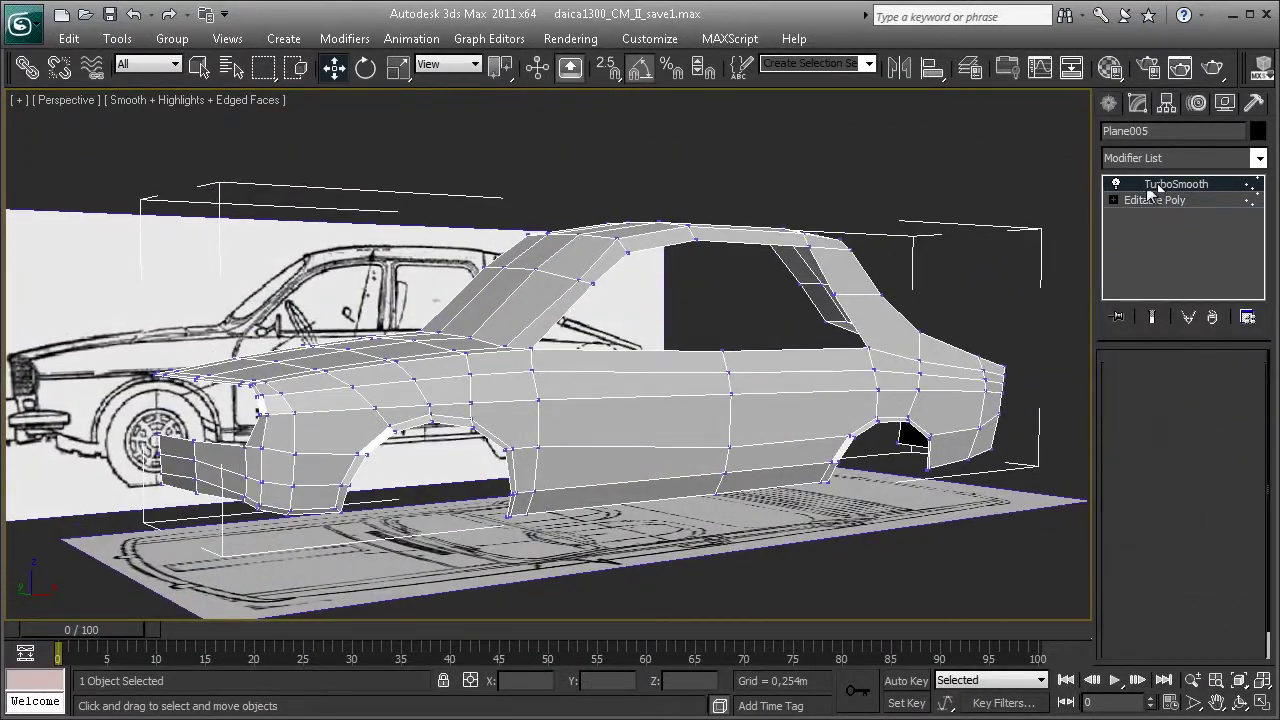
pyautogui.click(937, 176)
pyautogui.click(880, 300)
pyautogui.moveTo(880, 300)
pyautogui.keyDown('alt'); pyautogui.mouseDown(button='middle')
pyautogui.moveTo(620, 342)
pyautogui.moveTo(780, 343)
pyautogui.moveTo(866, 374)
pyautogui.moveTo(1029, 133)
pyautogui.moveTo(450, 320)
pyautogui.mouseUp(button='middle'); pyautogui.keyUp('alt')
pyautogui.click(1029, 133)
pyautogui.scroll(-3, 1029, 133)
pyautogui.hotkey('ctrl', 'z')
# - Hide the front blueprint plane and reselect the car body to inspect its side
pyautogui.click(254, 201)
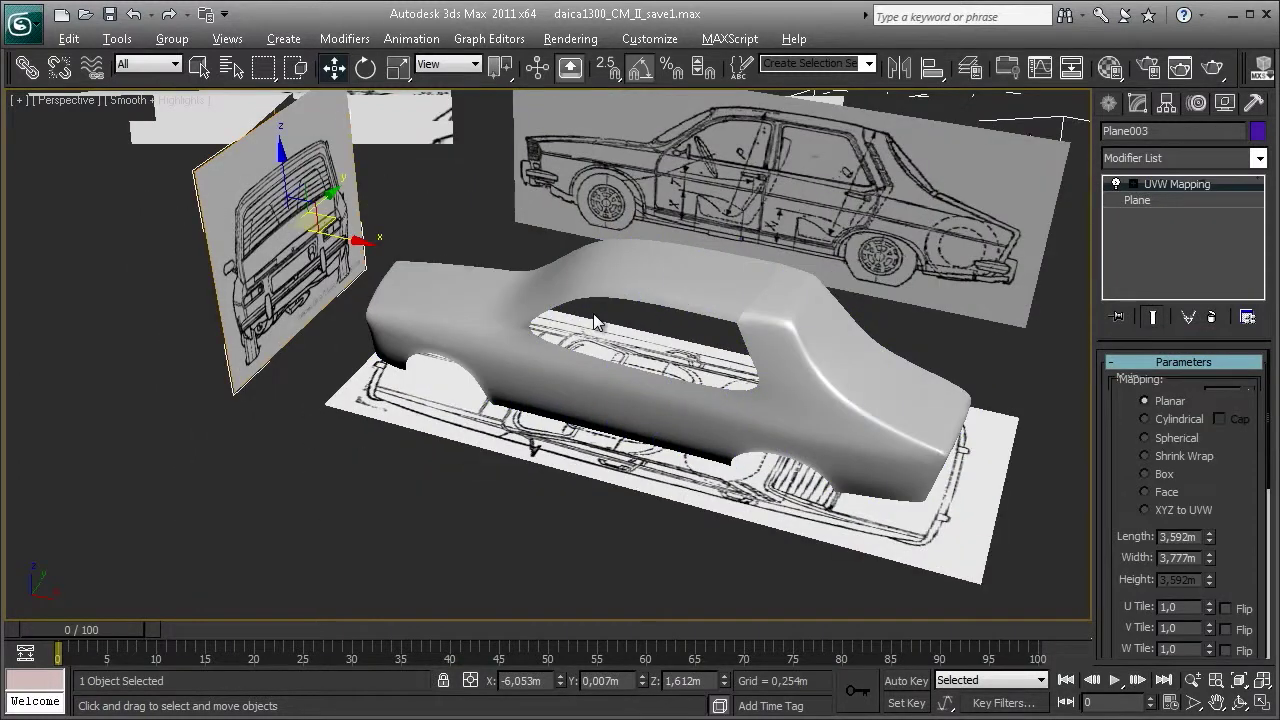
pyautogui.keyDown('alt'); pyautogui.moveTo(594, 322); pyautogui.dragTo(300, 207, button='middle'); pyautogui.keyUp('alt')
pyautogui.rightClick(300, 207)
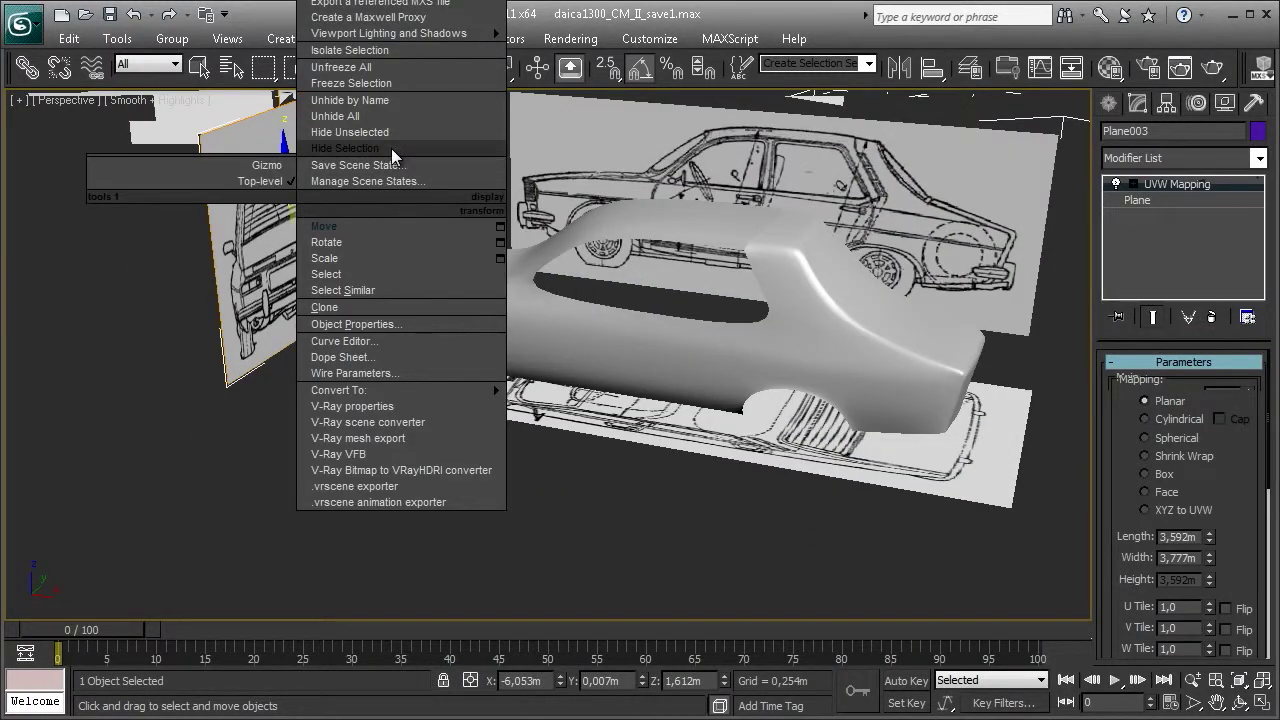
pyautogui.click(391, 148)
pyautogui.moveTo(391, 148)
pyautogui.keyDown('alt'); pyautogui.mouseDown(button='middle')
pyautogui.moveTo(534, 398)
pyautogui.moveTo(571, 351)
pyautogui.moveTo(539, 438)
pyautogui.moveTo(509, 428)
pyautogui.moveTo(698, 296)
pyautogui.moveTo(751, 300)
pyautogui.moveTo(663, 257)
pyautogui.moveTo(678, 213)
pyautogui.moveTo(765, 189)
pyautogui.mouseUp(button='middle'); pyautogui.keyUp('alt')
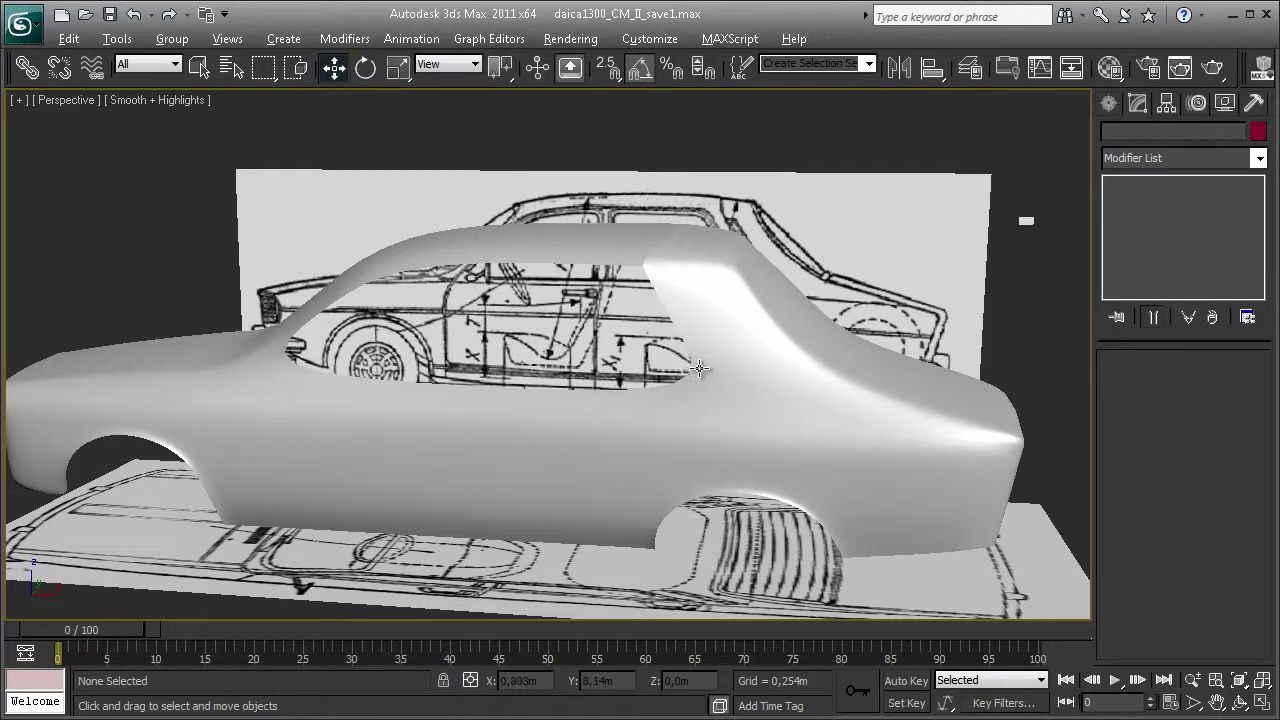
pyautogui.moveTo(690, 379)
pyautogui.keyDown('alt'); pyautogui.mouseDown(button='middle')
pyautogui.moveTo(720, 300)
pyautogui.moveTo(761, 279)
pyautogui.mouseUp(button='middle'); pyautogui.keyUp('alt')
pyautogui.click(761, 279)
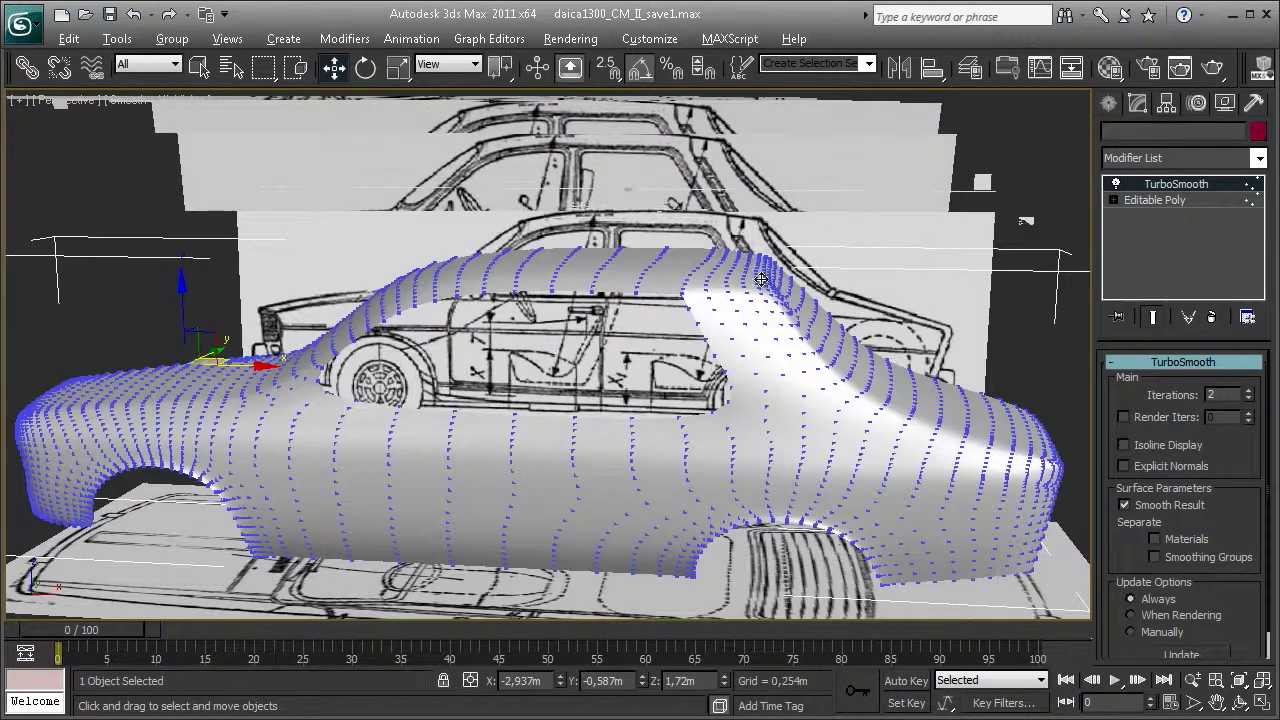
pyautogui.scroll(3, 761, 279)
pyautogui.moveTo(649, 294); pyautogui.dragTo(667, 359, button='middle')
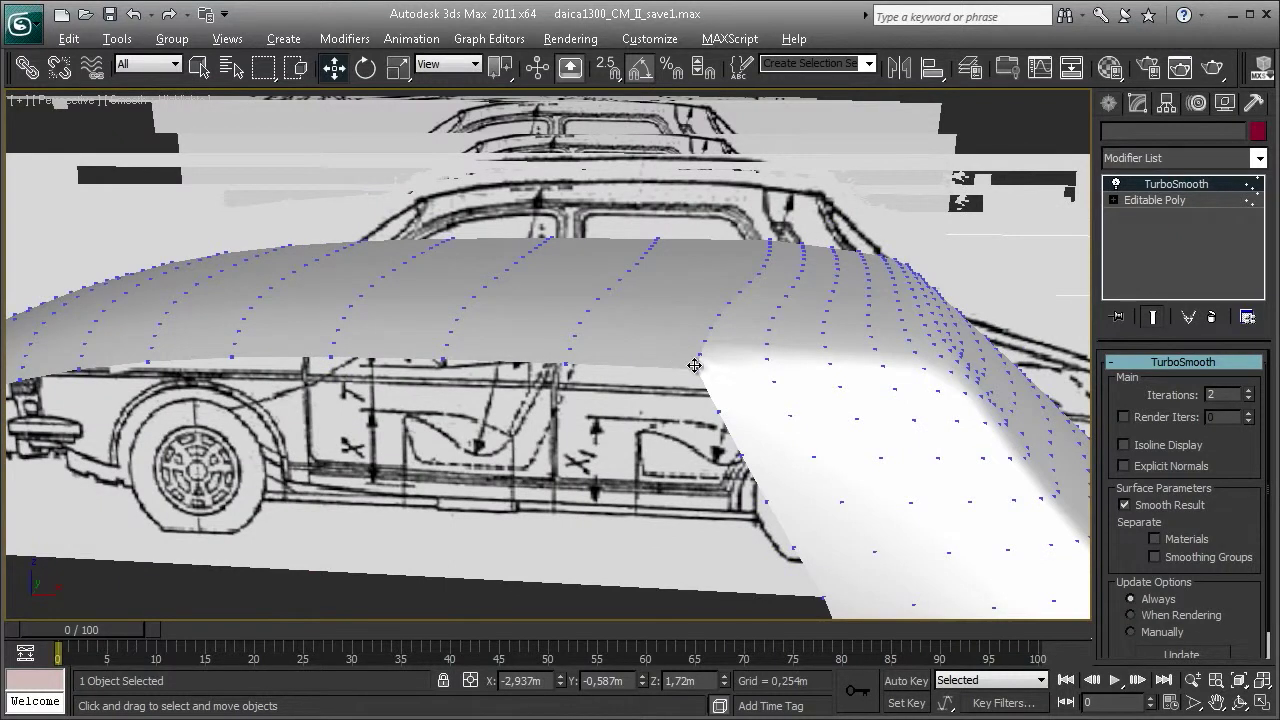
# - In the Editable Poly cage, Connect the roof edge ring with one new lengthwise edge
pyautogui.click(1156, 200)
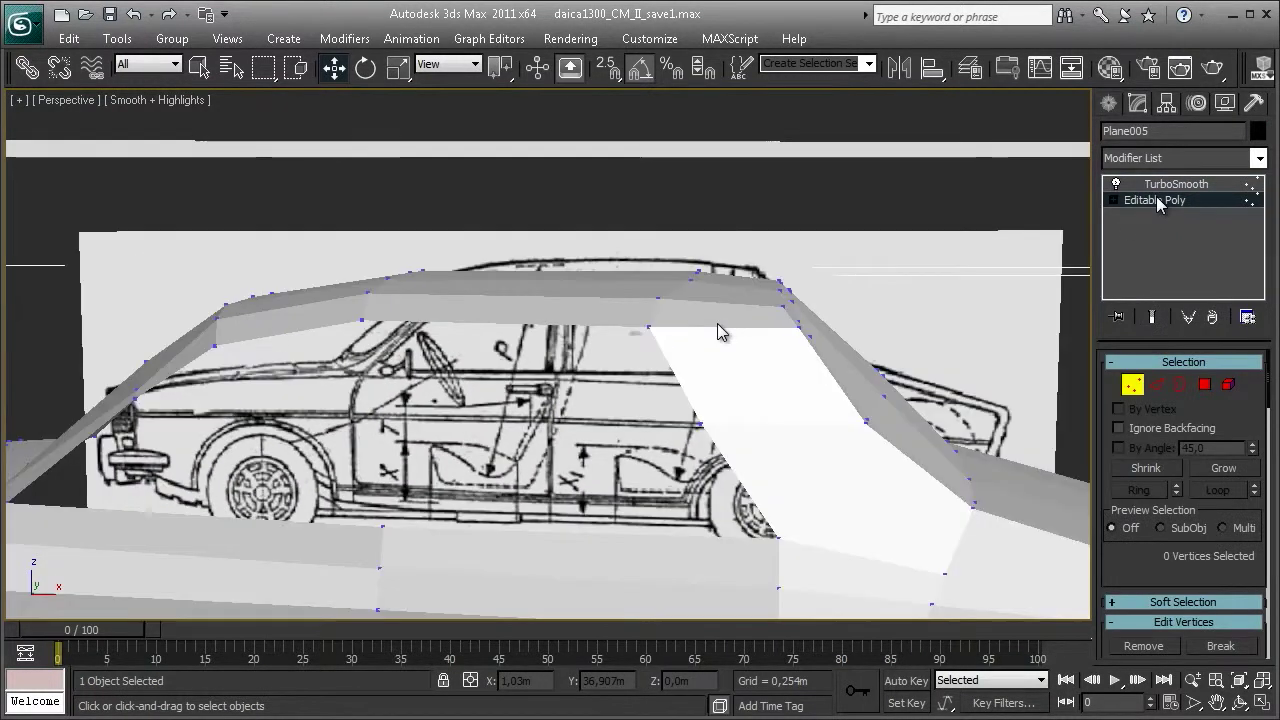
pyautogui.press('F3')
pyautogui.press('2')
pyautogui.doubleClick(586, 360)
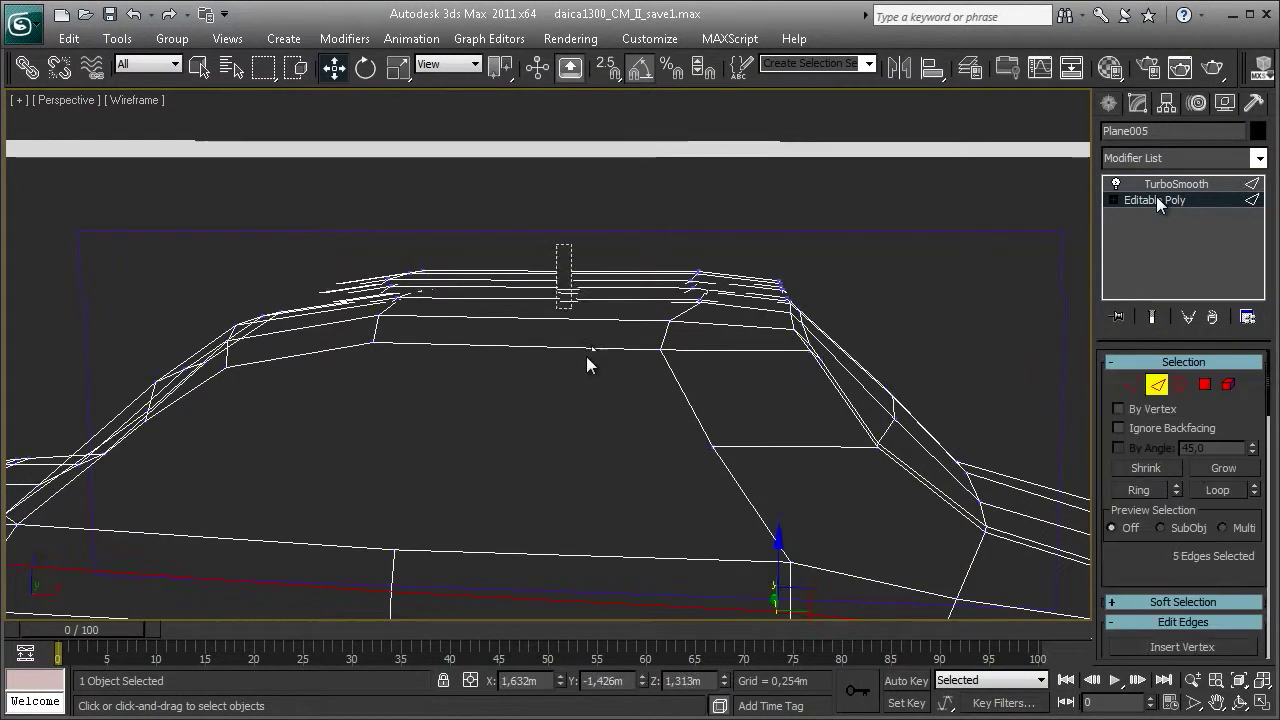
pyautogui.press('F3')
pyautogui.keyDown('alt'); pyautogui.moveTo(586, 360); pyautogui.dragTo(643, 410, button='middle'); pyautogui.keyUp('alt')
pyautogui.rightClick(643, 410)
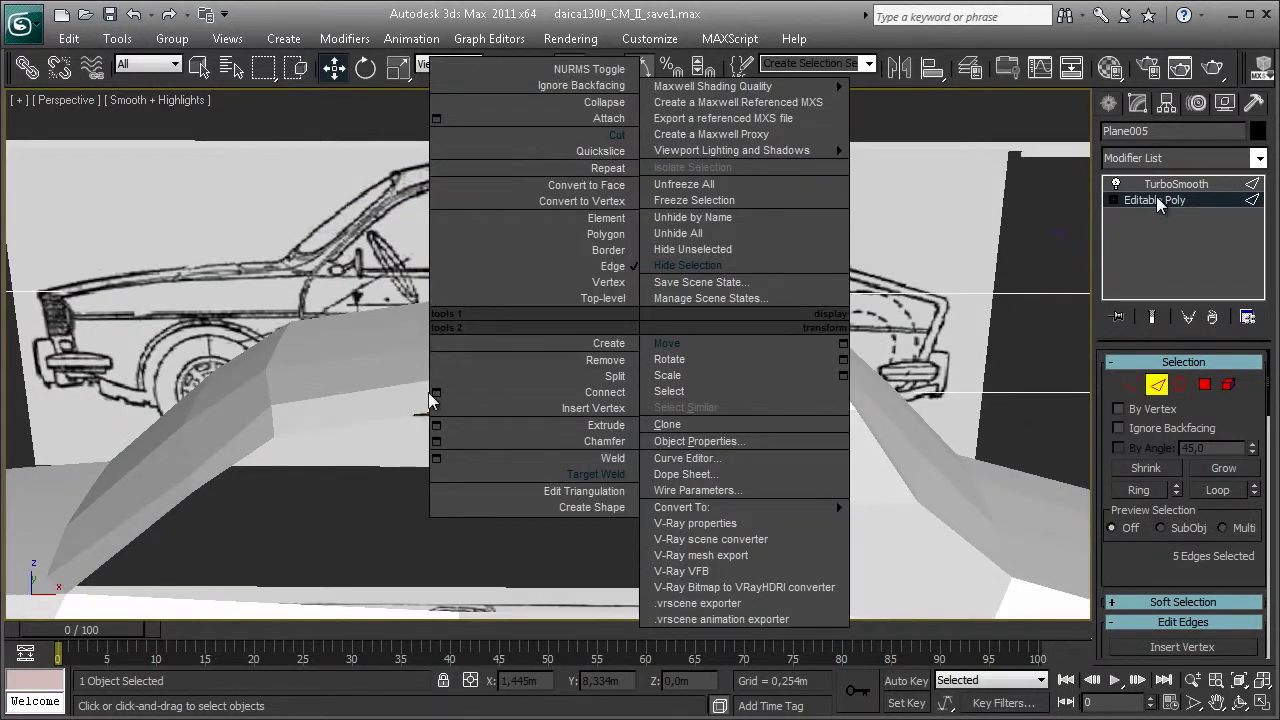
pyautogui.click(440, 392)
pyautogui.keyDown('alt'); pyautogui.moveTo(440, 392); pyautogui.dragTo(460, 333, button='middle'); pyautogui.keyUp('alt')
pyautogui.scroll(-3, 460, 333)
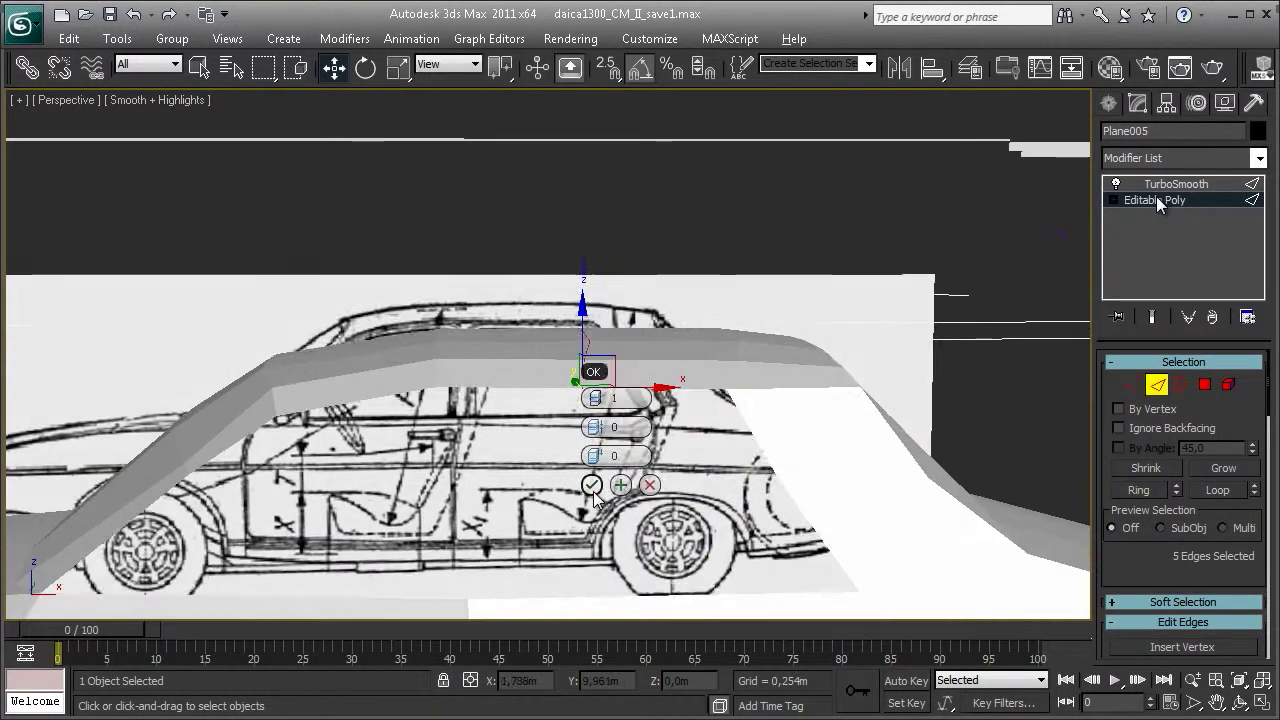
pyautogui.click(603, 490)
# - Raise the new roof edges slightly in the maximized Front view
pyautogui.hotkey('alt', 'w')
pyautogui.moveTo(1000, 160); pyautogui.dragTo(1015, 147, button='middle')
pyautogui.scroll(-5, 1015, 147)
pyautogui.hotkey('alt', 'w')
pyautogui.scroll(5, 810, 249)
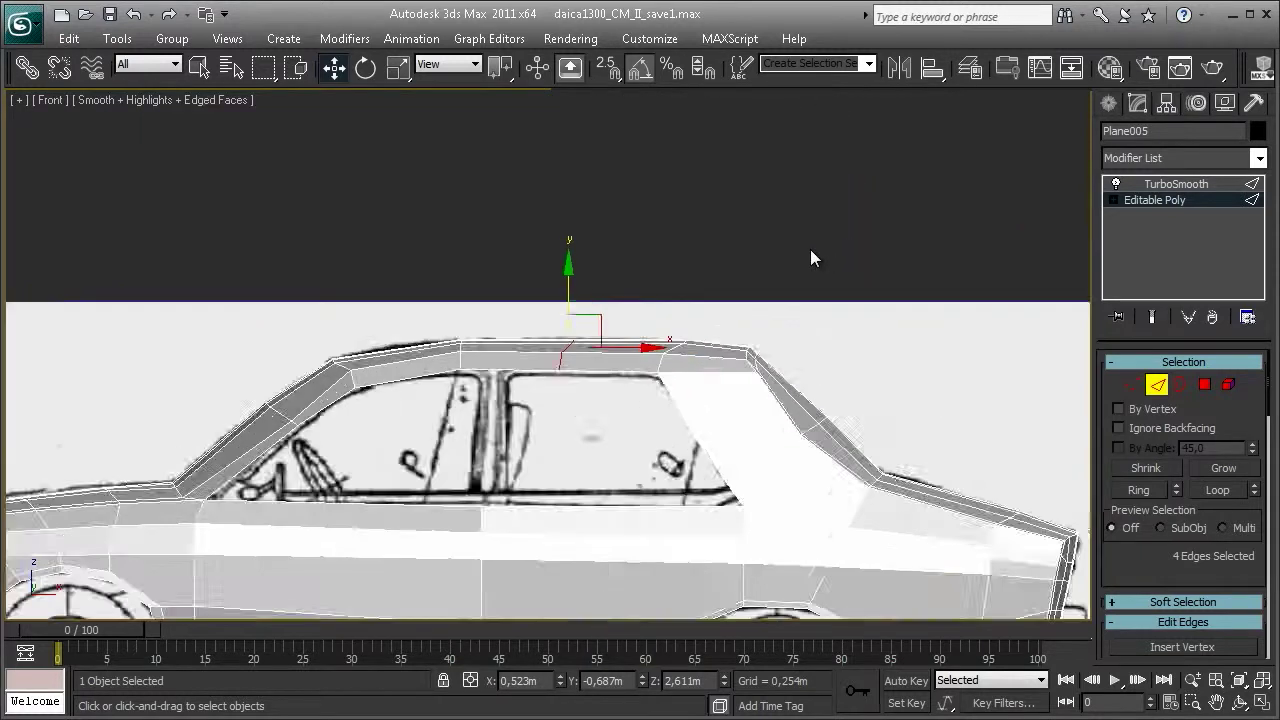
pyautogui.scroll(3, 695, 290)
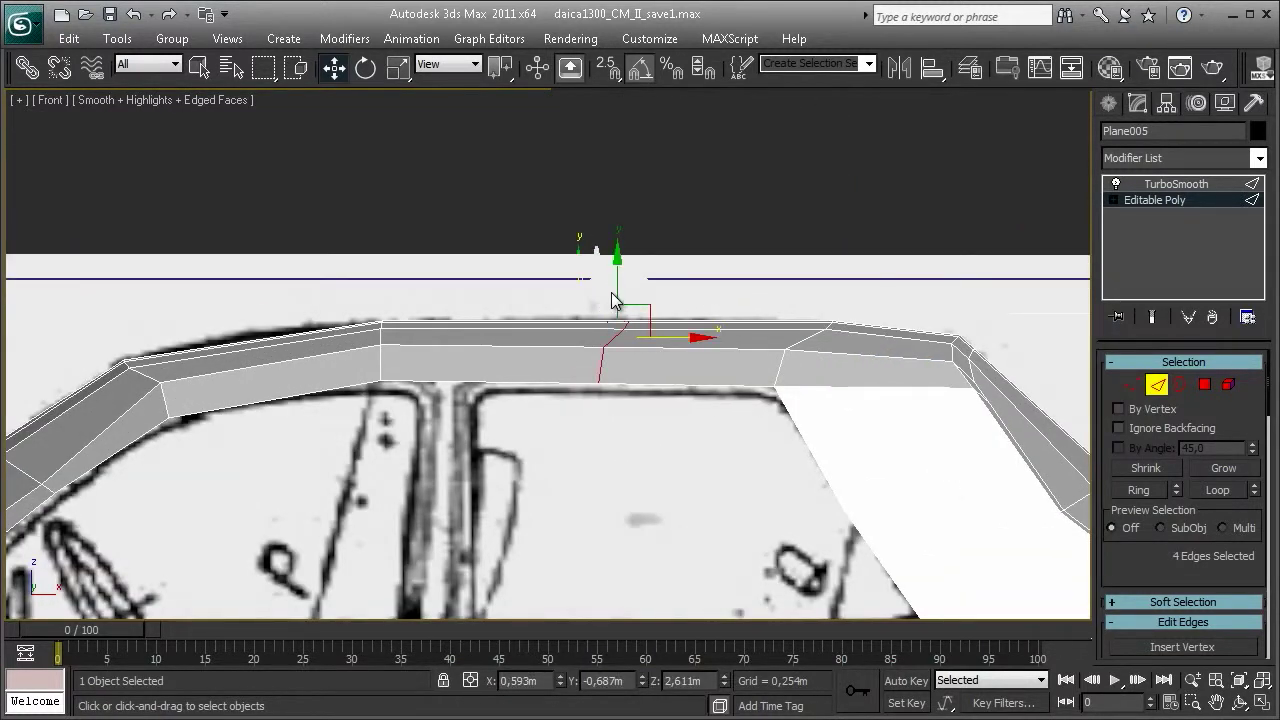
pyautogui.moveTo(621, 304); pyautogui.dragTo(618, 285)
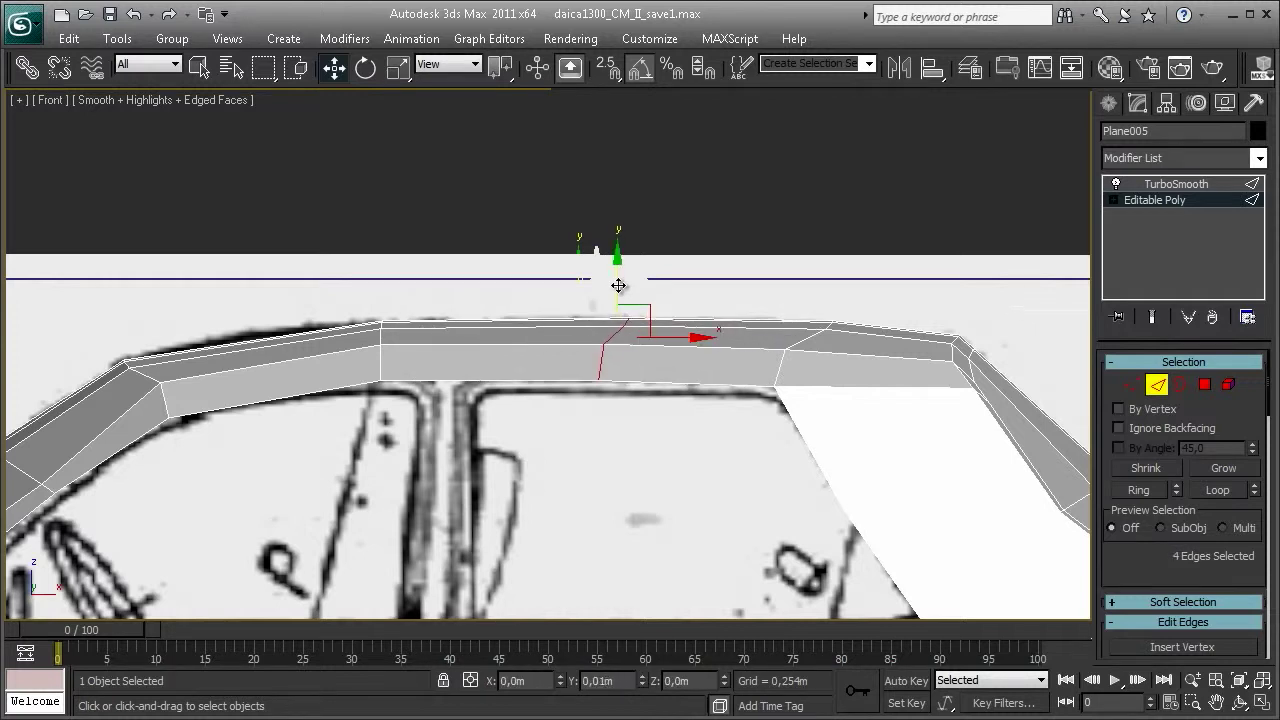
pyautogui.hotkey('alt', 'w')
pyautogui.hotkey('alt', 'w')
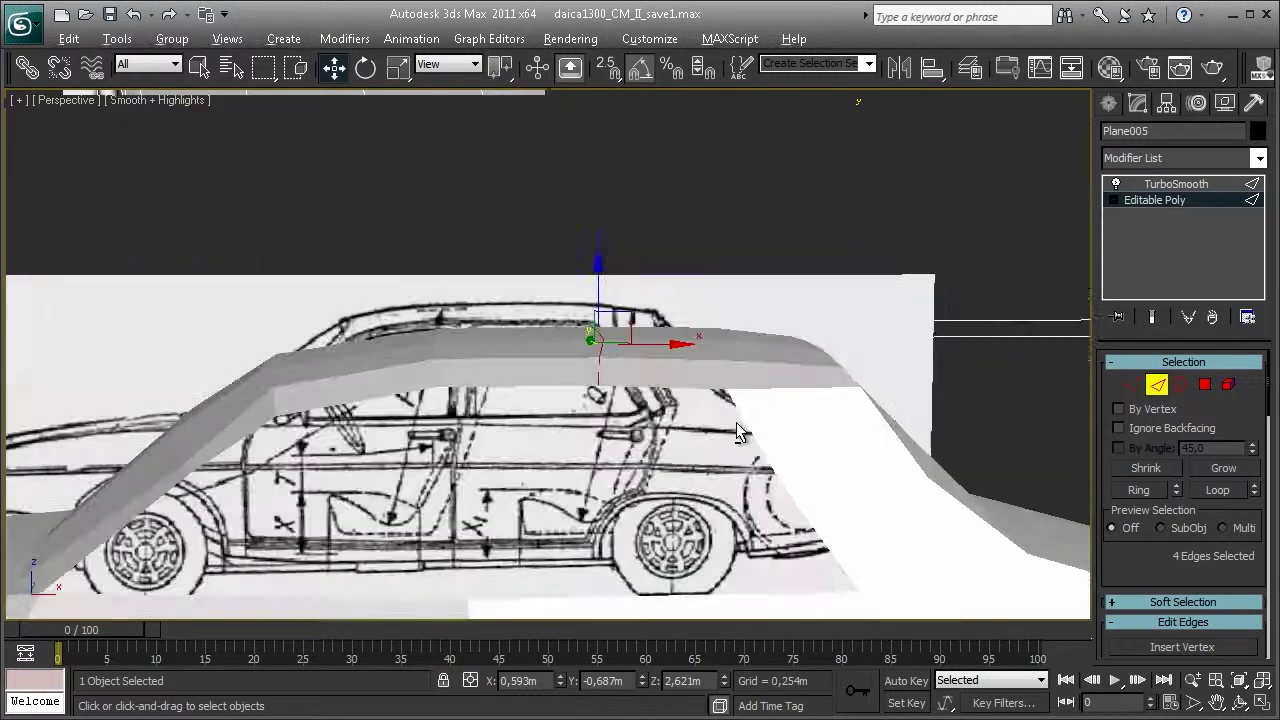
pyautogui.scroll(3, 736, 422)
pyautogui.scroll(3, 650, 293)
pyautogui.press('F3')
# - Delete the nine selected roof polygons near the rear pillar
pyautogui.press('4')
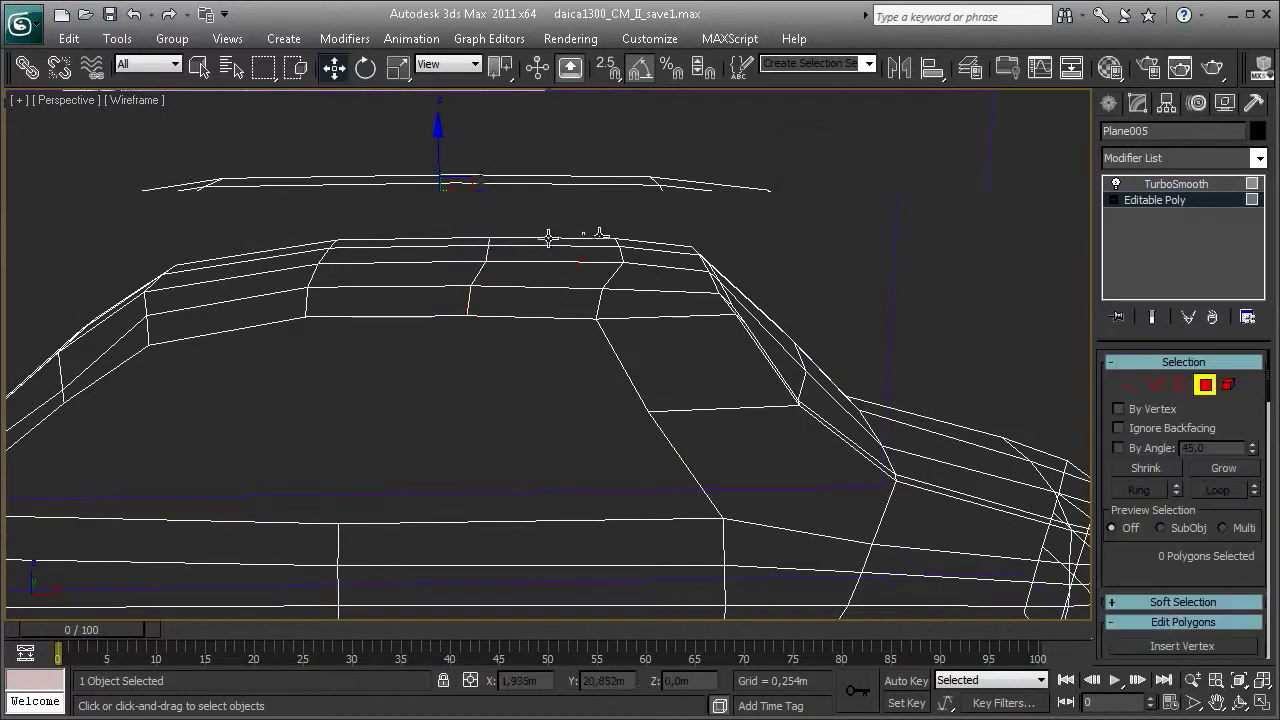
pyautogui.click(623, 348)
pyautogui.moveTo(623, 348)
pyautogui.keyDown('alt'); pyautogui.mouseDown(button='middle')
pyautogui.moveTo(657, 261)
pyautogui.moveTo(531, 302)
pyautogui.moveTo(654, 251)
pyautogui.moveTo(640, 267)
pyautogui.mouseUp(button='middle'); pyautogui.keyUp('alt')
pyautogui.press('F3')
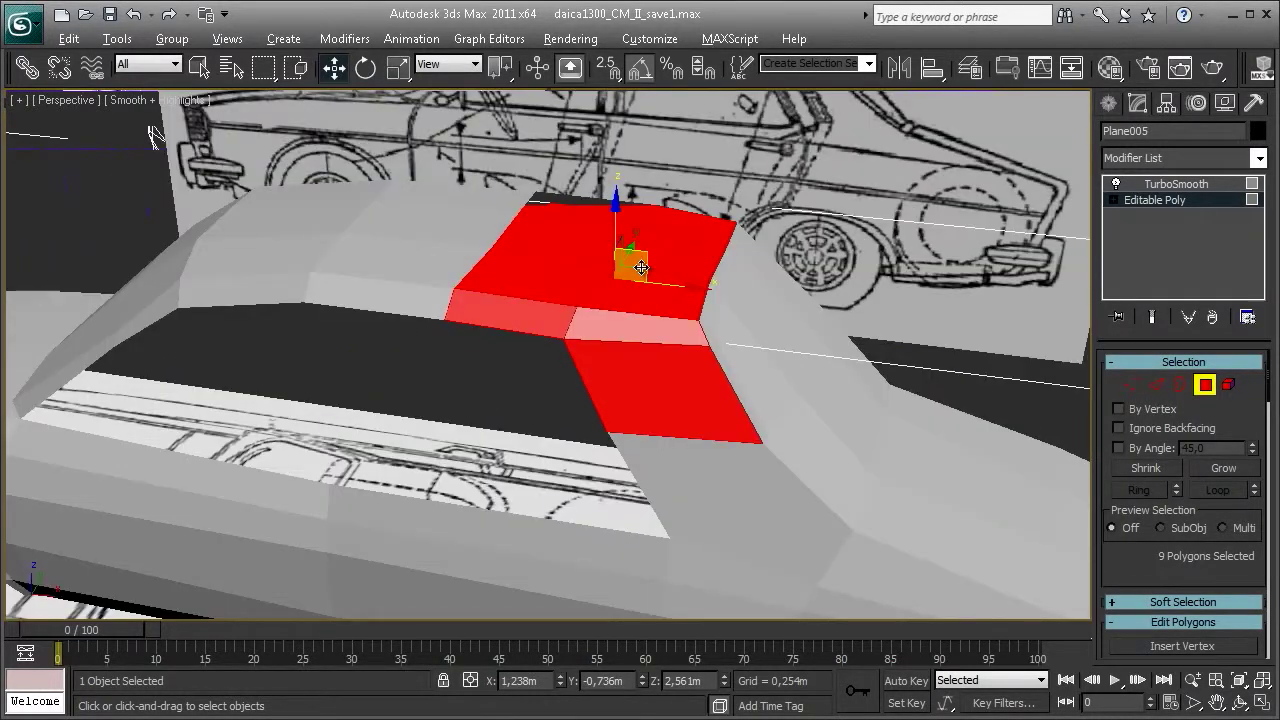
pyautogui.press('Delete')
# - Nudge the opening's border edges slightly right in the maximized Front view
pyautogui.press('F3')
pyautogui.press('2')
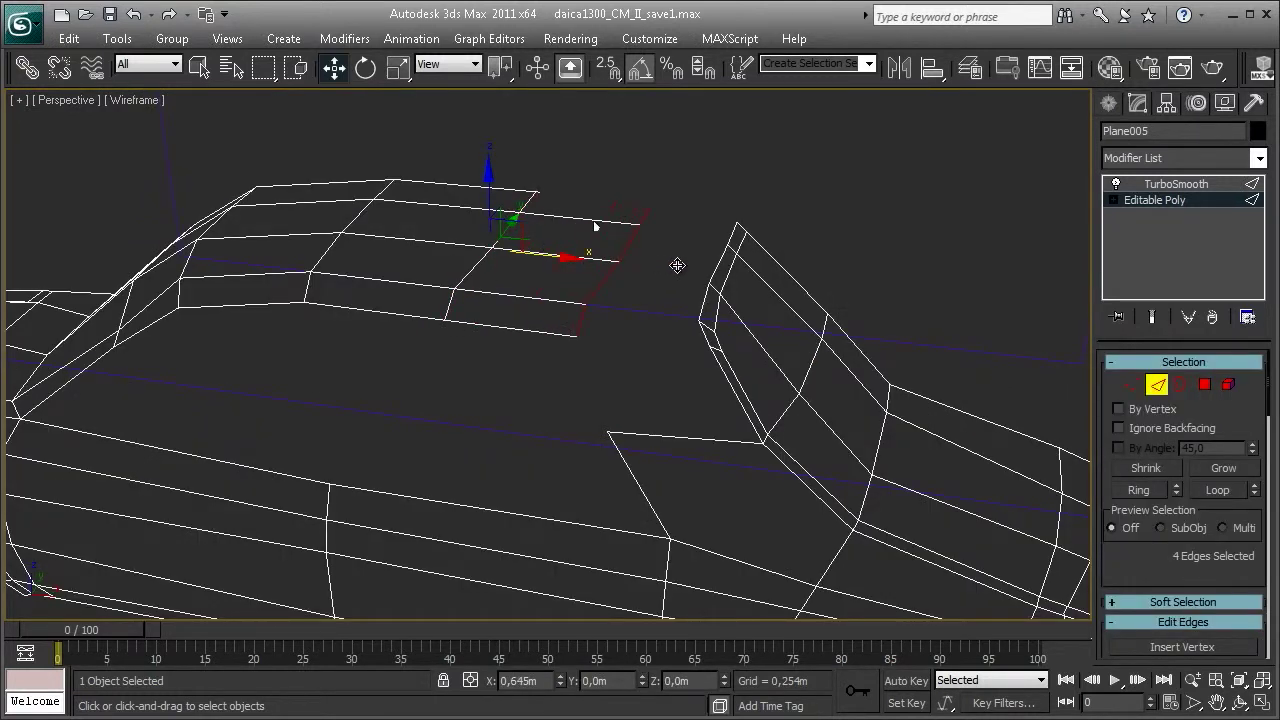
pyautogui.hotkey('alt', 'w')
pyautogui.rightClick(825, 222)
pyautogui.hotkey('alt', 'w')
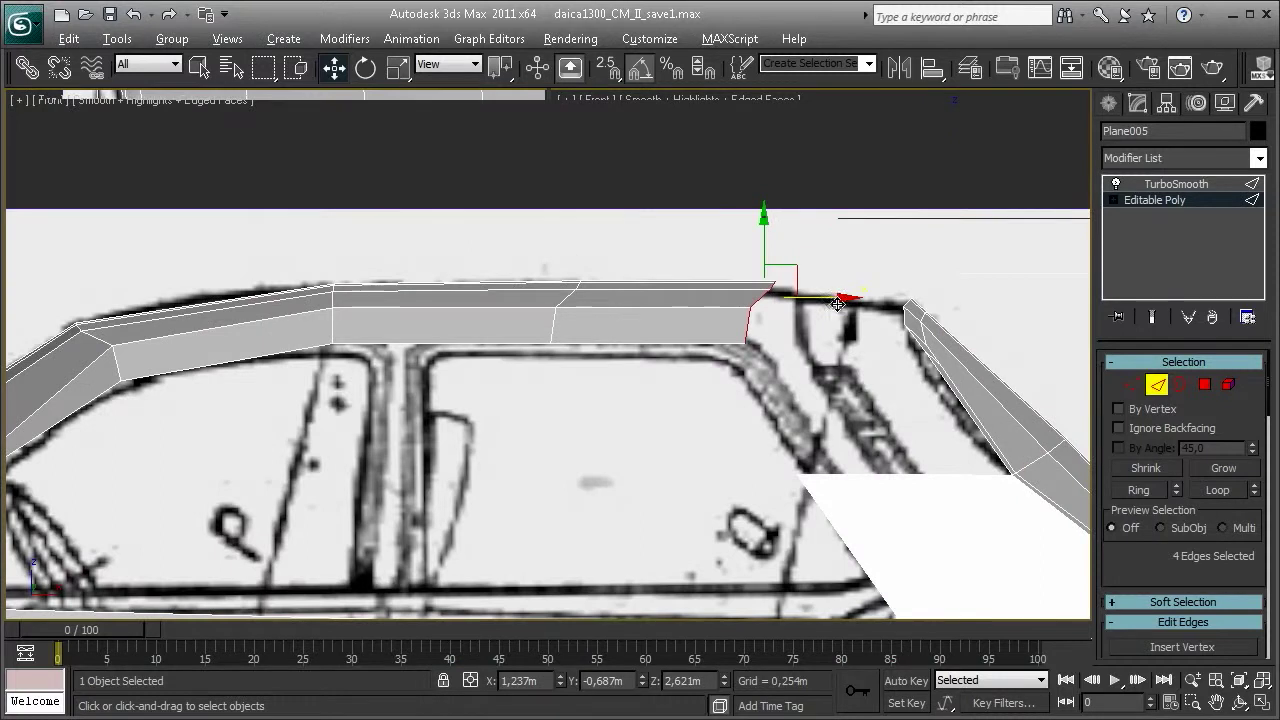
pyautogui.moveTo(795, 266); pyautogui.dragTo(801, 273)
pyautogui.keyDown('alt'); pyautogui.moveTo(855, 277); pyautogui.dragTo(850, 300, button='middle'); pyautogui.keyUp('alt')
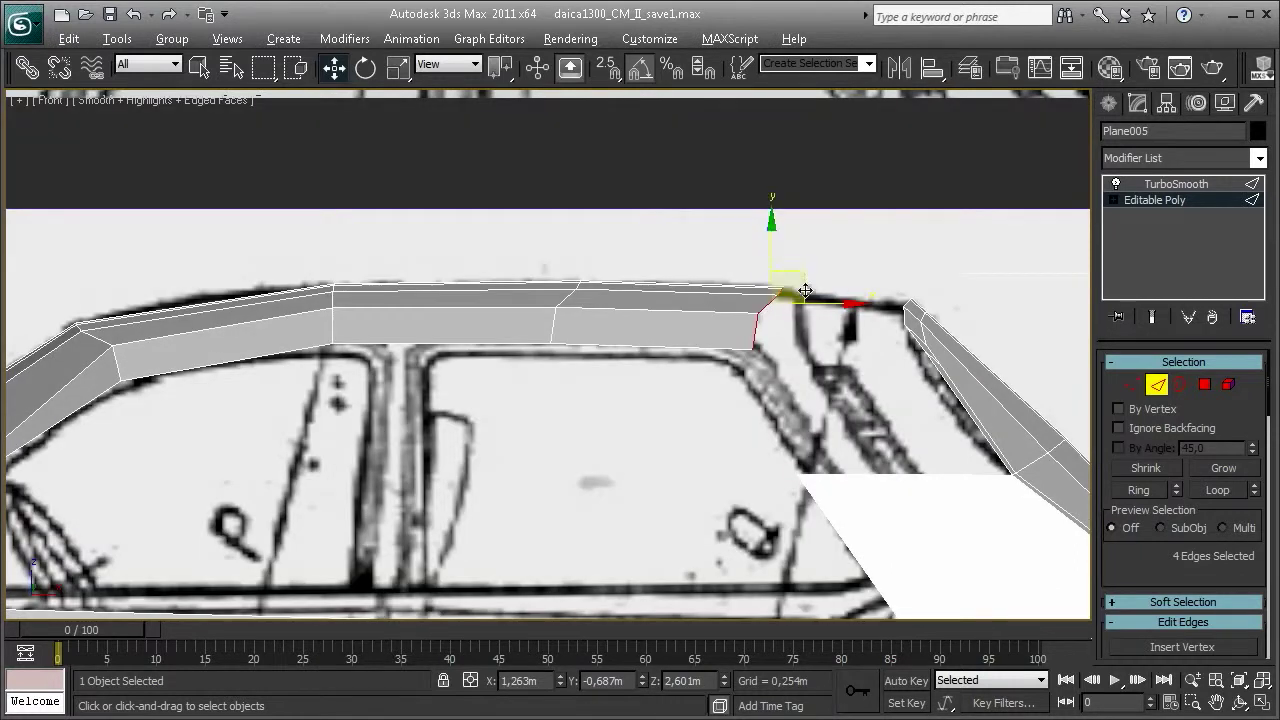
pyautogui.hotkey('alt', 'w')
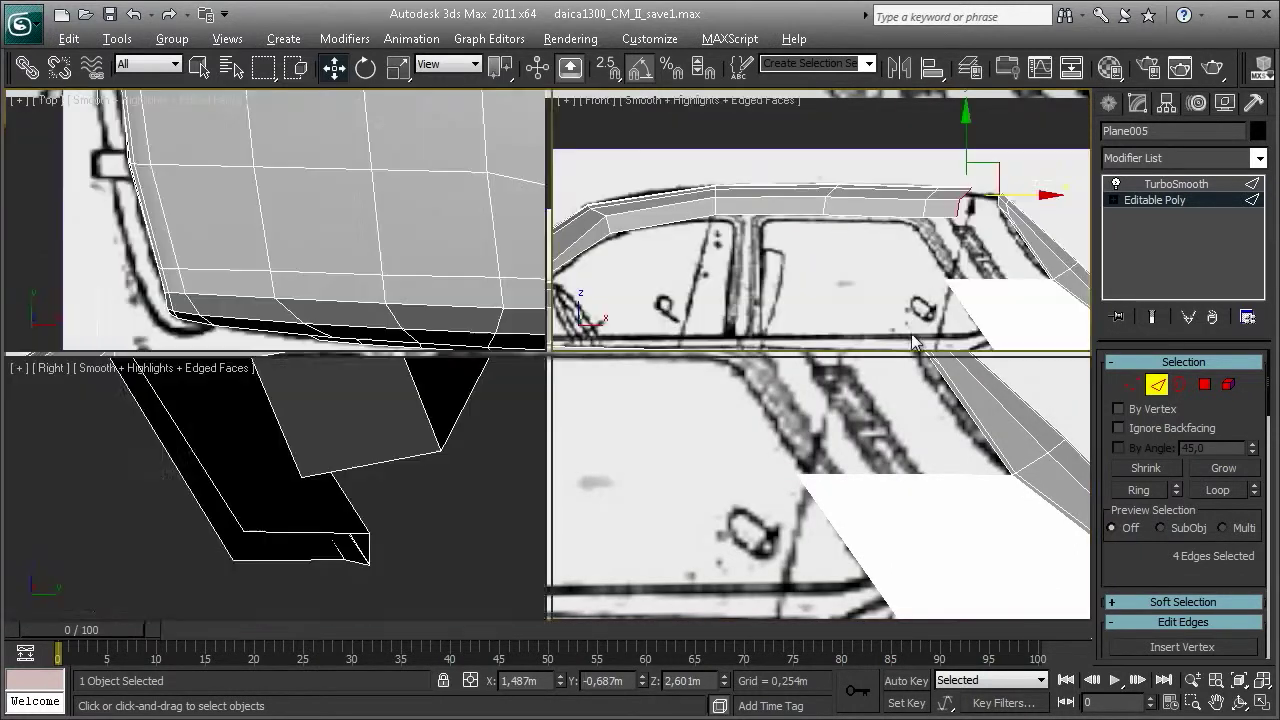
pyautogui.hotkey('alt', 'w')
# - Target Weld the loose vertex onto the roof's rear corner
pyautogui.rightClick(815, 208)
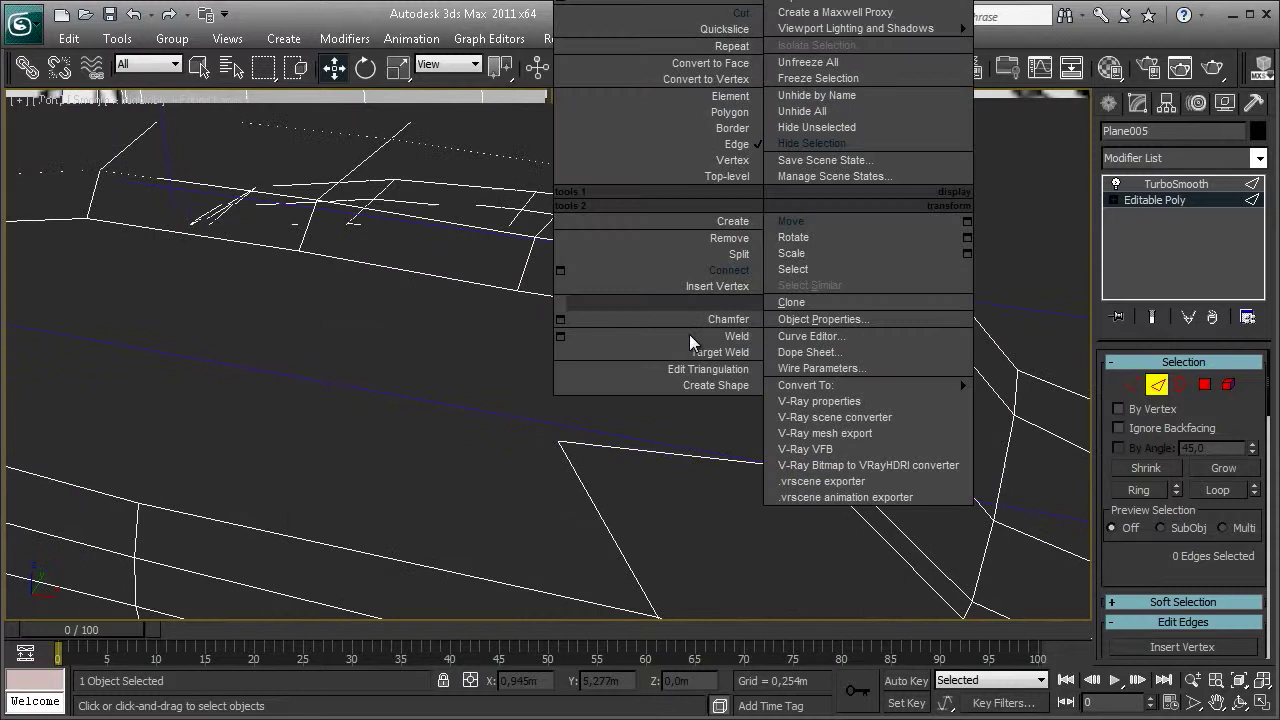
pyautogui.click(686, 363)
pyautogui.press('F3')
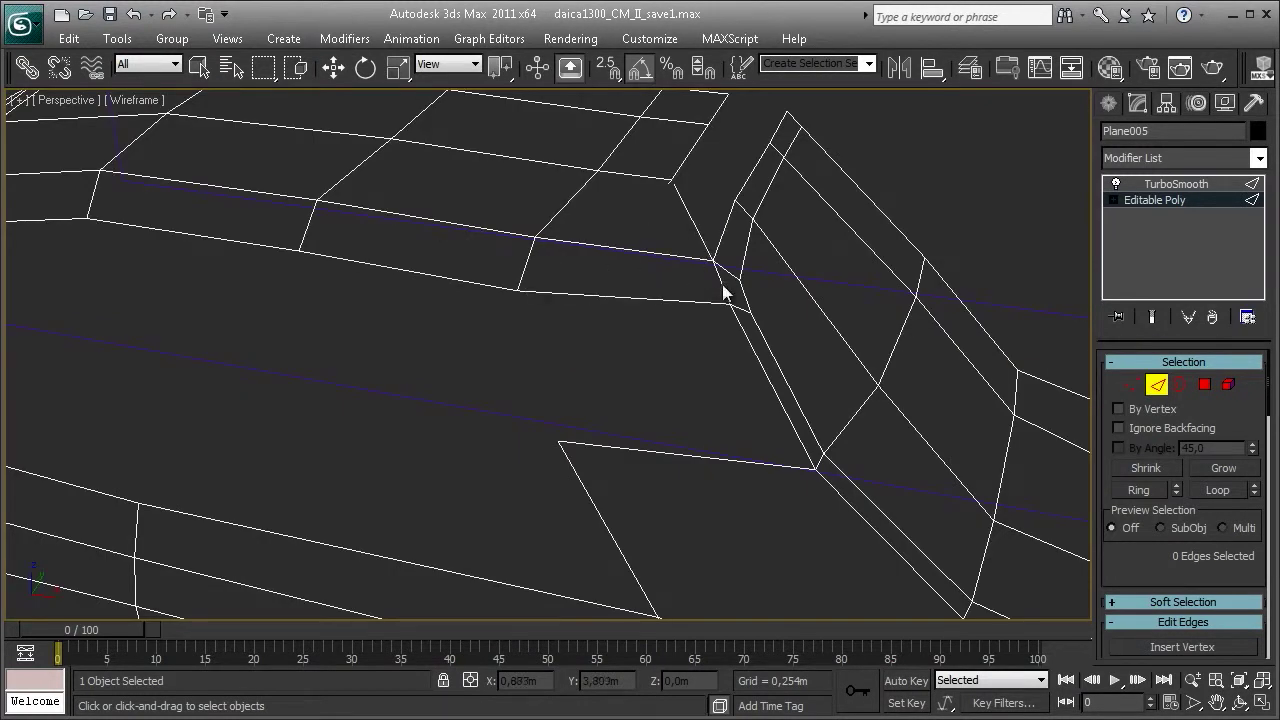
pyautogui.click(760, 166)
pyautogui.scroll(-3, 637, 246)
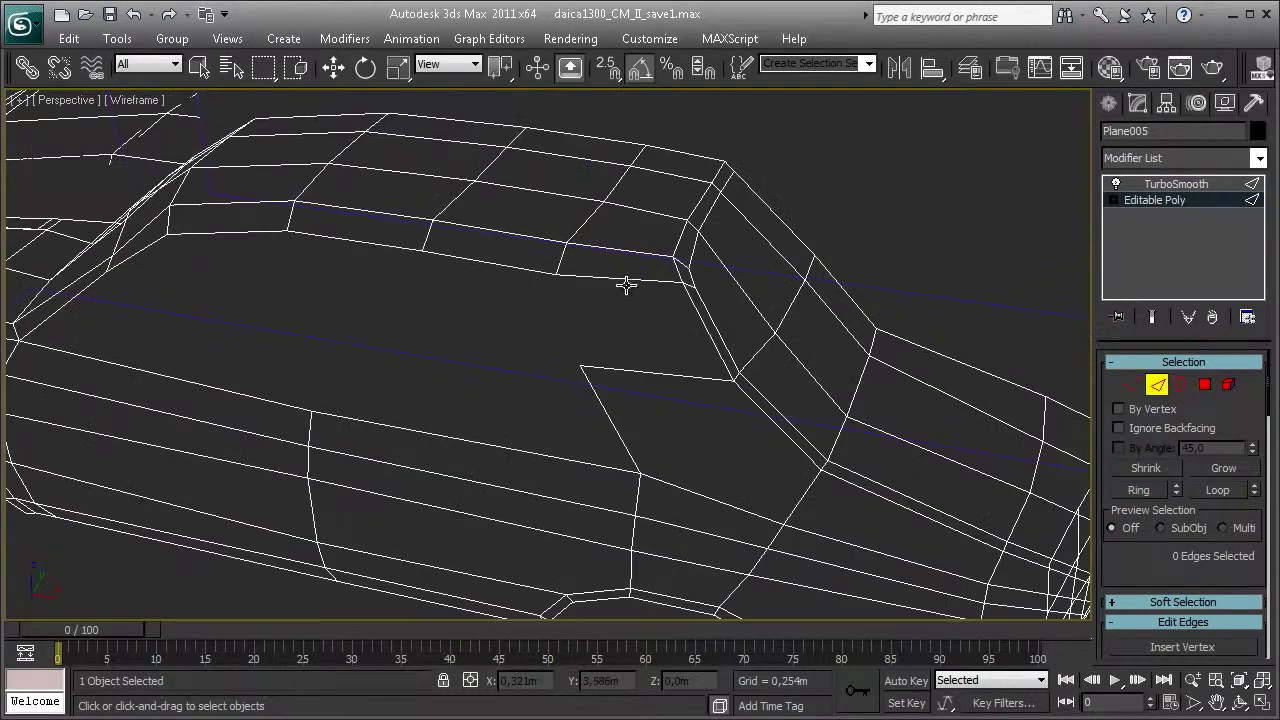
pyautogui.press('w')
# - Select the edge under the rear roof corner and Target Weld another stray vertex
pyautogui.click(600, 277)
pyautogui.keyDown('alt'); pyautogui.moveTo(600, 277); pyautogui.dragTo(653, 287, button='middle'); pyautogui.keyUp('alt')
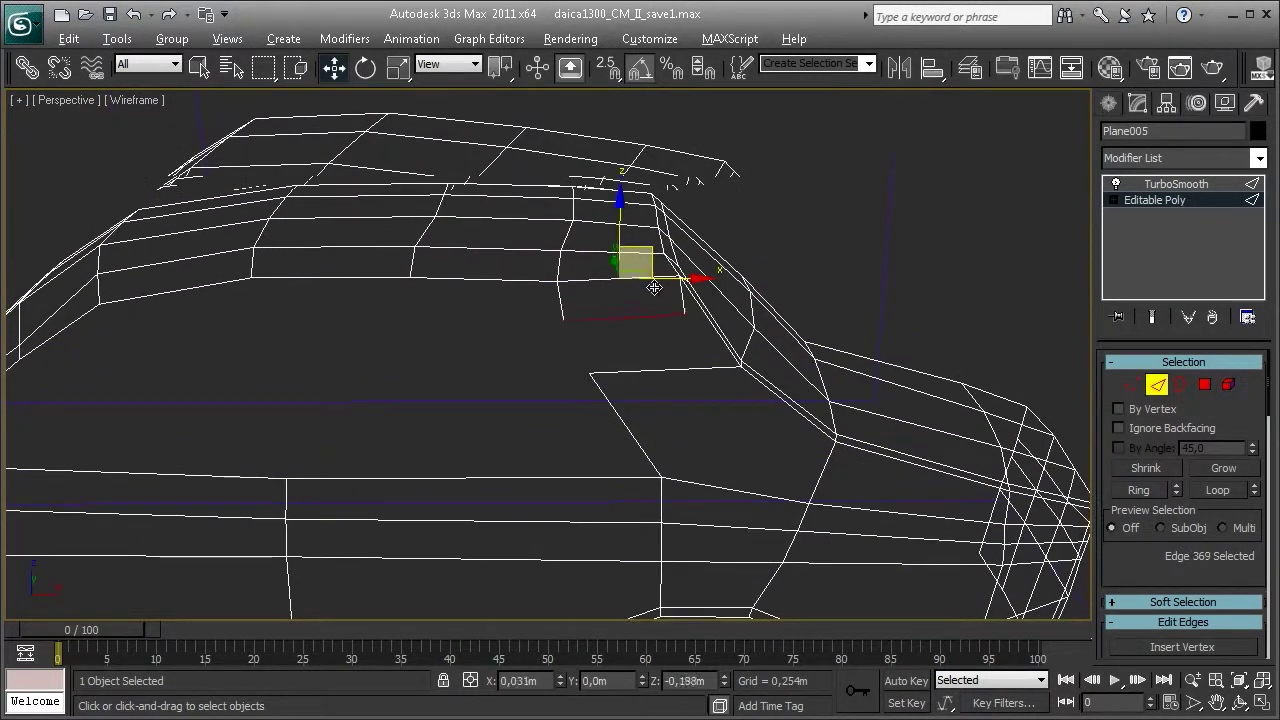
pyautogui.press('1')
pyautogui.rightClick(700, 280)
pyautogui.click(688, 333)
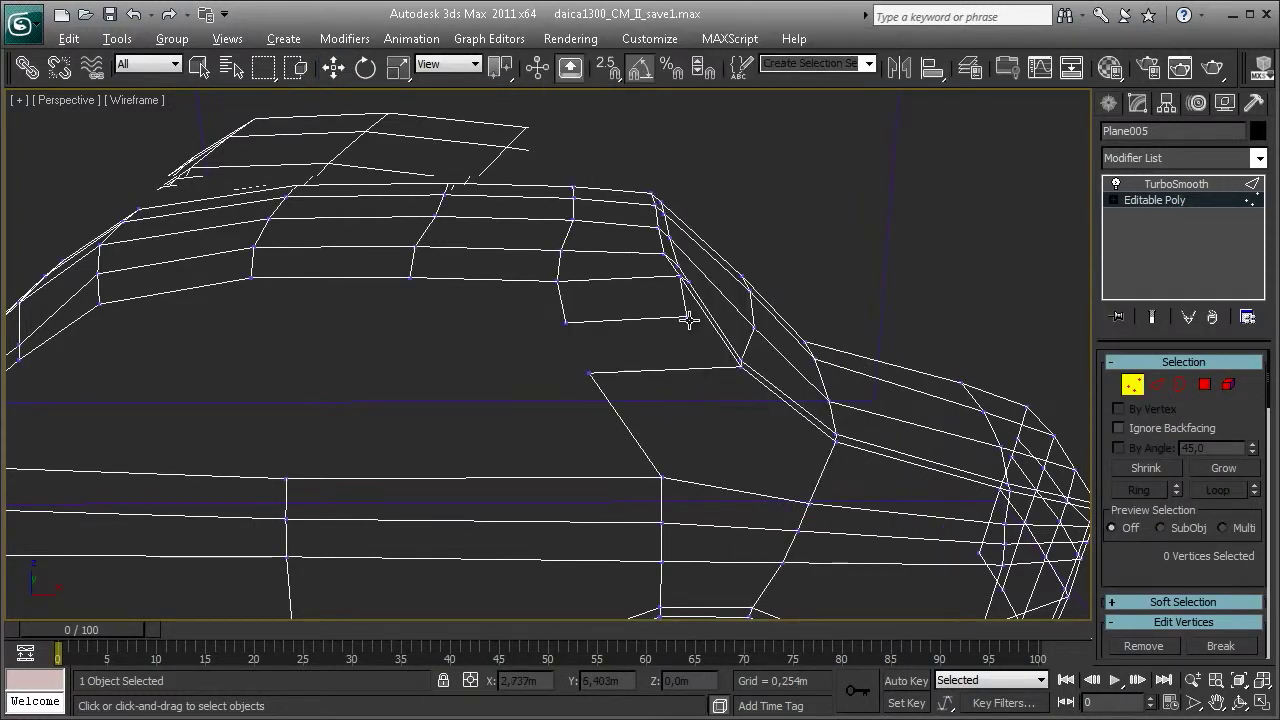
pyautogui.keyDown('alt'); pyautogui.moveTo(716, 320); pyautogui.dragTo(669, 358, button='middle'); pyautogui.keyUp('alt')
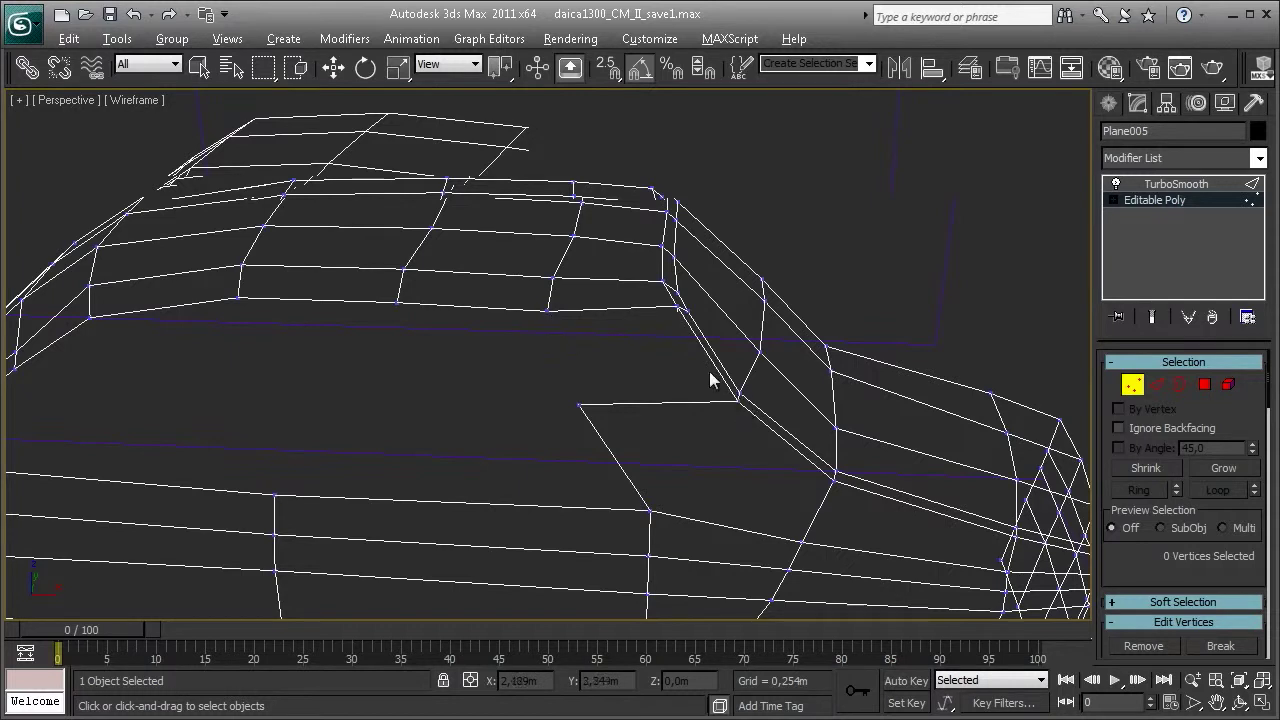
# - Select edge 369 at the rear roof corner to close the gap above the pillar
pyautogui.press('2')
pyautogui.click(628, 305)
pyautogui.moveTo(628, 303)
pyautogui.keyDown('alt'); pyautogui.mouseDown(button='middle')
pyautogui.moveTo(620, 265)
pyautogui.moveTo(608, 320)
pyautogui.mouseUp(button='middle'); pyautogui.keyUp('alt')
pyautogui.press('1')
pyautogui.press('2')
pyautogui.rightClick(636, 330)
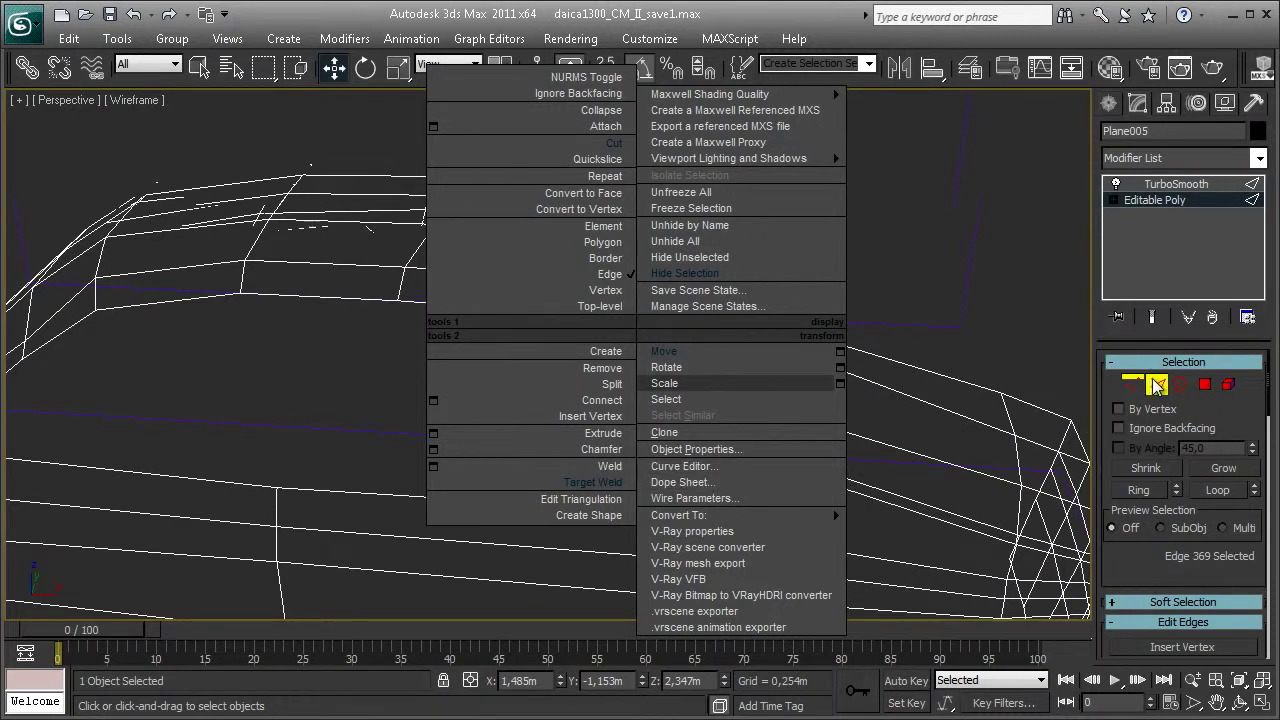
pyautogui.press('Escape')
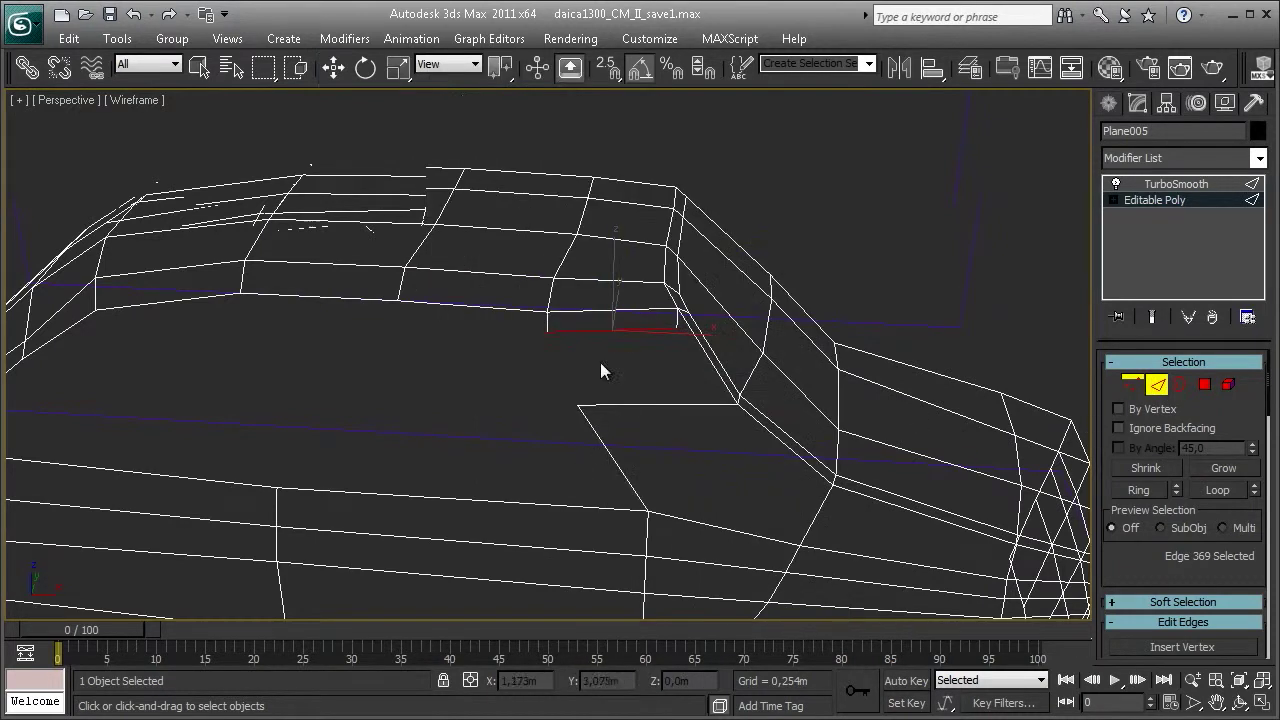
pyautogui.click(635, 399)
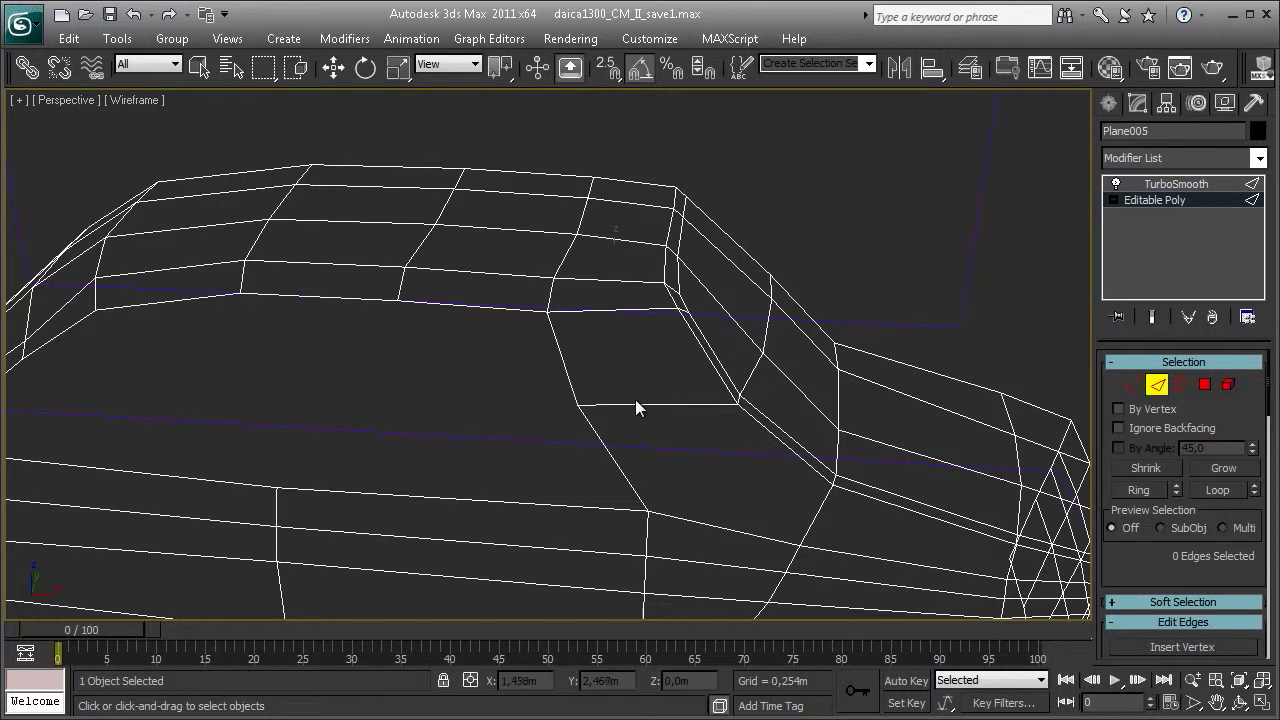
pyautogui.keyDown('alt'); pyautogui.moveTo(635, 399); pyautogui.dragTo(745, 224, button='middle'); pyautogui.keyUp('alt')
pyautogui.press('F3')
# - Preview the TurboSmooth roof close up, then return to the Editable Poly cage
pyautogui.click(1196, 185)
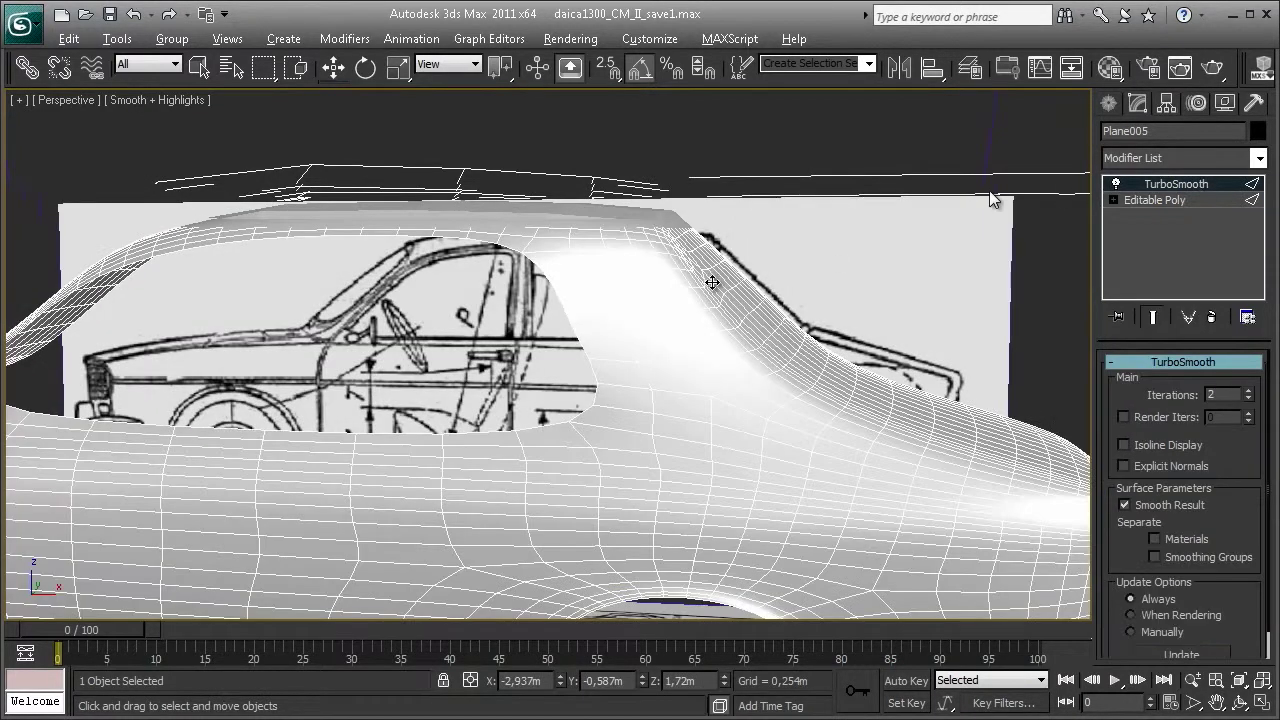
pyautogui.keyDown('alt'); pyautogui.moveTo(700, 300); pyautogui.dragTo(657, 331, button='middle'); pyautogui.keyUp('alt')
pyautogui.scroll(5, 657, 331)
pyautogui.click(1184, 200)
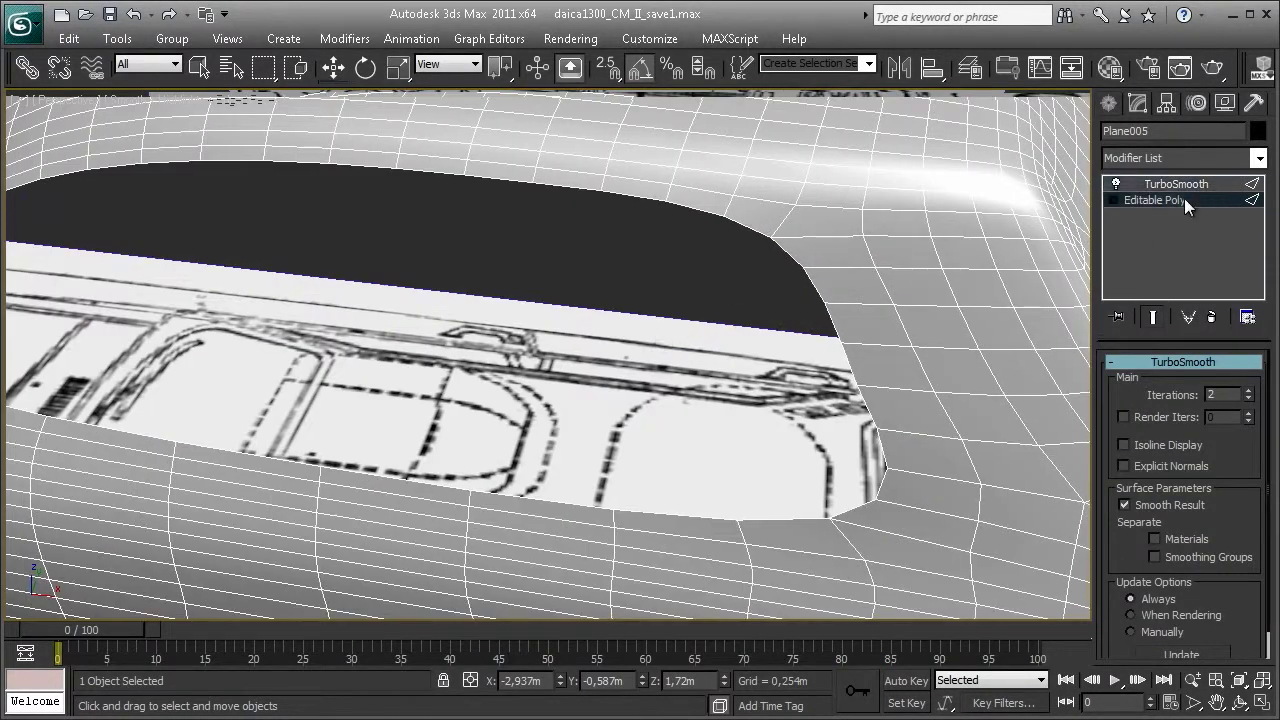
# - In the maximized Front view, move rear-pillar vertex 151 slightly along X
pyautogui.hotkey('alt', 'w')
pyautogui.hotkey('alt', 'w')
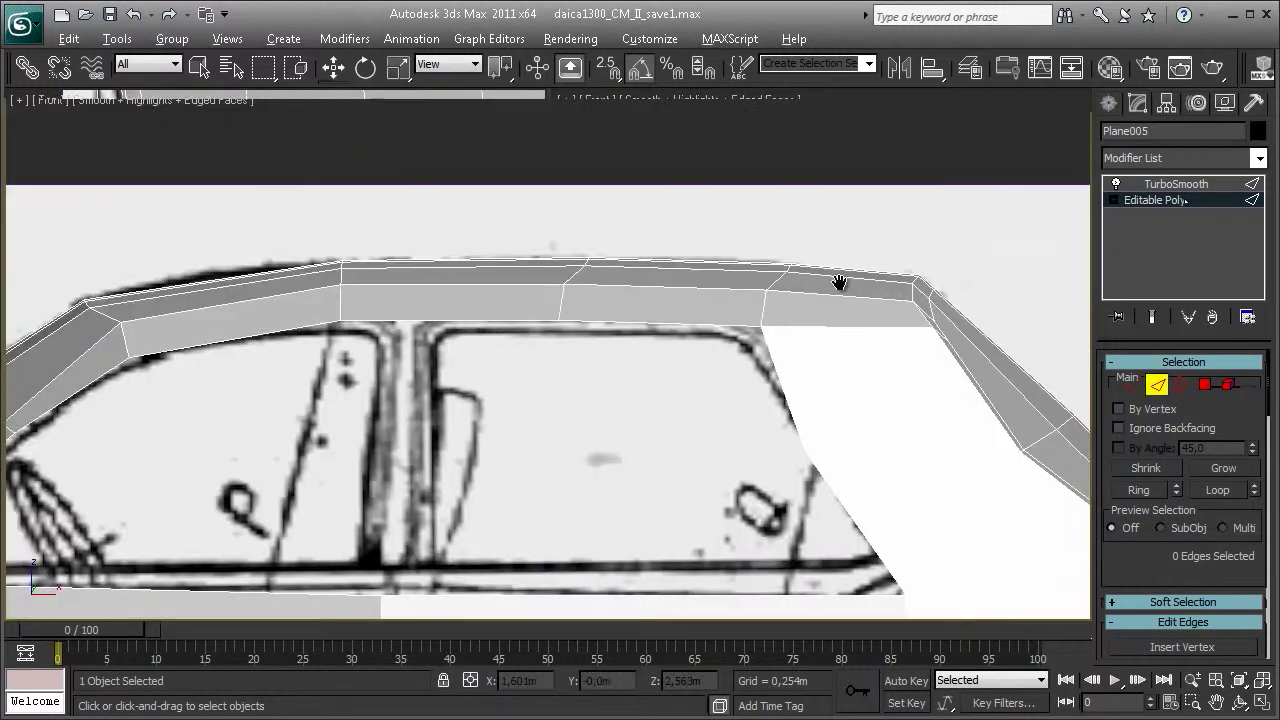
pyautogui.press('1')
pyautogui.press('F3')
pyautogui.press('F3')
pyautogui.click(620, 348)
pyautogui.press('w')
pyautogui.moveTo(723, 346); pyautogui.dragTo(760, 346)
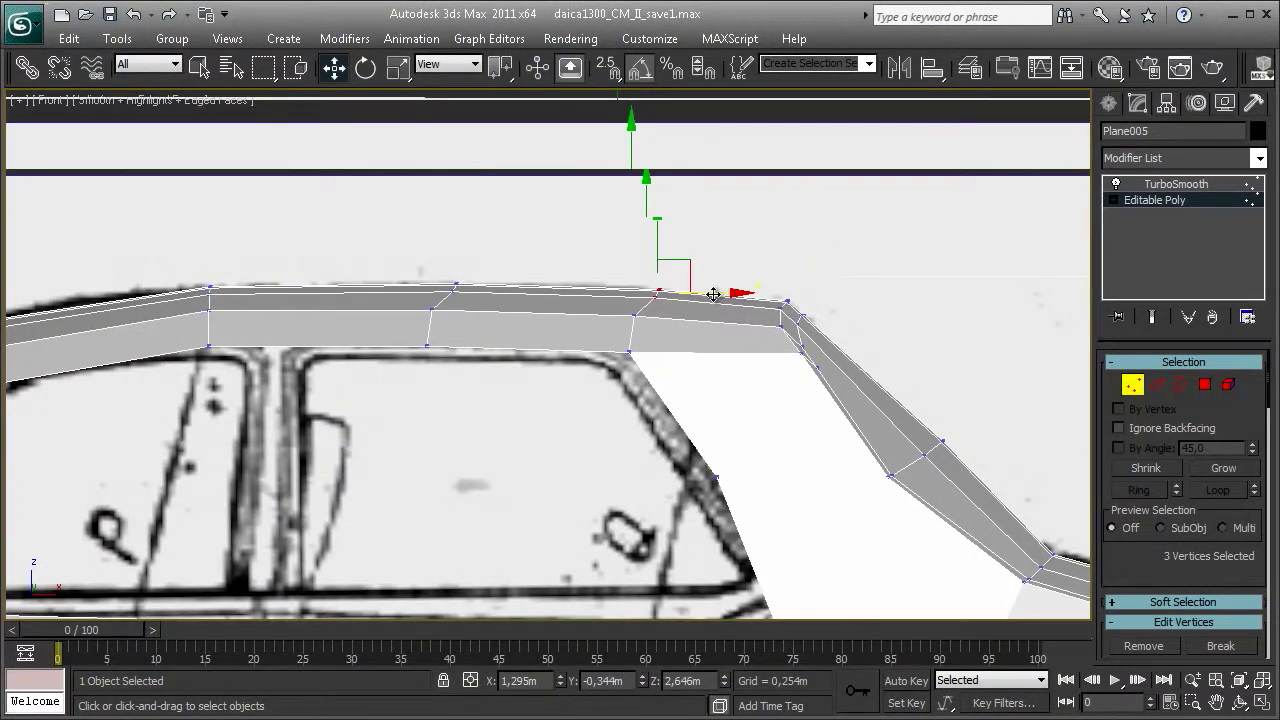
# - Nudge the selected vertices slightly left and make the model see-through in four-view layout
pyautogui.moveTo(713, 293); pyautogui.dragTo(706, 292)
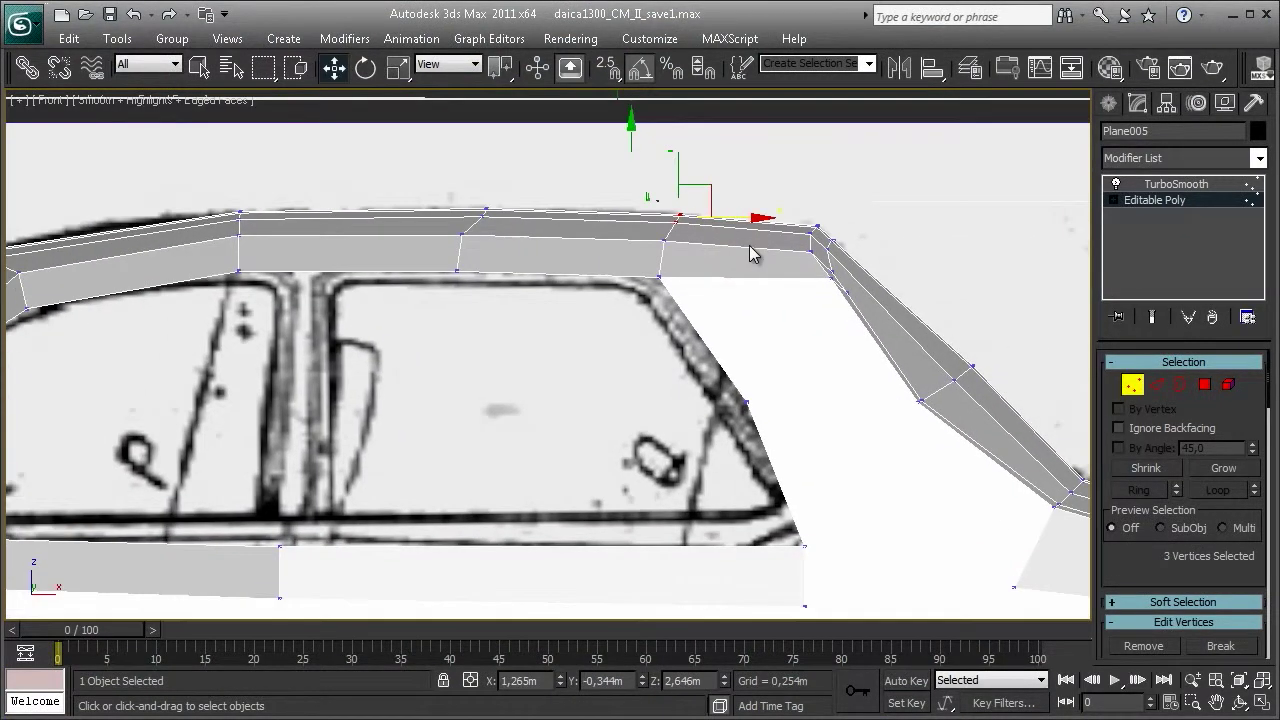
pyautogui.moveTo(745, 354); pyautogui.dragTo(762, 266, button='middle')
pyautogui.hotkey('alt', 'x')
pyautogui.rightClick(762, 258)
pyautogui.click(691, 66)
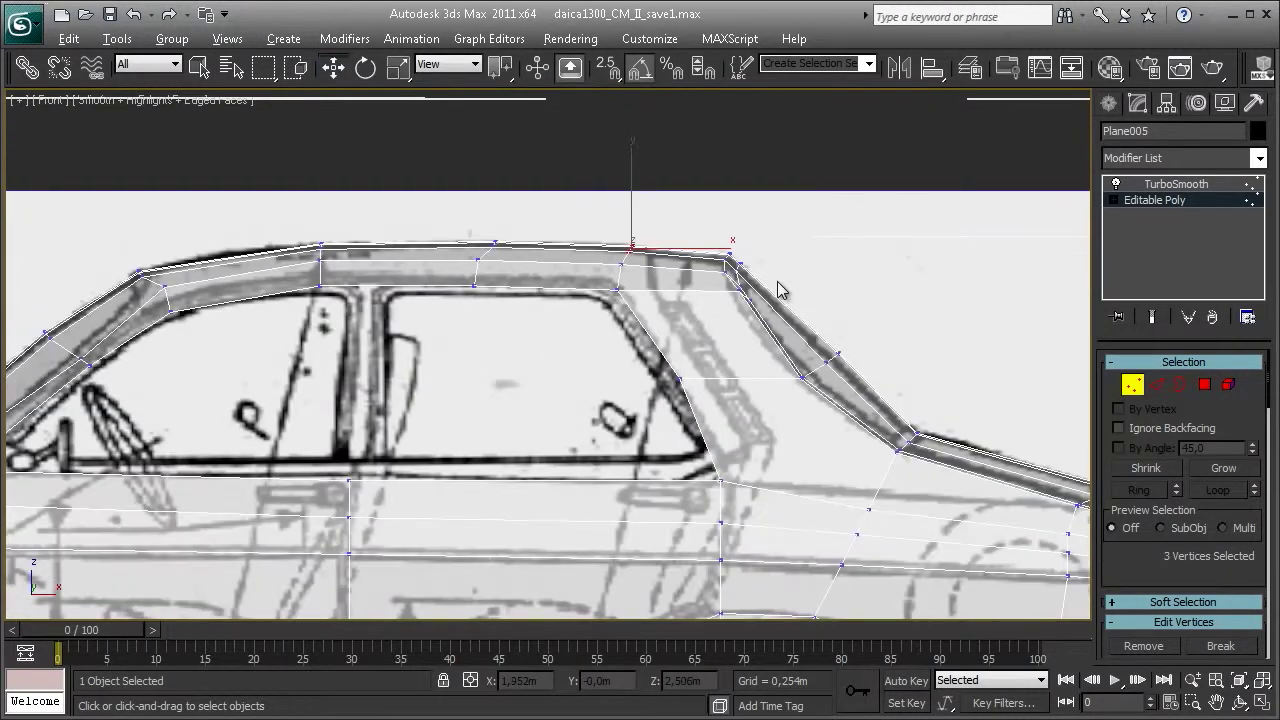
pyautogui.hotkey('alt', 'w')
pyautogui.hotkey('alt', 'w')
pyautogui.moveTo(700, 420)
pyautogui.keyDown('alt'); pyautogui.mouseDown(button='middle')
pyautogui.moveTo(677, 389)
pyautogui.moveTo(636, 201)
pyautogui.mouseUp(button='middle'); pyautogui.keyUp('alt')
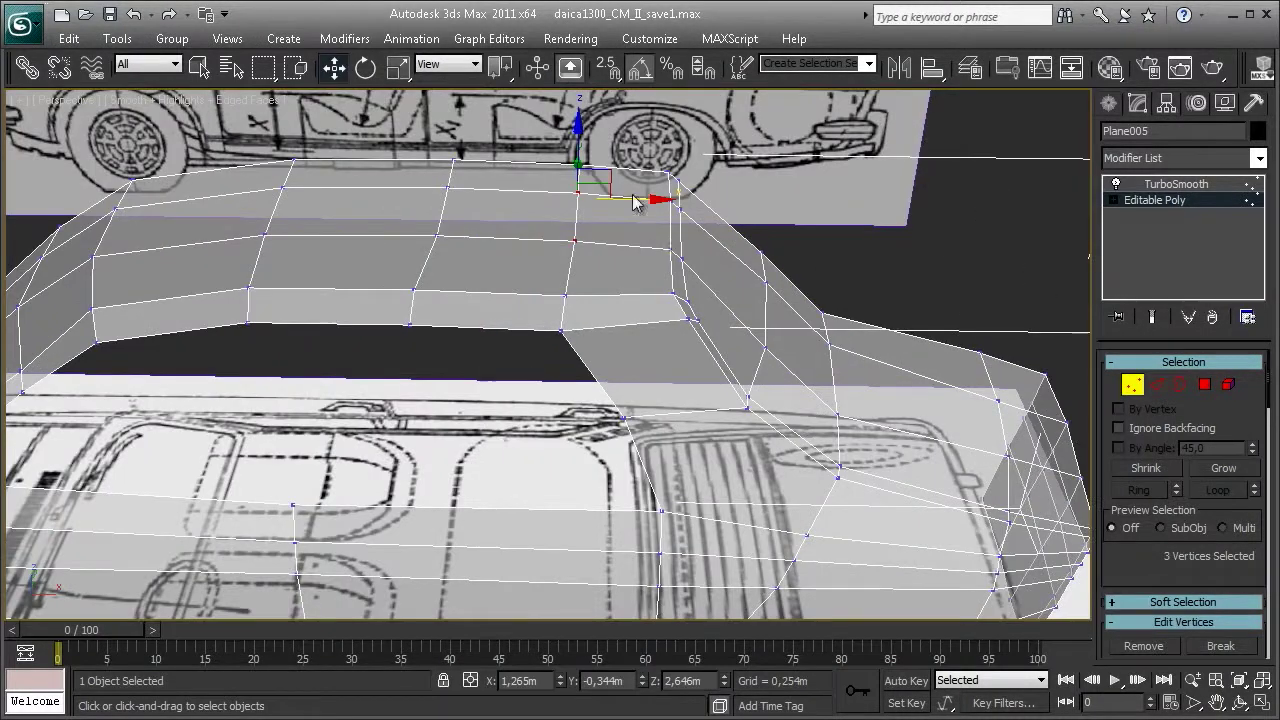
# - Connect the rear-pillar edge ring with a new edge loop at Slide 43
pyautogui.press('2')
pyautogui.click(625, 326)
pyautogui.hotkey('alt', 'r')
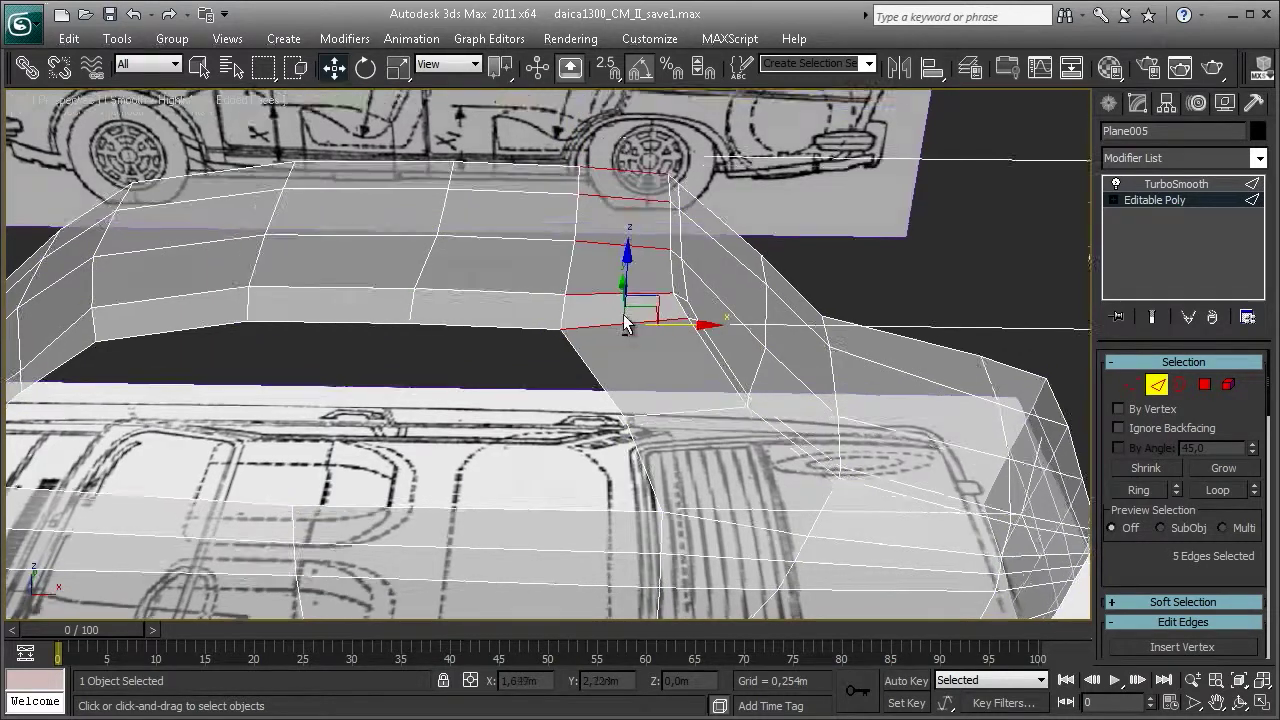
pyautogui.press('F3')
pyautogui.press('F3')
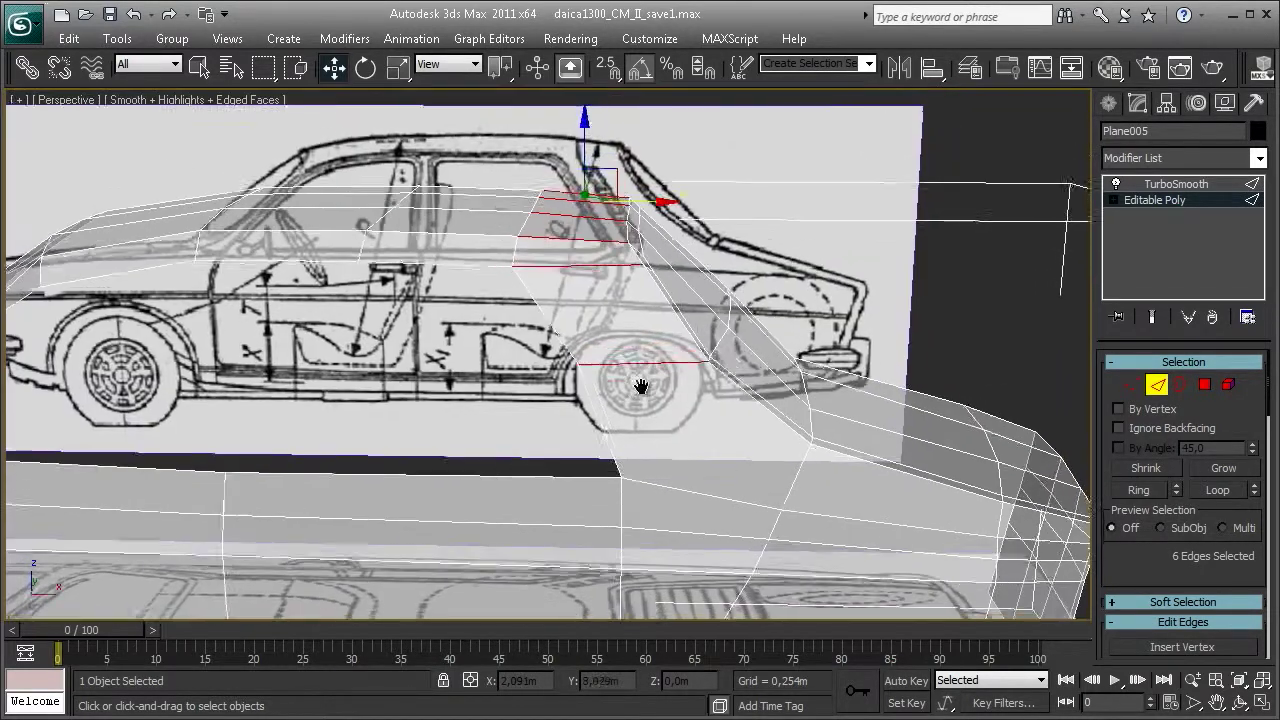
pyautogui.rightClick(644, 352)
pyautogui.click(440, 420)
pyautogui.press('f')
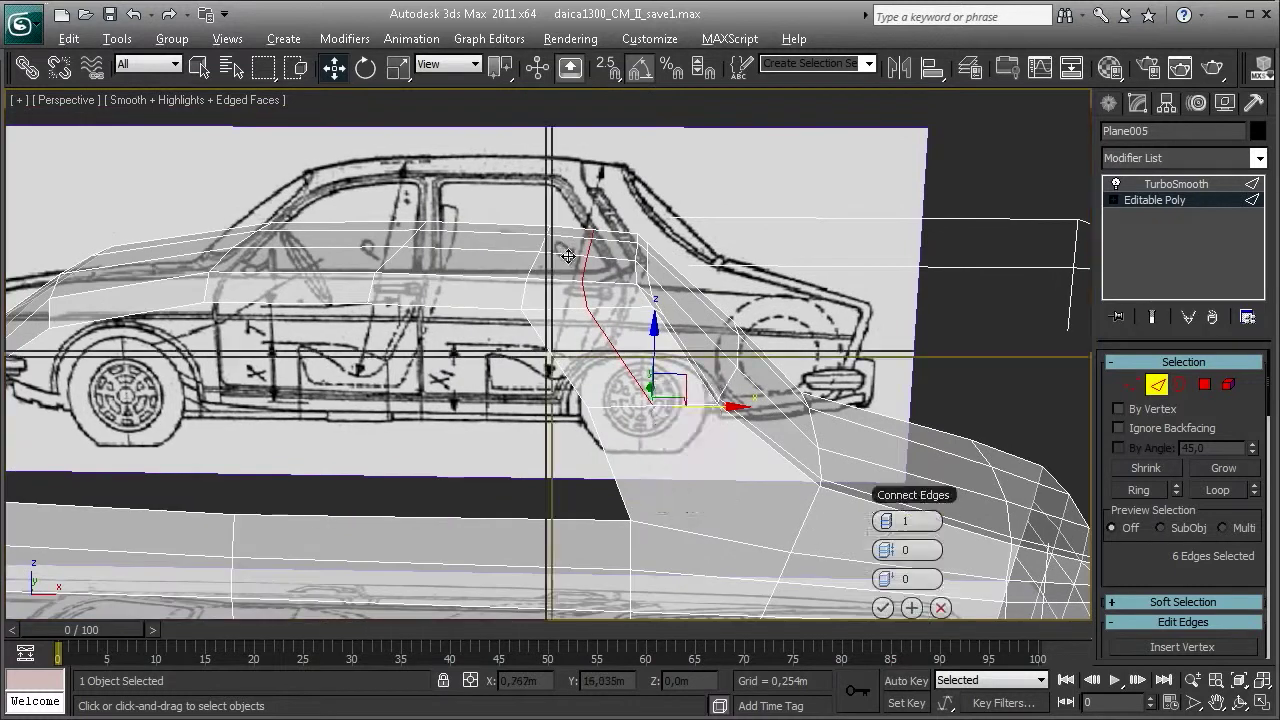
pyautogui.scroll(3, 829, 206)
pyautogui.scroll(3, 731, 257)
pyautogui.moveTo(818, 404); pyautogui.dragTo(977, 403)
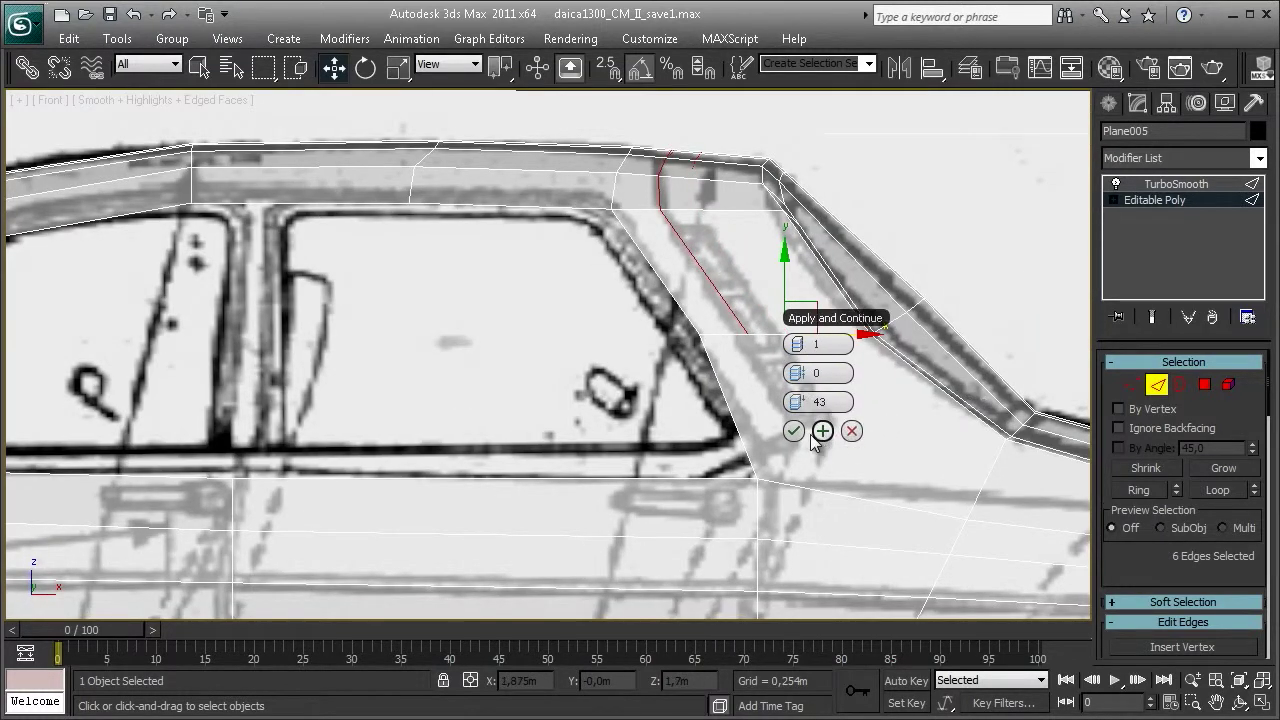
pyautogui.click(793, 431)
# - Move the new loop's vertex 205 and two roof vertices slightly left
pyautogui.press('1')
pyautogui.click(739, 335)
pyautogui.moveTo(780, 335); pyautogui.dragTo(771, 335)
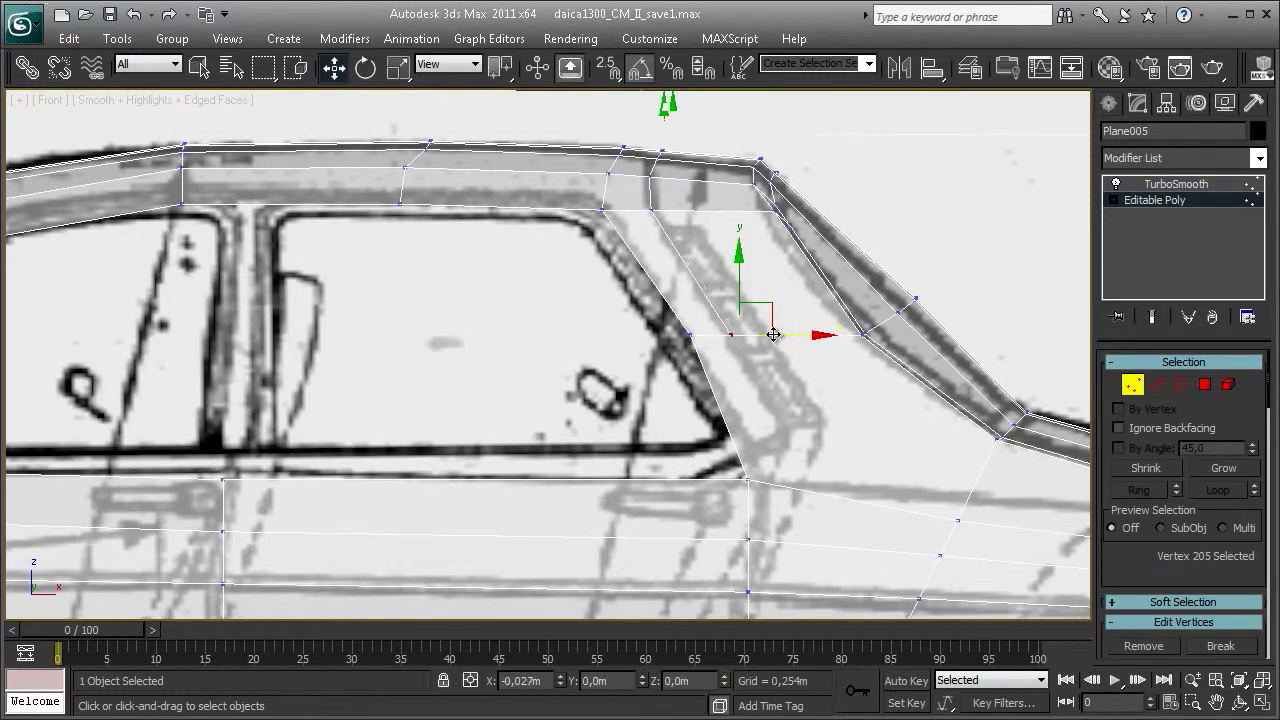
pyautogui.moveTo(675, 140); pyautogui.dragTo(675, 265, button='middle')
pyautogui.moveTo(675, 265); pyautogui.dragTo(646, 292)
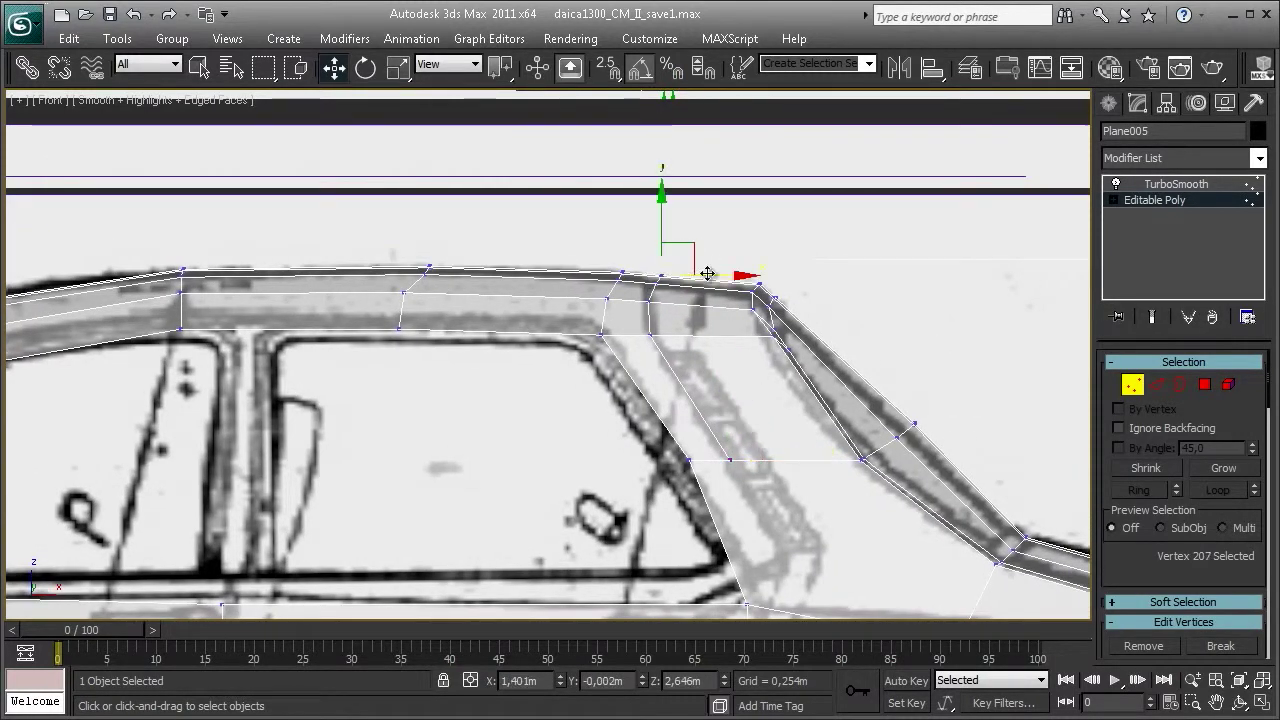
pyautogui.scroll(4, 757, 286)
pyautogui.moveTo(774, 290)
pyautogui.mouseDown()
pyautogui.moveTo(748, 276)
pyautogui.moveTo(758, 283)
pyautogui.mouseUp()
# - Shift the roof vertex left and lower the mid-edge vertex along the vertical edge
pyautogui.scroll(-5, 1150, 540)
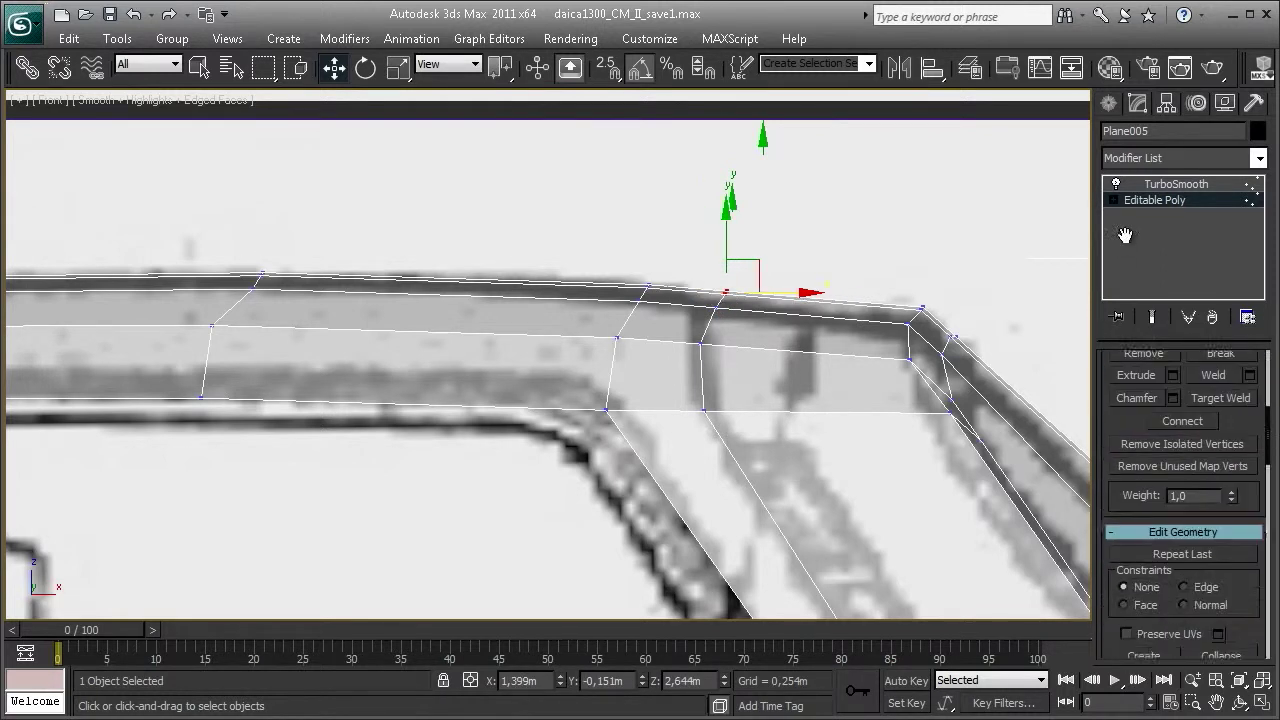
pyautogui.moveTo(980, 458); pyautogui.dragTo(975, 493, button='middle')
pyautogui.moveTo(769, 331)
pyautogui.mouseDown()
pyautogui.moveTo(745, 357)
pyautogui.moveTo(752, 347)
pyautogui.mouseUp()
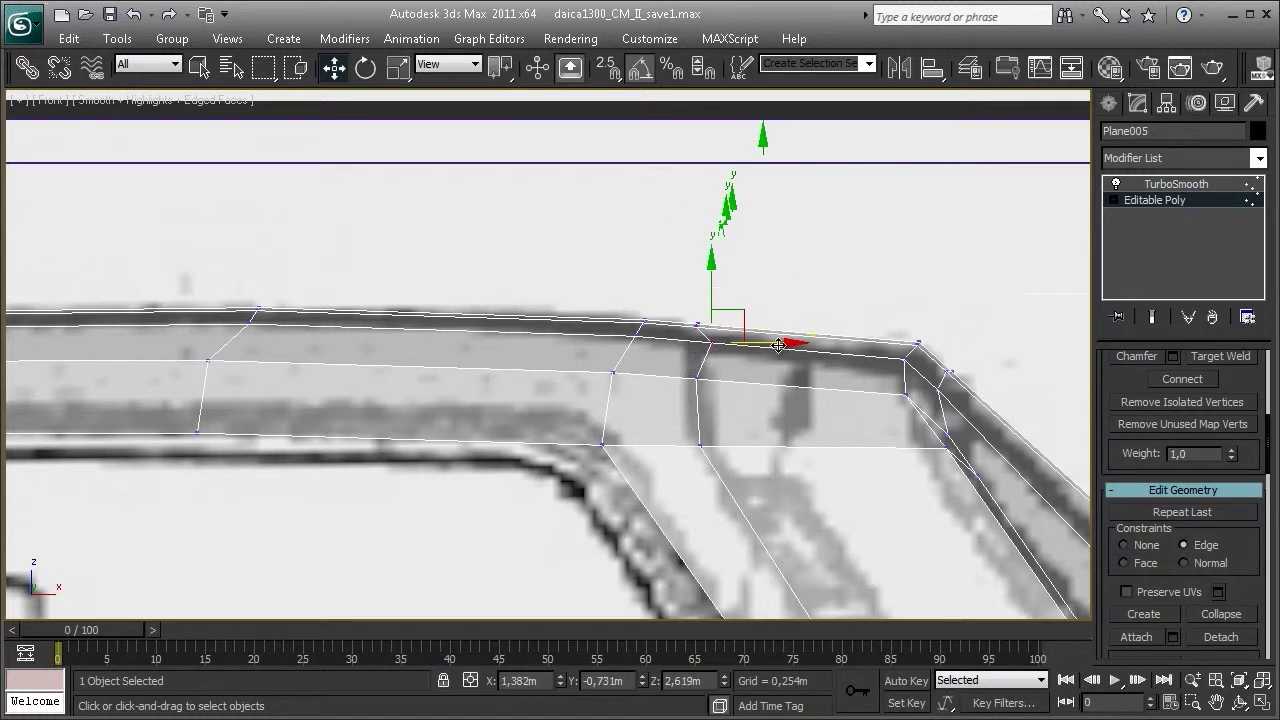
pyautogui.moveTo(752, 347); pyautogui.dragTo(644, 290, button='middle')
pyautogui.click(695, 322)
pyautogui.moveTo(730, 331); pyautogui.dragTo(736, 390)
pyautogui.scroll(-3, 736, 390)
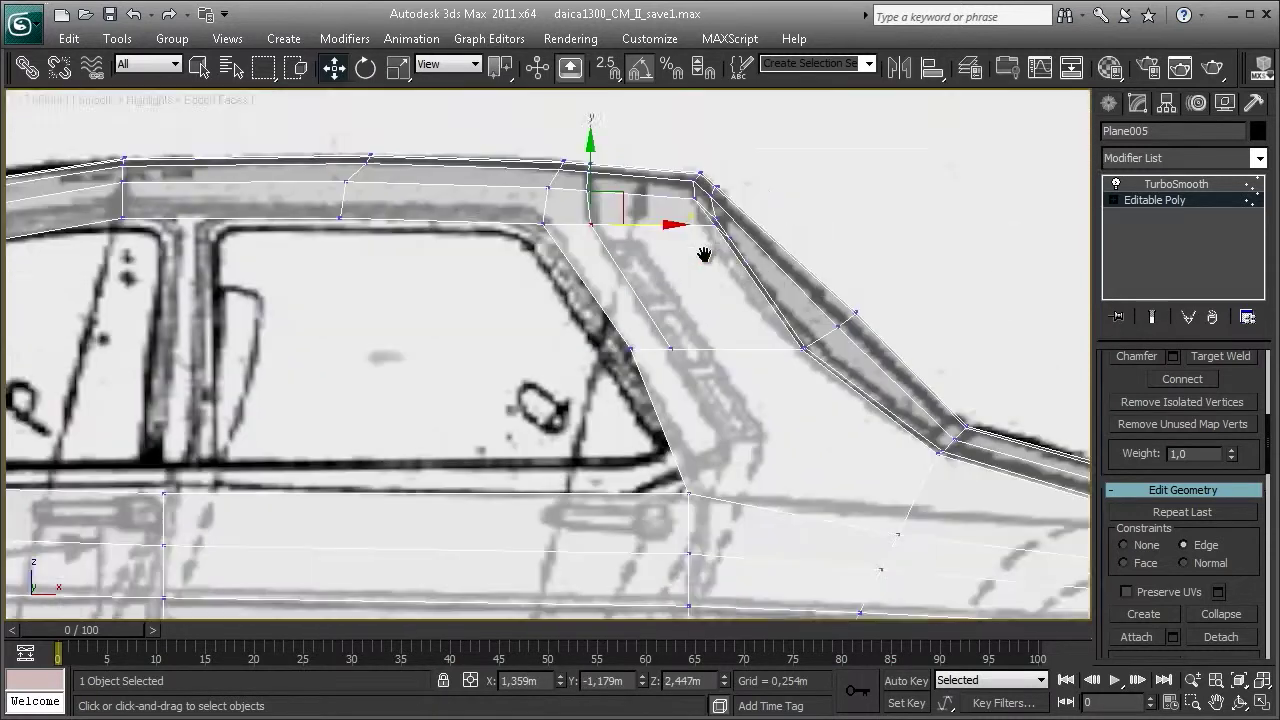
pyautogui.scroll(-2, 643, 323)
pyautogui.moveTo(640, 315); pyautogui.dragTo(695, 370)
# - Raise the lower pillar and rear fender vertices slightly to match the blueprint
pyautogui.moveTo(646, 458); pyautogui.dragTo(660, 400, button='middle')
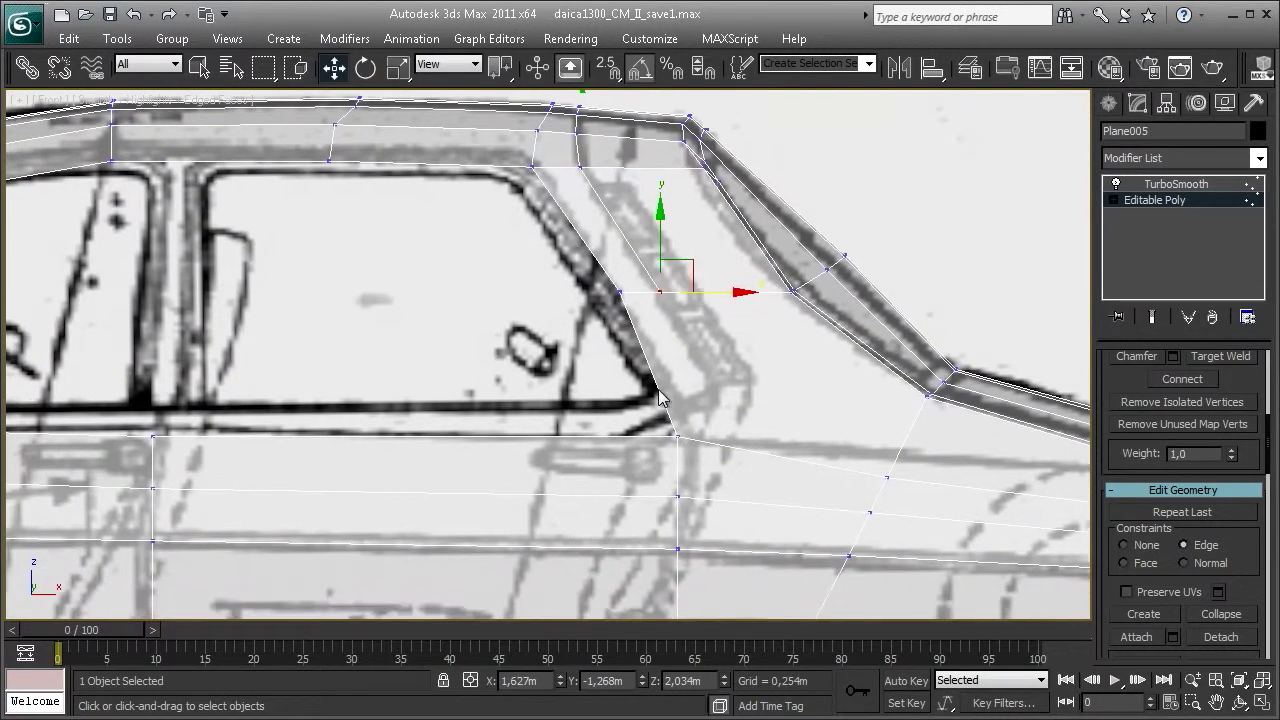
pyautogui.moveTo(788, 423); pyautogui.dragTo(744, 385, button='middle')
pyautogui.moveTo(771, 409)
pyautogui.mouseDown()
pyautogui.moveTo(843, 449)
pyautogui.moveTo(851, 398)
pyautogui.mouseUp()
pyautogui.moveTo(851, 398); pyautogui.dragTo(563, 330, button='middle')
pyautogui.click(836, 395)
pyautogui.moveTo(837, 349); pyautogui.dragTo(835, 330)
pyautogui.moveTo(521, 418)
pyautogui.mouseDown()
pyautogui.moveTo(548, 362)
pyautogui.moveTo(540, 337)
pyautogui.mouseUp()
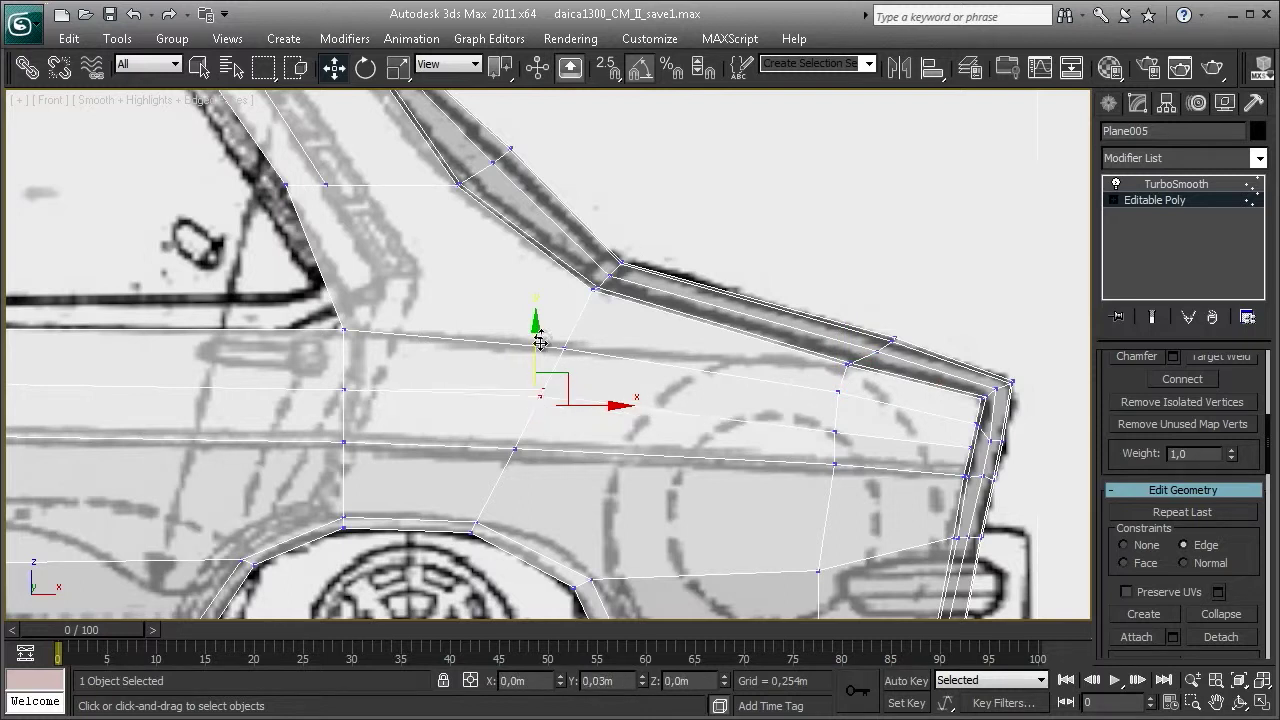
pyautogui.click(836, 432)
pyautogui.moveTo(833, 386); pyautogui.dragTo(834, 376)
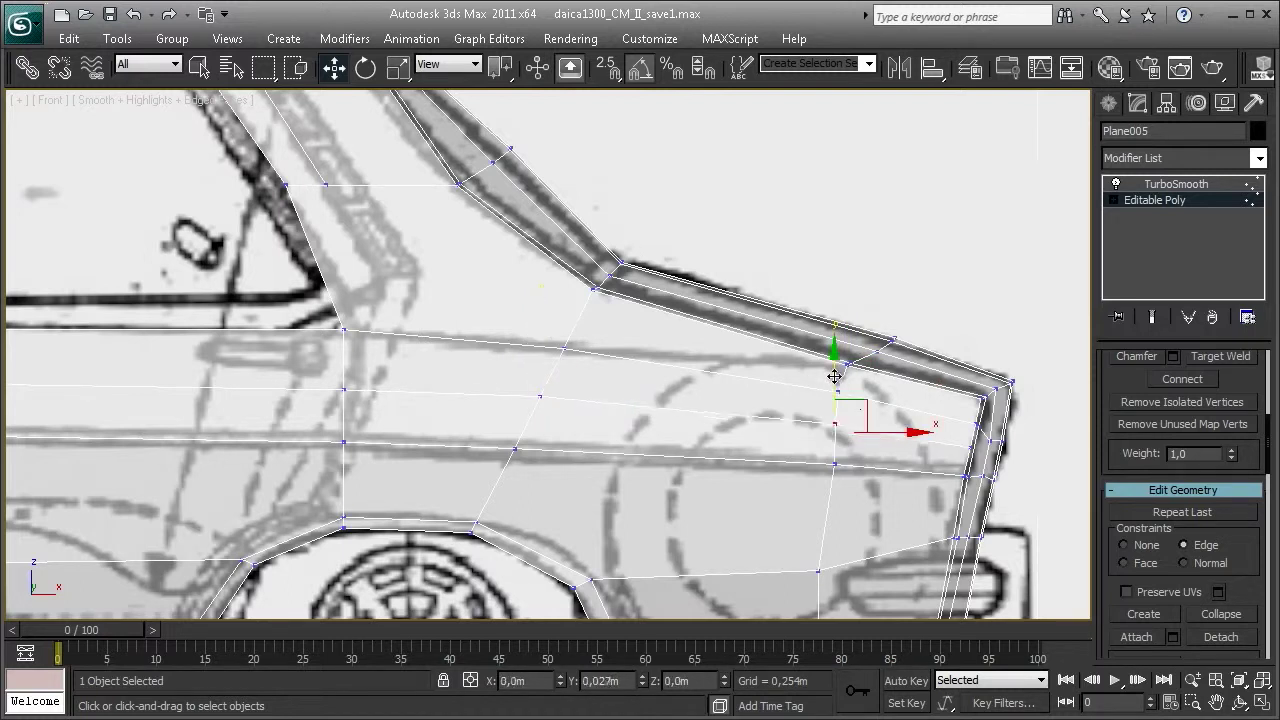
# - Select the rear-panel vertices down to the body's rear corner, then clear the selection
pyautogui.moveTo(694, 449); pyautogui.dragTo(712, 439, button='middle')
pyautogui.click(852, 455)
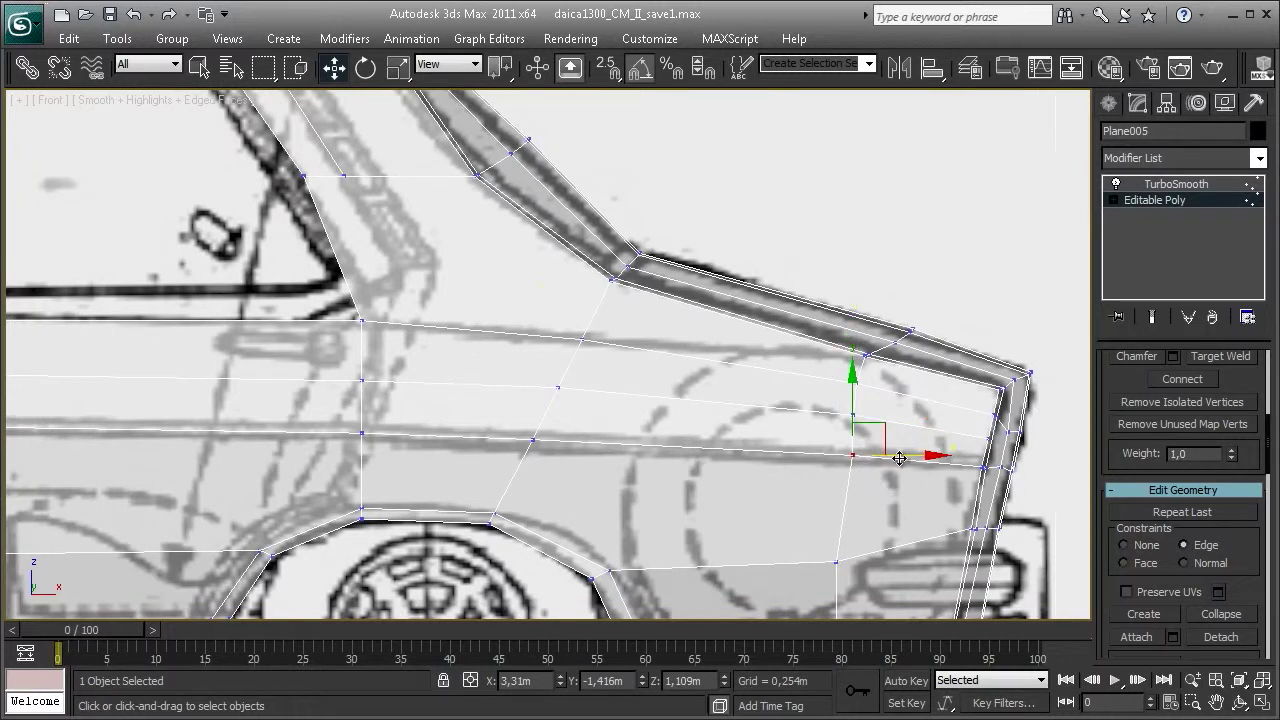
pyautogui.click(985, 468)
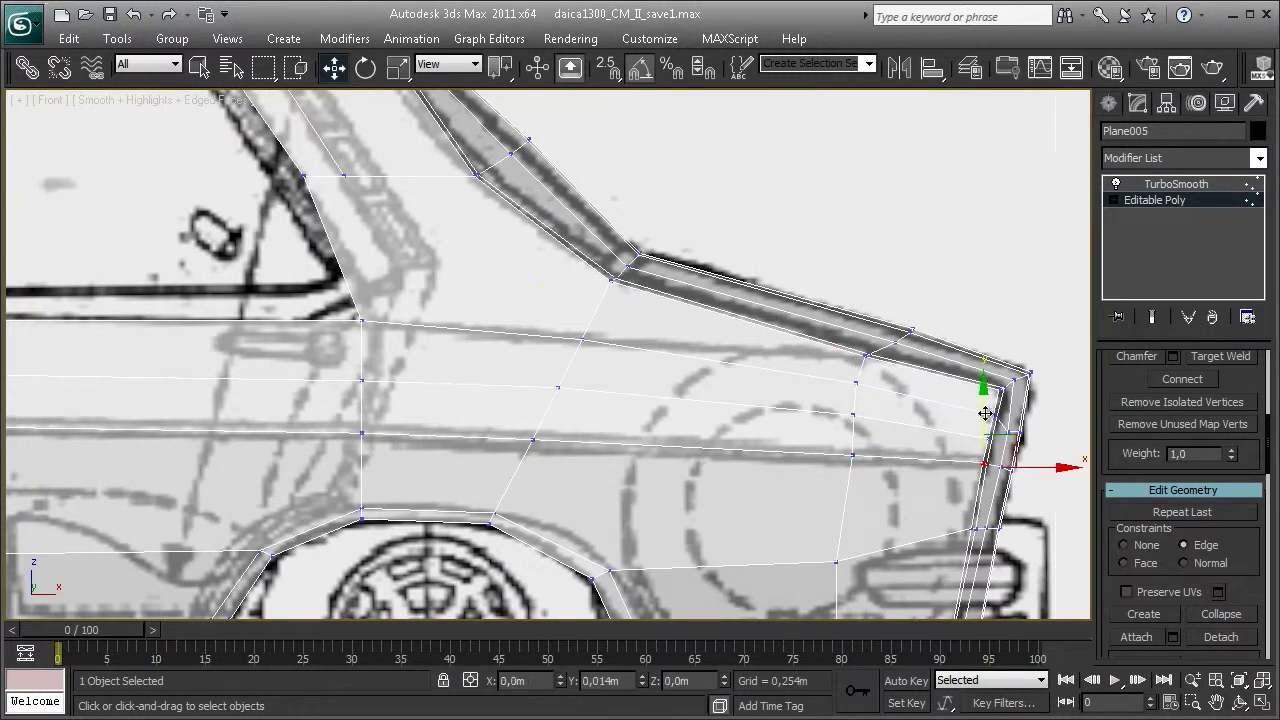
pyautogui.click(1017, 428)
# - Bring the rear window into view and select the vertex at its lower corner
pyautogui.moveTo(371, 229); pyautogui.dragTo(631, 354, button='middle')
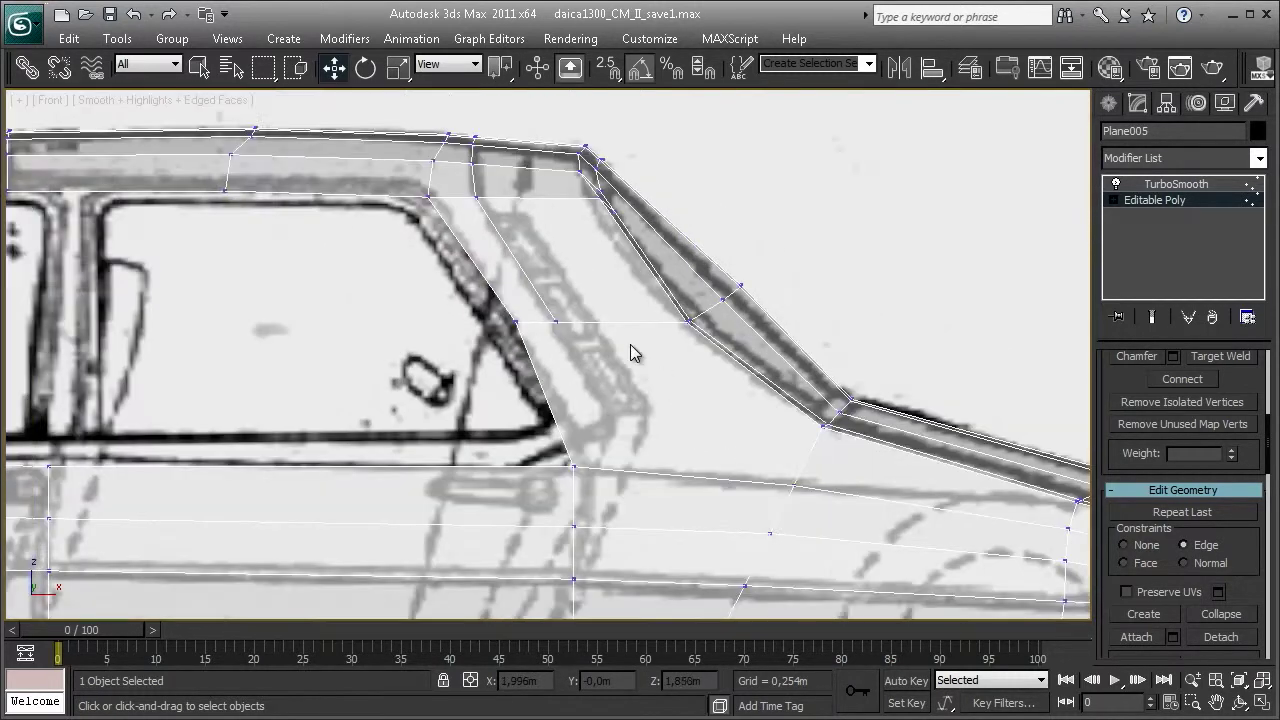
pyautogui.moveTo(620, 300); pyautogui.dragTo(697, 268, button='middle')
pyautogui.rightClick(697, 268)
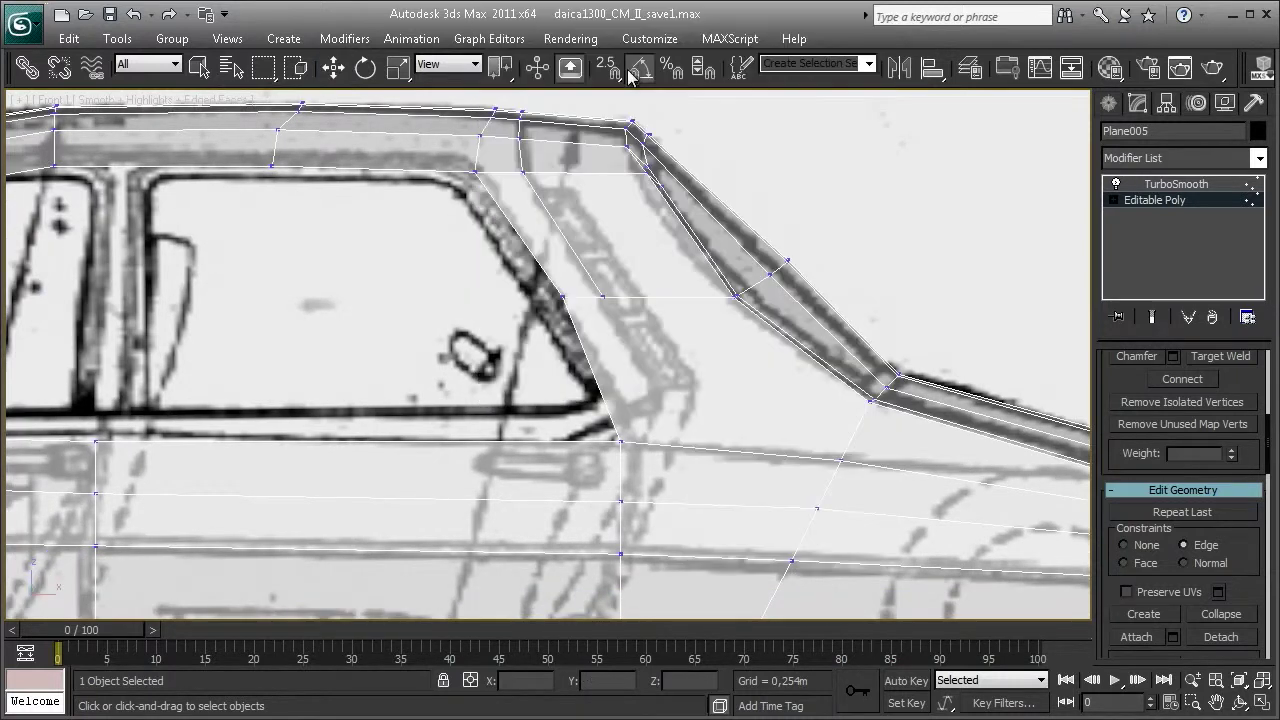
pyautogui.scroll(3, 680, 340)
pyautogui.press('w')
pyautogui.click(721, 421)
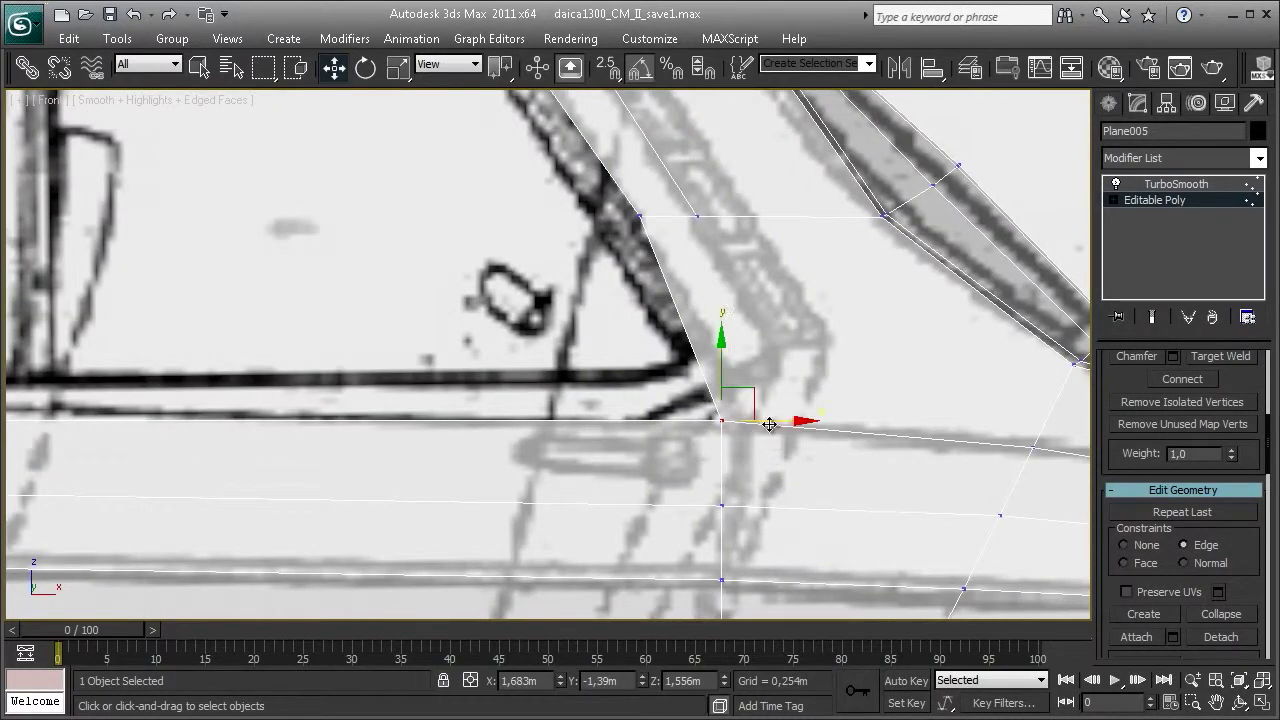
pyautogui.scroll(-3, 680, 443)
pyautogui.scroll(3, 675, 432)
pyautogui.press('F3')
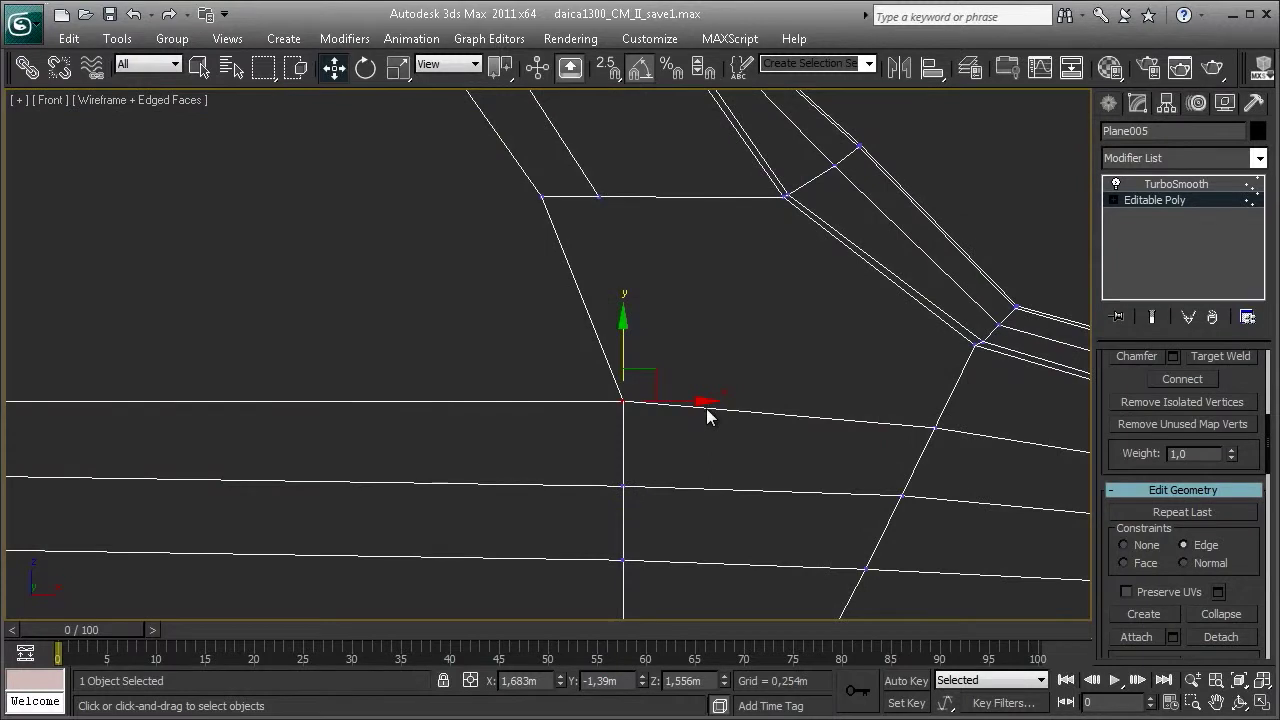
# - Remove the horizontal edge leaving the rear window's lower corner
pyautogui.press('2')
pyautogui.press('F3')
pyautogui.click(729, 411)
pyautogui.press('F3')
pyautogui.moveTo(759, 428); pyautogui.dragTo(756, 428, button='middle')
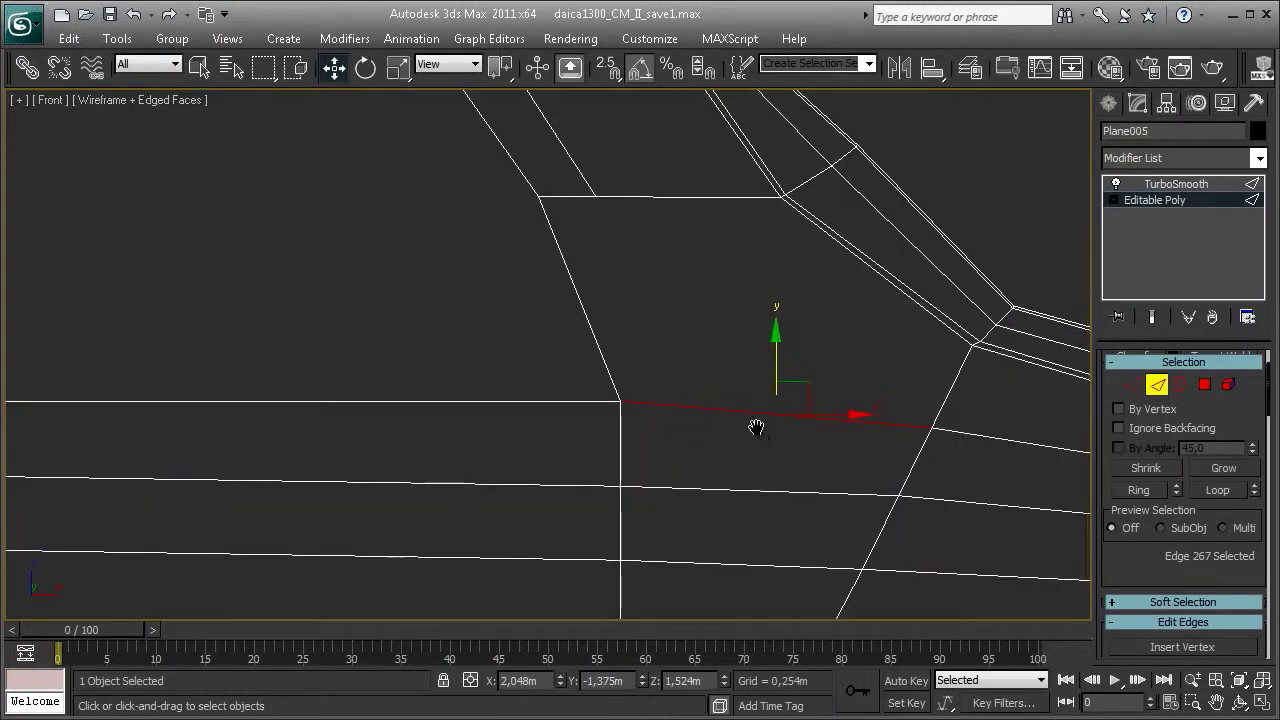
pyautogui.press('BackSpace')
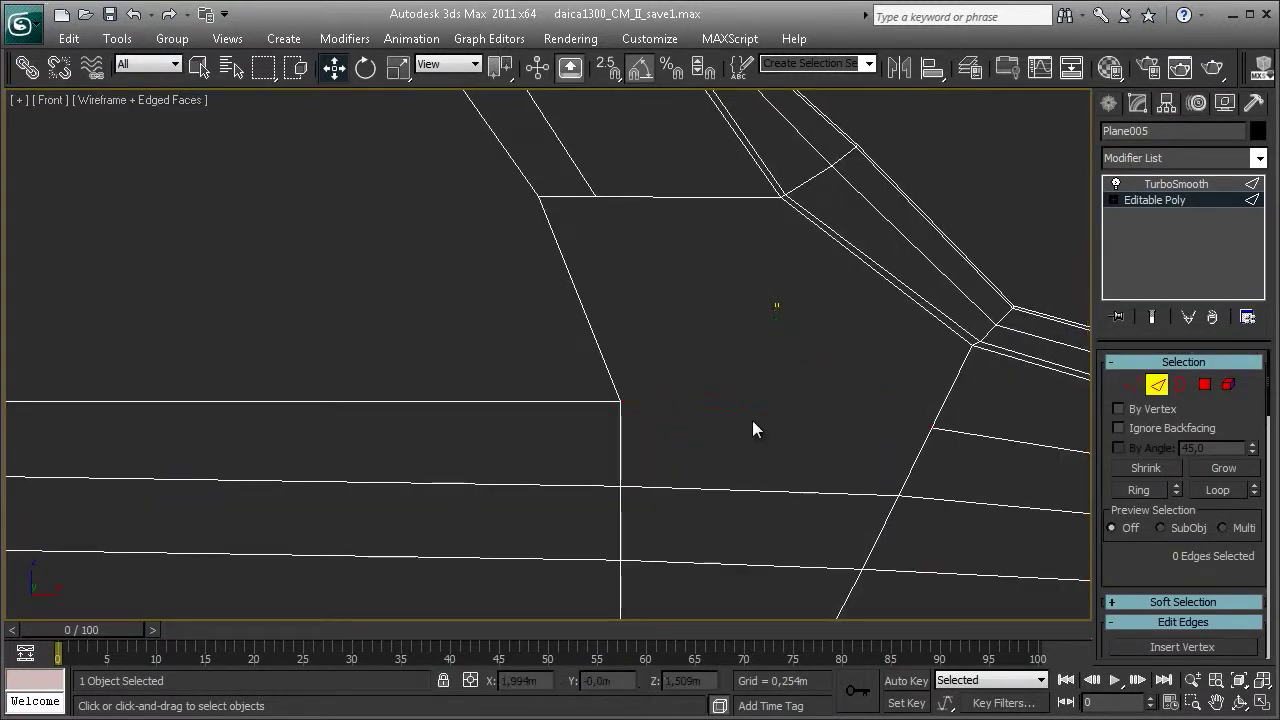
# - Start a cut from the top horizontal edge toward the diagonal edge
pyautogui.press('1')
pyautogui.rightClick(801, 448)
pyautogui.press('Escape')
pyautogui.press('F3')
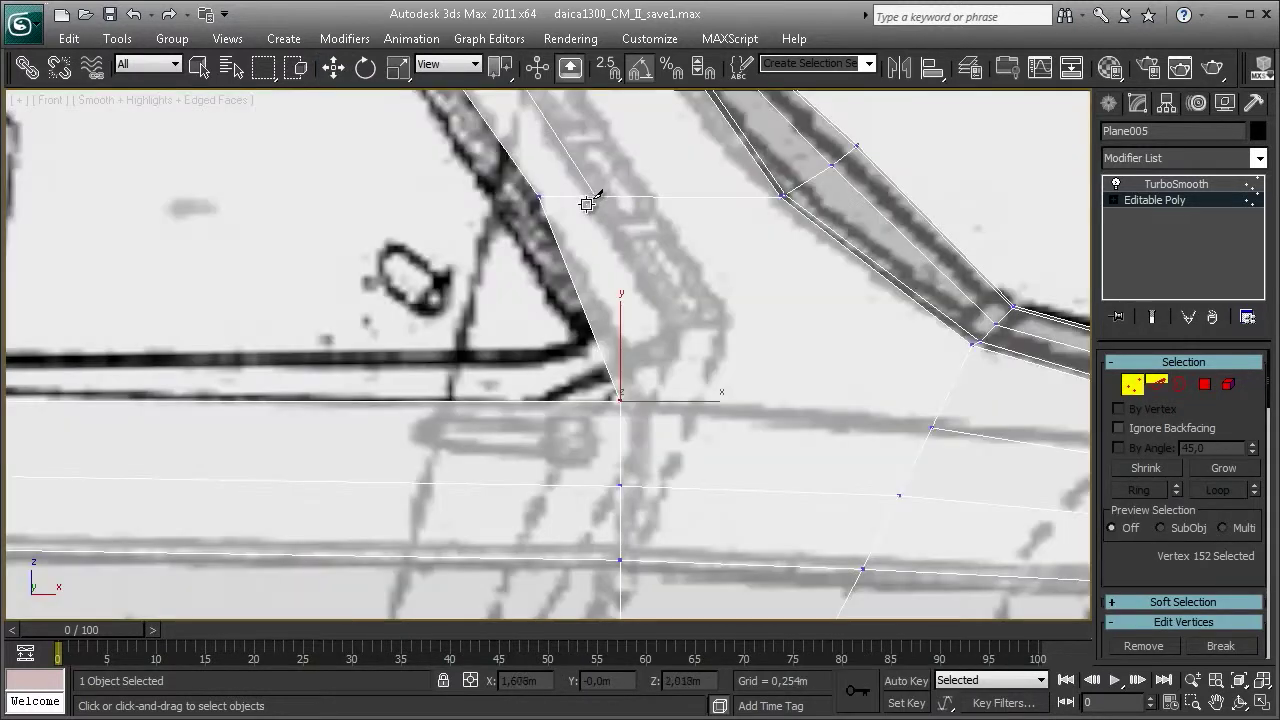
pyautogui.click(598, 197)
pyautogui.click(670, 332)
pyautogui.press('w')
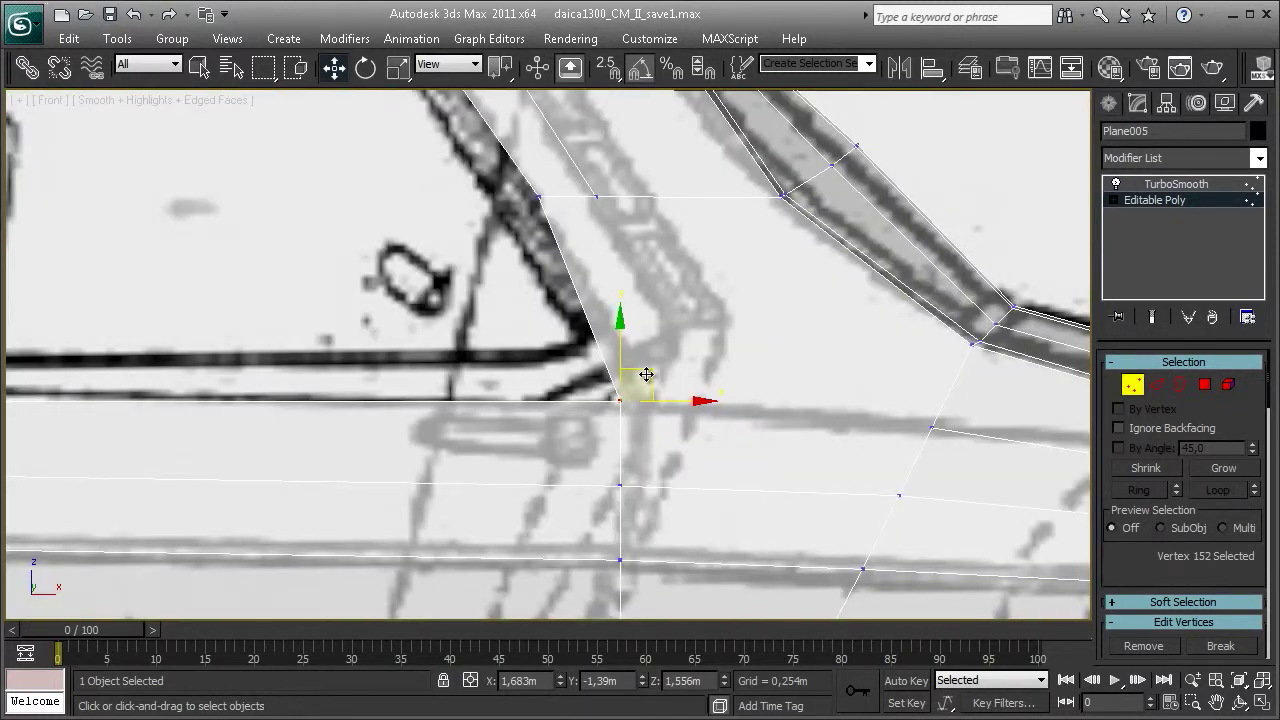
pyautogui.press('F3')
# - Cut from the top horizontal edge through a new inner vertex to the window corner
pyautogui.rightClick(671, 328)
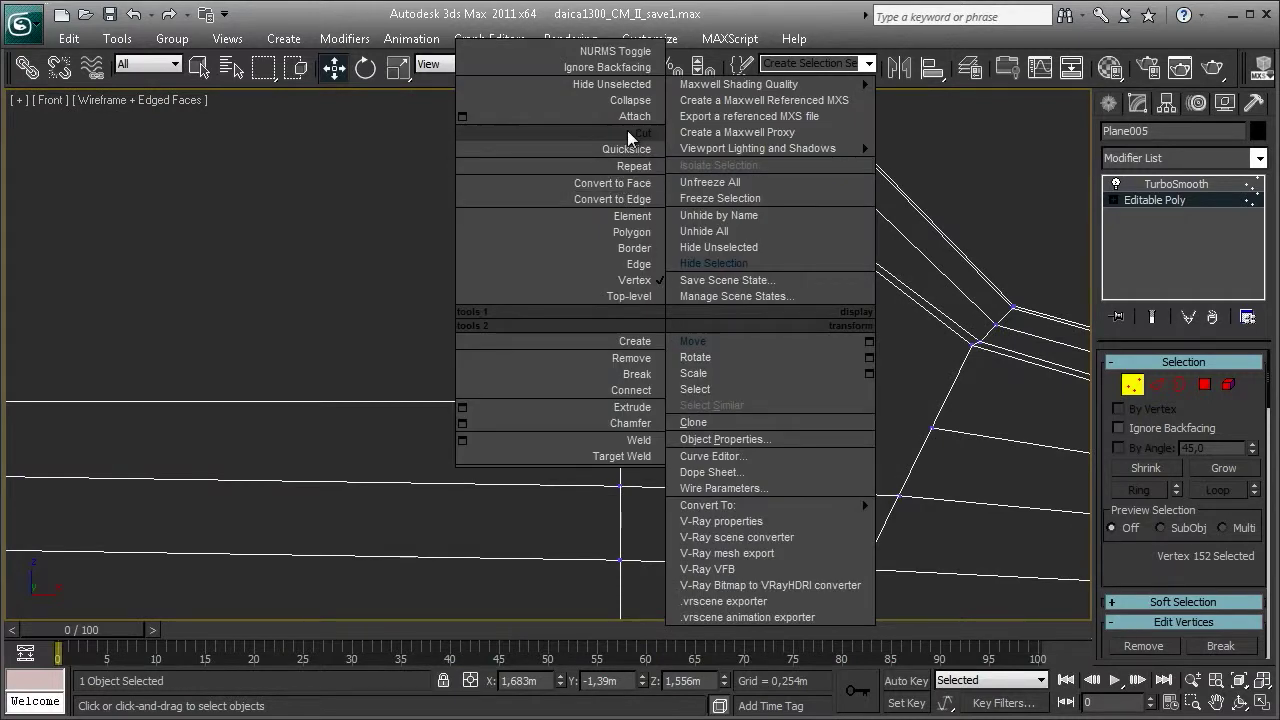
pyautogui.click(590, 148)
pyautogui.click(594, 196)
pyautogui.press('F3')
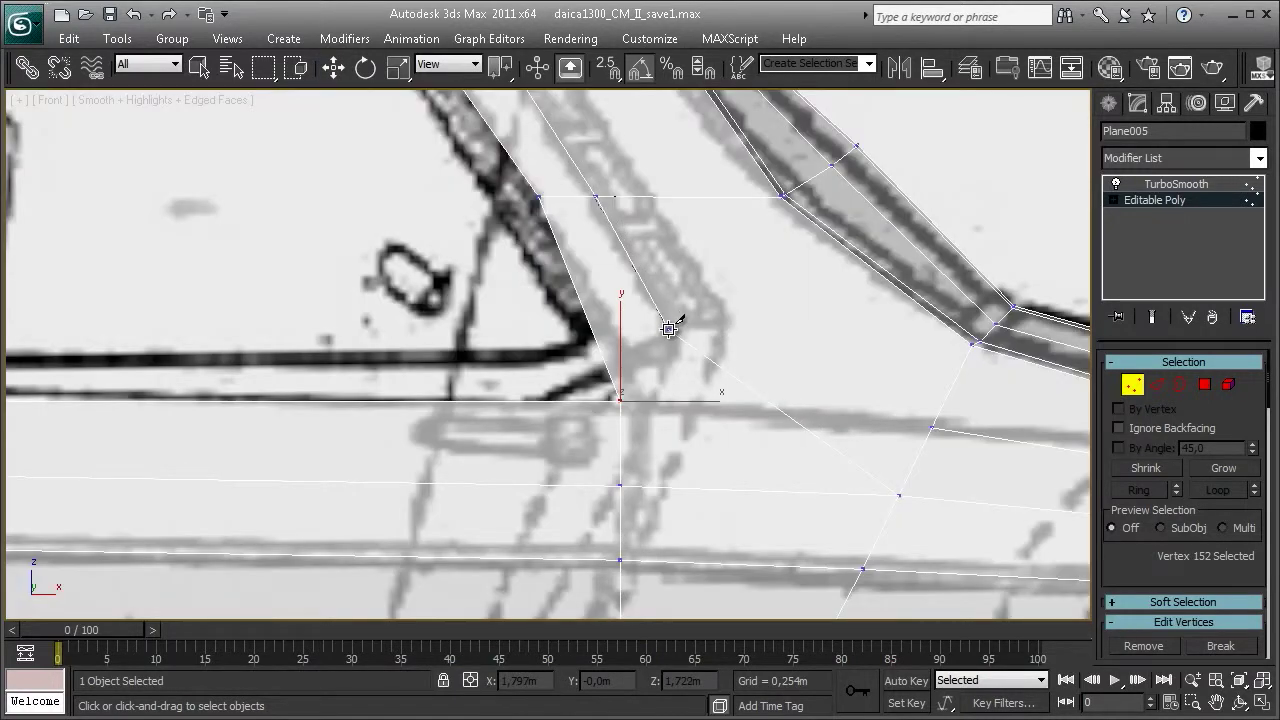
pyautogui.click(668, 329)
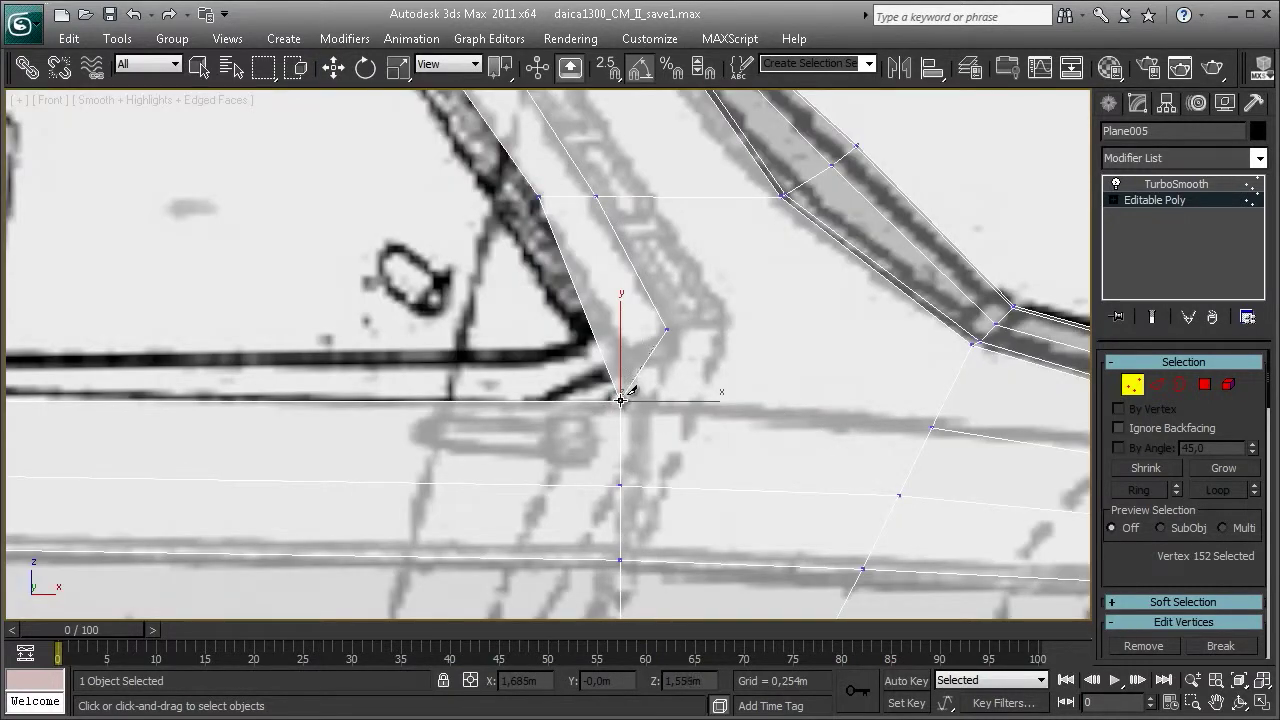
pyautogui.click(620, 400)
pyautogui.rightClick(620, 400)
pyautogui.rightClick(564, 392)
pyautogui.press('Escape')
pyautogui.press('F3')
pyautogui.moveTo(512, 374); pyautogui.dragTo(636, 424)
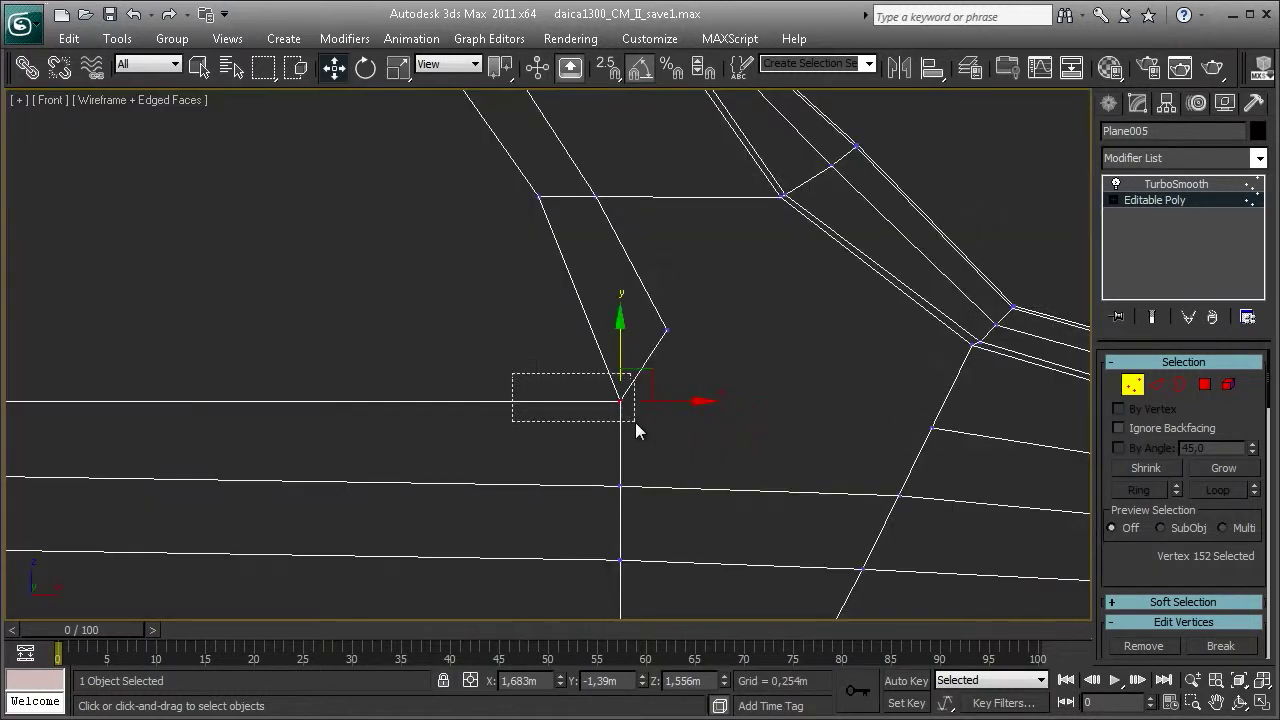
# - Cut a new edge from the right-hand vertex to the new inner vertex
pyautogui.rightClick(863, 370)
pyautogui.click(894, 380)
pyautogui.click(930, 425)
pyautogui.click(667, 330)
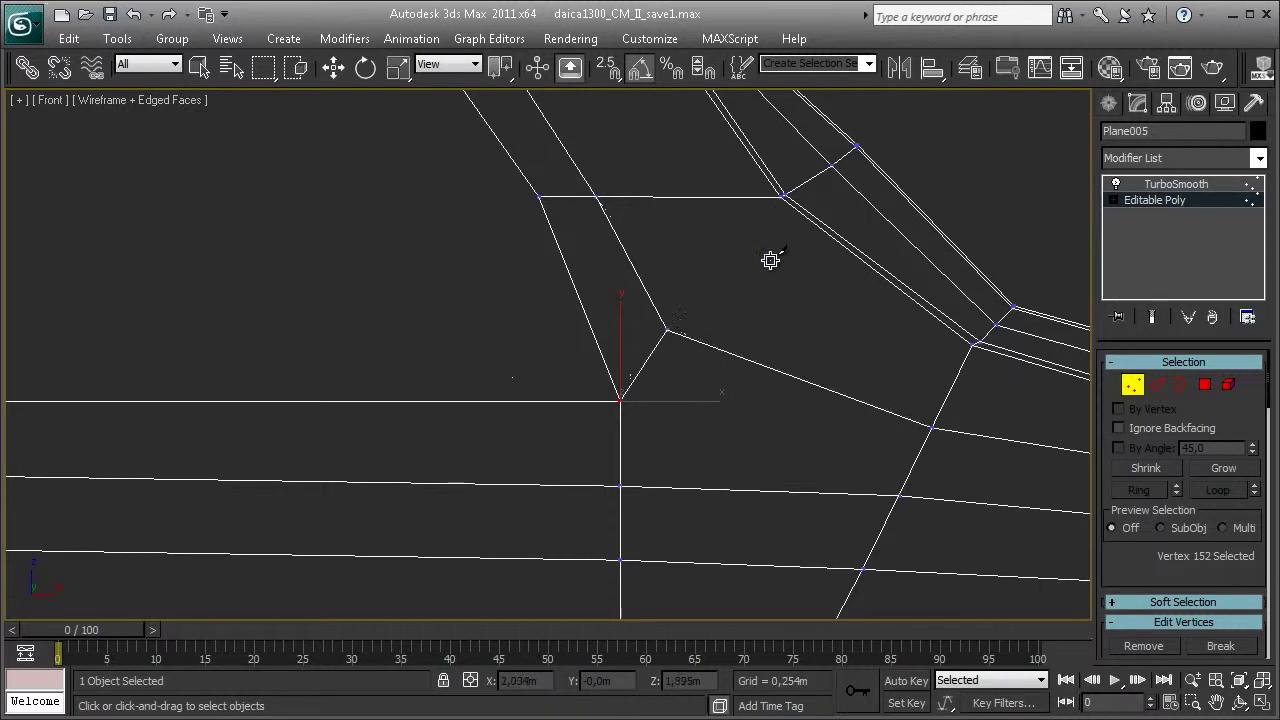
pyautogui.rightClick(770, 260)
pyautogui.press('F3')
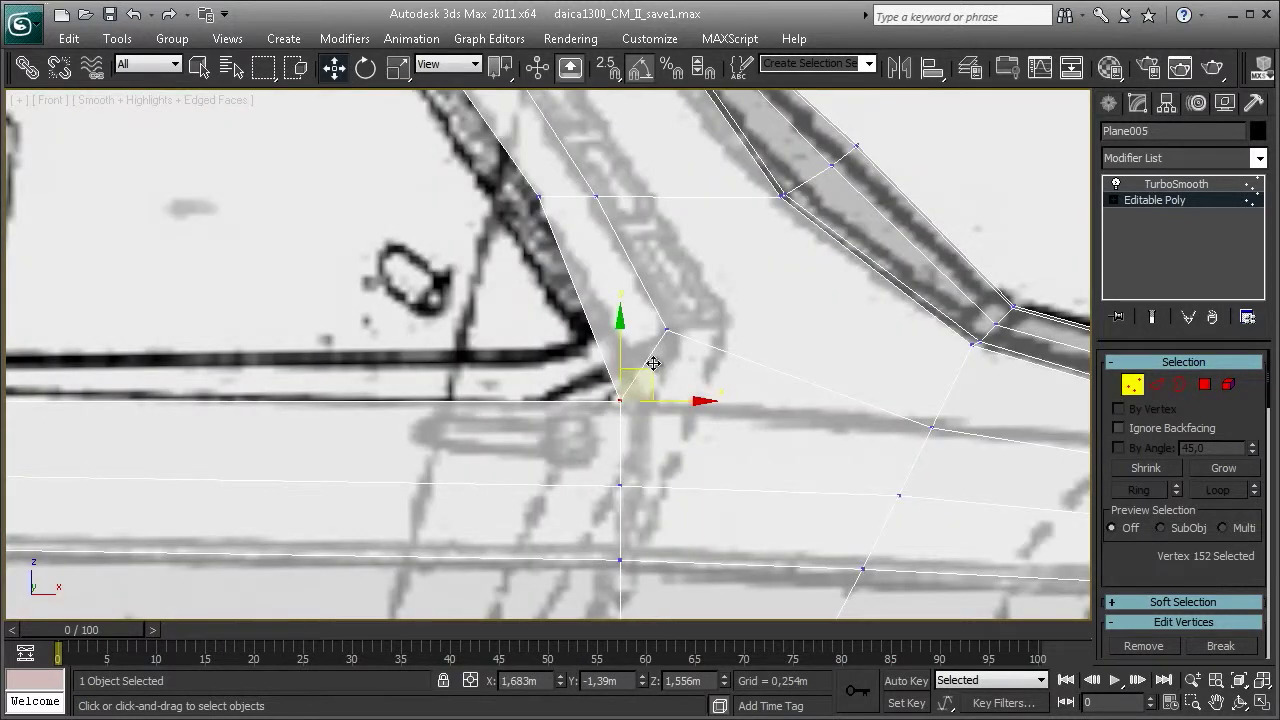
# - Orbit the perspective view to check the body shape, then return to the front view
pyautogui.scroll(-5, 900, 440)
pyautogui.scroll(4, 686, 409)
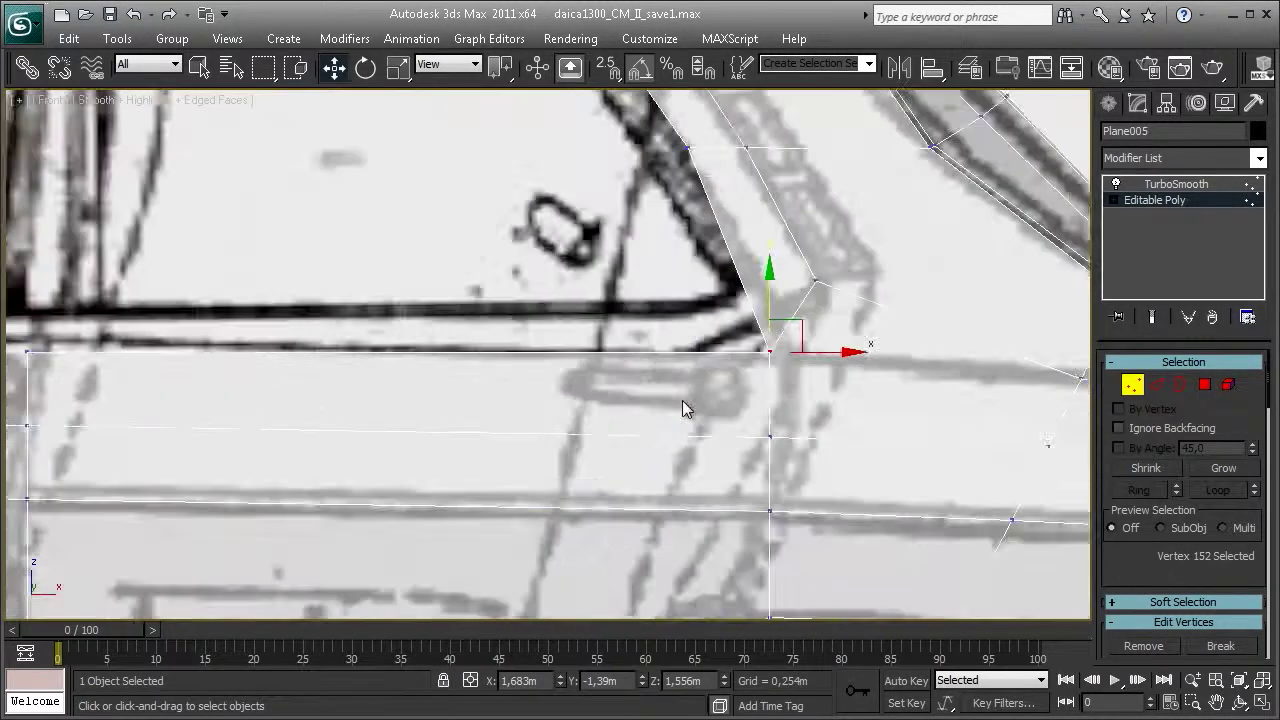
pyautogui.scroll(2, 714, 414)
pyautogui.scroll(1, 714, 414)
pyautogui.hotkey('alt', 'w')
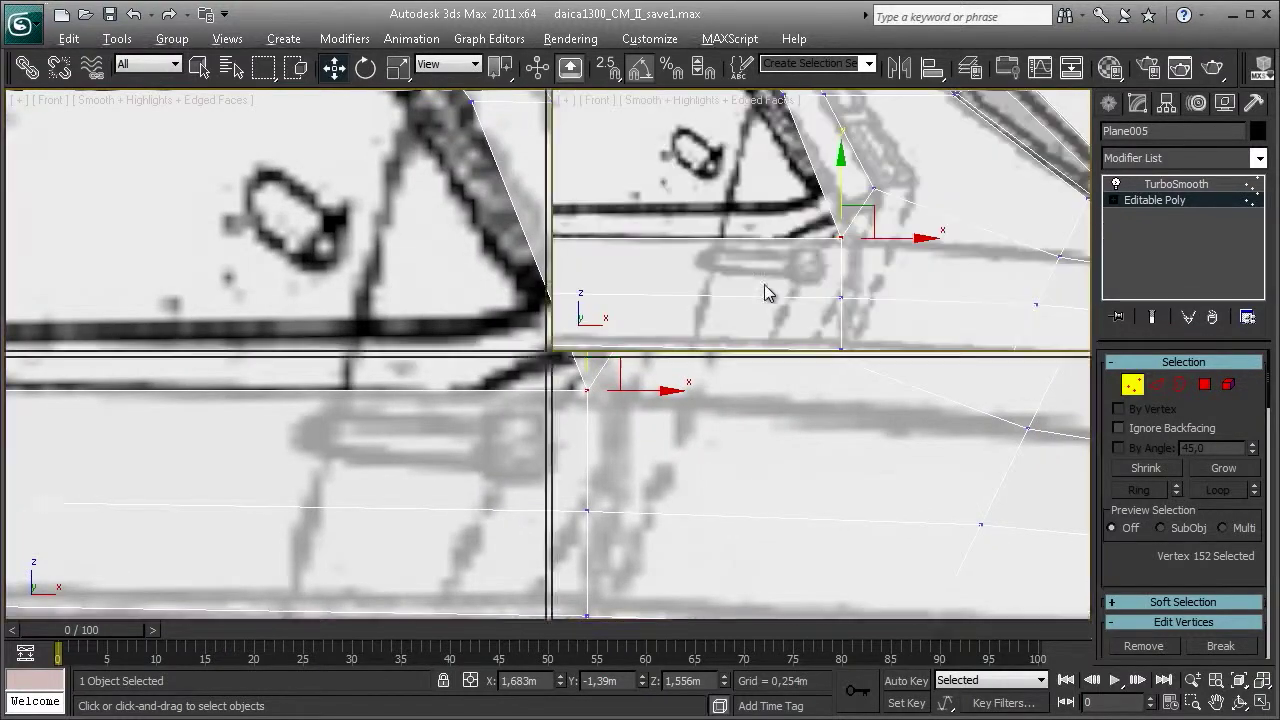
pyautogui.hotkey('alt', 'w')
pyautogui.moveTo(894, 483)
pyautogui.keyDown('alt'); pyautogui.mouseDown(button='middle')
pyautogui.moveTo(764, 475)
pyautogui.moveTo(727, 452)
pyautogui.moveTo(857, 463)
pyautogui.moveTo(1051, 449)
pyautogui.moveTo(687, 508)
pyautogui.moveTo(745, 208)
pyautogui.mouseUp(button='middle'); pyautogui.keyUp('alt')
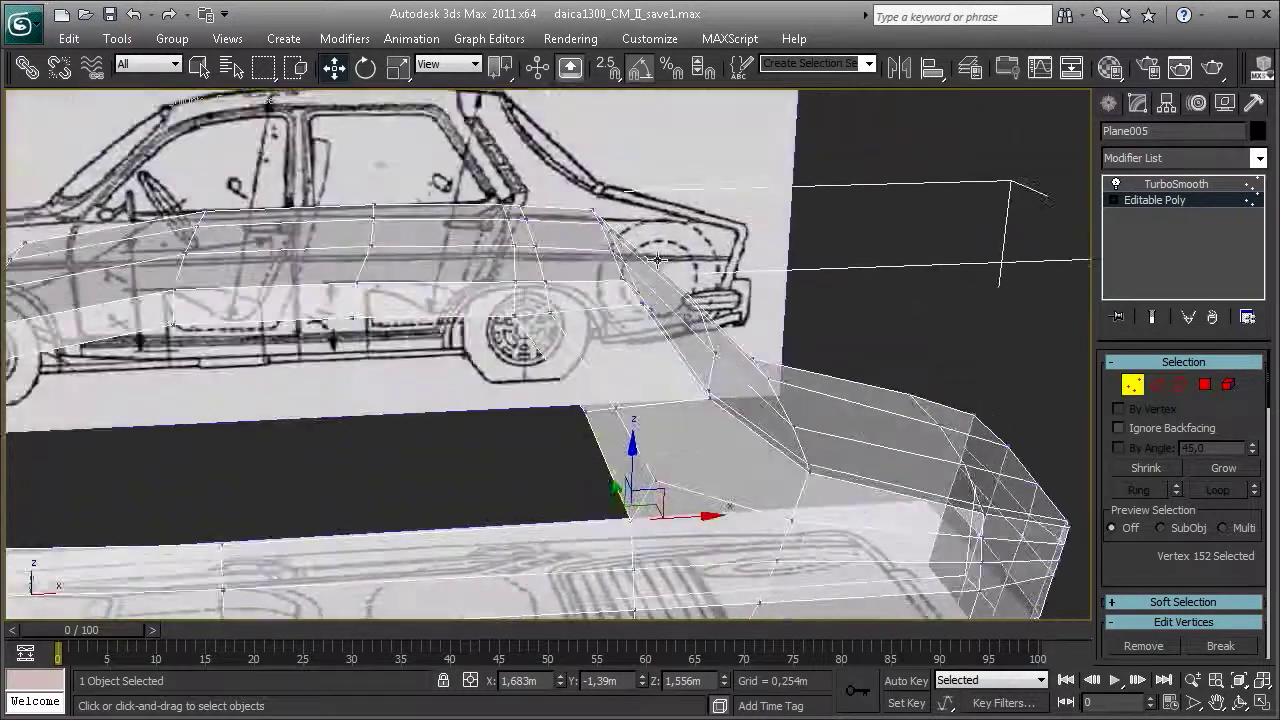
pyautogui.hotkey('alt', 'w')
pyautogui.hotkey('alt', 'w')
pyautogui.moveTo(925, 332)
pyautogui.mouseDown(button='middle')
pyautogui.moveTo(853, 373)
pyautogui.moveTo(810, 376)
pyautogui.mouseUp(button='middle')
pyautogui.scroll(2, 810, 376)
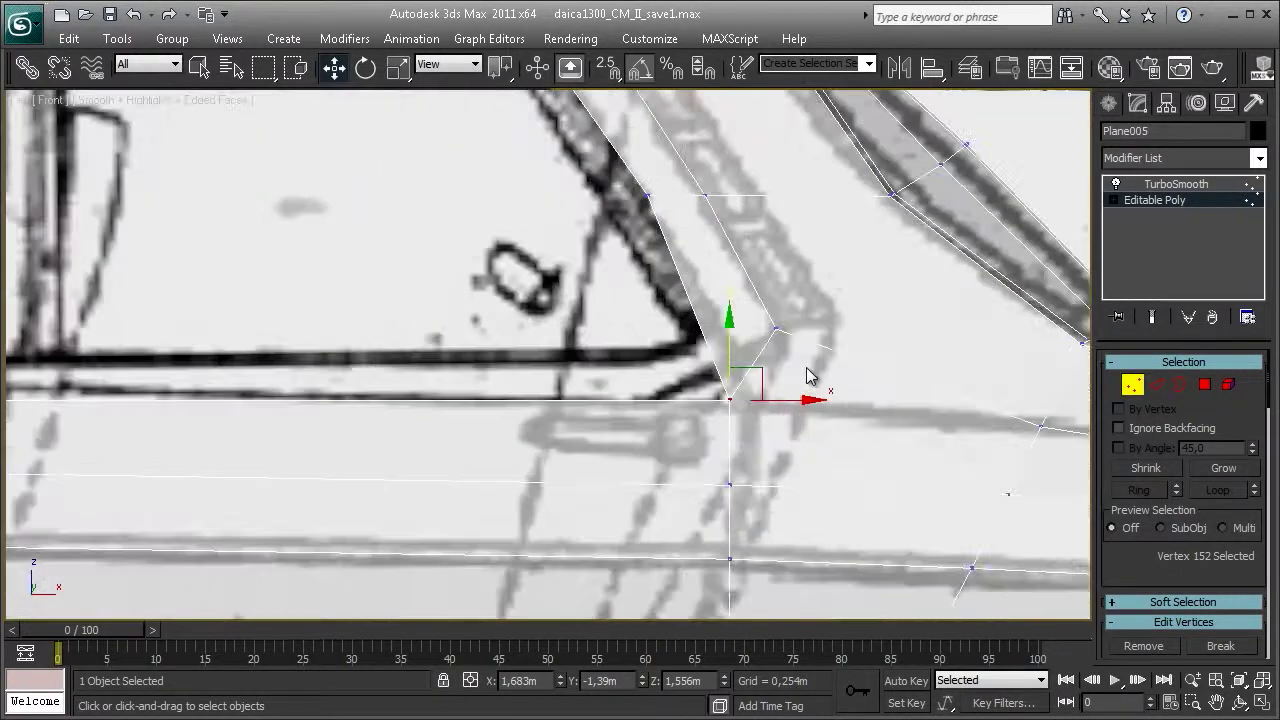
pyautogui.scroll(-5, 1143, 560)
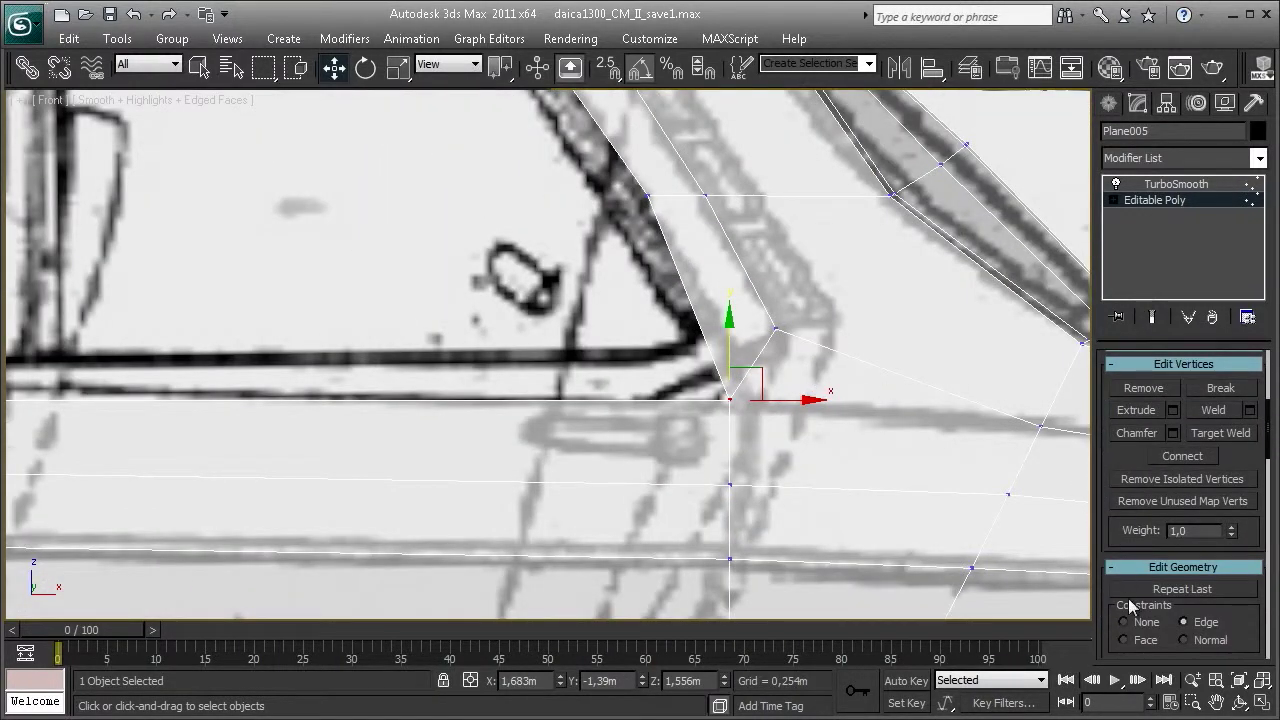
# - Drag the rear window's lower corner vertex up-left onto the blueprint's window corner
pyautogui.moveTo(702, 438); pyautogui.dragTo(706, 441, button='middle')
pyautogui.moveTo(765, 380)
pyautogui.mouseDown()
pyautogui.moveTo(753, 362)
pyautogui.moveTo(765, 347)
pyautogui.moveTo(823, 311)
pyautogui.mouseUp()
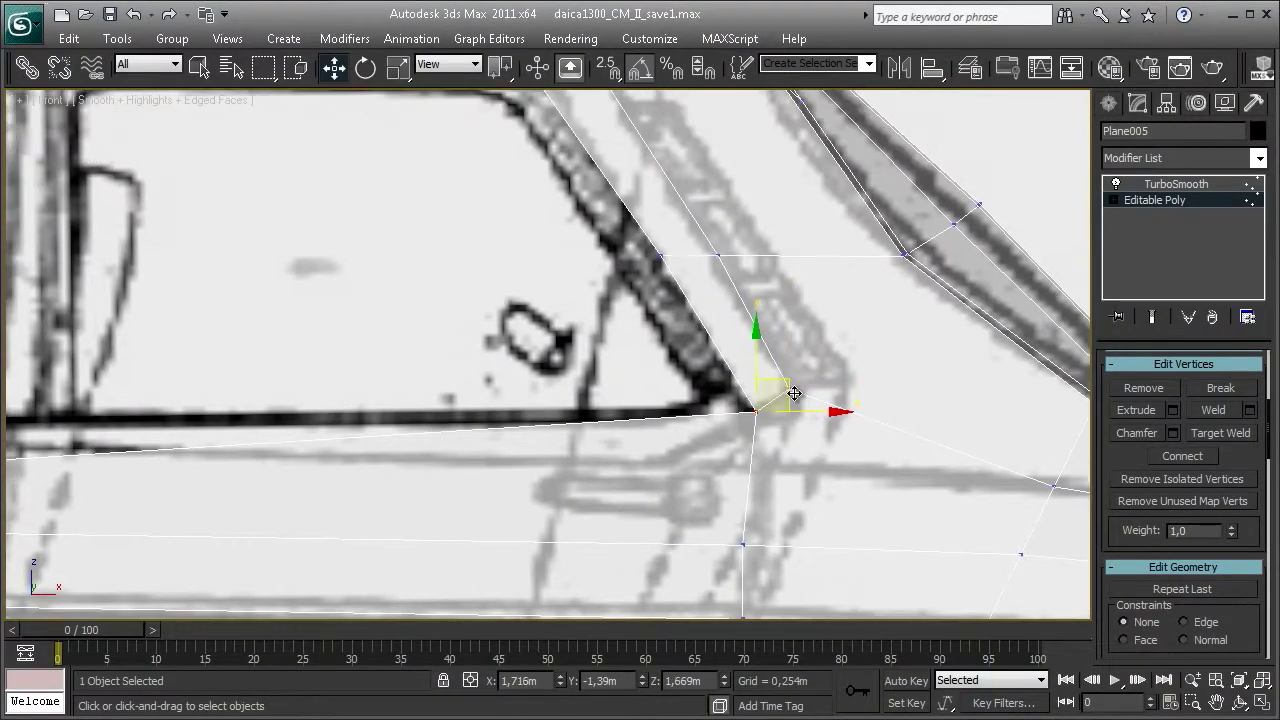
pyautogui.moveTo(778, 380); pyautogui.dragTo(790, 400)
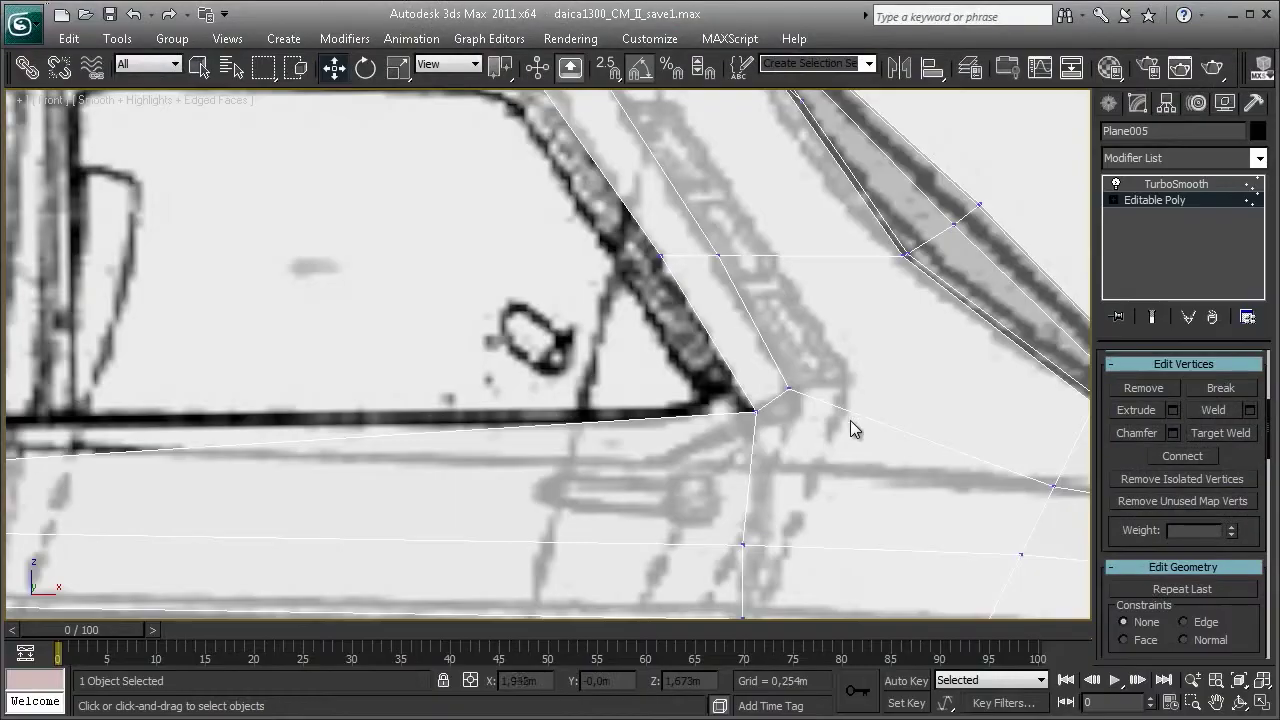
# - Begin a cut at the window corner vertex, then cancel back to moving vertices
pyautogui.moveTo(850, 420); pyautogui.dragTo(862, 342, button='middle')
pyautogui.rightClick(862, 342)
pyautogui.click(800, 150)
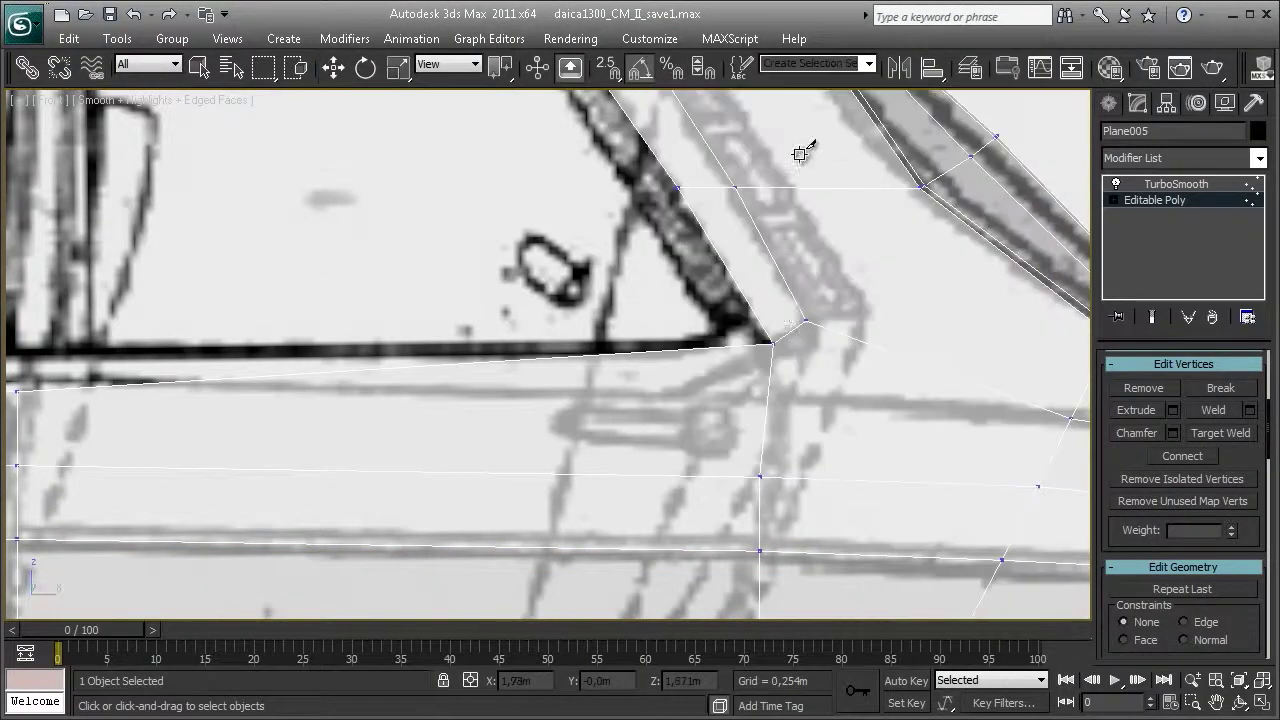
pyautogui.moveTo(768, 348); pyautogui.dragTo(803, 323, button='middle')
pyautogui.click(808, 316)
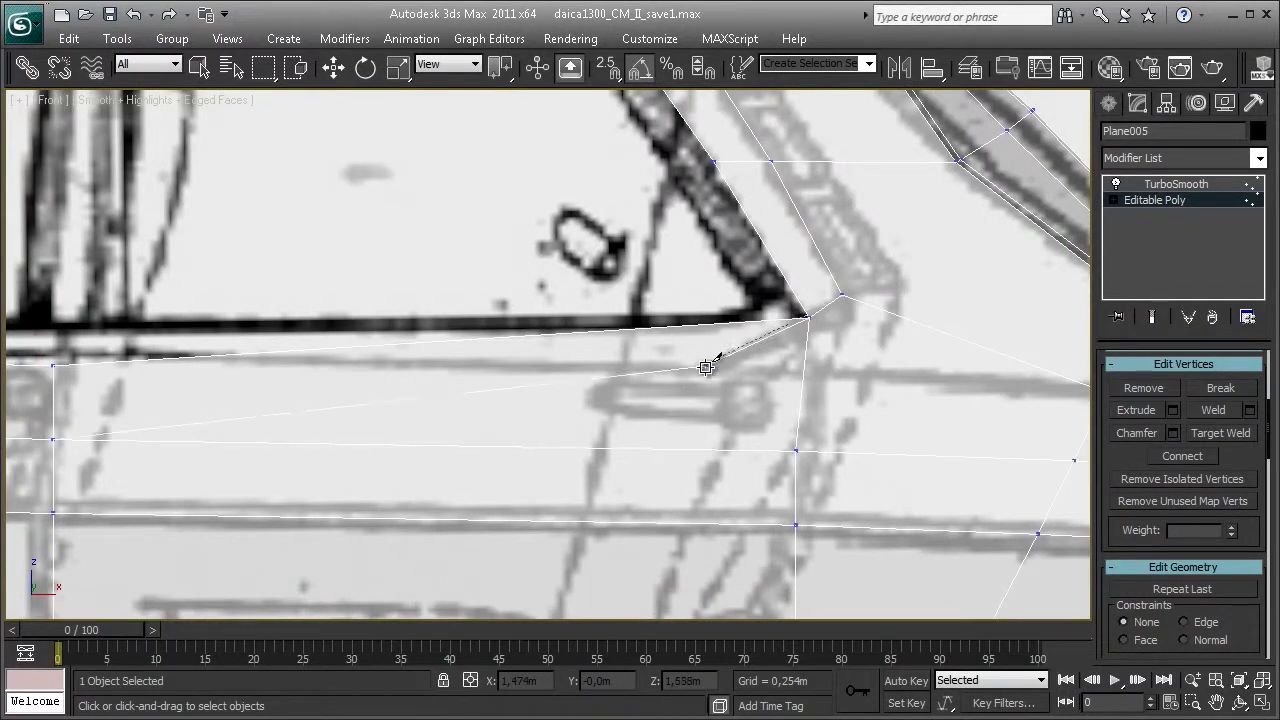
pyautogui.scroll(-3, 500, 366)
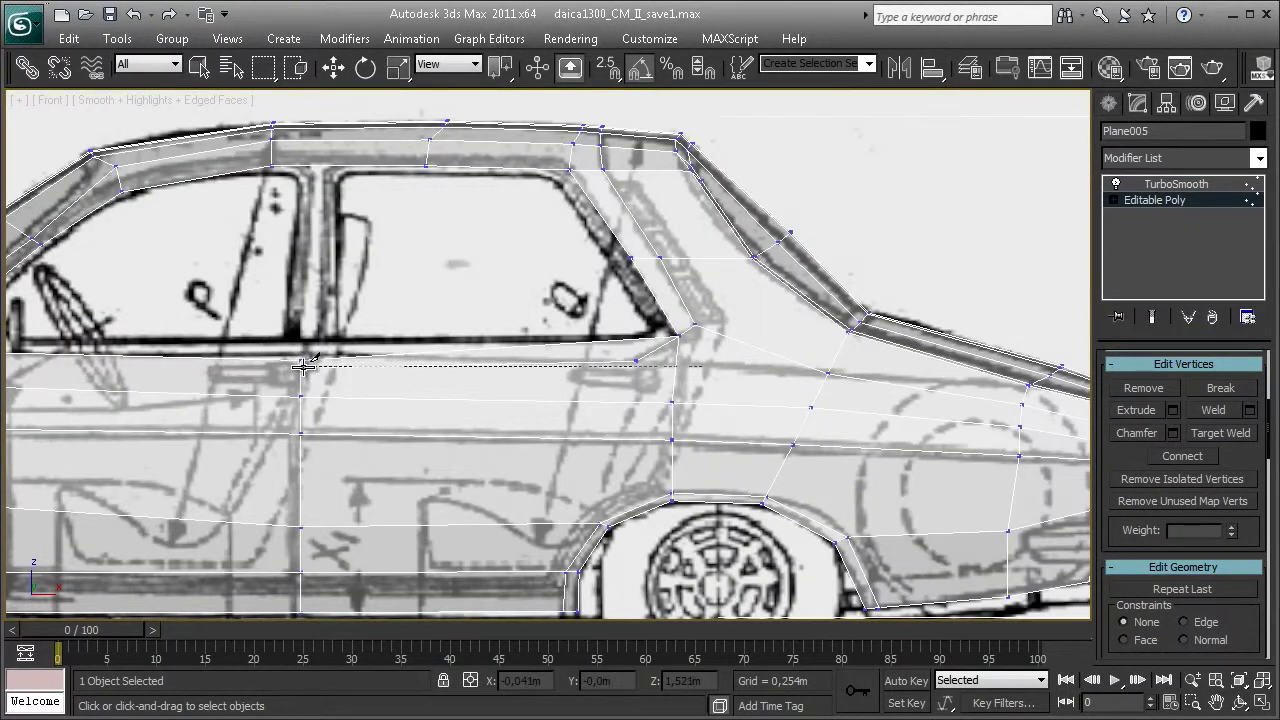
pyautogui.press('w')
# - Select the vertex below the door pillar and the vertex at the front window base
pyautogui.moveTo(339, 336); pyautogui.dragTo(577, 340, button='middle')
pyautogui.moveTo(492, 378); pyautogui.dragTo(491, 376)
pyautogui.scroll(3, 515, 370)
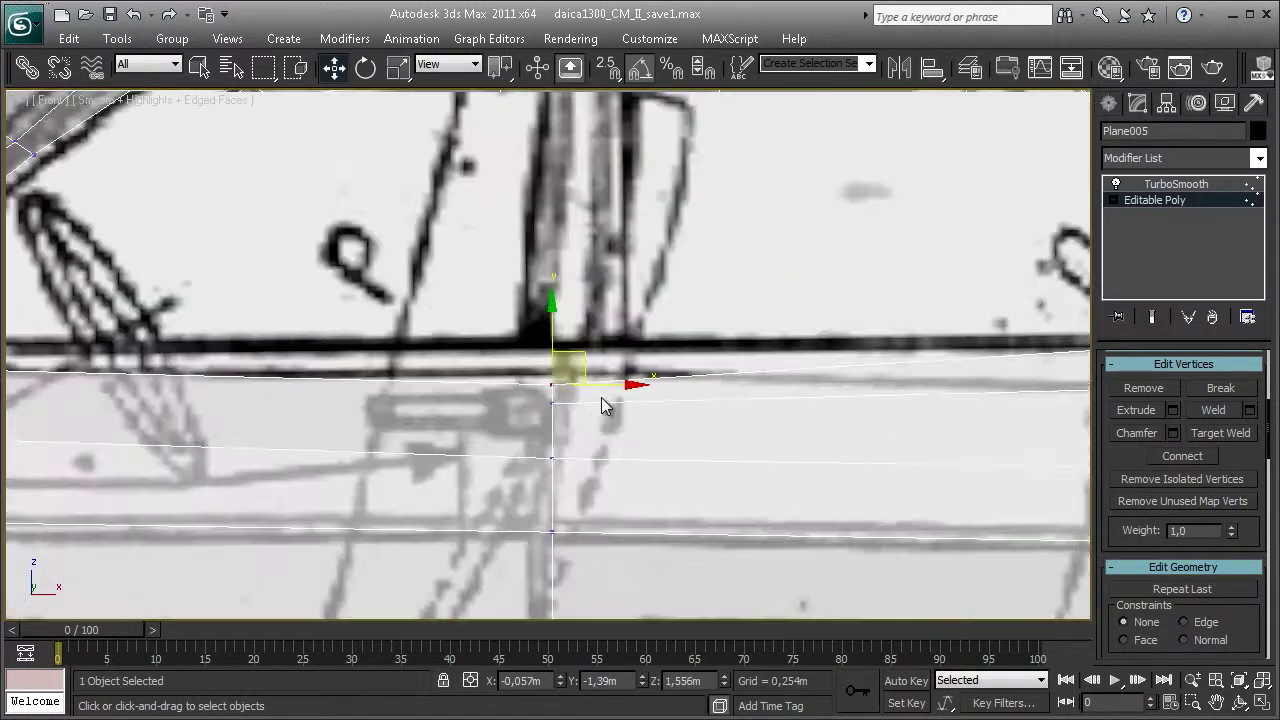
pyautogui.scroll(2, 530, 370)
pyautogui.scroll(-2, 577, 300)
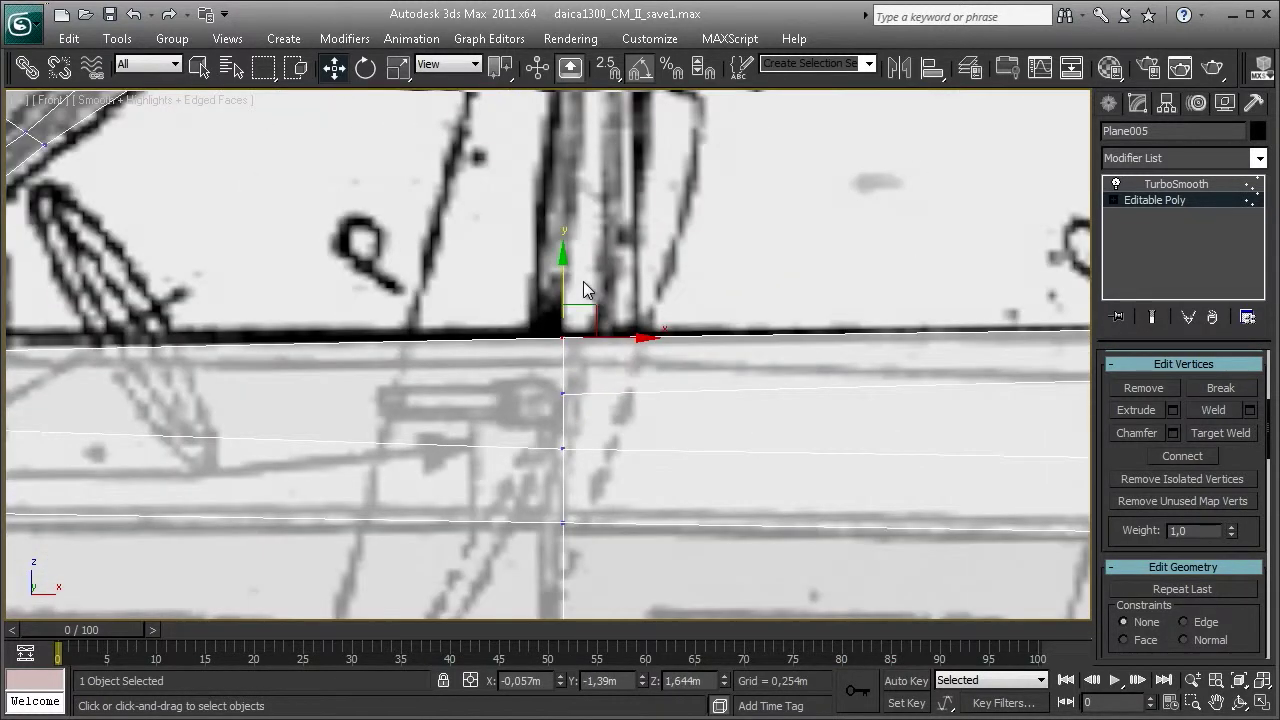
pyautogui.moveTo(577, 300); pyautogui.dragTo(857, 300, button='middle')
pyautogui.moveTo(36, 307); pyautogui.dragTo(316, 307, button='middle')
pyautogui.click(357, 362)
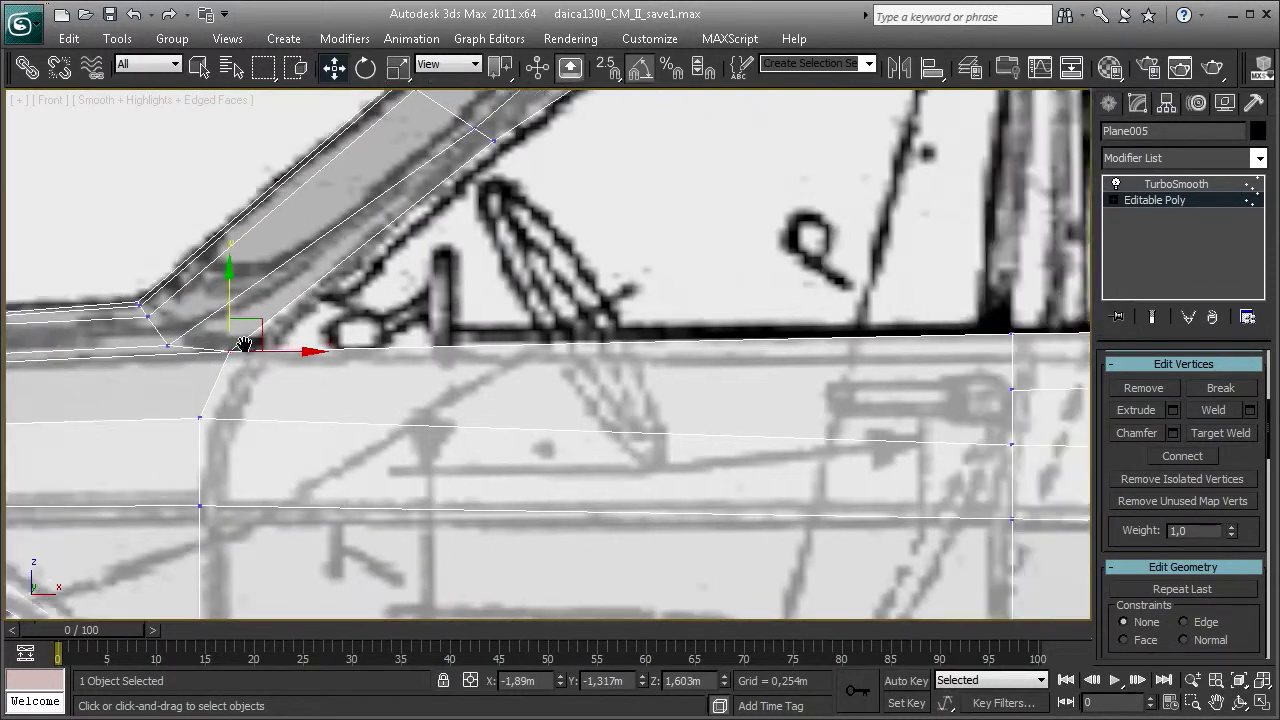
# - With Edge constraint on, slide the lower-body vertex along its edge onto the body line
pyautogui.moveTo(640, 360); pyautogui.dragTo(921, 515, button='middle')
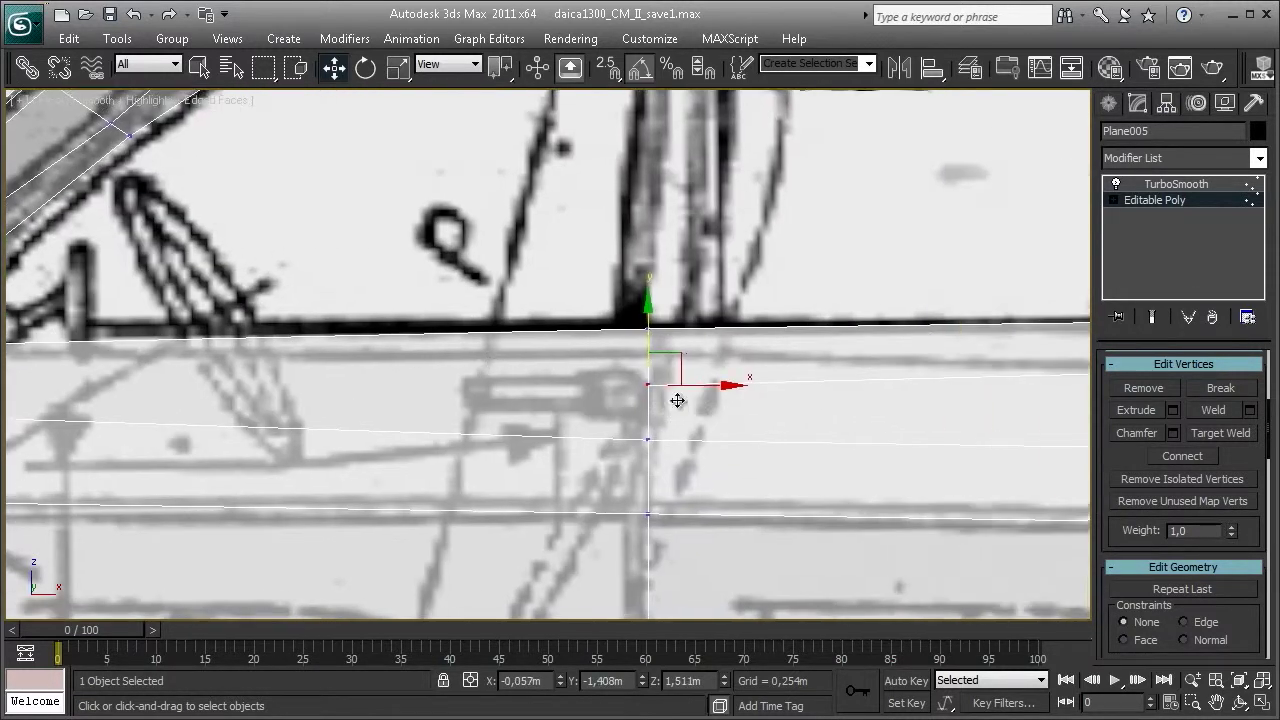
pyautogui.click(1208, 625)
pyautogui.moveTo(649, 341); pyautogui.dragTo(655, 353, button='middle')
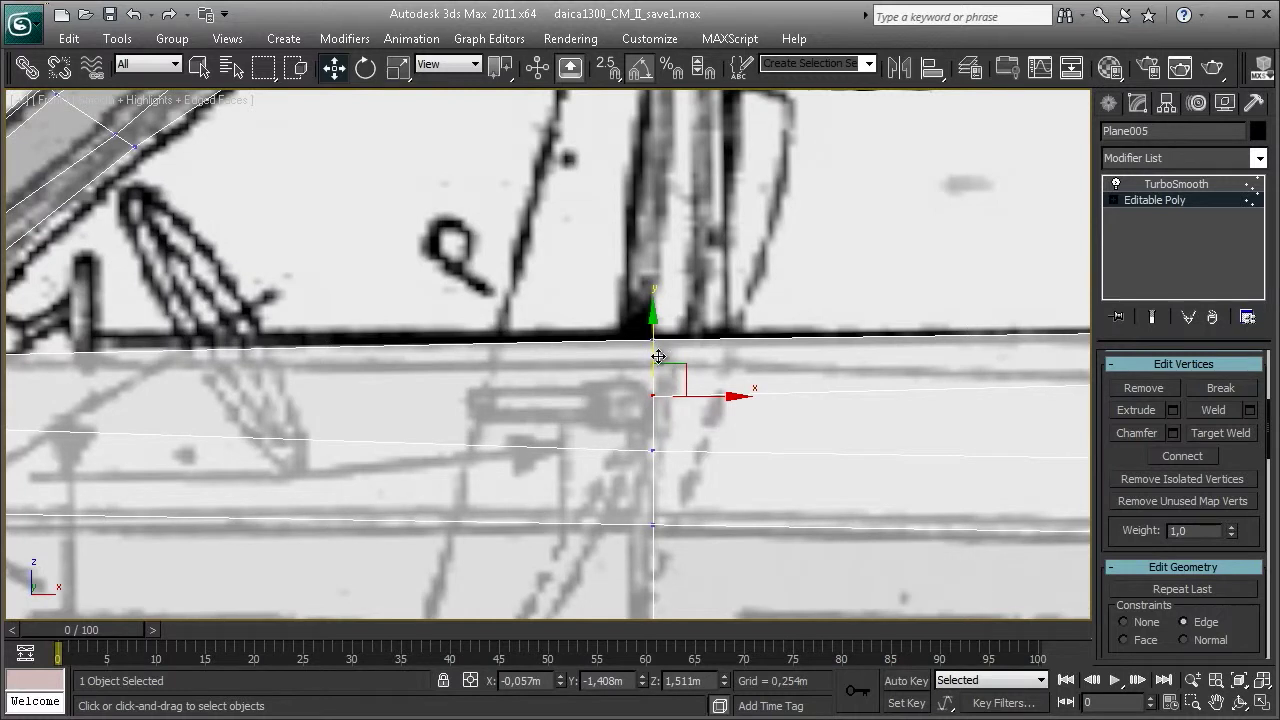
pyautogui.moveTo(658, 356); pyautogui.dragTo(658, 350)
pyautogui.click(660, 300)
pyautogui.scroll(-2, 665, 283)
pyautogui.scroll(-2, 688, 287)
pyautogui.moveTo(688, 287)
pyautogui.mouseDown(button='middle')
pyautogui.moveTo(620, 312)
pyautogui.moveTo(686, 134)
pyautogui.moveTo(671, 255)
pyautogui.mouseUp(button='middle')
# - Cut a new edge from the door area down to the rear wheel-arch edge
pyautogui.rightClick(671, 240)
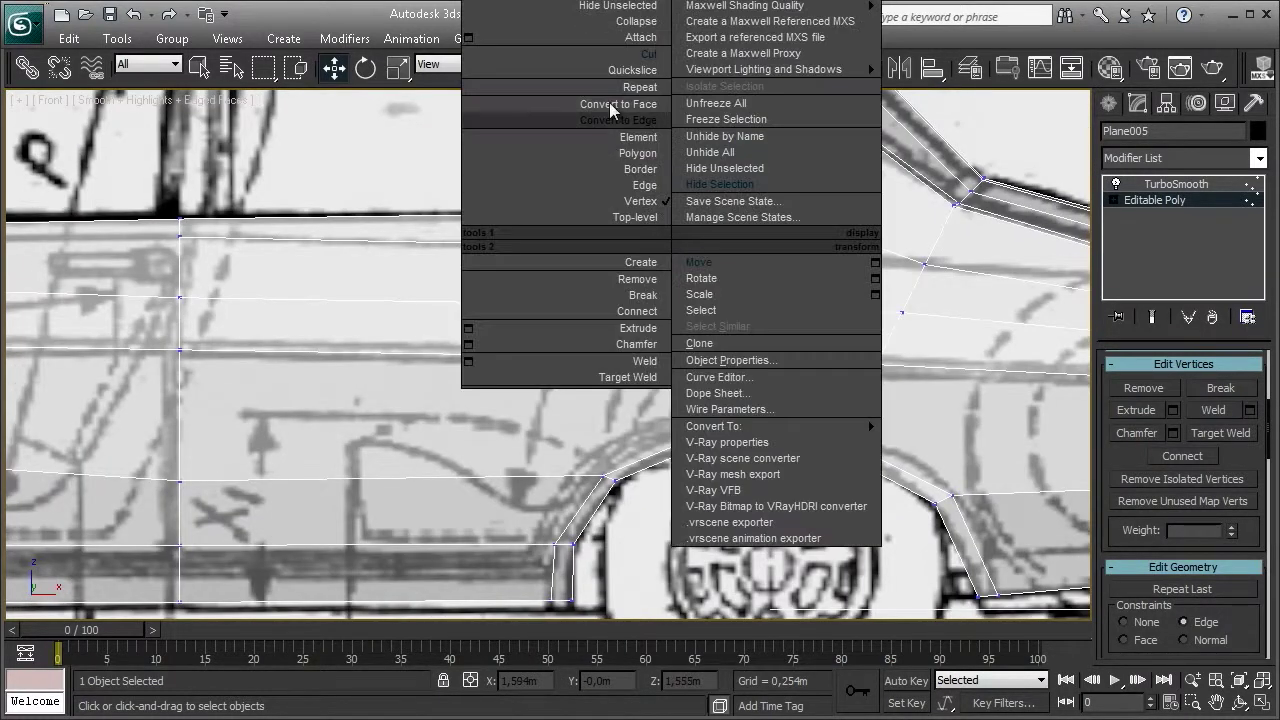
pyautogui.click(625, 56)
pyautogui.click(654, 247)
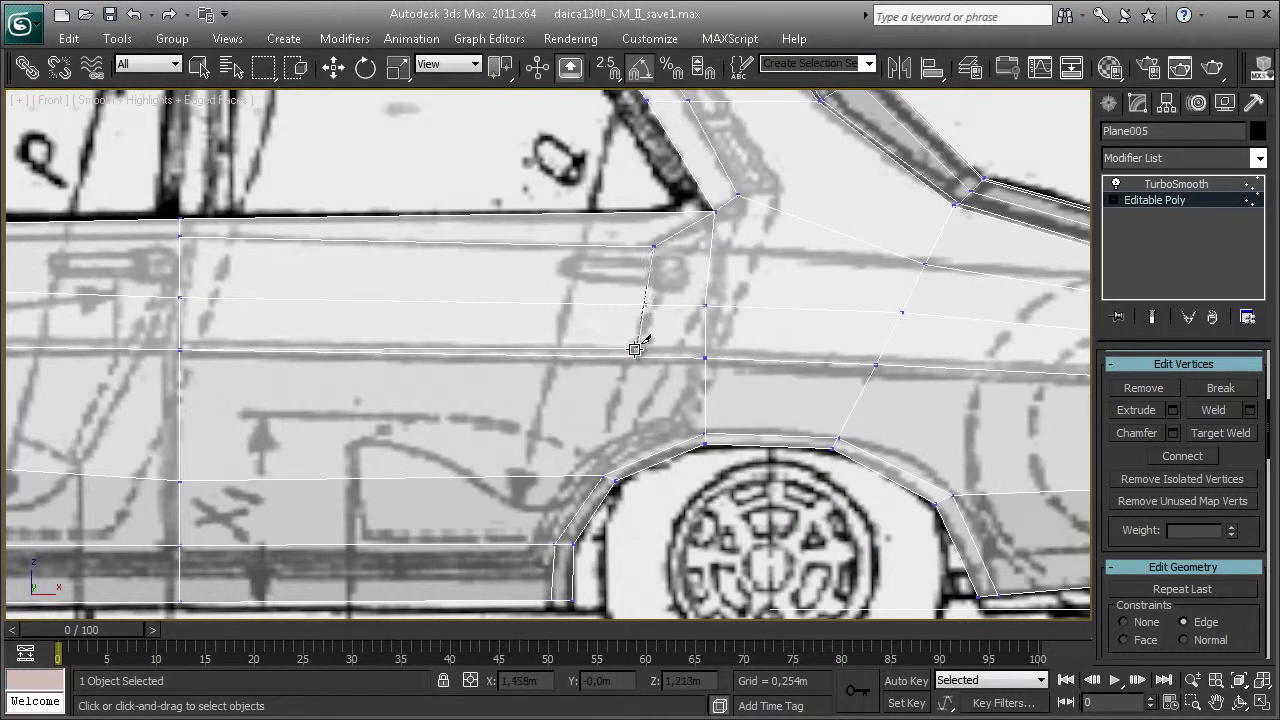
pyautogui.click(629, 354)
pyautogui.click(662, 456)
pyautogui.scroll(3, 595, 465)
# - Slide the rear wheel-arch vertices along their edges to follow the blueprint arch
pyautogui.moveTo(675, 378)
pyautogui.mouseDown()
pyautogui.moveTo(782, 456)
pyautogui.moveTo(744, 394)
pyautogui.mouseUp()
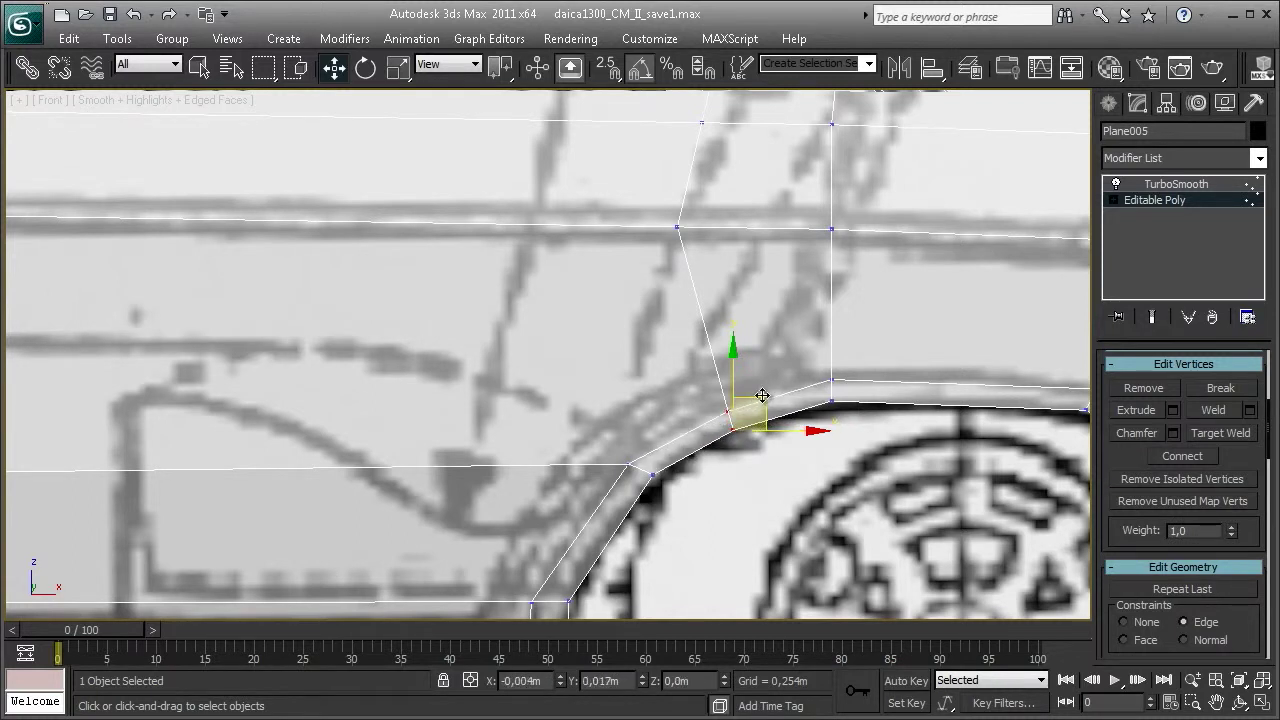
pyautogui.moveTo(792, 356); pyautogui.dragTo(657, 364, button='middle')
pyautogui.moveTo(657, 364)
pyautogui.mouseDown()
pyautogui.moveTo(750, 420)
pyautogui.moveTo(865, 390)
pyautogui.mouseUp()
pyautogui.scroll(-5, 865, 390)
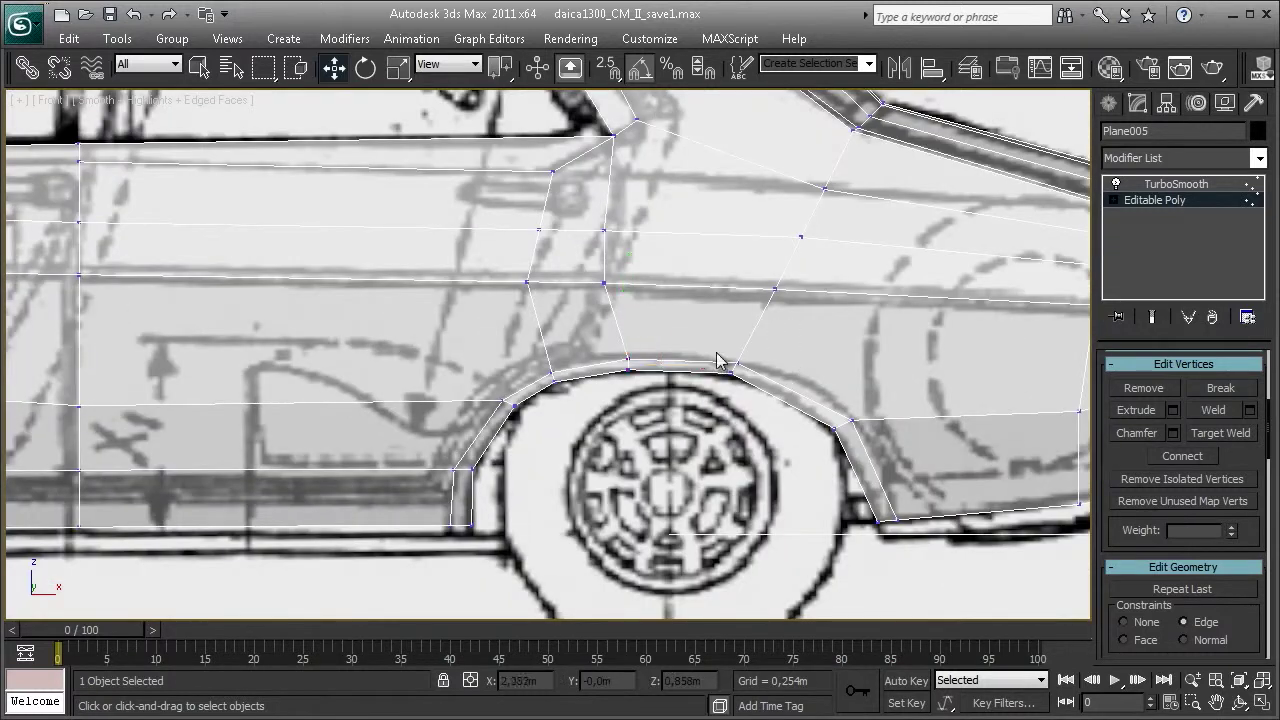
pyautogui.scroll(1, 714, 360)
pyautogui.scroll(2, 718, 357)
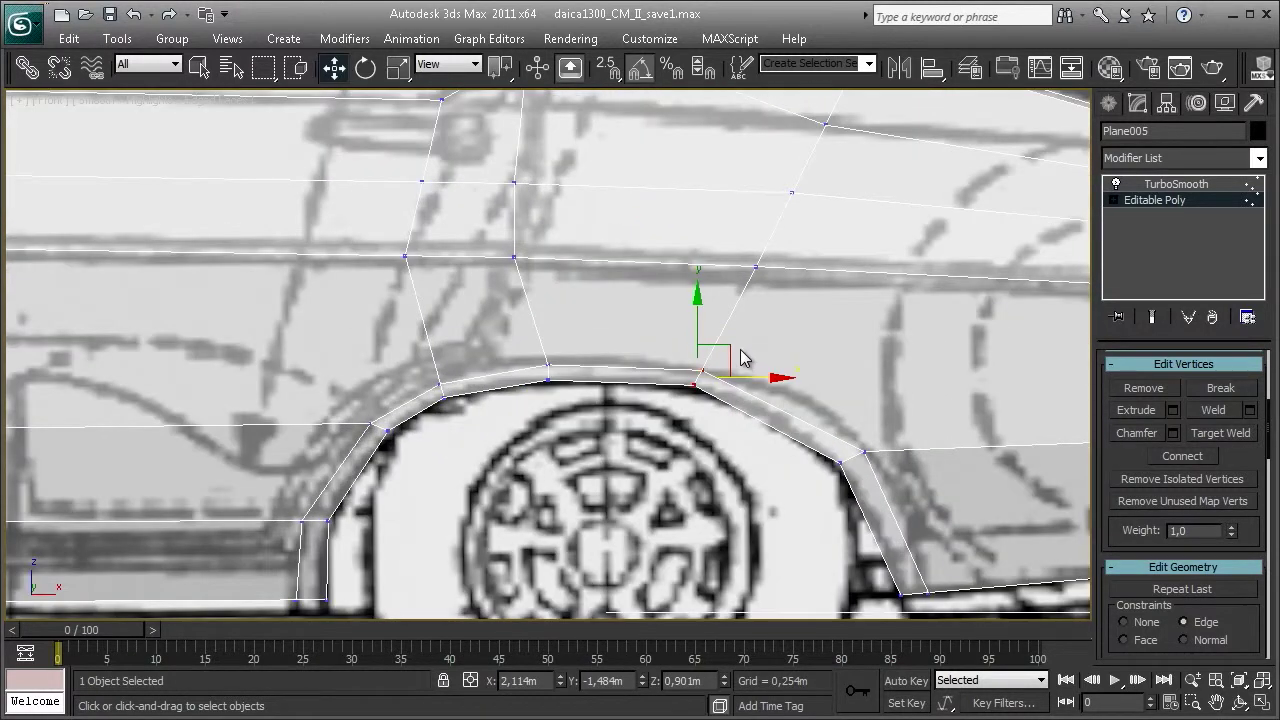
pyautogui.click(548, 378)
pyautogui.moveTo(560, 372); pyautogui.dragTo(489, 359)
pyautogui.click(440, 385)
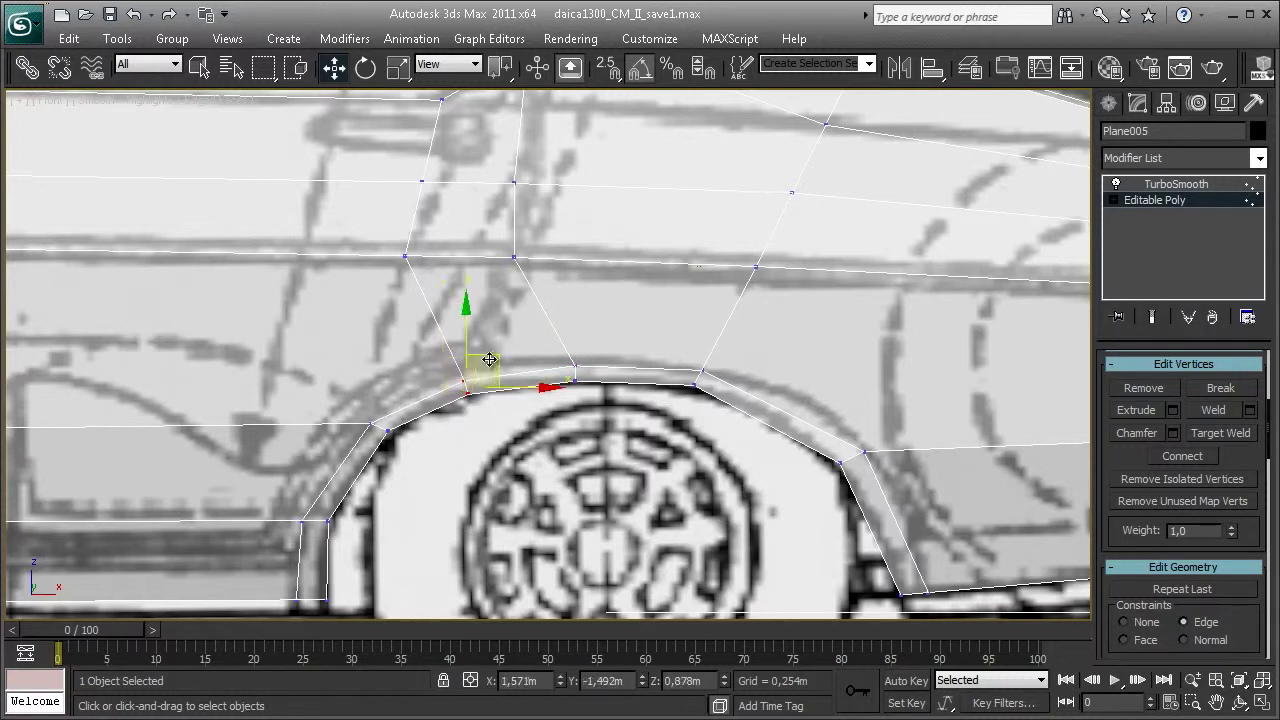
pyautogui.moveTo(500, 349); pyautogui.dragTo(498, 339, button='middle')
# - Slide the vertices on the new cut line right along their edges onto the blueprint
pyautogui.click(573, 368)
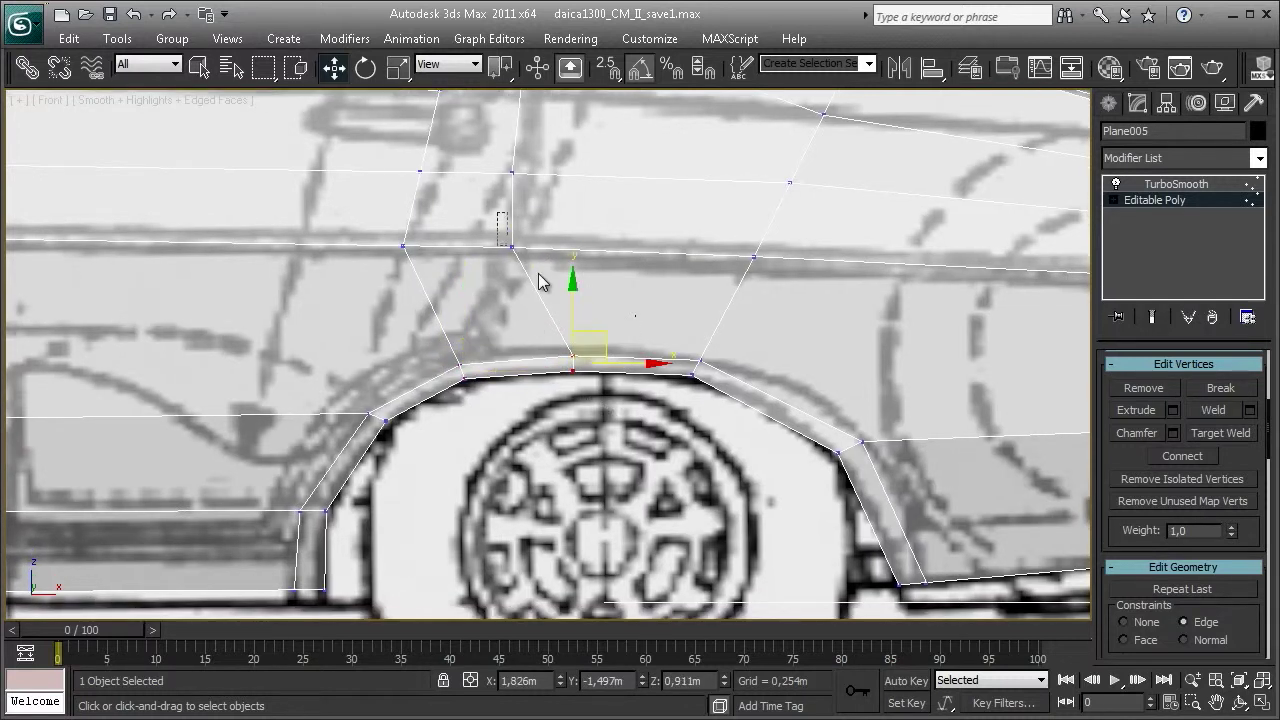
pyautogui.click(511, 246)
pyautogui.moveTo(558, 246); pyautogui.dragTo(568, 388, button='middle')
pyautogui.moveTo(600, 391); pyautogui.dragTo(645, 391)
pyautogui.click(522, 315)
pyautogui.moveTo(574, 317); pyautogui.dragTo(639, 318)
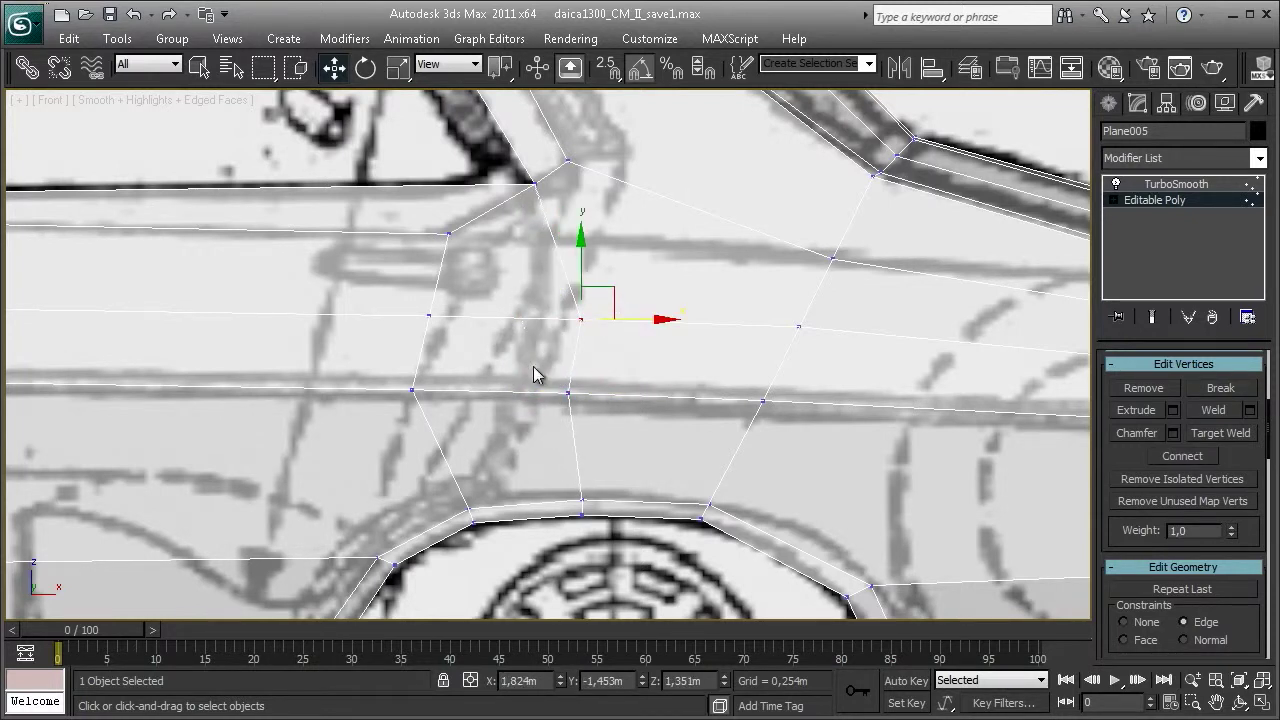
pyautogui.click(508, 372)
pyautogui.click(567, 393)
pyautogui.moveTo(626, 389)
pyautogui.mouseDown()
pyautogui.moveTo(646, 394)
pyautogui.moveTo(640, 405)
pyautogui.mouseUp()
pyautogui.scroll(-2, 620, 380)
pyautogui.scroll(-2, 598, 342)
pyautogui.scroll(-1, 565, 352)
pyautogui.scroll(-1, 565, 352)
pyautogui.scroll(-2, 290, 350)
# - Select the rear wheel-arch vertex and move it sideways onto the blueprint arch
pyautogui.moveTo(893, 447); pyautogui.dragTo(586, 371, button='middle')
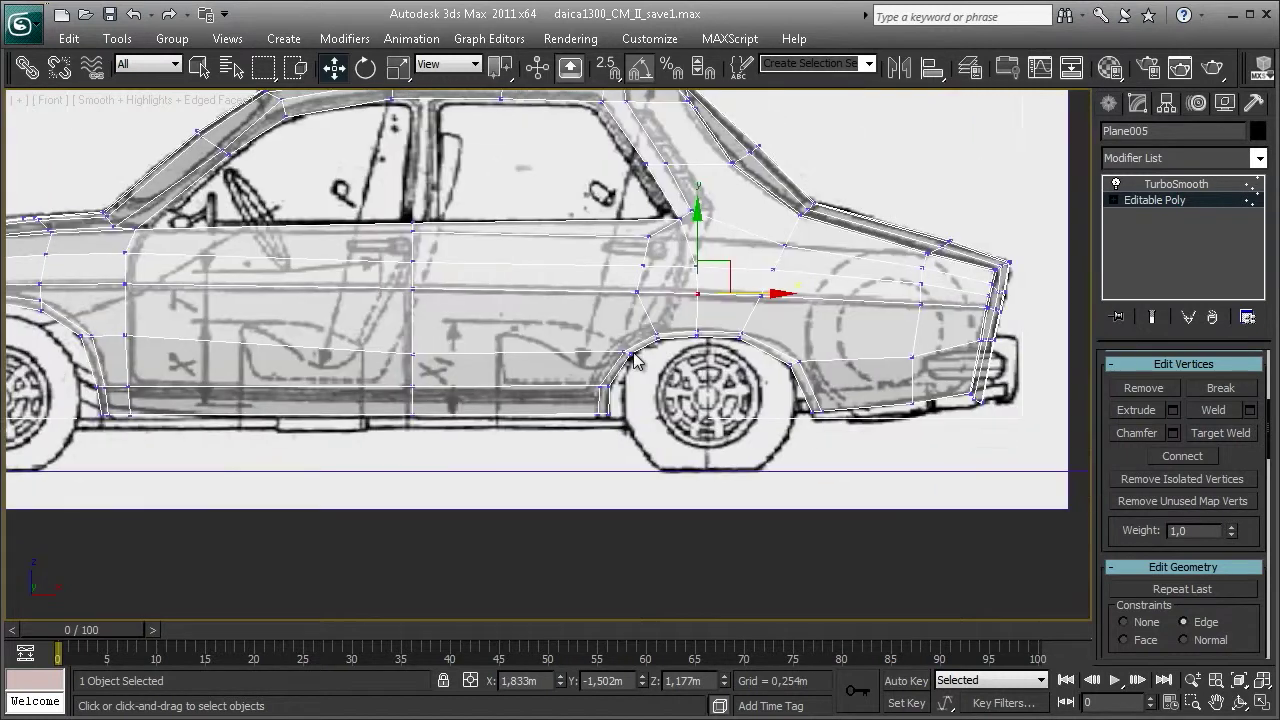
pyautogui.scroll(2, 586, 371)
pyautogui.scroll(2, 612, 453)
pyautogui.moveTo(611, 453); pyautogui.dragTo(658, 523, button='middle')
pyautogui.scroll(-2, 658, 523)
pyautogui.moveTo(574, 393); pyautogui.dragTo(610, 428)
pyautogui.scroll(-2, 662, 400)
pyautogui.scroll(5, 571, 397)
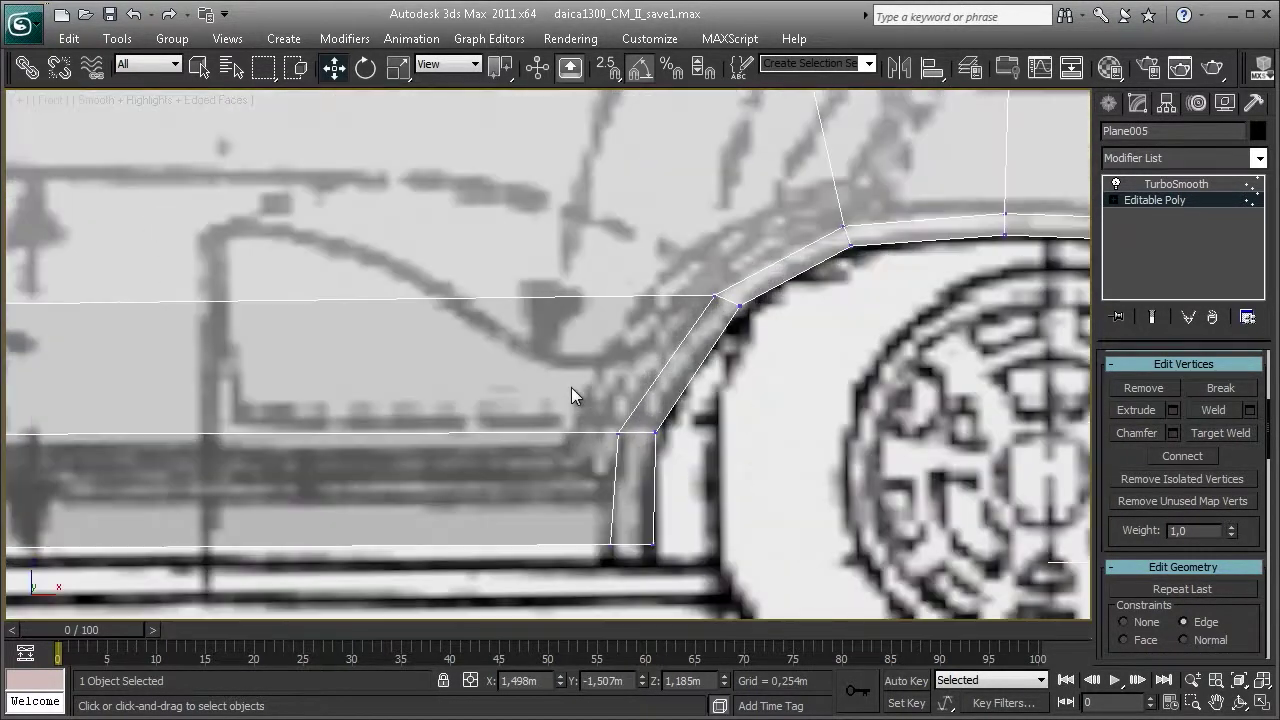
pyautogui.moveTo(647, 587)
pyautogui.mouseDown()
pyautogui.moveTo(660, 530)
pyautogui.moveTo(693, 491)
pyautogui.mouseUp()
pyautogui.moveTo(708, 287); pyautogui.dragTo(643, 360, button='middle')
pyautogui.moveTo(677, 366); pyautogui.dragTo(682, 368)
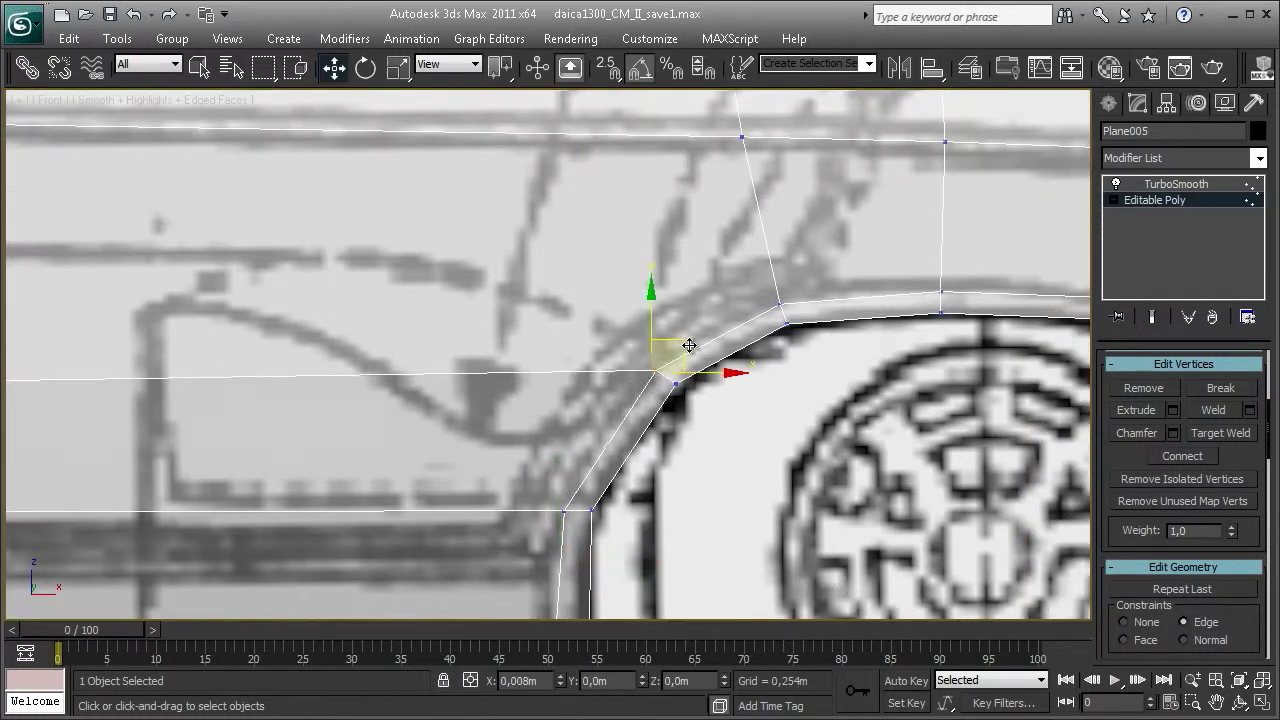
# - Move the next arch vertex right, then select the door-window corner vertex
pyautogui.click(782, 302)
pyautogui.moveTo(786, 251); pyautogui.dragTo(945, 250)
pyautogui.scroll(-3, 945, 250)
pyautogui.moveTo(945, 250)
pyautogui.mouseDown(button='middle')
pyautogui.moveTo(794, 338)
pyautogui.moveTo(700, 414)
pyautogui.mouseUp(button='middle')
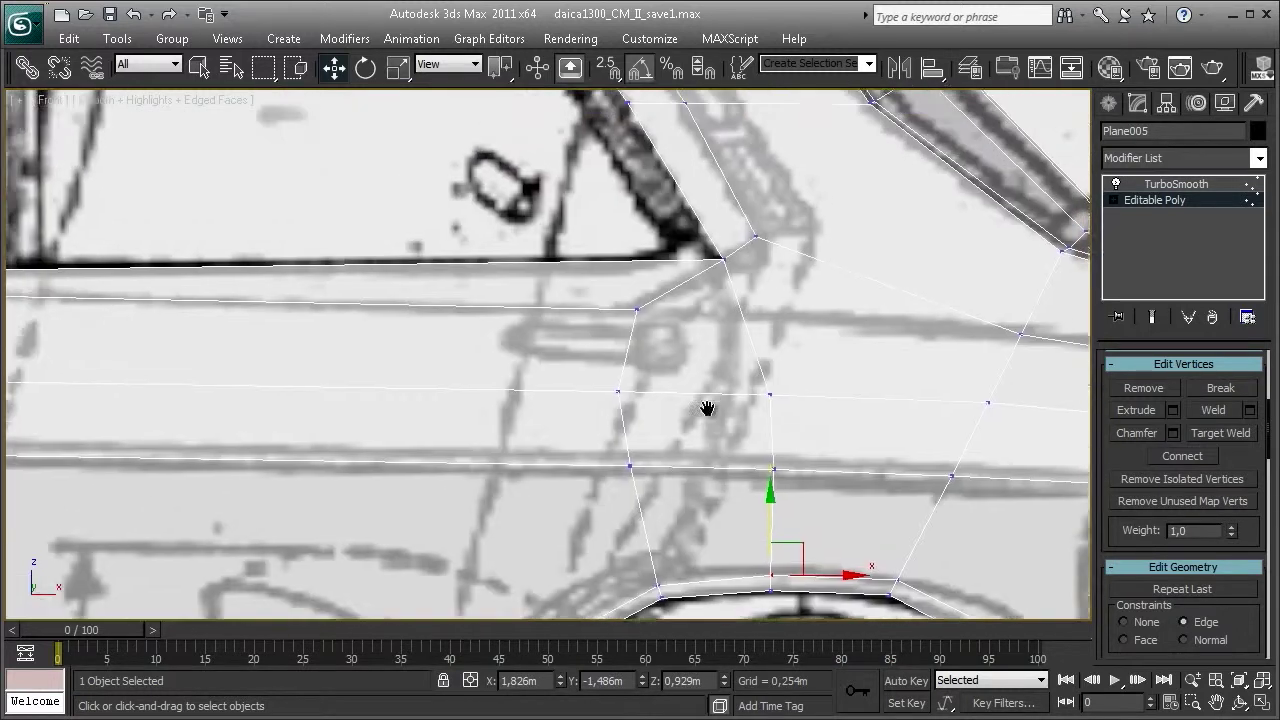
pyautogui.click(627, 348)
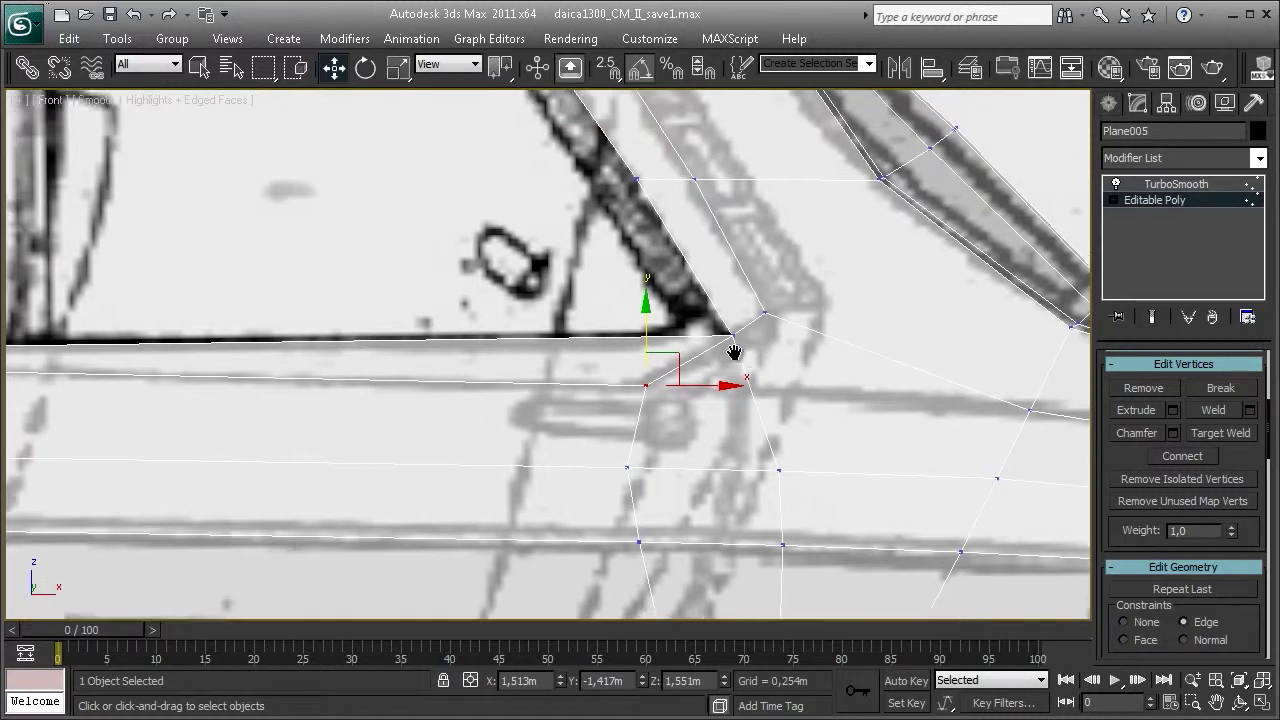
pyautogui.moveTo(715, 330); pyautogui.dragTo(728, 364, button='middle')
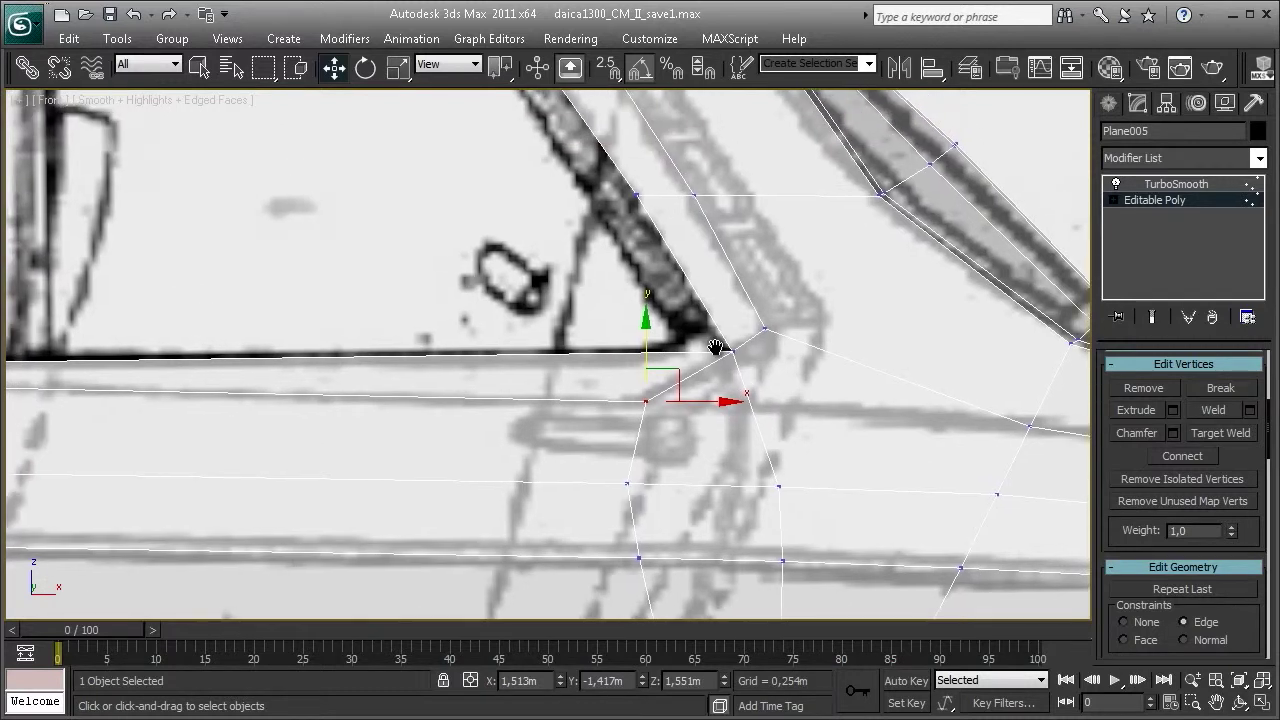
pyautogui.scroll(-1, 728, 364)
pyautogui.scroll(-2, 728, 364)
pyautogui.scroll(-1, 728, 364)
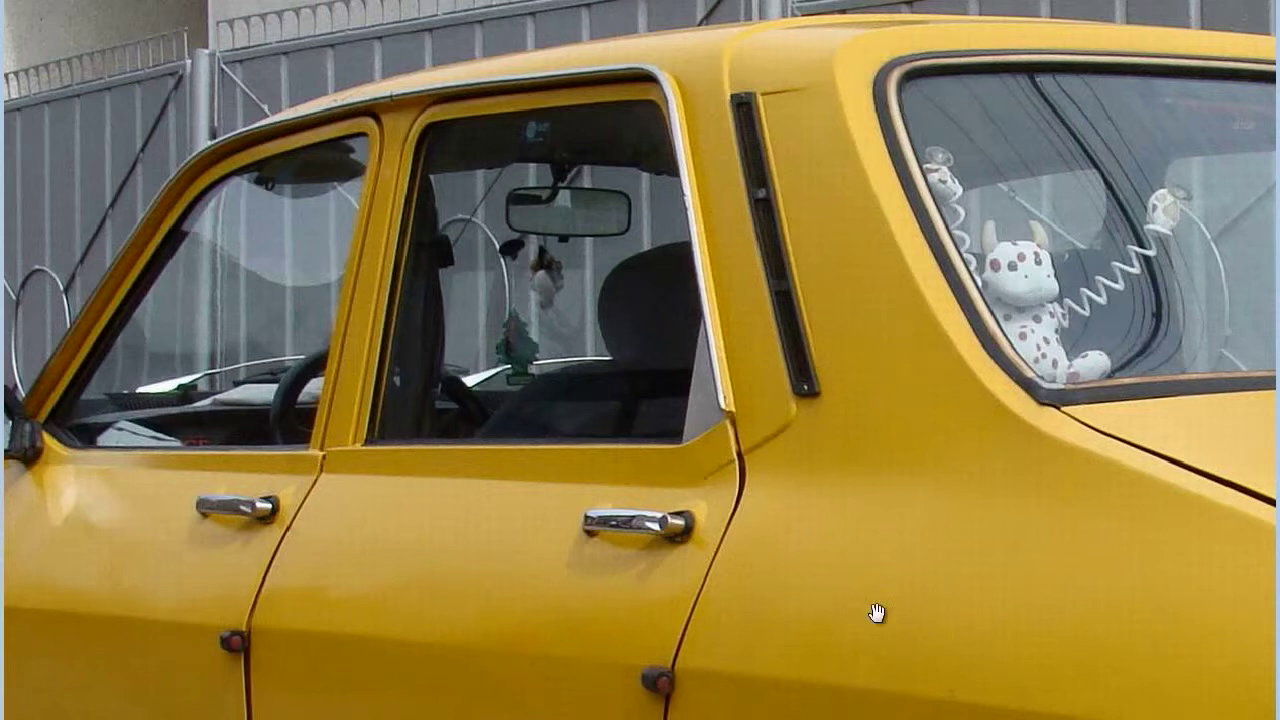
# - Cancel a started Cut and inspect the window-corner edge in wireframe
pyautogui.scroll(2, 670, 400)
pyautogui.scroll(1, 685, 375)
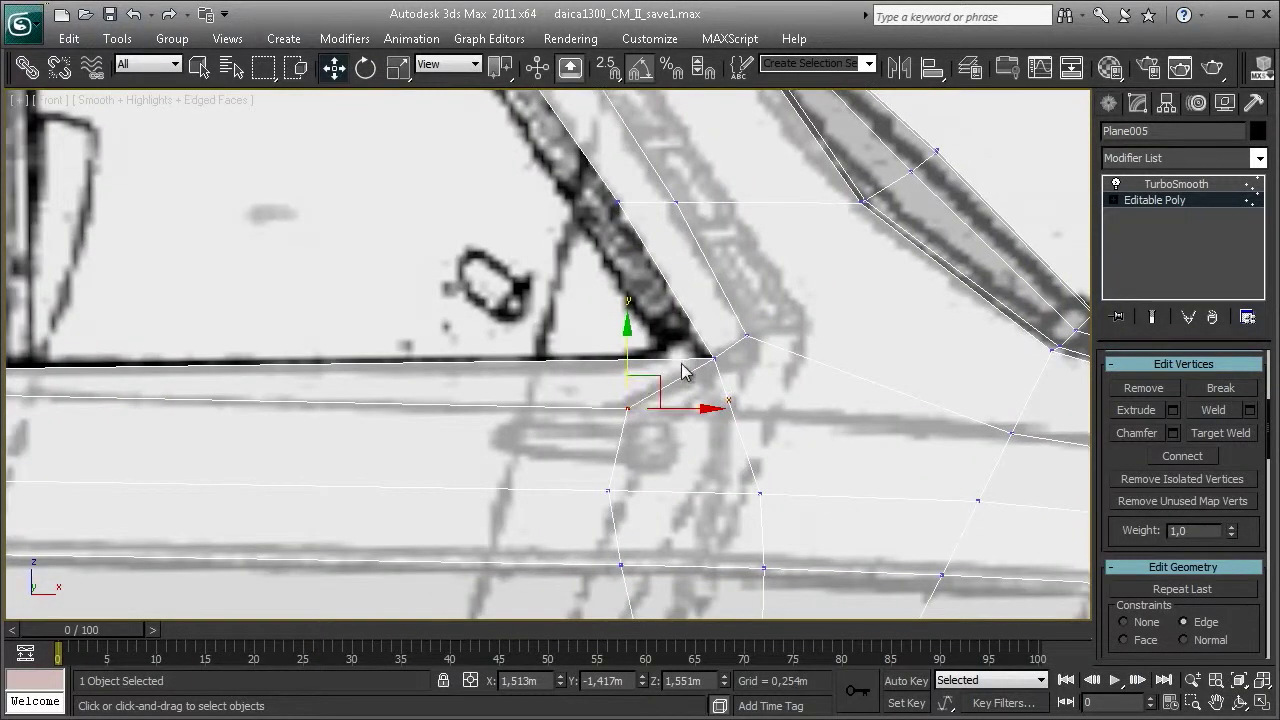
pyautogui.scroll(1, 716, 368)
pyautogui.scroll(-2, 549, 360)
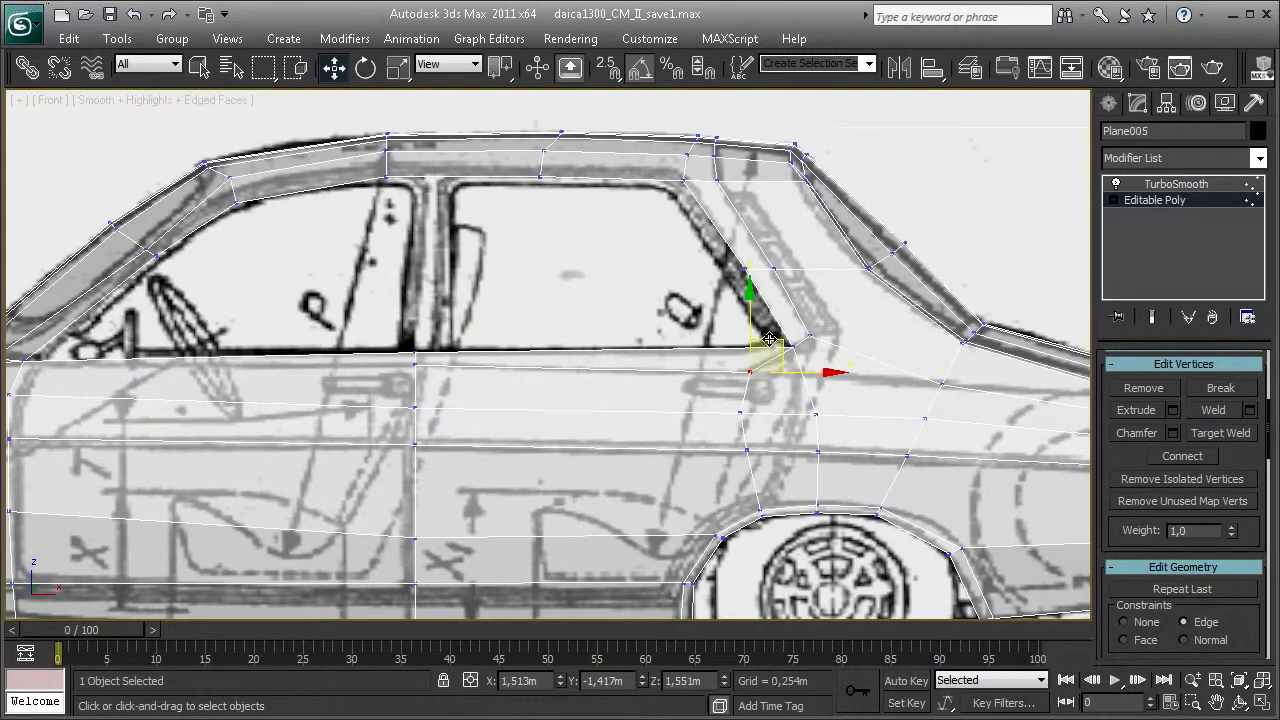
pyautogui.scroll(2, 769, 340)
pyautogui.scroll(1, 523, 400)
pyautogui.scroll(1, 694, 374)
pyautogui.rightClick(694, 370)
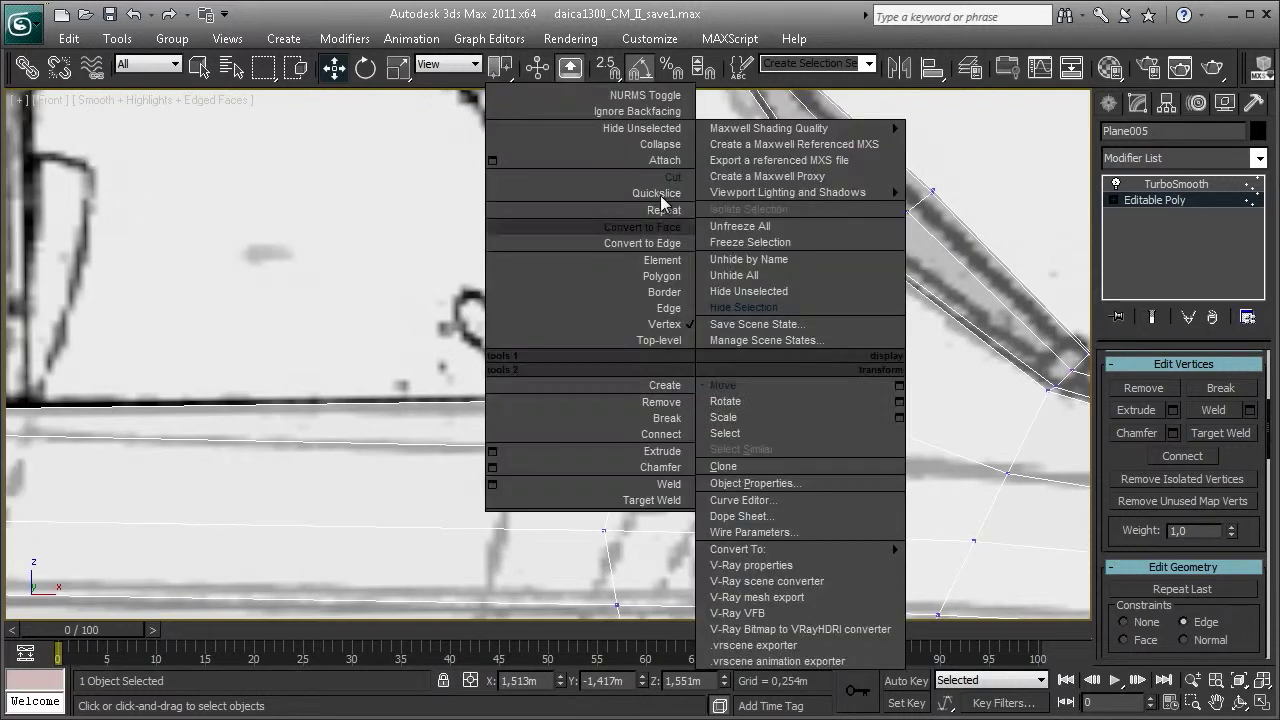
pyautogui.click(625, 177)
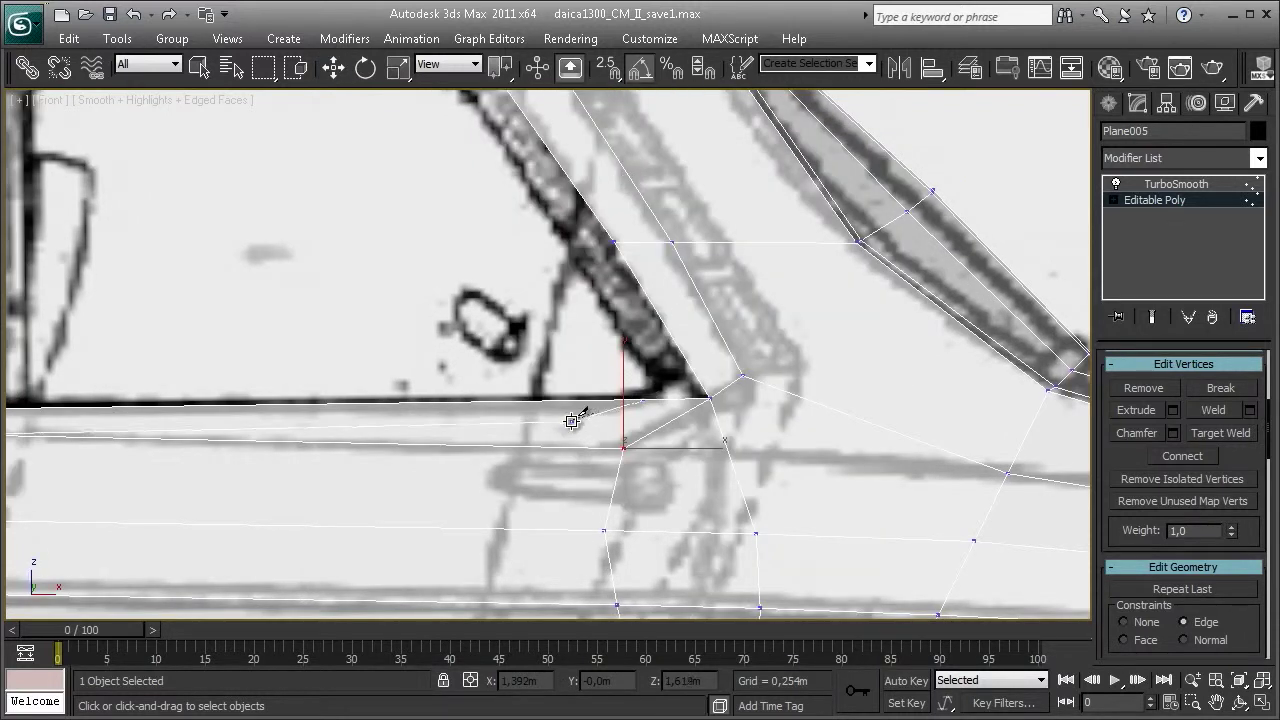
pyautogui.press('w')
pyautogui.press('F3')
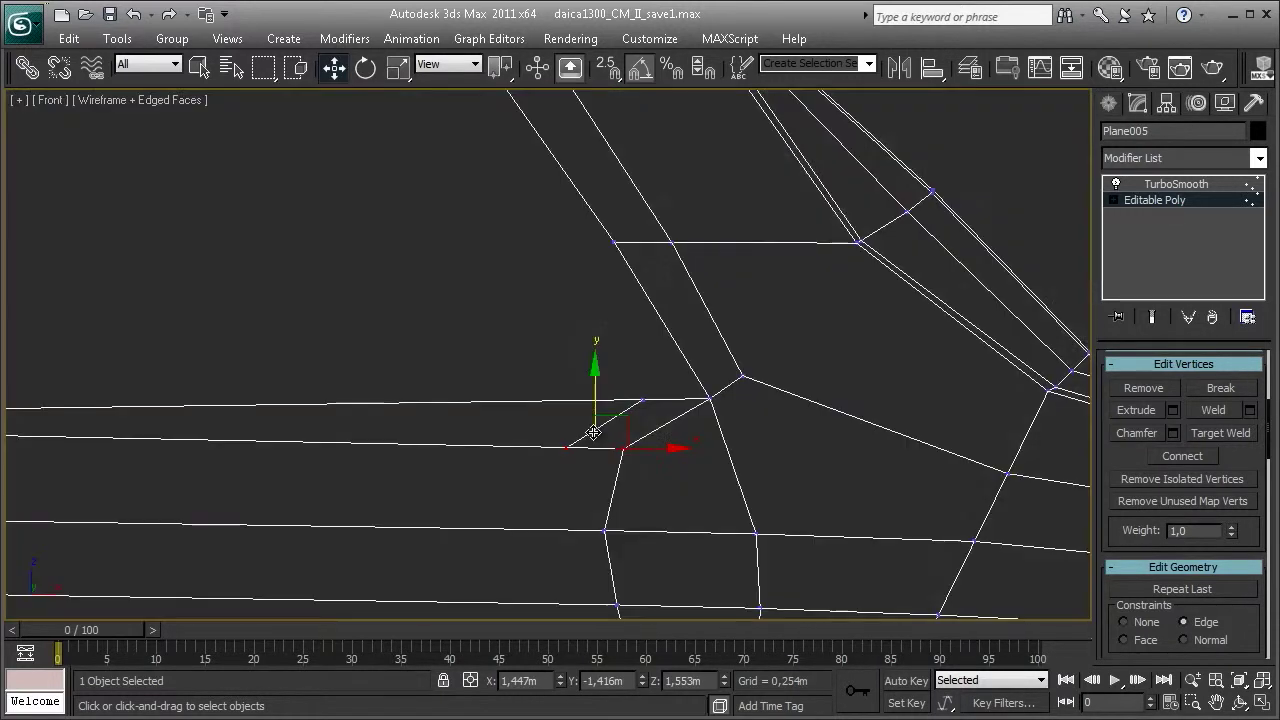
pyautogui.press('2')
pyautogui.click(608, 422)
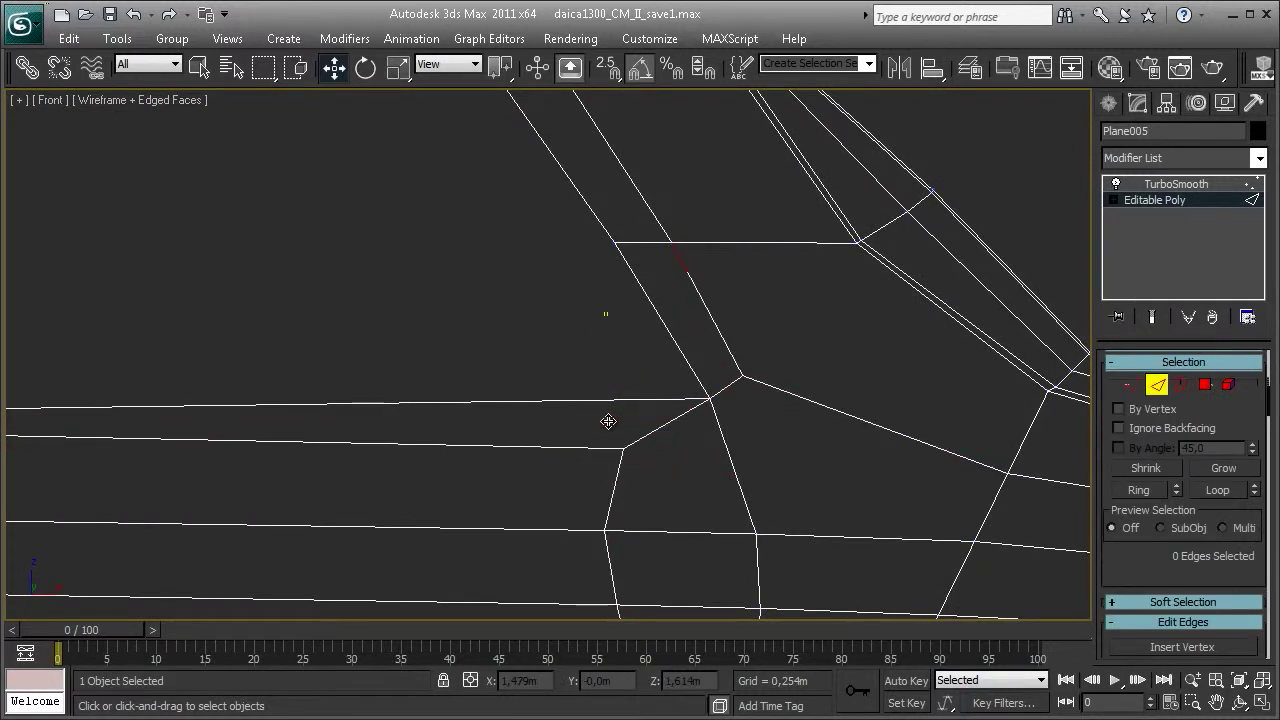
pyautogui.press('1')
pyautogui.press('F3')
# - Select the window-corner vertex and zoom in close on the corner vertices
pyautogui.moveTo(562, 463); pyautogui.dragTo(586, 466)
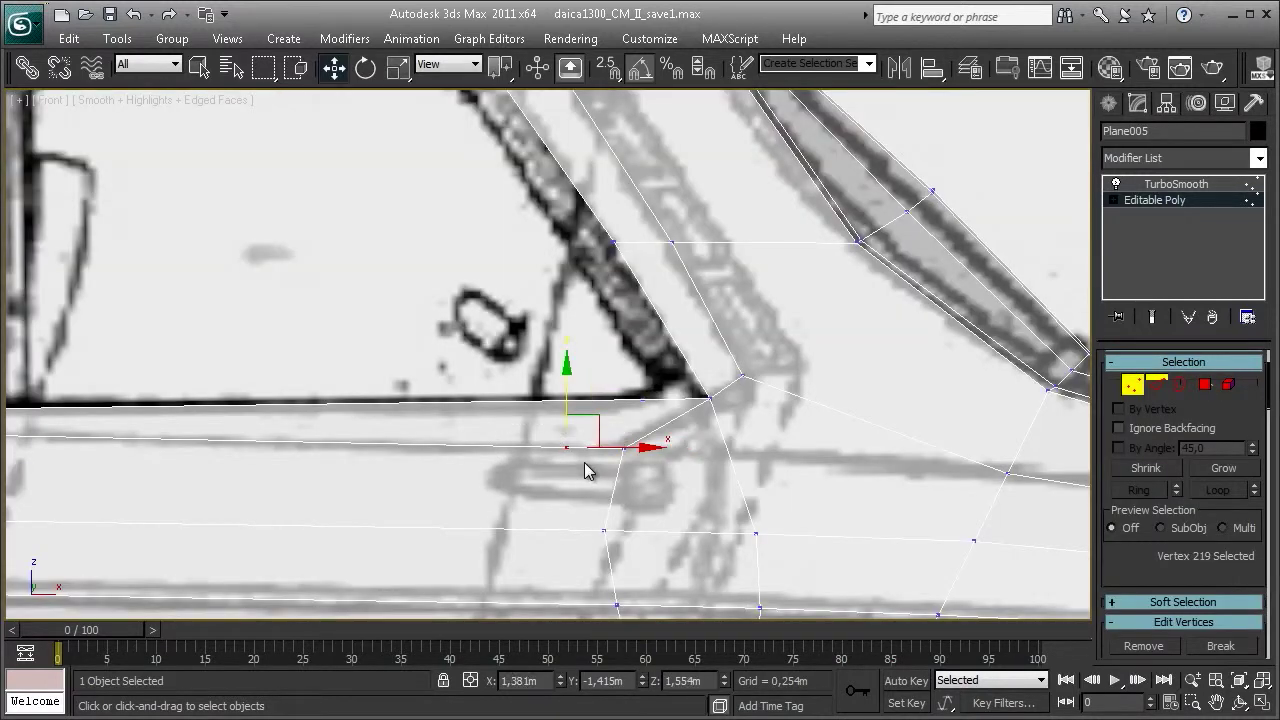
pyautogui.click(586, 471)
pyautogui.press('F3')
pyautogui.click(643, 398)
pyautogui.press('F3')
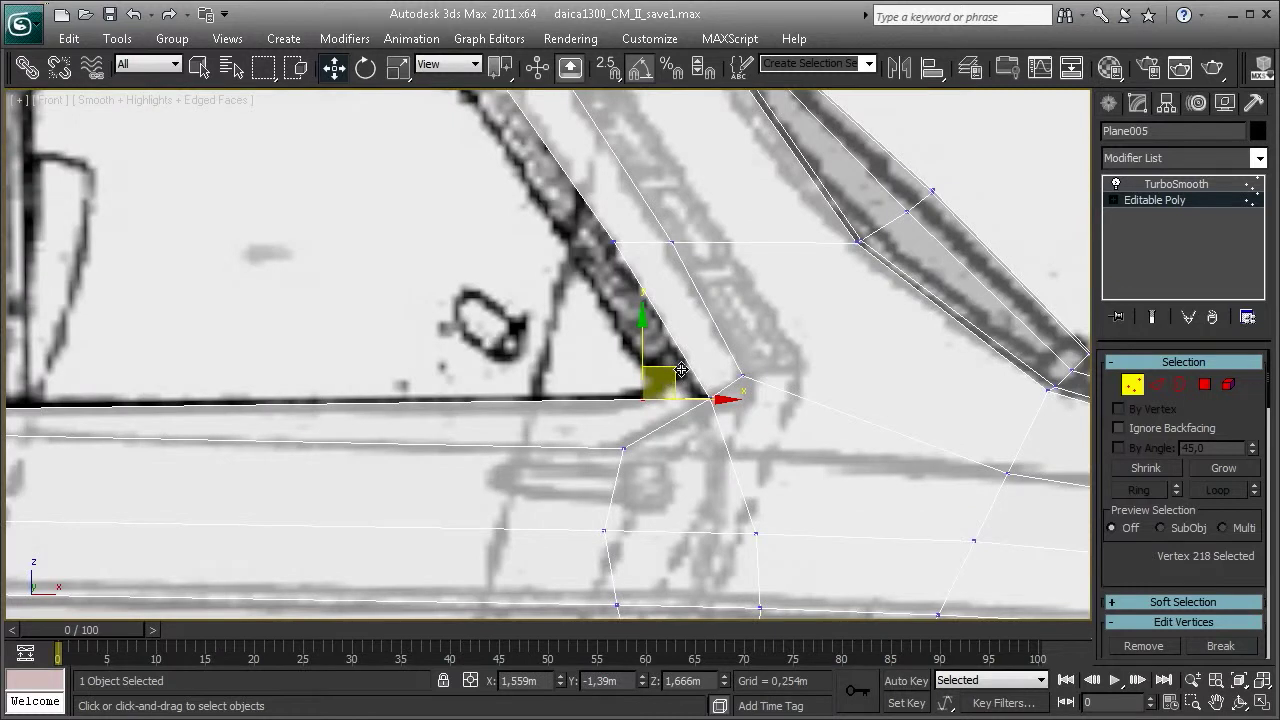
pyautogui.scroll(-3, 1150, 600)
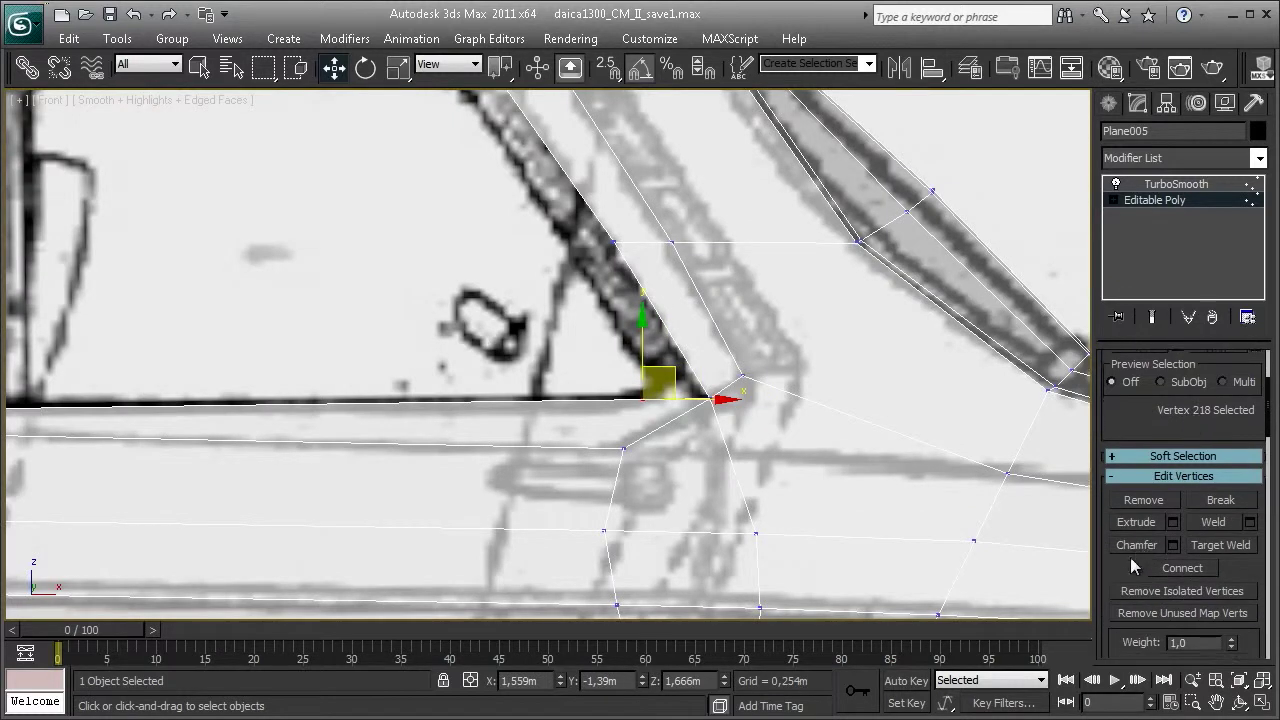
pyautogui.scroll(-3, 1133, 563)
pyautogui.moveTo(611, 387); pyautogui.dragTo(628, 445, button='middle')
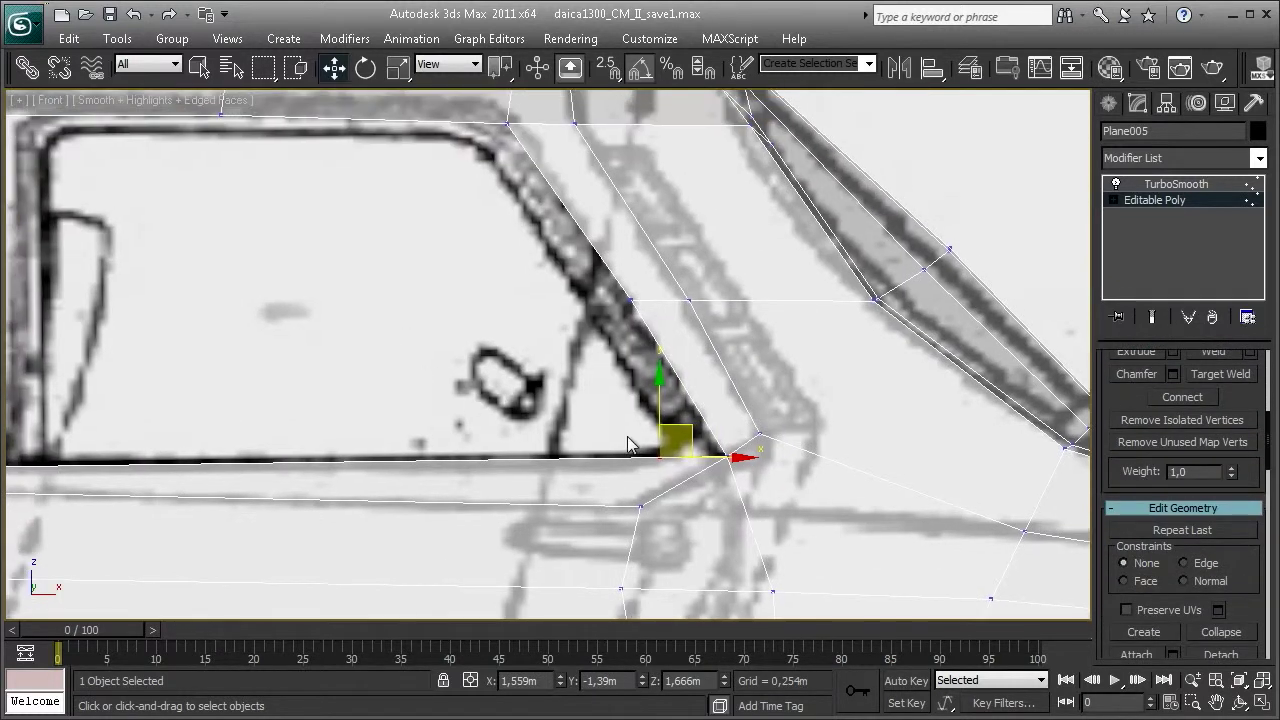
pyautogui.click(752, 356)
pyautogui.moveTo(758, 358); pyautogui.dragTo(786, 348, button='middle')
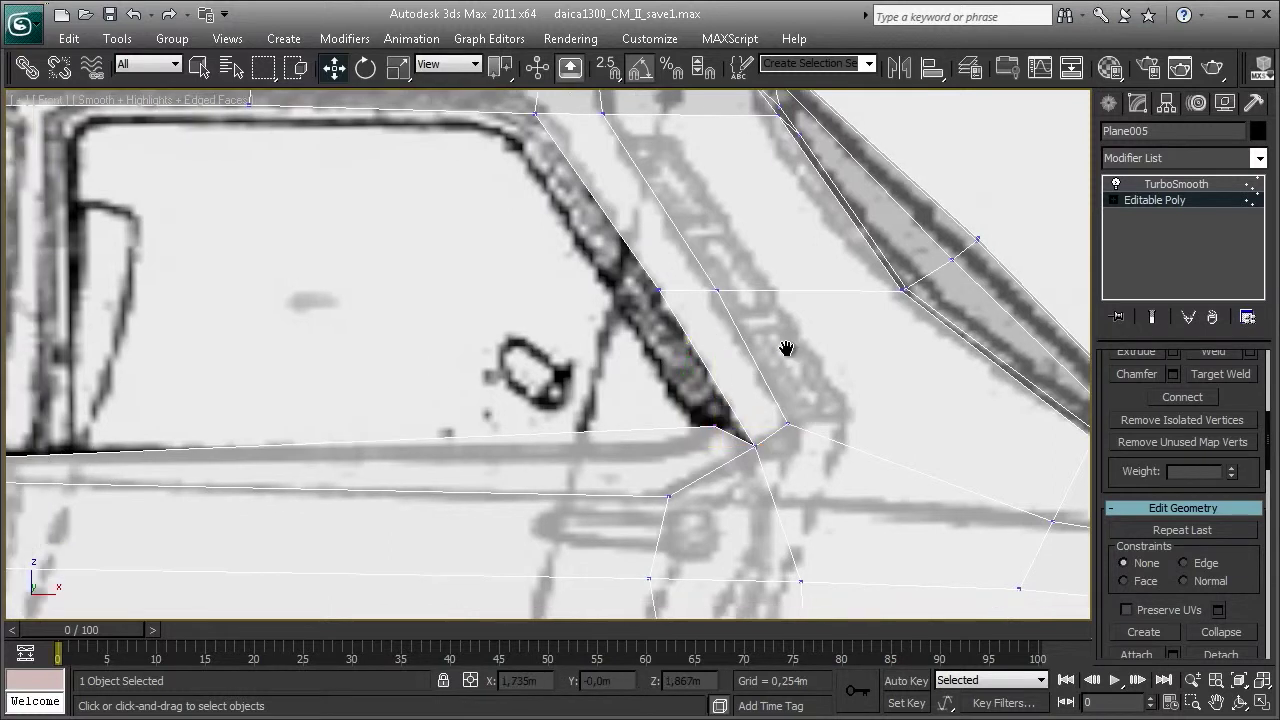
pyautogui.scroll(-5, 786, 348)
pyautogui.scroll(5, 585, 357)
pyautogui.moveTo(575, 381); pyautogui.dragTo(715, 383, button='middle')
pyautogui.scroll(4, 657, 382)
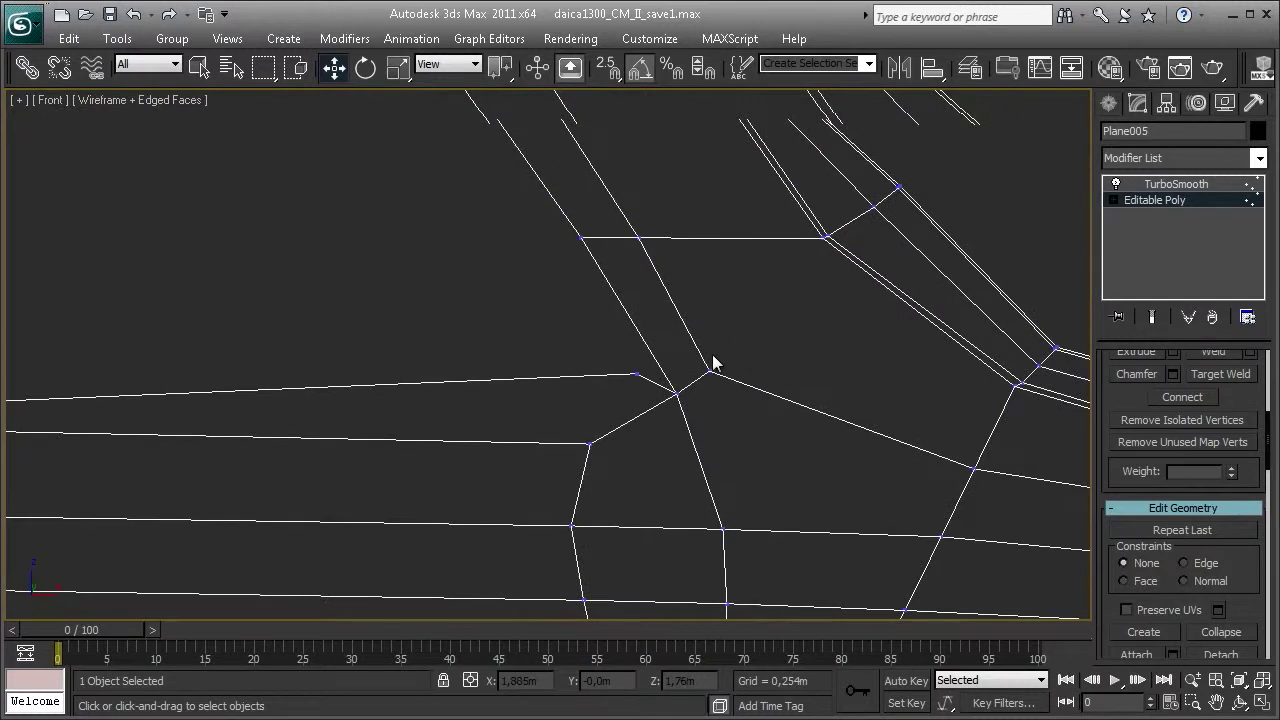
pyautogui.scroll(-2, 714, 363)
# - Set vertex Constraints to Edge and shift the corner and pillar-line vertices
pyautogui.moveTo(791, 495); pyautogui.dragTo(785, 467)
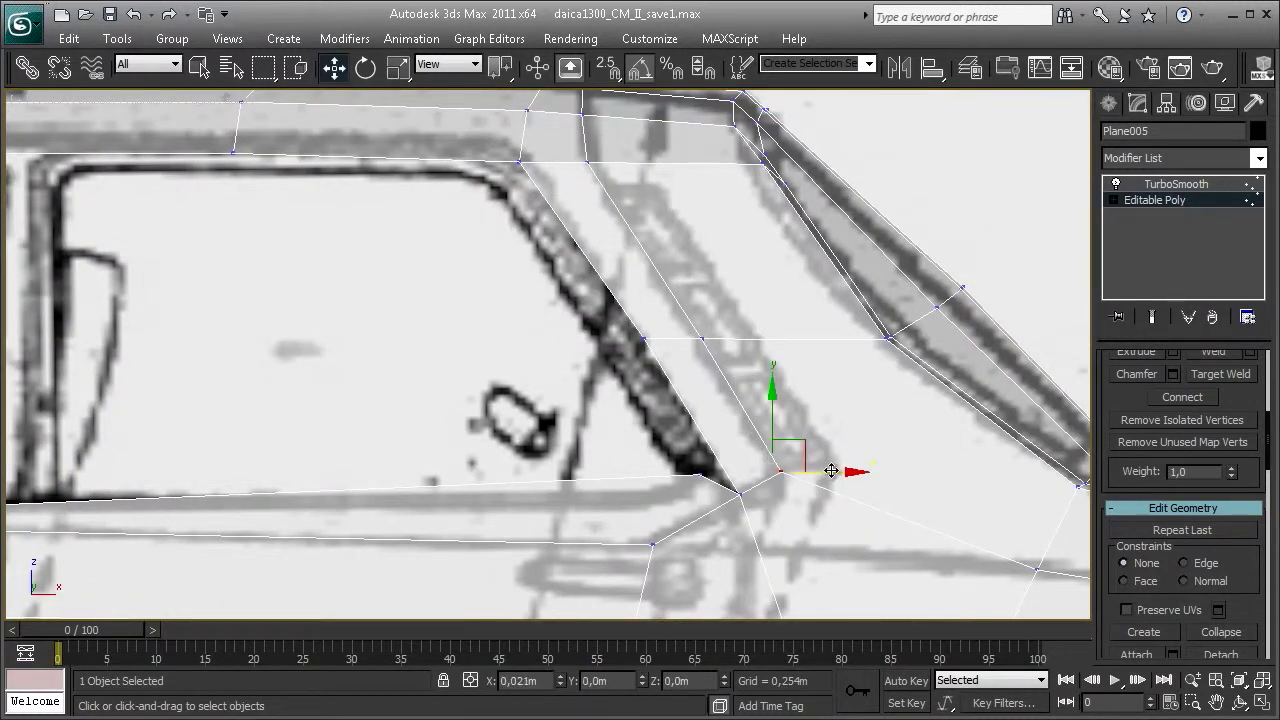
pyautogui.click(702, 339)
pyautogui.click(1185, 563)
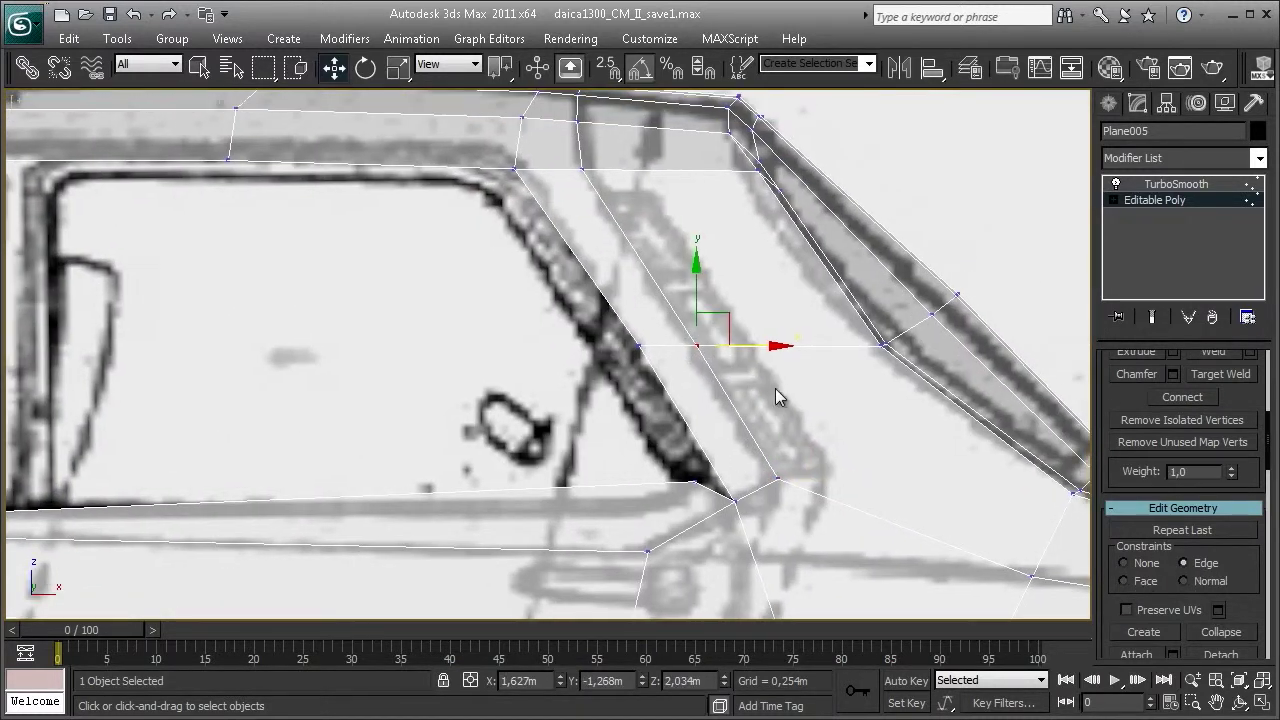
pyautogui.moveTo(573, 155); pyautogui.dragTo(594, 317, button='middle')
pyautogui.click(610, 322)
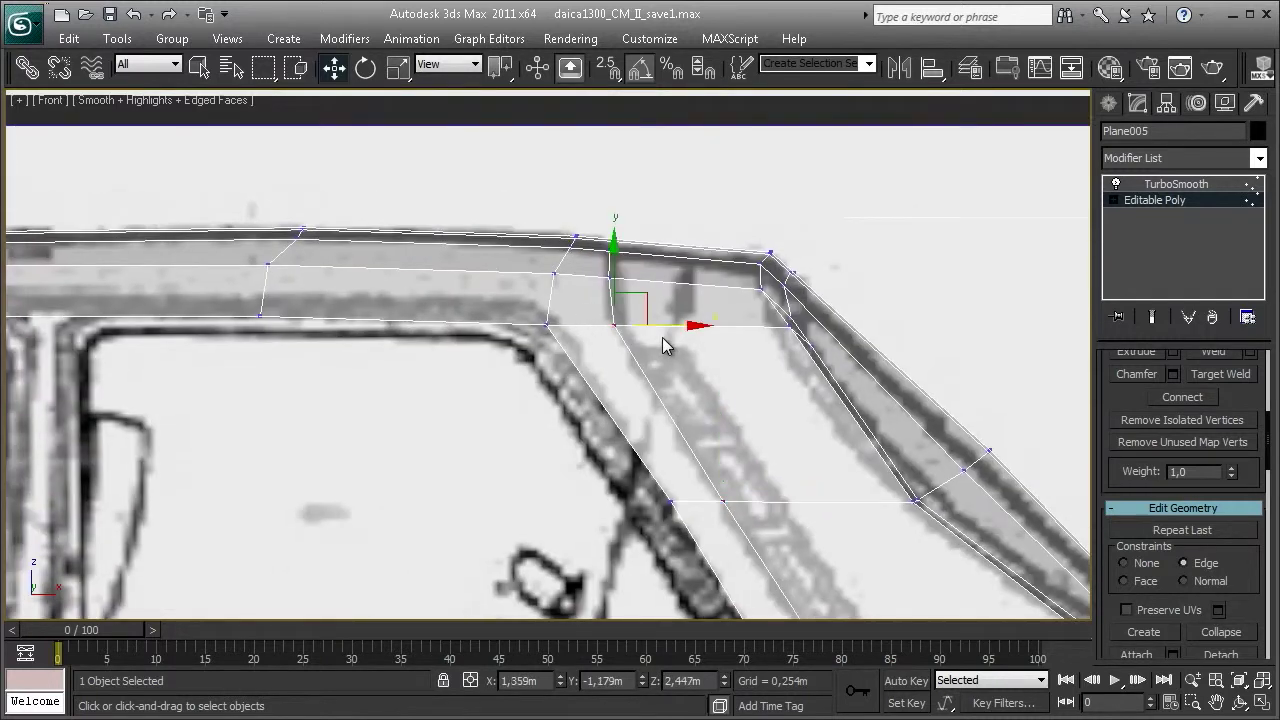
pyautogui.scroll(-3, 668, 345)
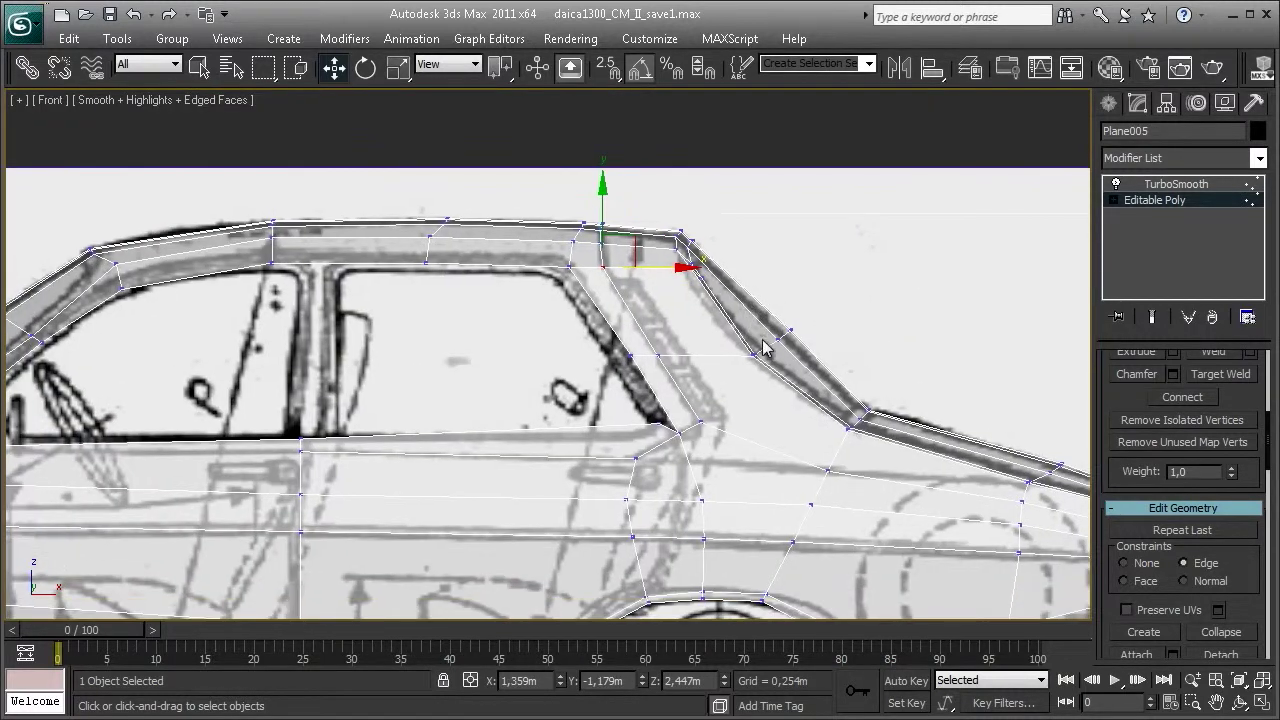
pyautogui.scroll(3, 760, 380)
pyautogui.scroll(2, 600, 380)
# - Return to the straight-on Front view and select the door-window corner vertex
pyautogui.moveTo(632, 291); pyautogui.dragTo(737, 356, button='middle')
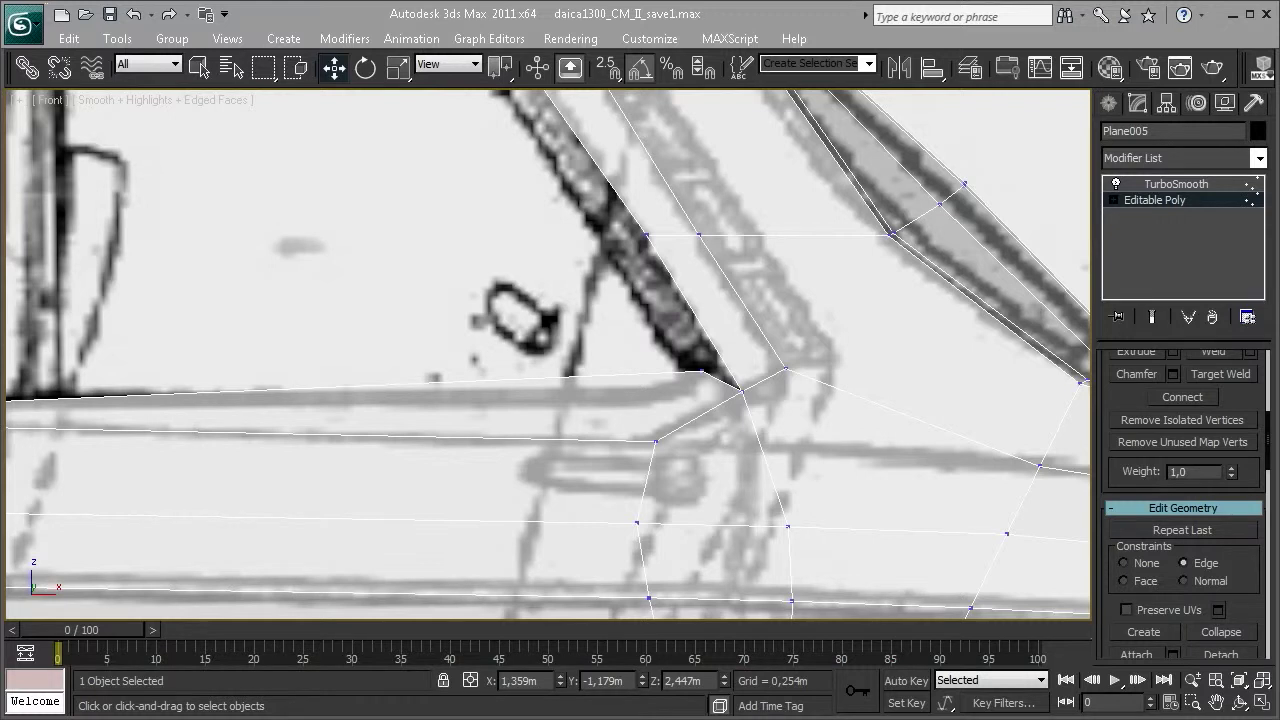
pyautogui.moveTo(716, 390)
pyautogui.keyDown('alt'); pyautogui.mouseDown(button='middle')
pyautogui.moveTo(772, 366)
pyautogui.moveTo(724, 334)
pyautogui.moveTo(717, 288)
pyautogui.mouseUp(button='middle'); pyautogui.keyUp('alt')
pyautogui.press('f')
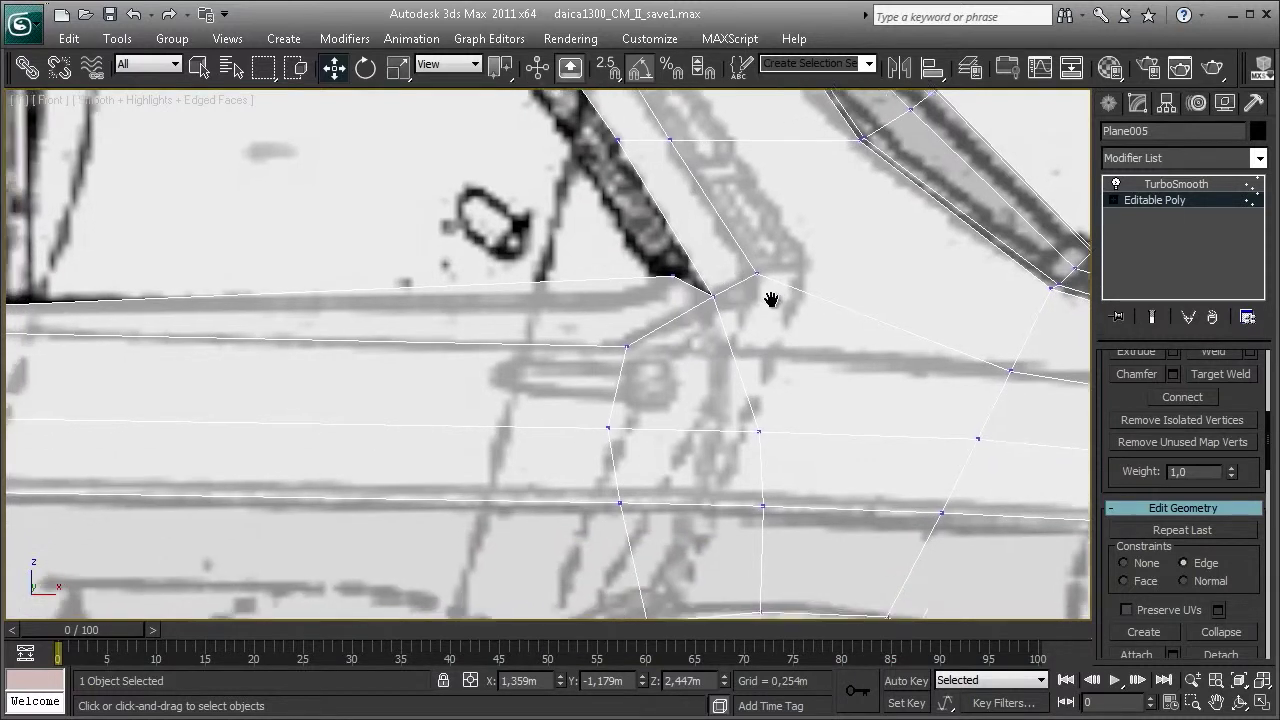
pyautogui.scroll(-3, 771, 294)
pyautogui.scroll(-2, 809, 206)
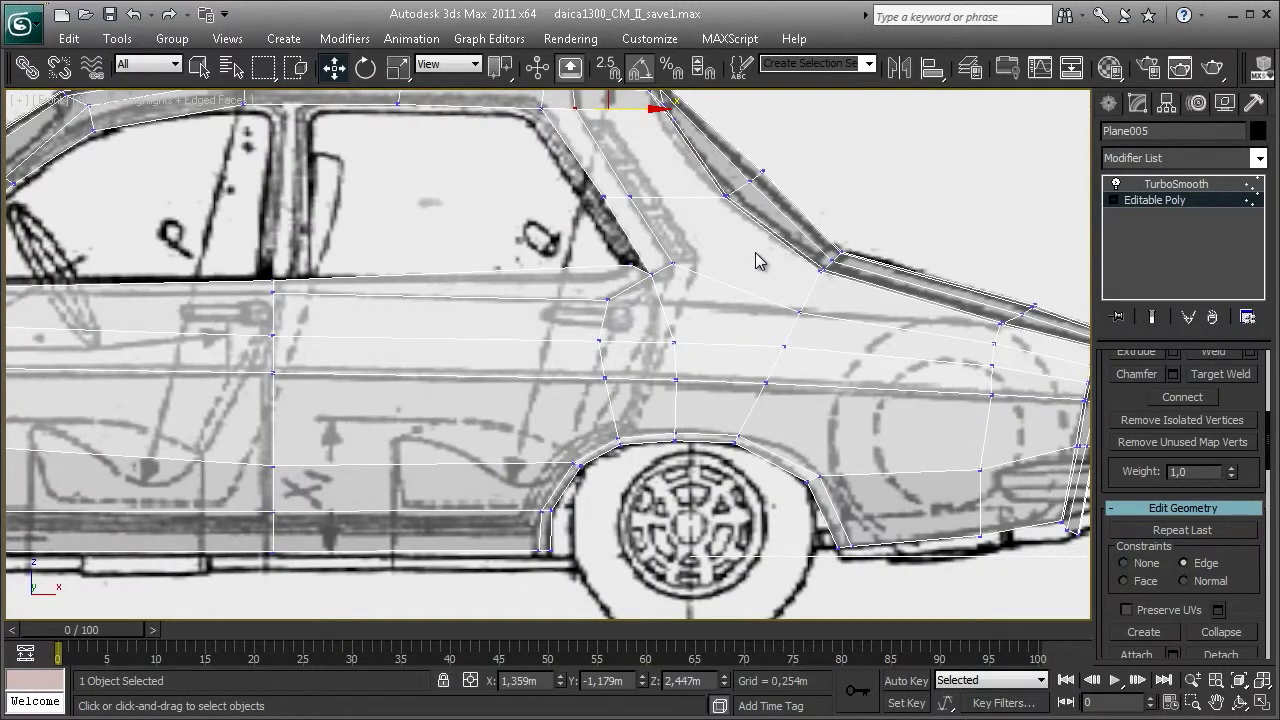
pyautogui.scroll(-1, 753, 264)
pyautogui.scroll(1, 748, 272)
pyautogui.scroll(2, 760, 285)
pyautogui.scroll(3, 720, 305)
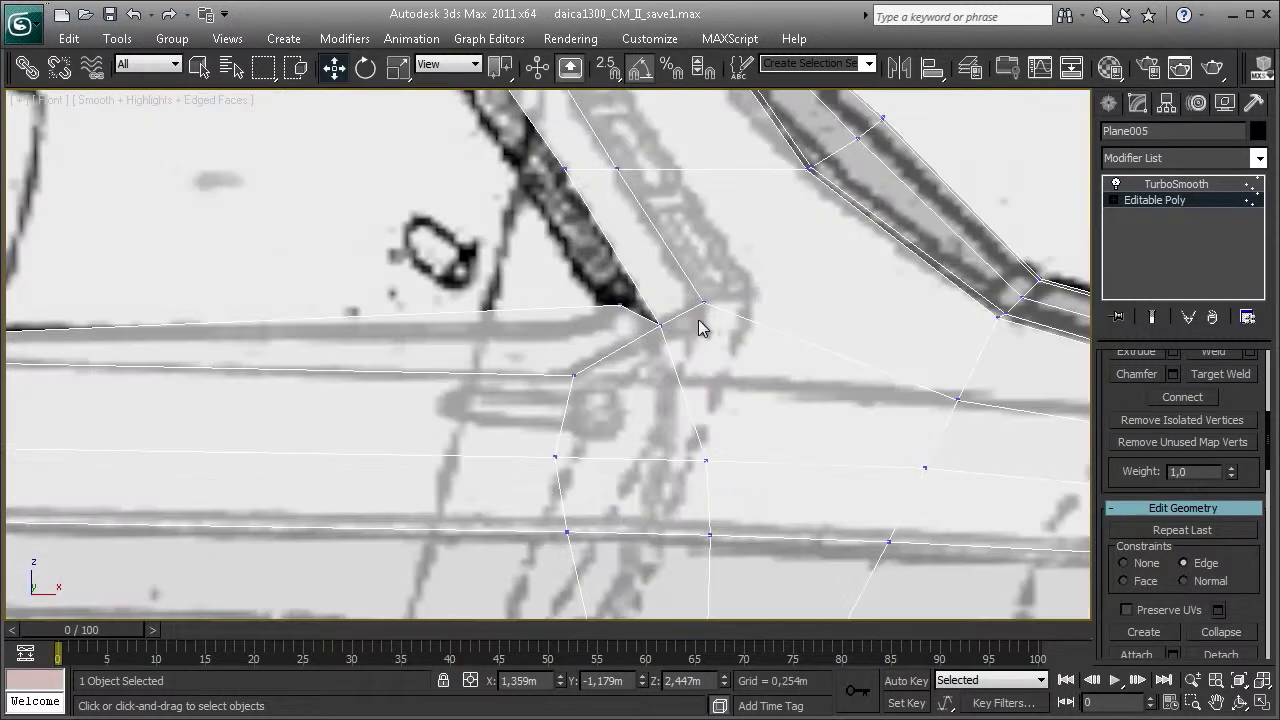
pyautogui.click(654, 322)
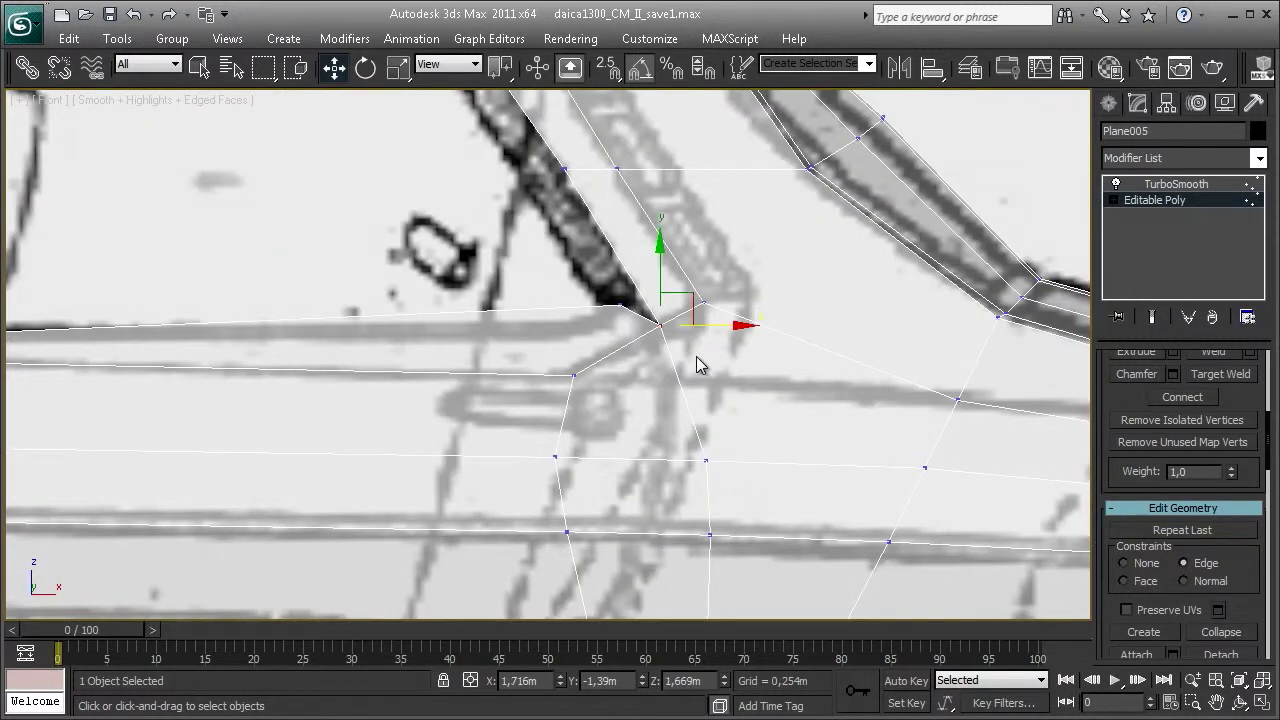
# - Maximise the Perspective viewport and orbit to an oblique view of the car side
pyautogui.rightClick(740, 322)
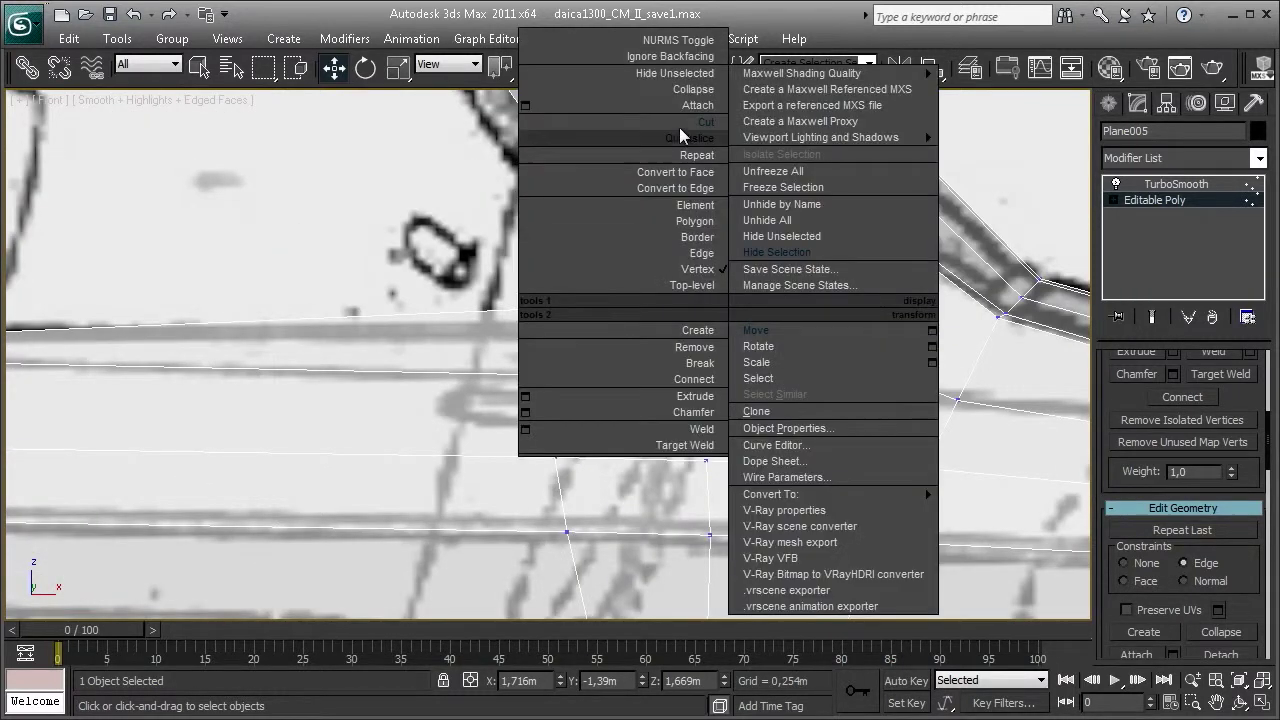
pyautogui.click(681, 123)
pyautogui.scroll(-1, 656, 335)
pyautogui.scroll(-2, 656, 335)
pyautogui.scroll(2, 656, 335)
pyautogui.hotkey('alt', 'w')
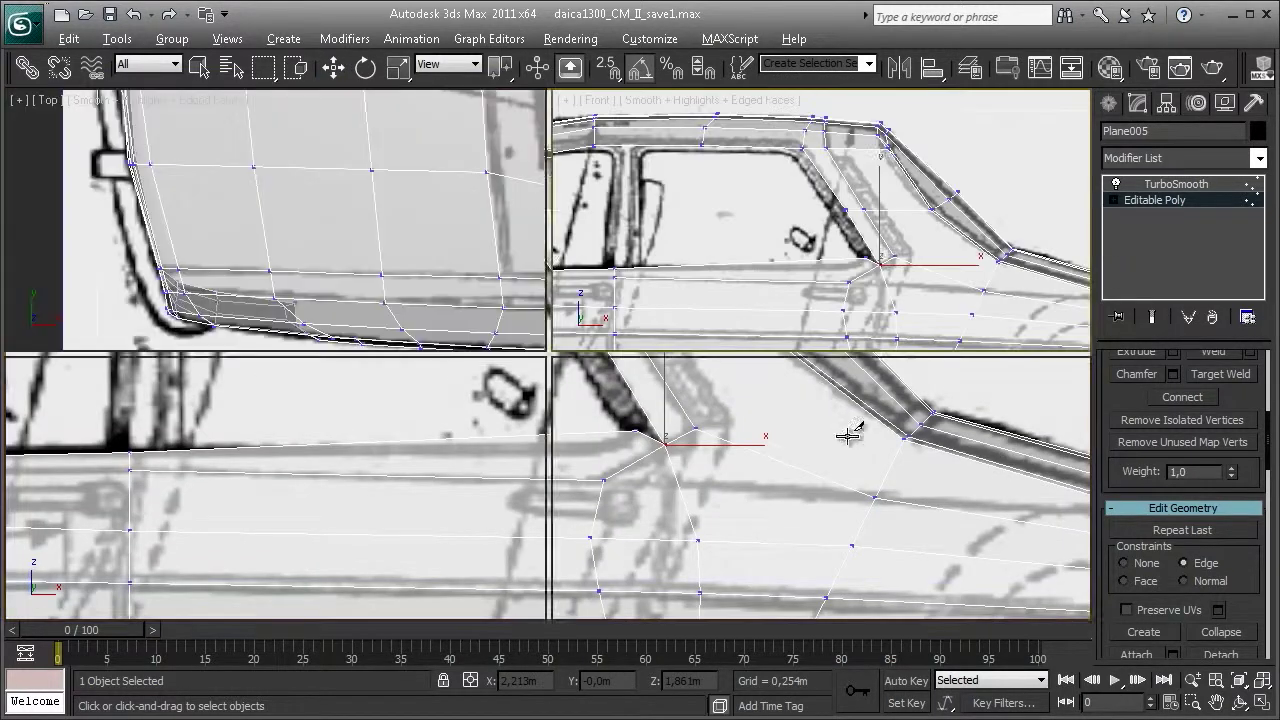
pyautogui.hotkey('alt', 'w')
pyautogui.keyDown('alt'); pyautogui.moveTo(851, 523); pyautogui.dragTo(627, 215, button='middle'); pyautogui.keyUp('alt')
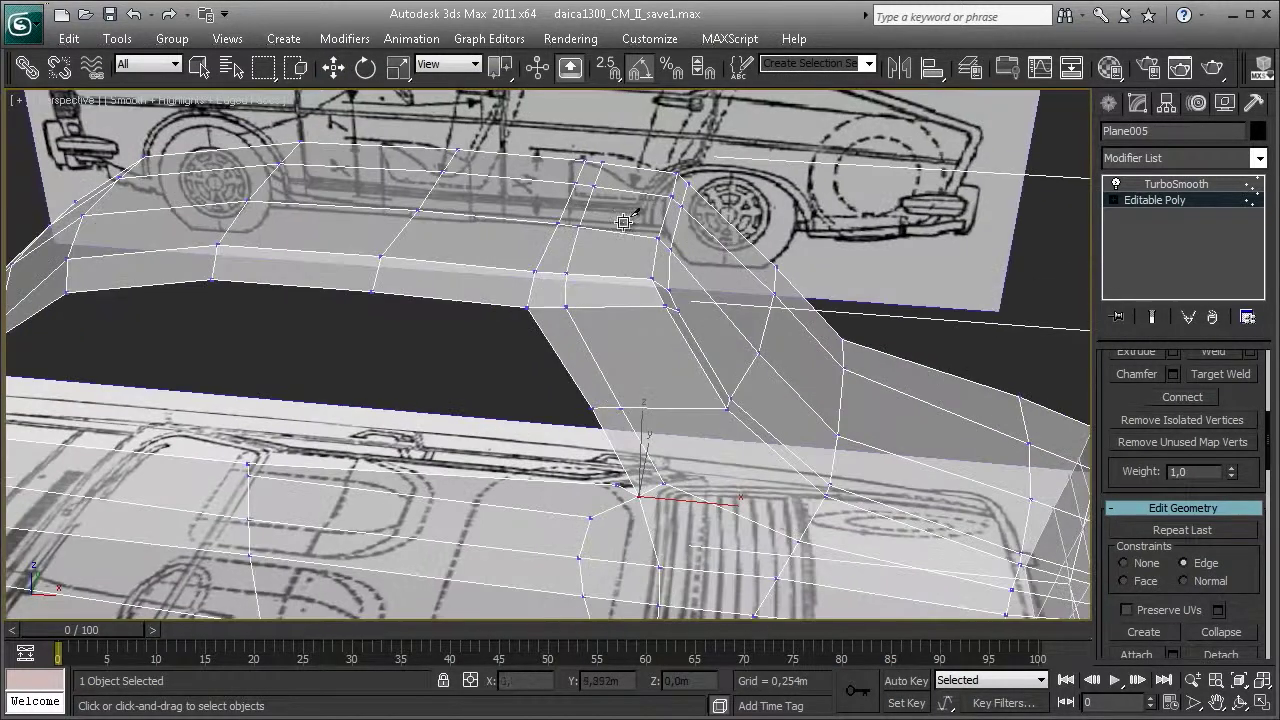
# - Select the lower-body edges and Connect them with a new edge loop slid to 90
pyautogui.press('w')
pyautogui.press('2')
pyautogui.click(625, 165)
pyautogui.keyDown('ctrl'); pyautogui.click(620, 188); pyautogui.keyUp('ctrl')
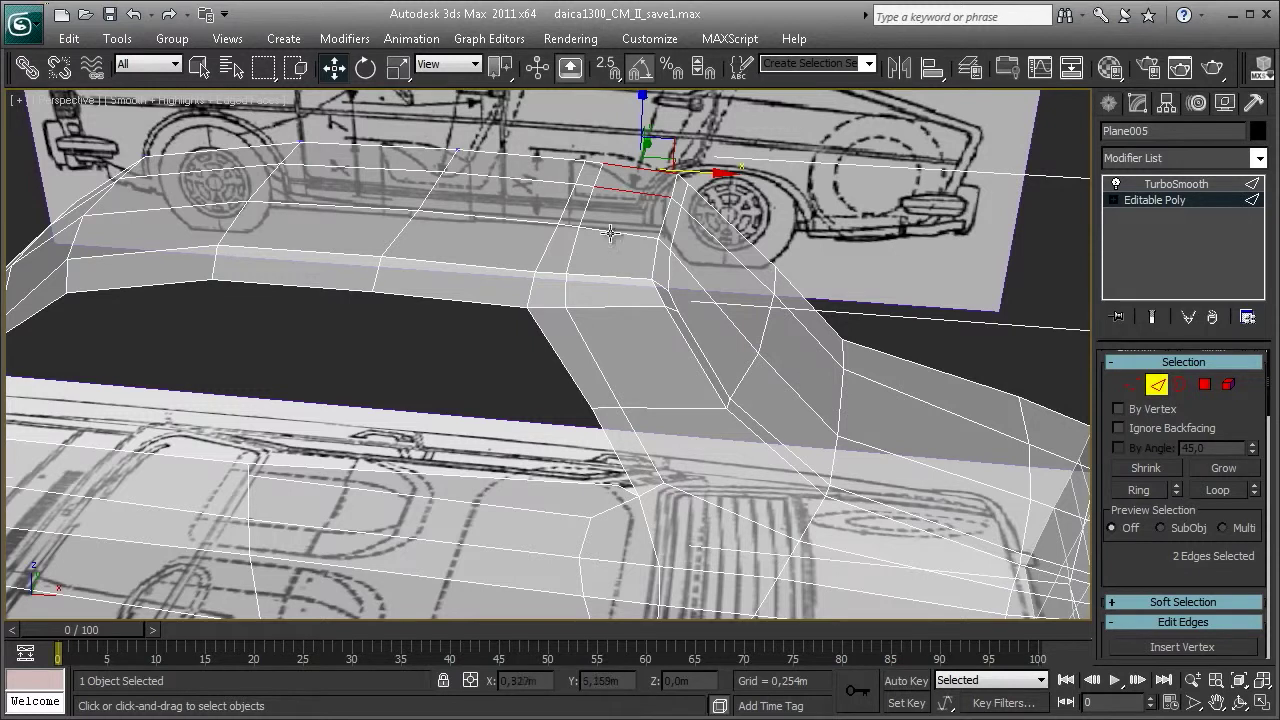
pyautogui.moveTo(631, 363); pyautogui.dragTo(614, 245, button='middle')
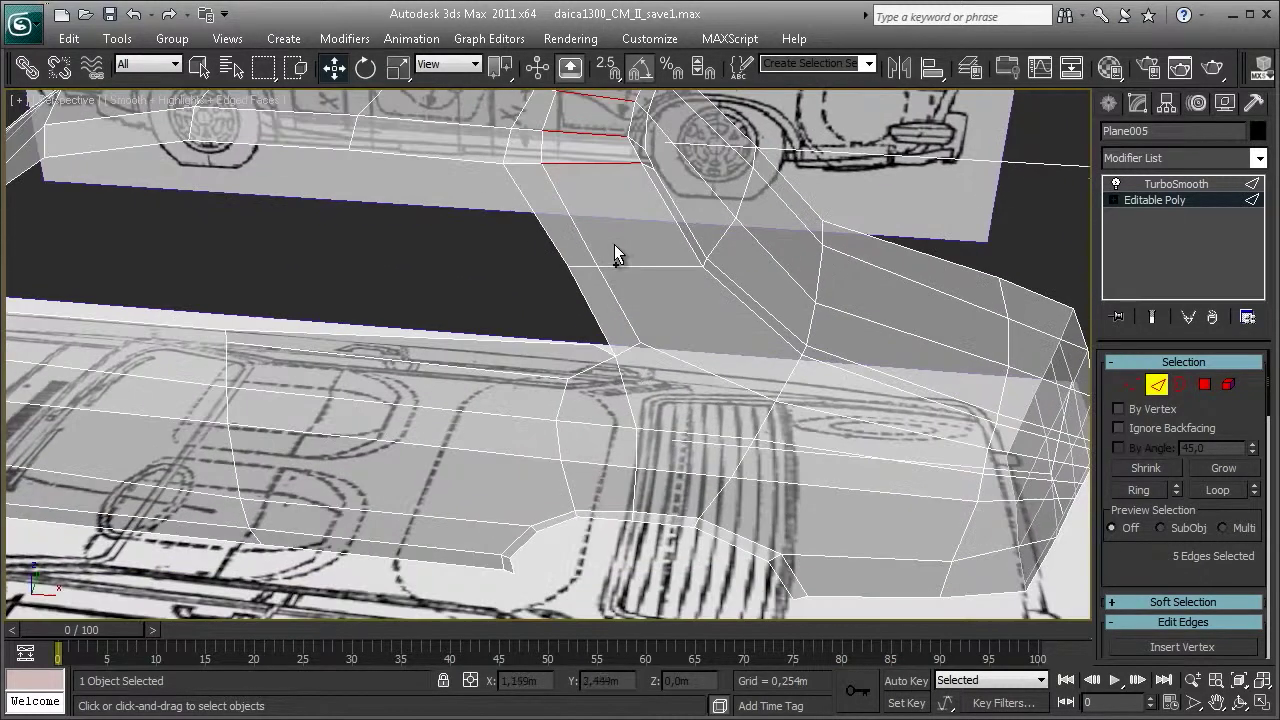
pyautogui.keyDown('ctrl'); pyautogui.click(675, 355); pyautogui.keyUp('ctrl')
pyautogui.rightClick(665, 315)
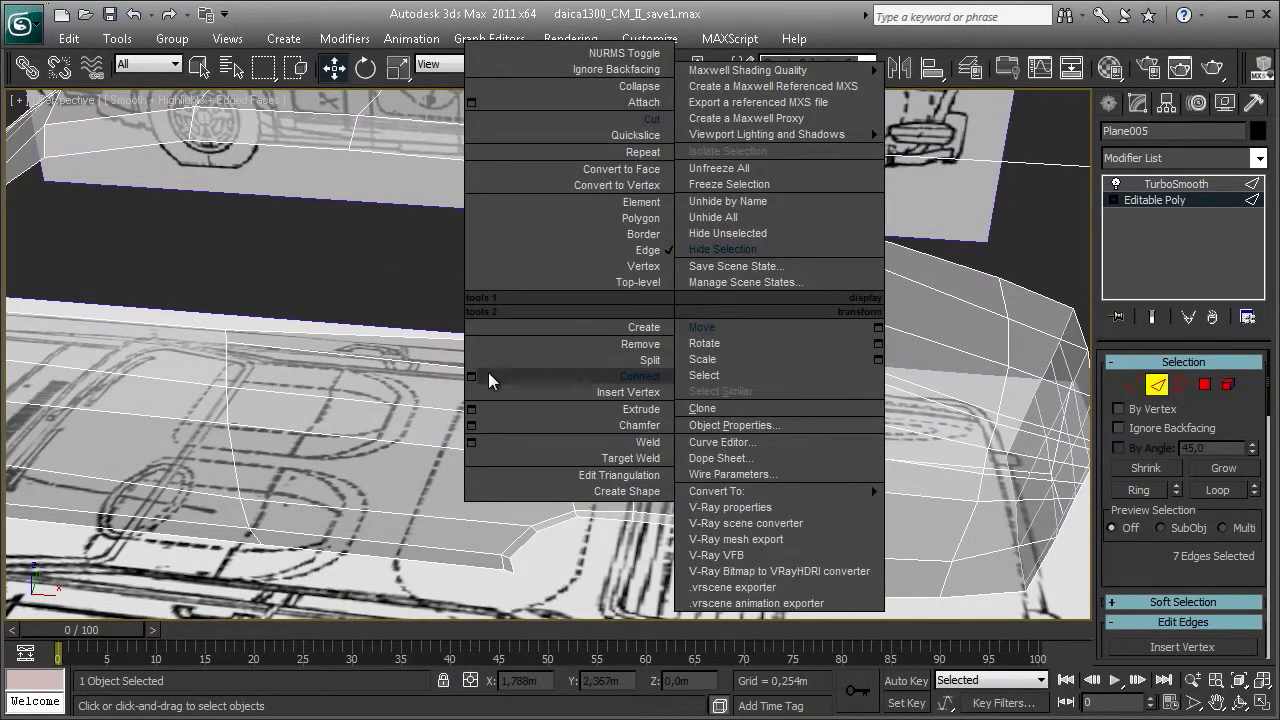
pyautogui.click(469, 372)
pyautogui.moveTo(645, 388); pyautogui.dragTo(820, 393)
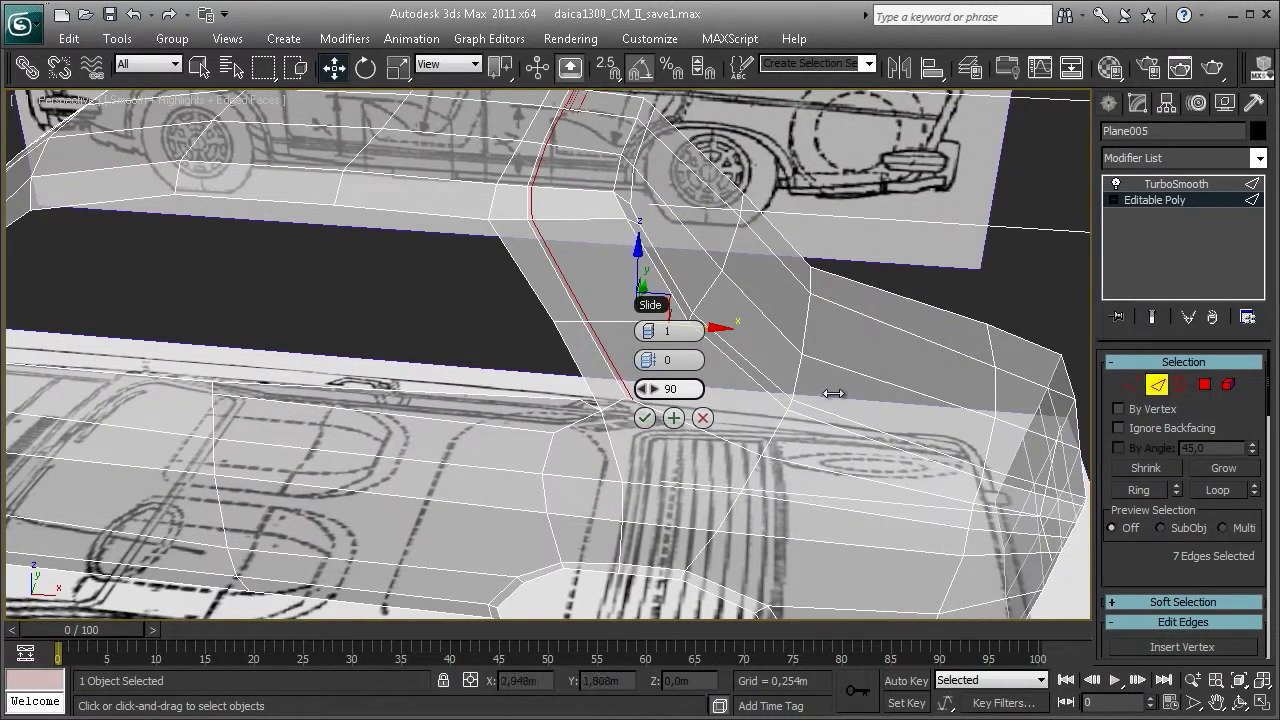
pyautogui.click(643, 420)
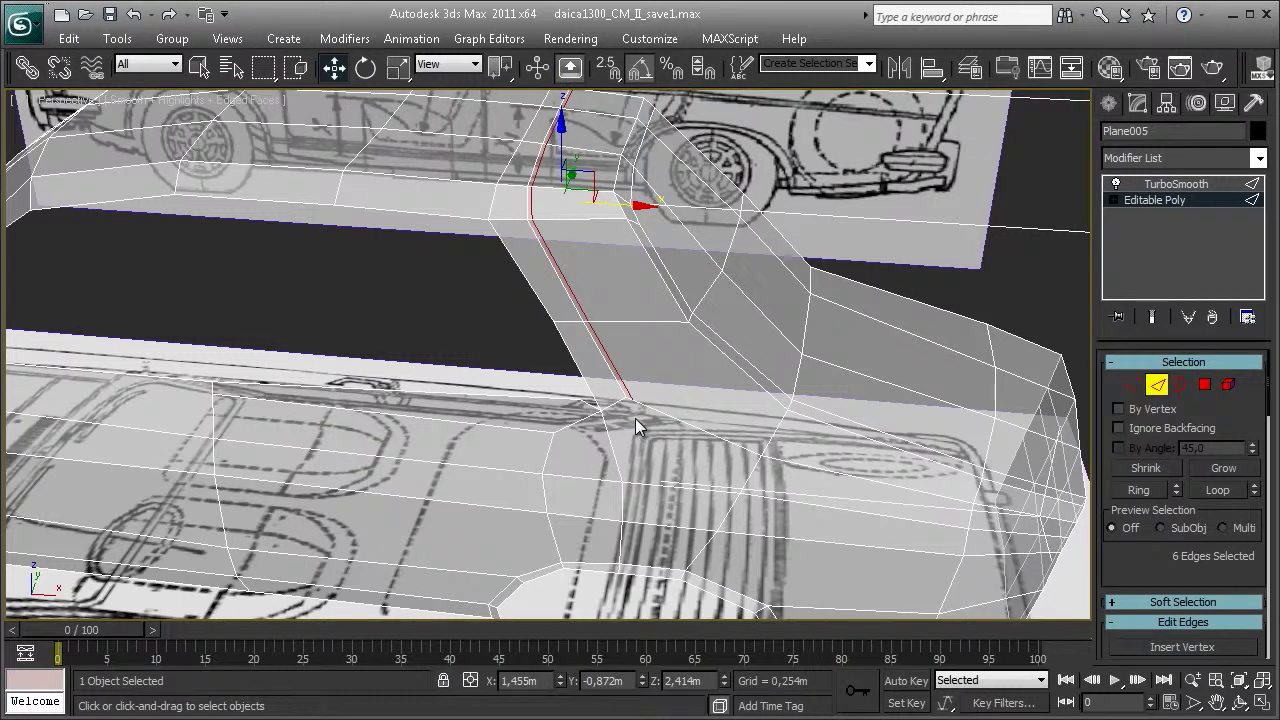
pyautogui.scroll(3, 789, 361)
pyautogui.rightClick(790, 380)
pyautogui.click(760, 354)
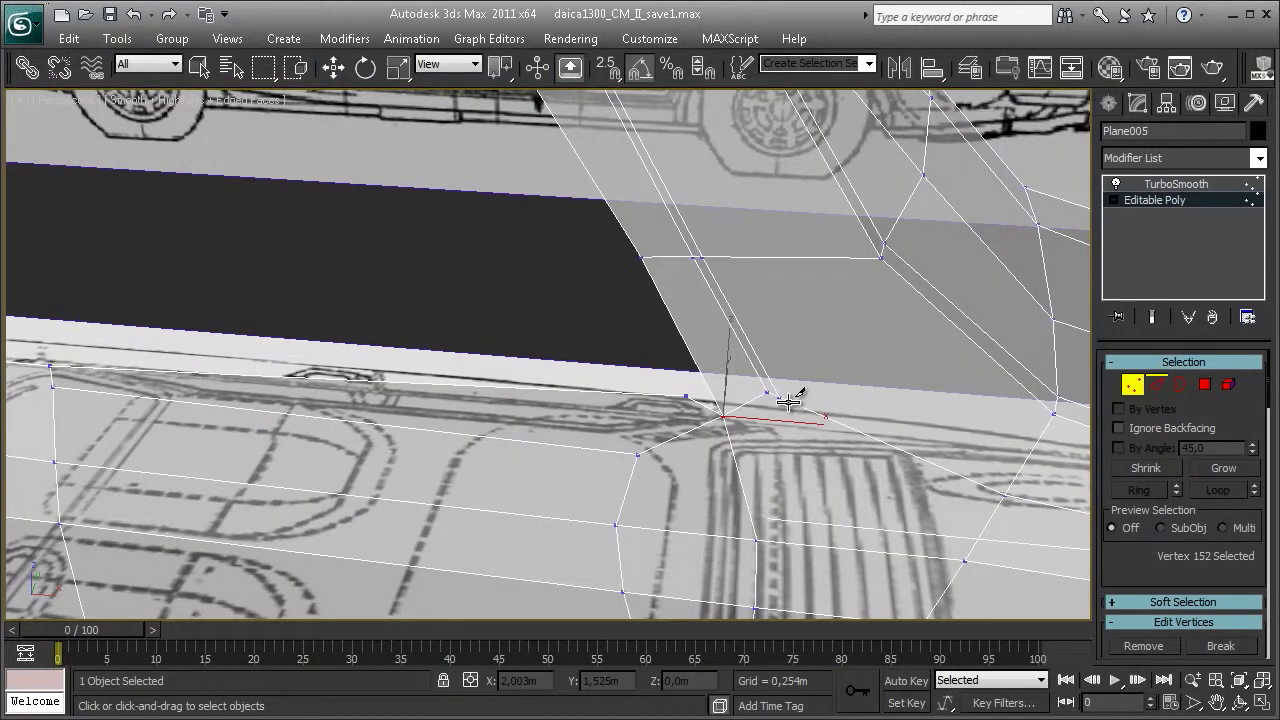
# - Target-weld the first stray sill vertex onto its neighbour and pick the next one
pyautogui.click(778, 397)
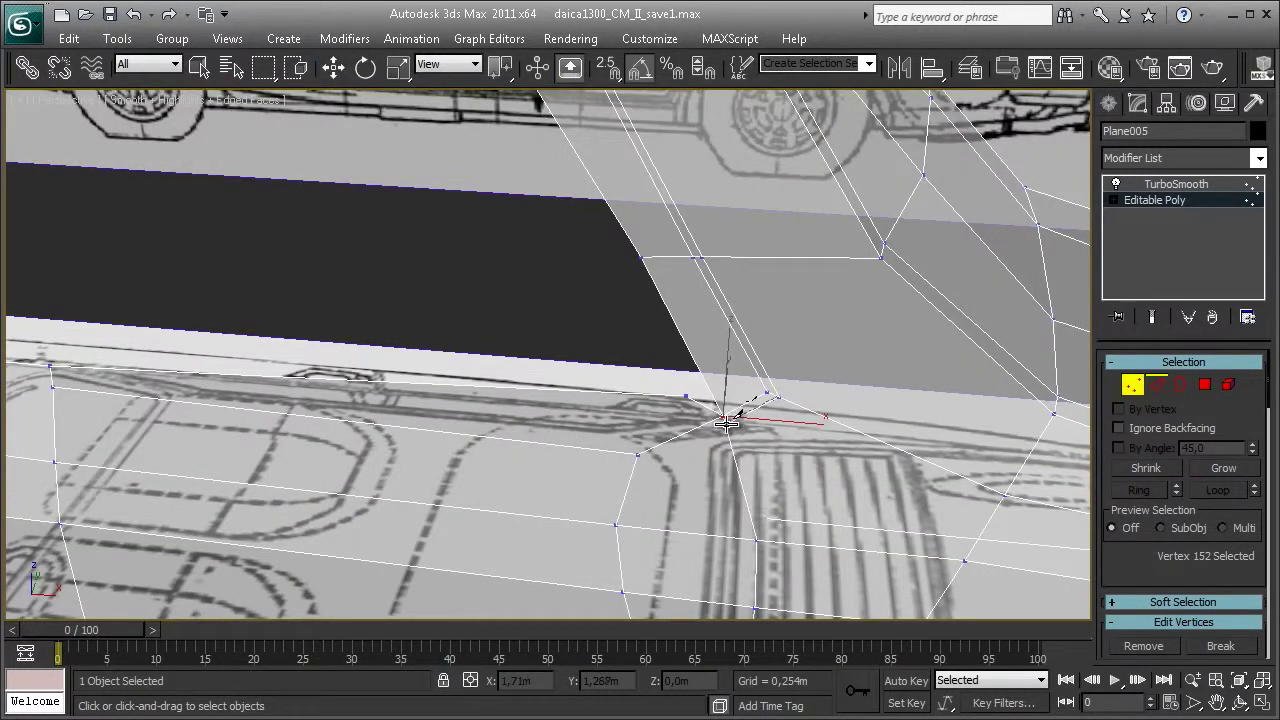
pyautogui.click(724, 420)
pyautogui.click(635, 459)
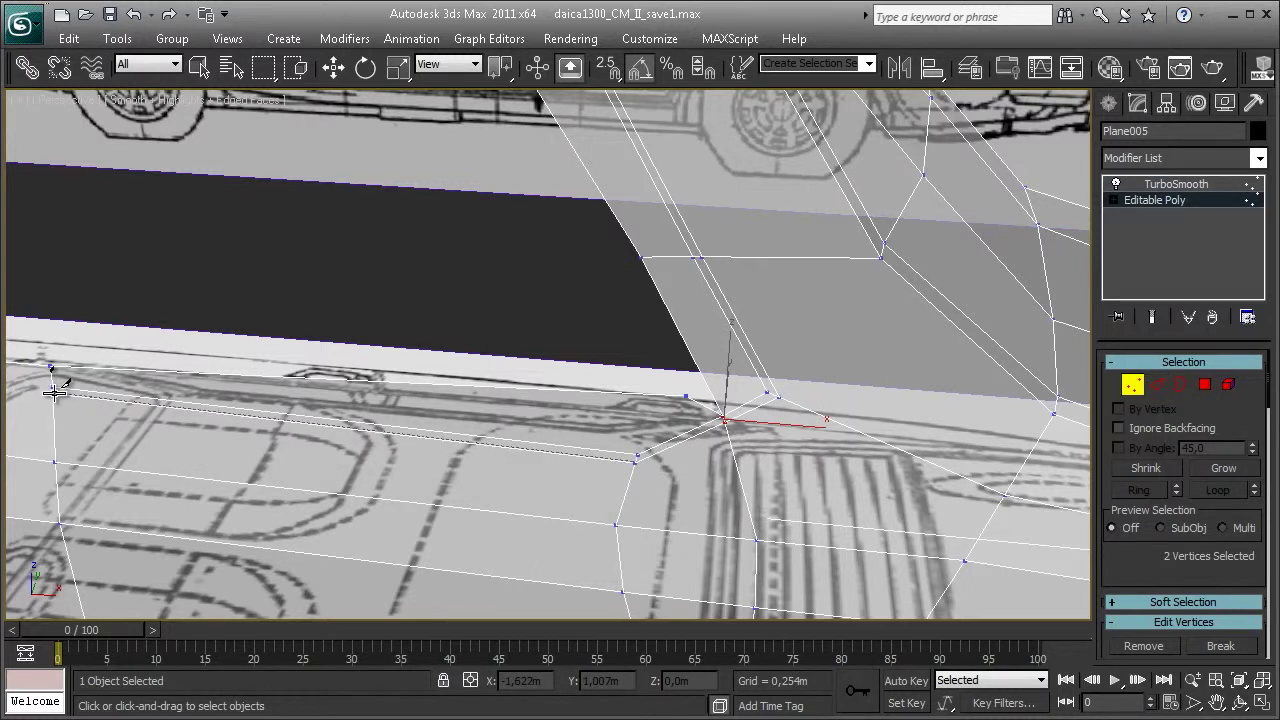
pyautogui.scroll(-5, 55, 397)
pyautogui.scroll(6, 557, 408)
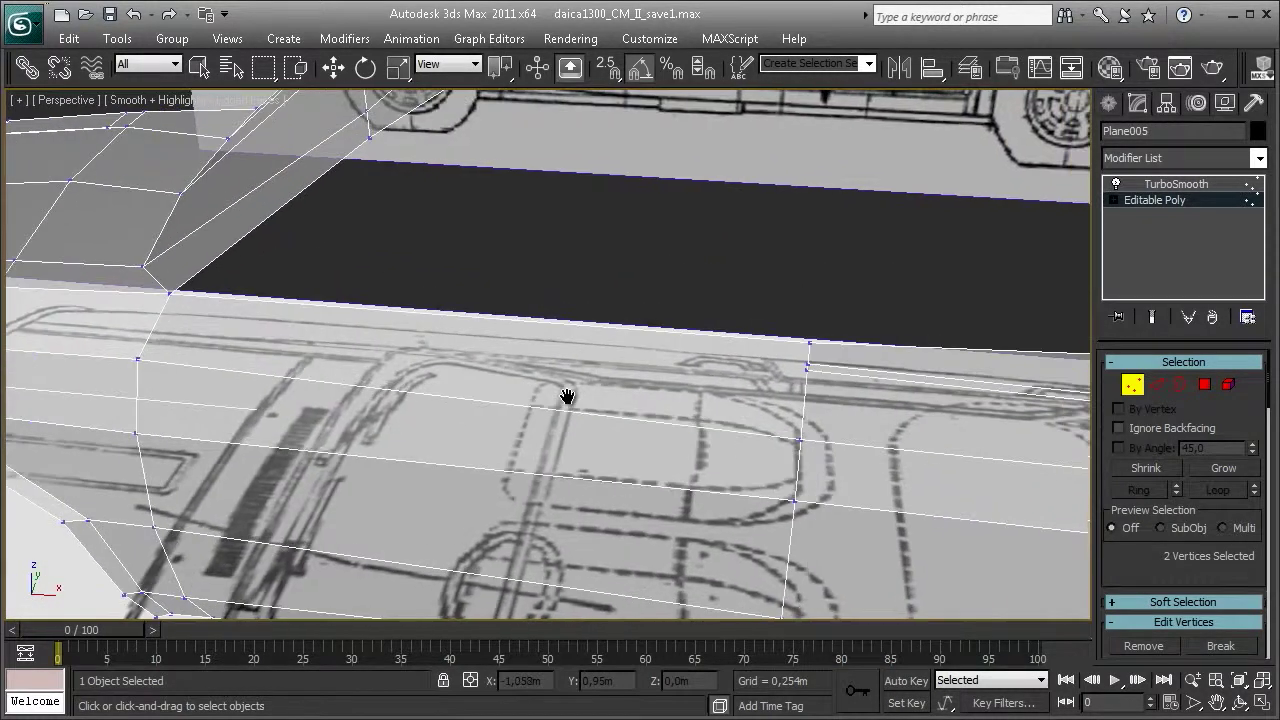
pyautogui.scroll(2, 778, 386)
# - Pan along the lower body and pick the next stray sill vertex to weld
pyautogui.moveTo(700, 366)
pyautogui.mouseDown(button='middle')
pyautogui.moveTo(754, 402)
pyautogui.moveTo(776, 396)
pyautogui.mouseUp(button='middle')
pyautogui.scroll(-3, 700, 376)
pyautogui.moveTo(586, 371)
pyautogui.mouseDown(button='middle')
pyautogui.moveTo(523, 360)
pyautogui.moveTo(592, 371)
pyautogui.mouseUp(button='middle')
pyautogui.scroll(2, 714, 374)
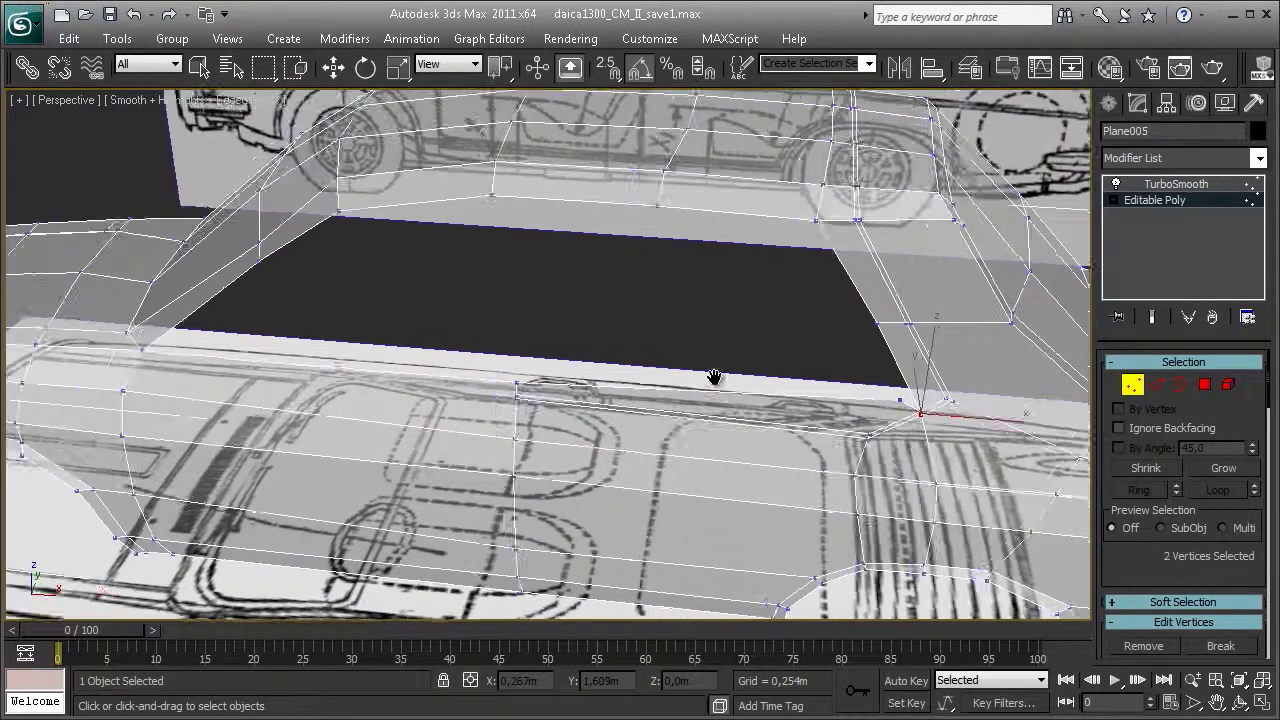
pyautogui.scroll(2, 786, 380)
pyautogui.scroll(1, 850, 416)
pyautogui.click(954, 418)
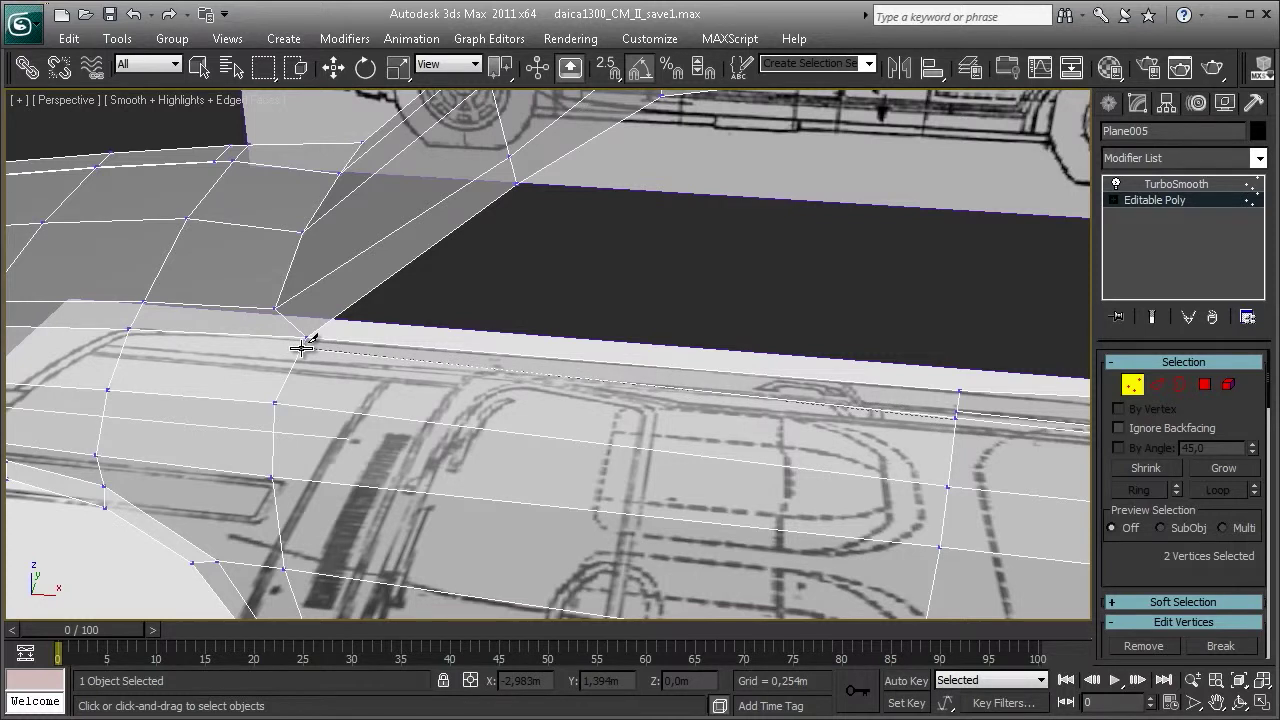
pyautogui.keyDown('alt'); pyautogui.moveTo(374, 329); pyautogui.dragTo(520, 515, button='middle'); pyautogui.keyUp('alt')
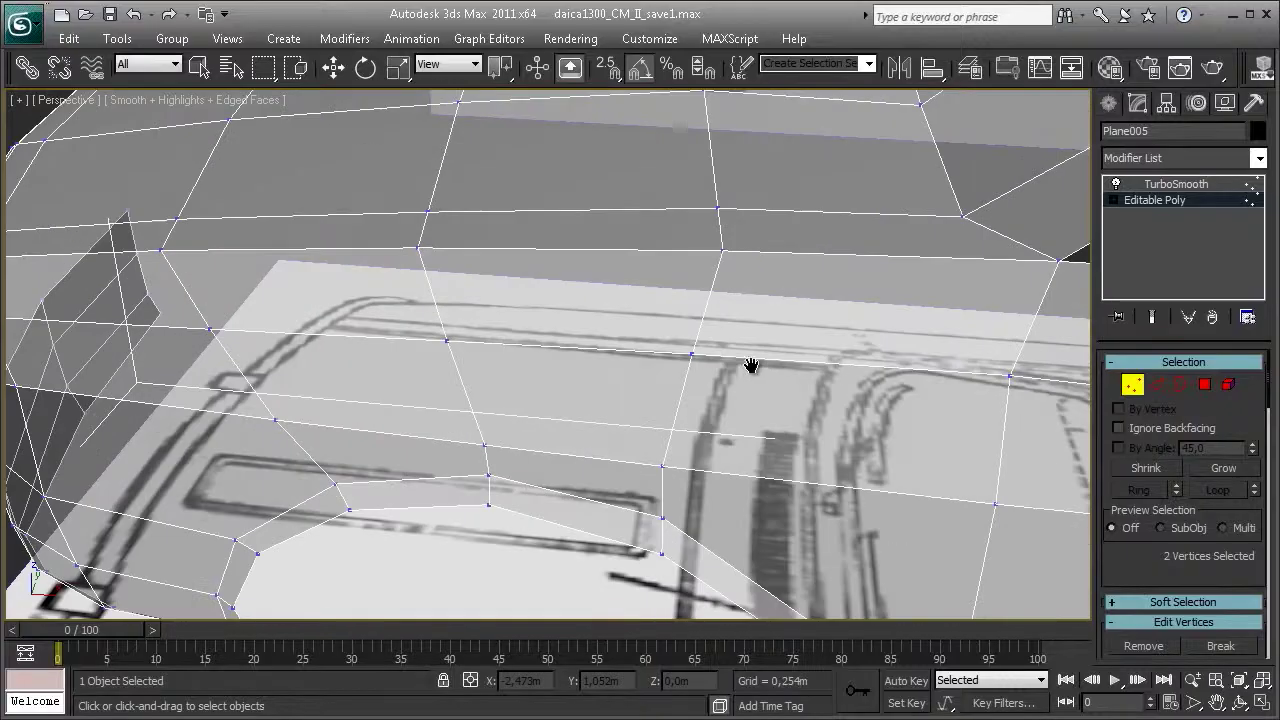
# - Target-weld the remaining loose sill vertex onto its neighbour
pyautogui.moveTo(751, 365); pyautogui.dragTo(883, 323, button='middle')
pyautogui.scroll(3, 723, 354)
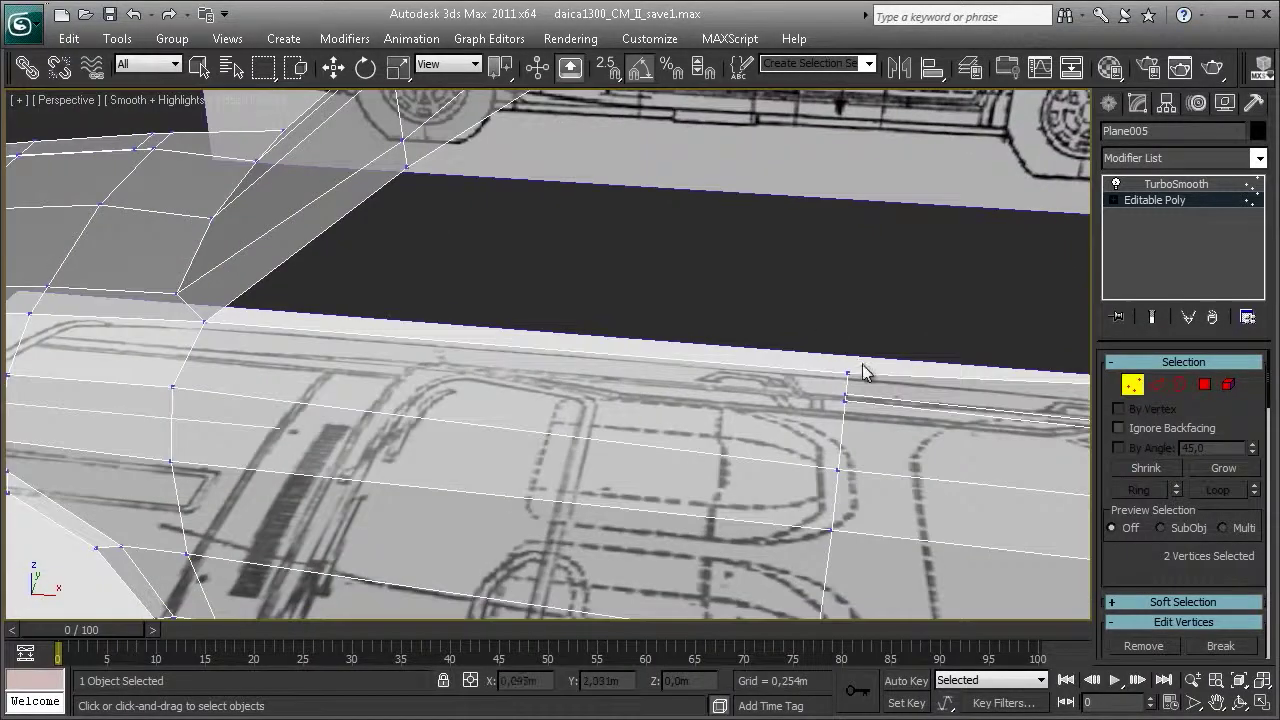
pyautogui.scroll(-3, 964, 412)
pyautogui.scroll(2, 808, 400)
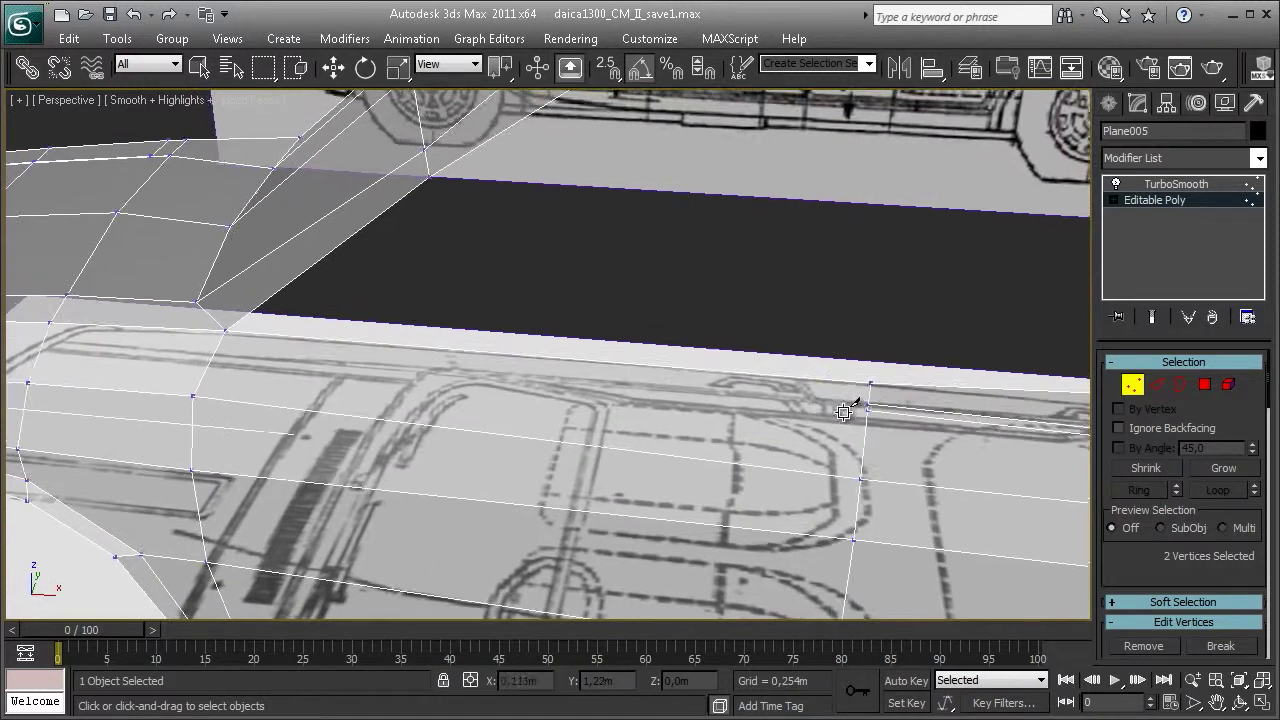
pyautogui.click(865, 405)
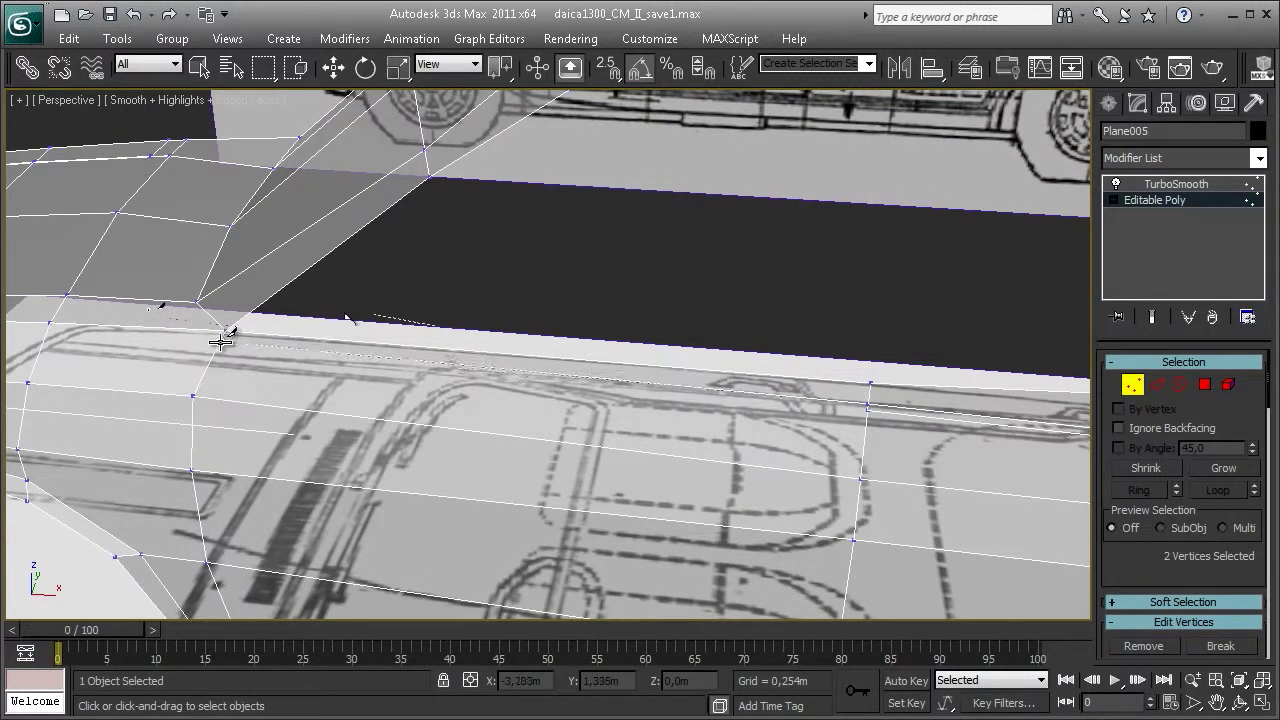
pyautogui.click(863, 410)
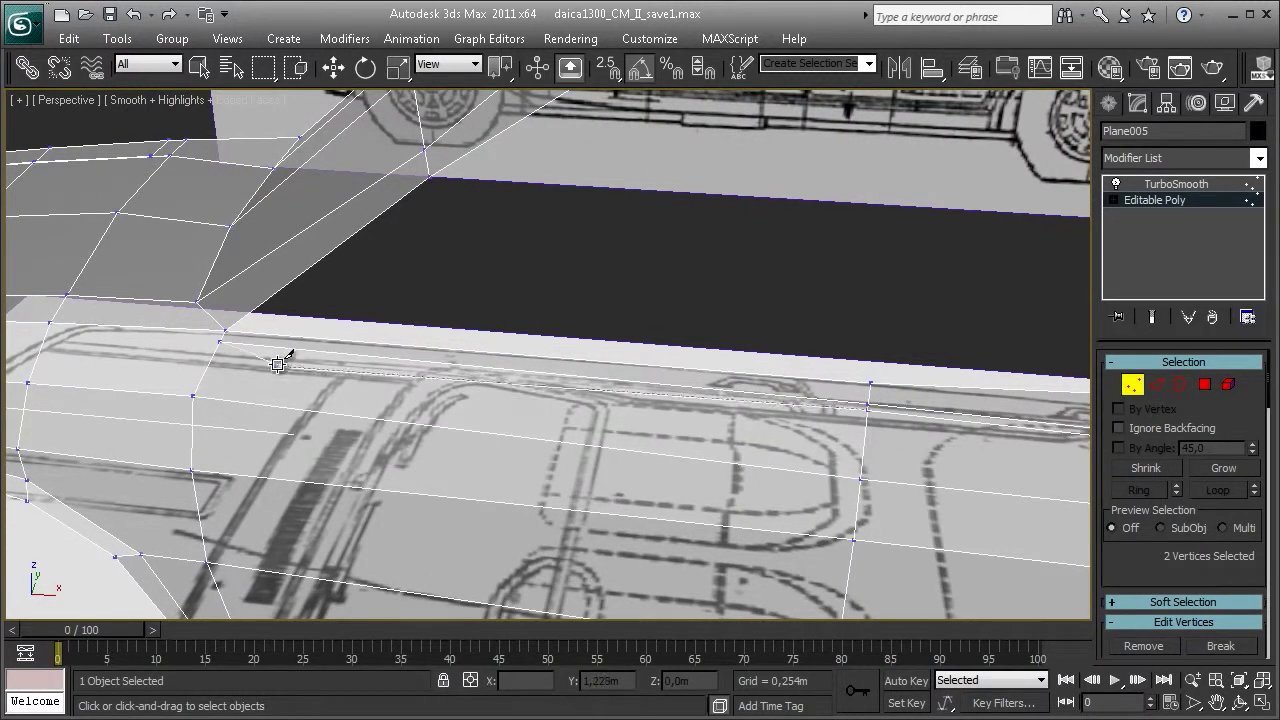
# - Switch to Move and select a vertex near the roof edge
pyautogui.moveTo(557, 265)
pyautogui.keyDown('alt'); pyautogui.mouseDown(button='middle')
pyautogui.moveTo(589, 257)
pyautogui.moveTo(710, 312)
pyautogui.mouseUp(button='middle'); pyautogui.keyUp('alt')
pyautogui.press('w')
pyautogui.moveTo(878, 279)
pyautogui.keyDown('alt'); pyautogui.mouseDown(button='middle')
pyautogui.moveTo(749, 337)
pyautogui.moveTo(806, 314)
pyautogui.moveTo(634, 323)
pyautogui.moveTo(706, 337)
pyautogui.moveTo(913, 283)
pyautogui.moveTo(661, 214)
pyautogui.moveTo(780, 229)
pyautogui.mouseUp(button='middle'); pyautogui.keyUp('alt')
pyautogui.moveTo(808, 280)
pyautogui.keyDown('alt'); pyautogui.mouseDown(button='middle')
pyautogui.moveTo(795, 255)
pyautogui.moveTo(1018, 355)
pyautogui.moveTo(800, 240)
pyautogui.moveTo(858, 251)
pyautogui.moveTo(760, 283)
pyautogui.moveTo(806, 271)
pyautogui.moveTo(830, 178)
pyautogui.moveTo(770, 197)
pyautogui.mouseUp(button='middle'); pyautogui.keyUp('alt')
pyautogui.click(800, 268)
pyautogui.click(800, 268)
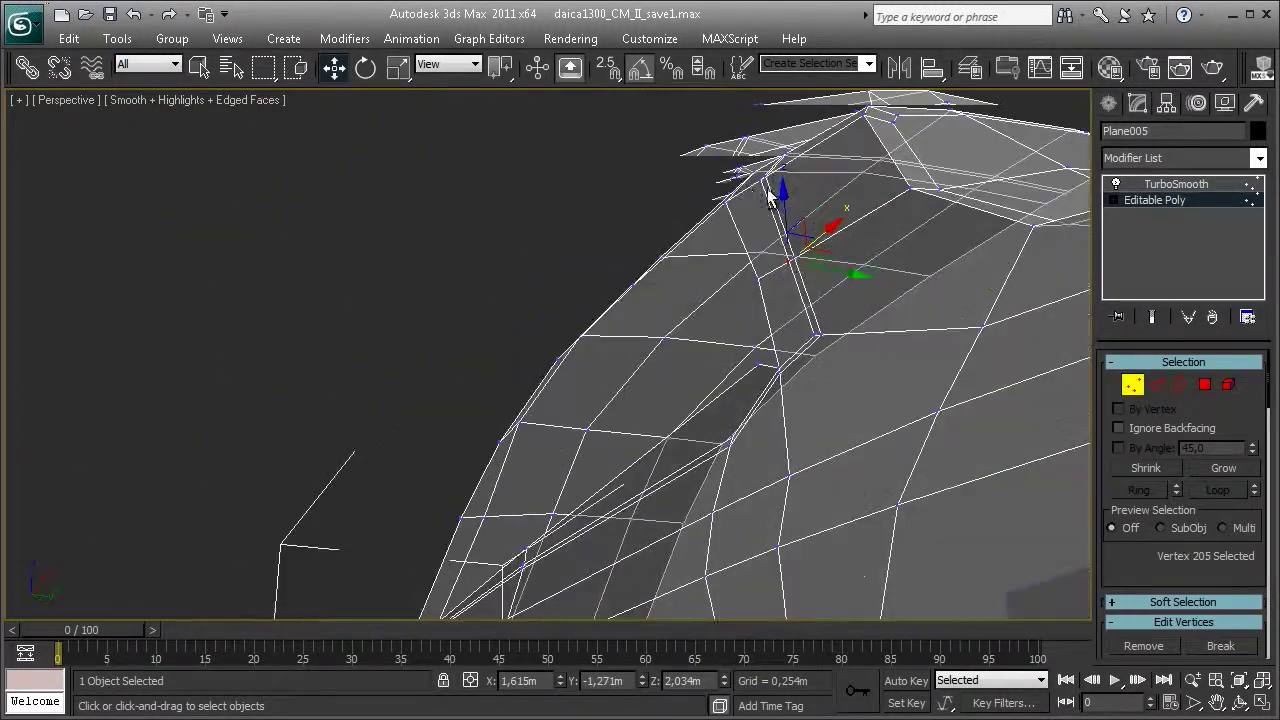
# - Set the Edit Geometry Constraints to None
pyautogui.keyDown('alt'); pyautogui.moveTo(809, 287); pyautogui.dragTo(842, 285, button='middle'); pyautogui.keyUp('alt')
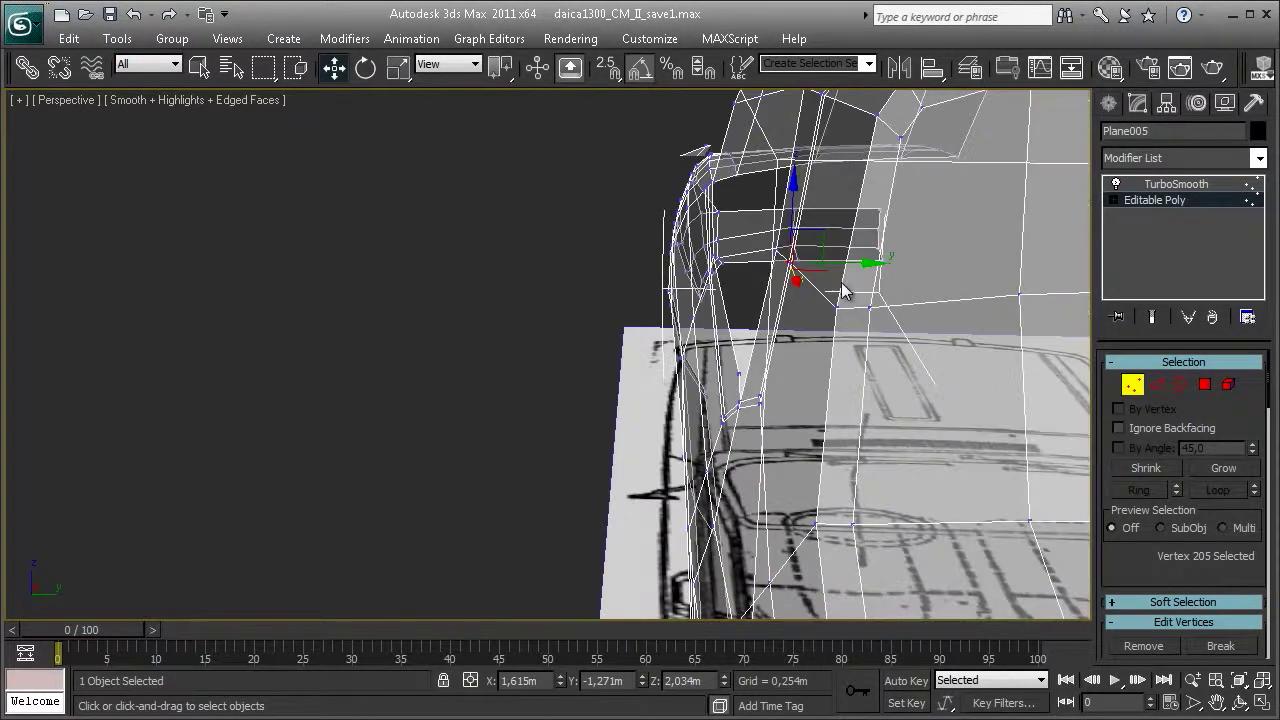
pyautogui.scroll(-5, 1152, 450)
pyautogui.click(1160, 523)
pyautogui.moveTo(760, 250)
pyautogui.keyDown('alt'); pyautogui.mouseDown(button='middle')
pyautogui.moveTo(771, 243)
pyautogui.moveTo(775, 293)
pyautogui.moveTo(822, 300)
pyautogui.moveTo(817, 325)
pyautogui.moveTo(828, 286)
pyautogui.moveTo(816, 343)
pyautogui.moveTo(830, 234)
pyautogui.moveTo(847, 383)
pyautogui.mouseUp(button='middle'); pyautogui.keyUp('alt')
# - Pull the windshield-pillar vertex up toward the roof edge, ending at Z 2.068m
pyautogui.moveTo(845, 382); pyautogui.dragTo(800, 268)
pyautogui.keyDown('alt'); pyautogui.moveTo(800, 268); pyautogui.dragTo(752, 228, button='middle'); pyautogui.keyUp('alt')
pyautogui.moveTo(752, 226); pyautogui.dragTo(756, 222)
pyautogui.keyDown('alt'); pyautogui.moveTo(825, 362); pyautogui.dragTo(808, 340, button='middle'); pyautogui.keyUp('alt')
pyautogui.moveTo(852, 387); pyautogui.dragTo(846, 385)
pyautogui.moveTo(850, 384)
pyautogui.keyDown('alt'); pyautogui.mouseDown(button='middle')
pyautogui.moveTo(809, 346)
pyautogui.moveTo(775, 380)
pyautogui.moveTo(776, 402)
pyautogui.moveTo(740, 400)
pyautogui.mouseUp(button='middle'); pyautogui.keyUp('alt')
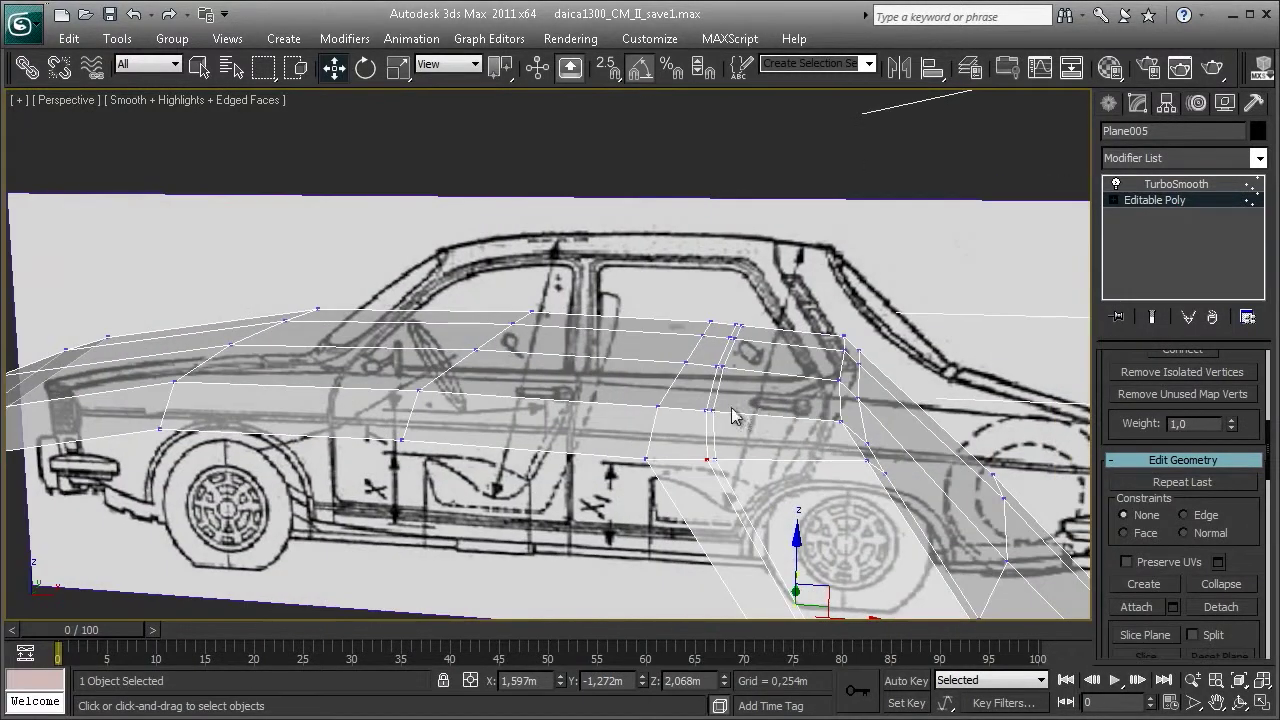
# - Select three door-side edges in Edge mode
pyautogui.press('2')
pyautogui.click(720, 362)
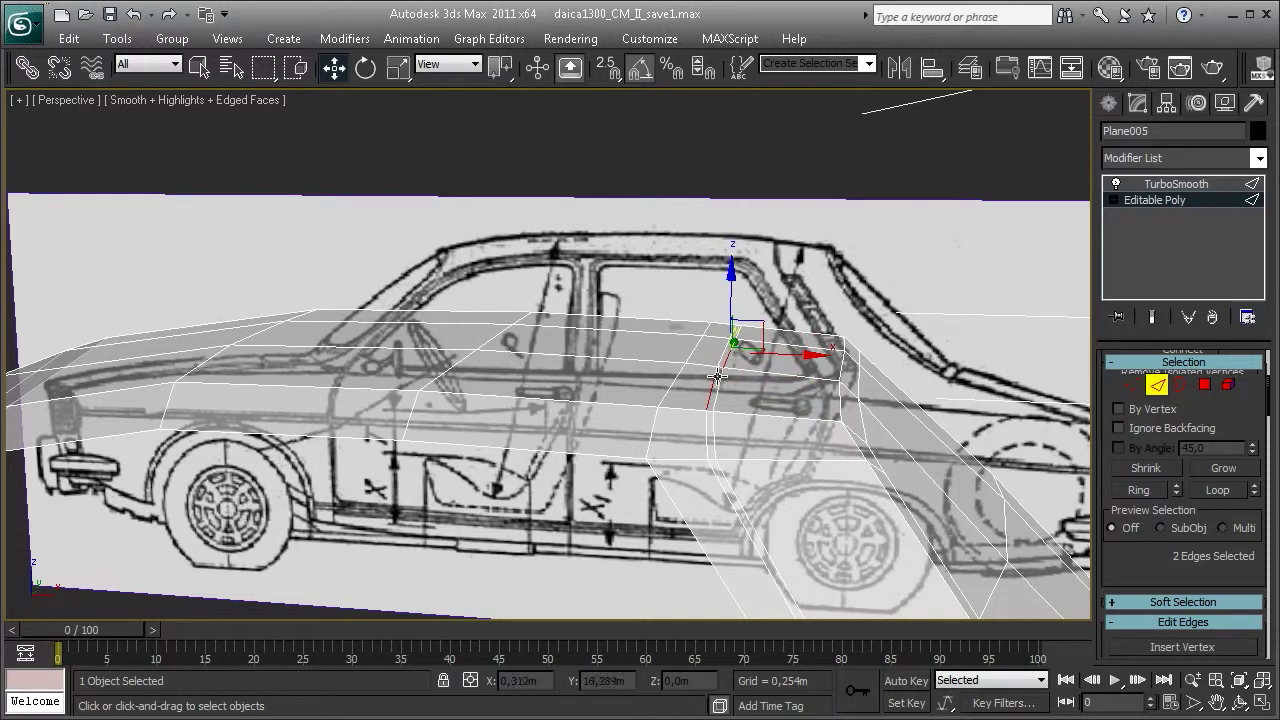
pyautogui.click(719, 386)
pyautogui.keyDown('ctrl'); pyautogui.click(733, 347); pyautogui.keyUp('ctrl')
pyautogui.moveTo(733, 347)
pyautogui.keyDown('alt'); pyautogui.mouseDown(button='middle')
pyautogui.moveTo(733, 278)
pyautogui.moveTo(614, 385)
pyautogui.moveTo(609, 323)
pyautogui.moveTo(643, 266)
pyautogui.moveTo(594, 266)
pyautogui.moveTo(634, 314)
pyautogui.moveTo(733, 277)
pyautogui.moveTo(732, 290)
pyautogui.moveTo(614, 276)
pyautogui.moveTo(569, 355)
pyautogui.moveTo(380, 328)
pyautogui.moveTo(418, 292)
pyautogui.moveTo(440, 370)
pyautogui.moveTo(420, 410)
pyautogui.mouseUp(button='middle'); pyautogui.keyUp('alt')
pyautogui.scroll(5, 732, 290)
pyautogui.scroll(-4, 614, 276)
# - Return to Vertex mode and preview the body with TurboSmooth at 2 iterations
pyautogui.press('1')
pyautogui.click(1190, 195)
pyautogui.moveTo(800, 230)
pyautogui.keyDown('alt'); pyautogui.mouseDown(button='middle')
pyautogui.moveTo(706, 268)
pyautogui.moveTo(638, 320)
pyautogui.moveTo(635, 365)
pyautogui.moveTo(745, 265)
pyautogui.mouseUp(button='middle'); pyautogui.keyUp('alt')
pyautogui.hotkey('alt', 'c')
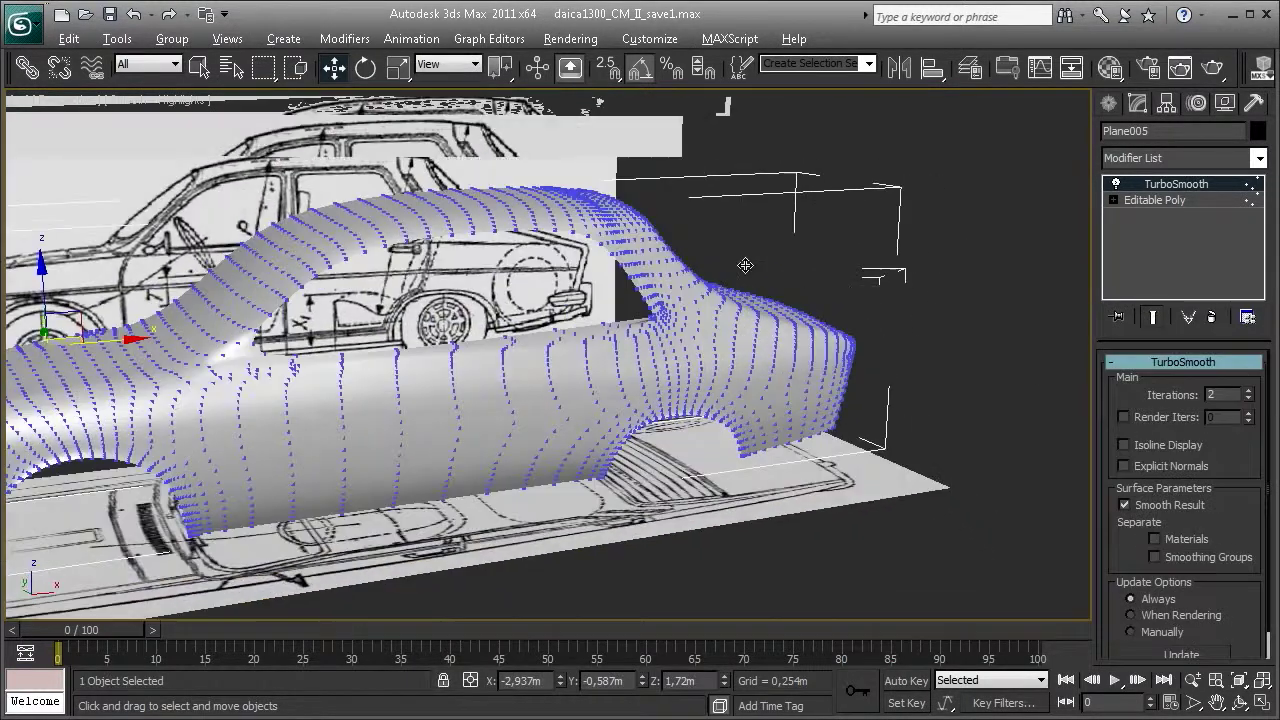
# - Drop to the Editable Poly cage in Vertex mode and zoom to the window-pillar junction
pyautogui.scroll(5, 650, 320)
pyautogui.scroll(2, 600, 393)
pyautogui.click(1150, 198)
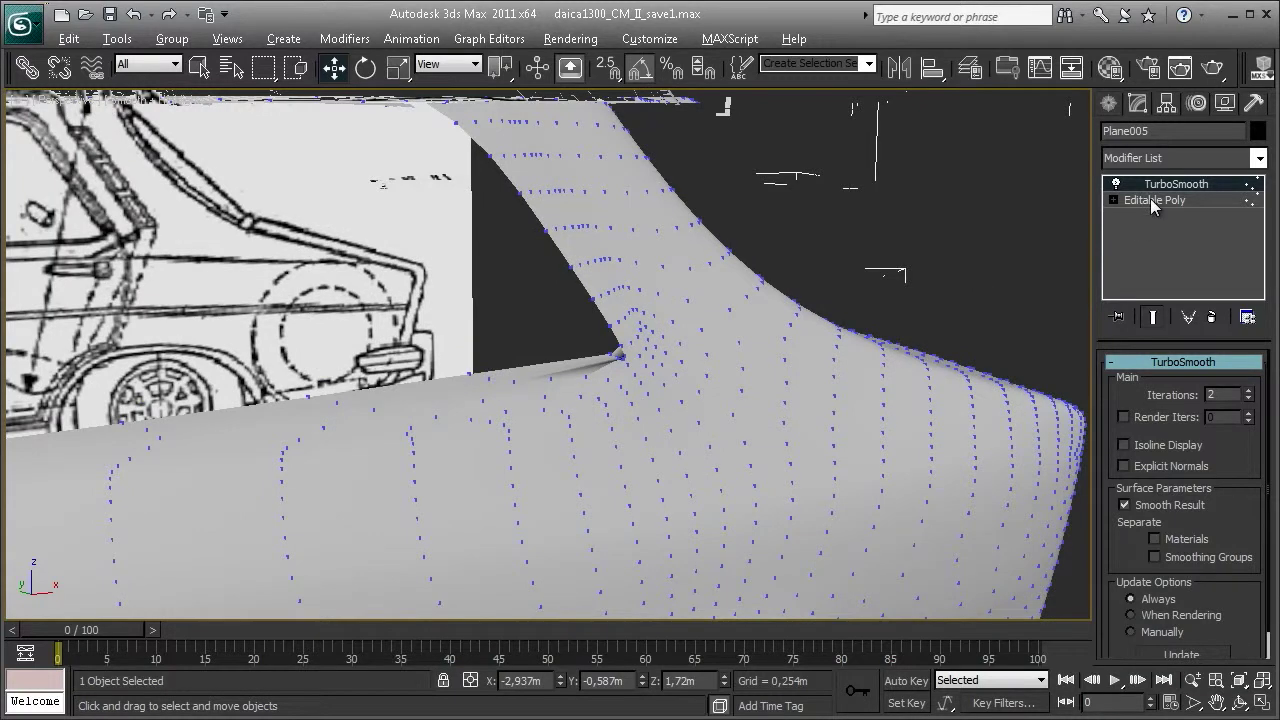
pyautogui.press('1')
pyautogui.moveTo(853, 294)
pyautogui.mouseDown(button='middle')
pyautogui.moveTo(808, 276)
pyautogui.moveTo(526, 343)
pyautogui.moveTo(491, 331)
pyautogui.moveTo(670, 340)
pyautogui.moveTo(686, 214)
pyautogui.moveTo(686, 282)
pyautogui.mouseUp(button='middle')
pyautogui.scroll(1, 686, 274)
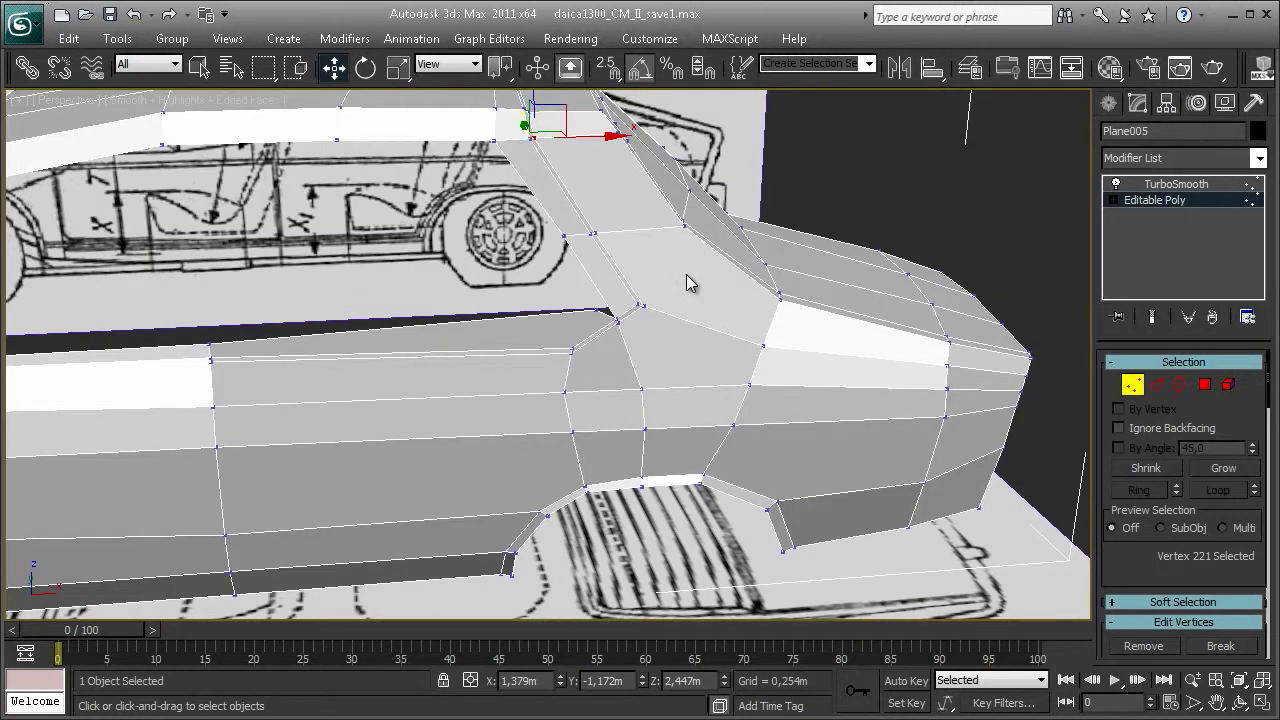
pyautogui.scroll(2, 686, 251)
pyautogui.scroll(2, 723, 314)
pyautogui.scroll(2, 610, 278)
pyautogui.moveTo(610, 278)
pyautogui.mouseDown(button='middle')
pyautogui.moveTo(586, 286)
pyautogui.moveTo(600, 309)
pyautogui.moveTo(637, 347)
pyautogui.moveTo(640, 309)
pyautogui.moveTo(666, 349)
pyautogui.mouseUp(button='middle')
# - Move and edge-slide the pillar-base vertex to X 1.644m, Y -1.372m, Z 1.748m
pyautogui.rightClick(662, 352)
pyautogui.click(594, 162)
pyautogui.scroll(2, 639, 412)
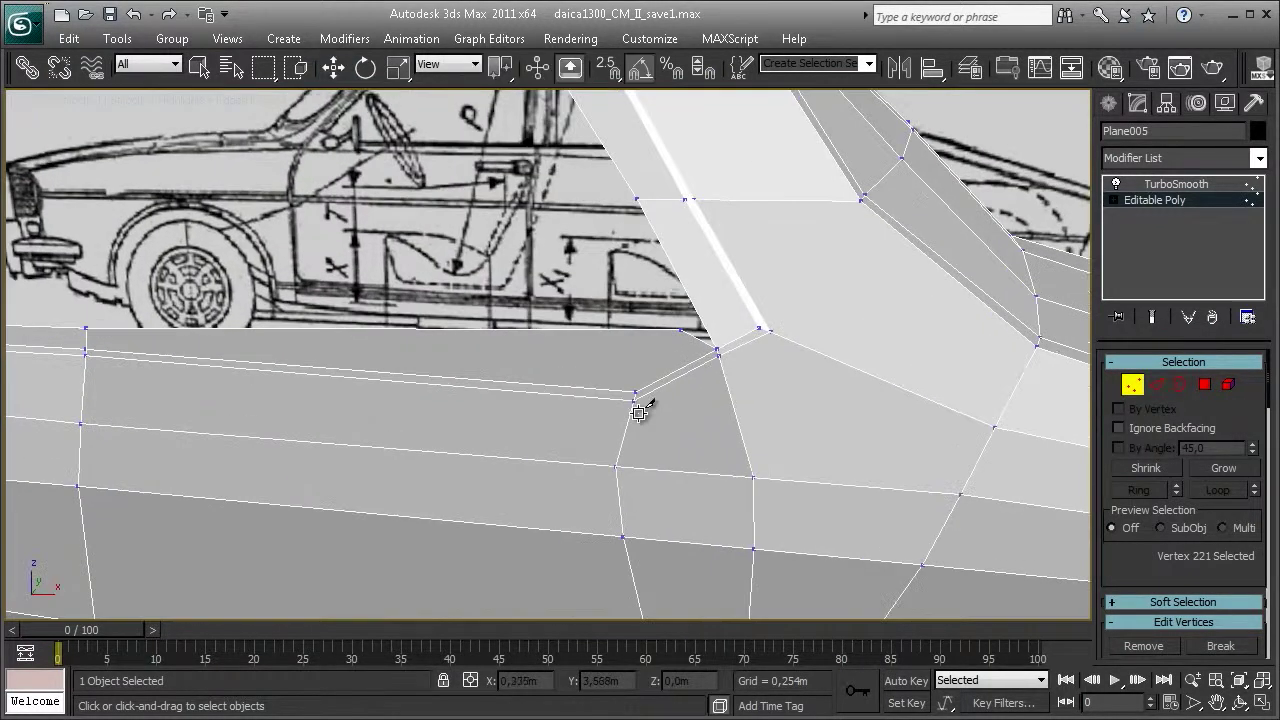
pyautogui.moveTo(634, 387); pyautogui.dragTo(622, 335)
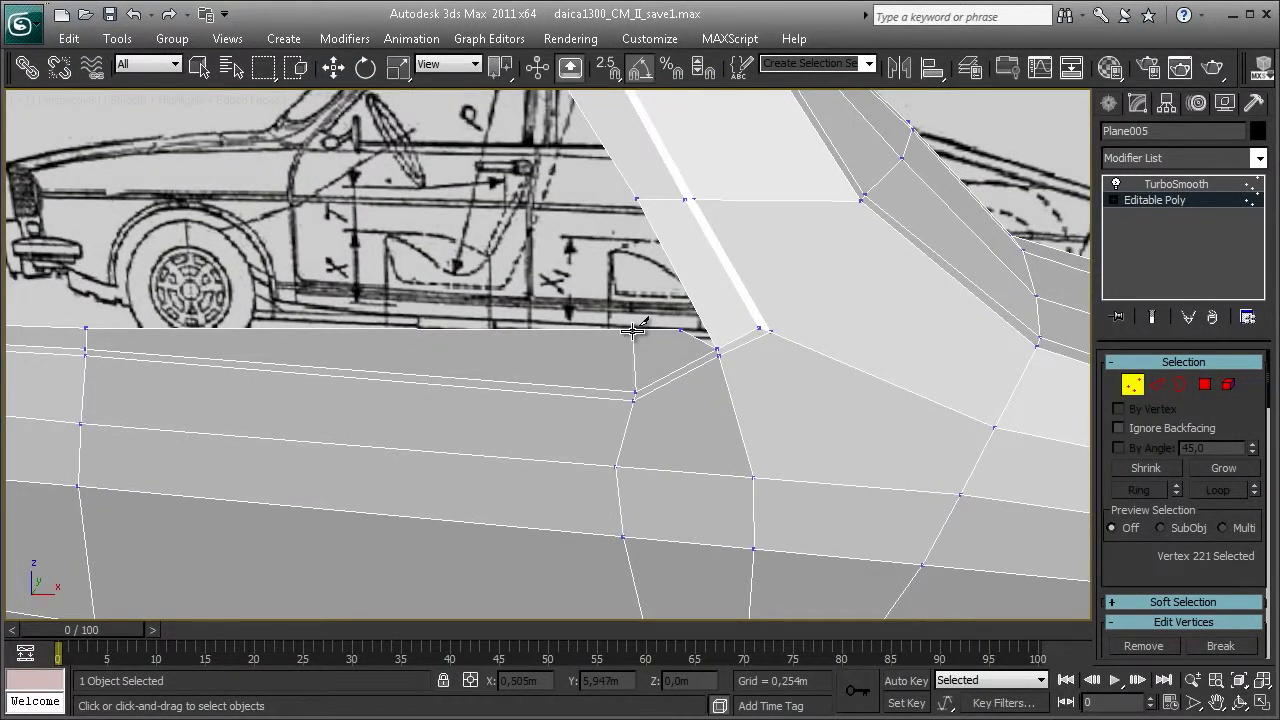
pyautogui.press('w')
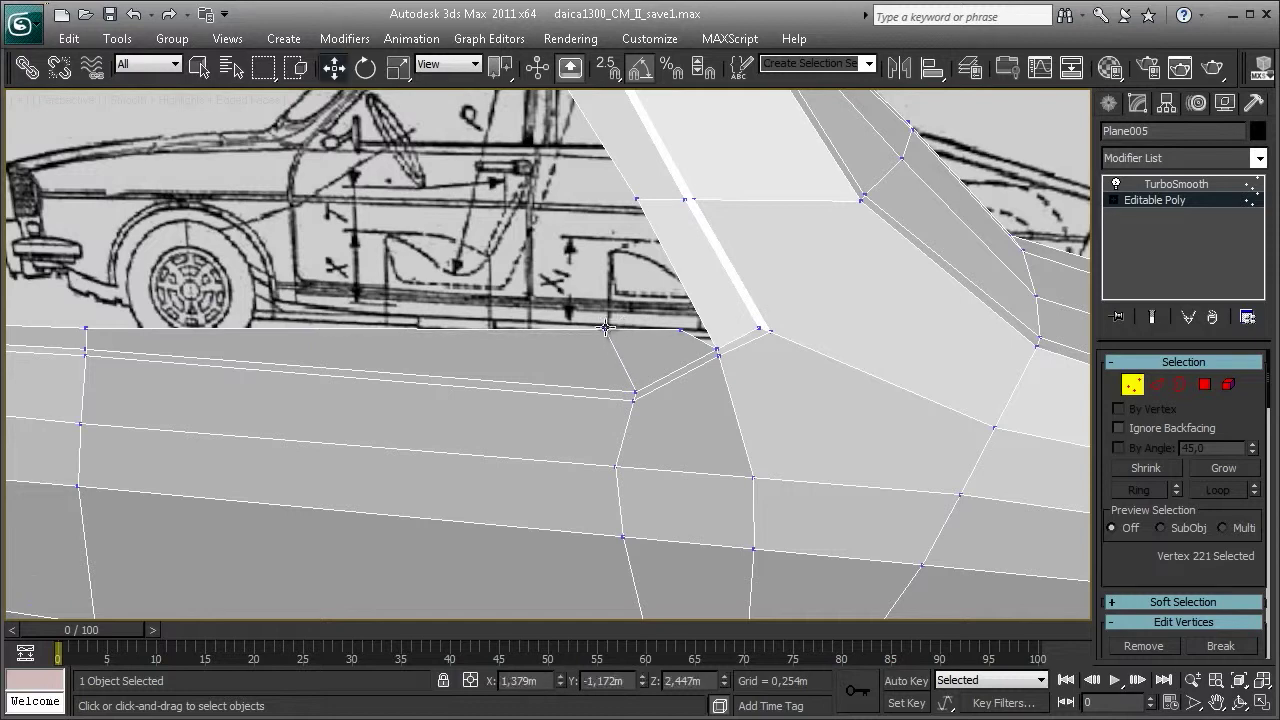
pyautogui.click(610, 330)
pyautogui.keyDown('alt'); pyautogui.moveTo(612, 336); pyautogui.dragTo(720, 340, button='middle'); pyautogui.keyUp('alt')
pyautogui.scroll(-3, 1175, 560)
pyautogui.scroll(-3, 1226, 510)
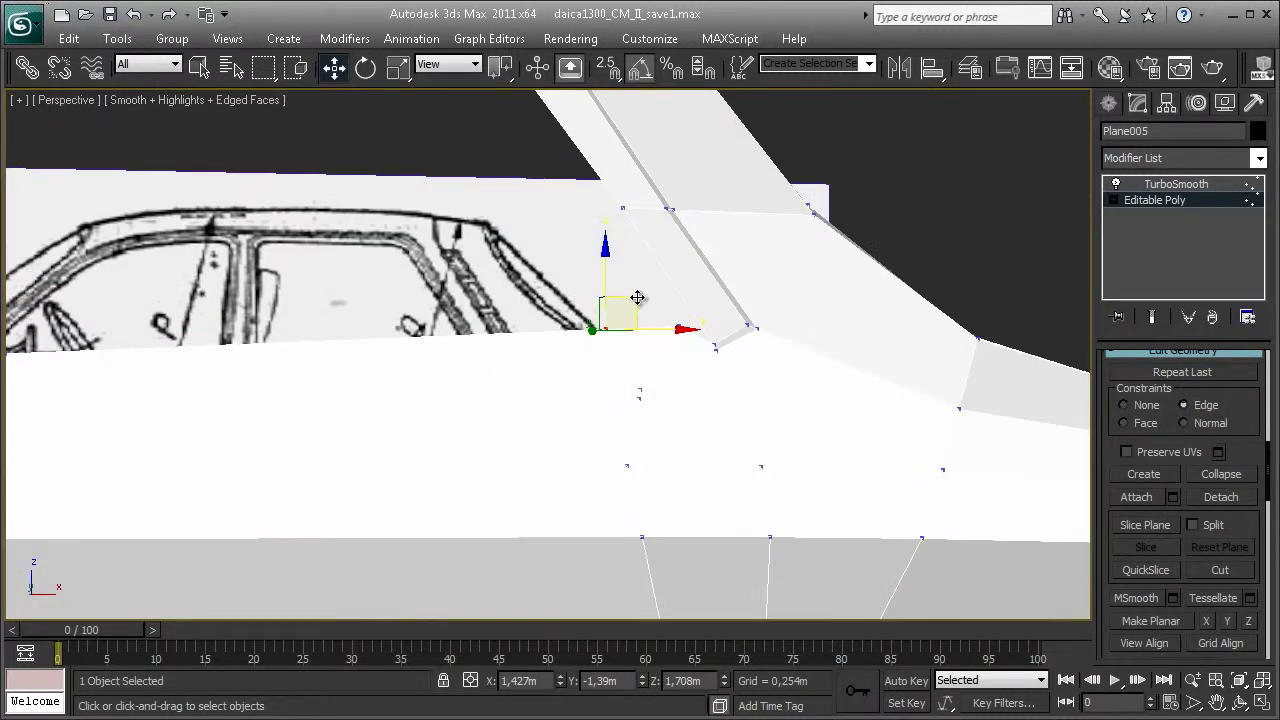
pyautogui.keyDown('alt'); pyautogui.moveTo(637, 297); pyautogui.dragTo(656, 311, button='middle'); pyautogui.keyUp('alt')
pyautogui.moveTo(656, 314); pyautogui.dragTo(675, 341)
pyautogui.moveTo(678, 342)
pyautogui.keyDown('alt'); pyautogui.mouseDown(button='middle')
pyautogui.moveTo(611, 378)
pyautogui.moveTo(543, 380)
pyautogui.moveTo(567, 362)
pyautogui.moveTo(694, 366)
pyautogui.moveTo(694, 400)
pyautogui.moveTo(993, 537)
pyautogui.mouseUp(button='middle'); pyautogui.keyUp('alt')
# - Set Constraints to None and switch the view to Front
pyautogui.click(1160, 407)
pyautogui.moveTo(790, 352)
pyautogui.keyDown('alt'); pyautogui.mouseDown(button='middle')
pyautogui.moveTo(757, 362)
pyautogui.moveTo(976, 282)
pyautogui.moveTo(610, 349)
pyautogui.moveTo(587, 367)
pyautogui.moveTo(817, 312)
pyautogui.moveTo(869, 320)
pyautogui.moveTo(757, 345)
pyautogui.moveTo(734, 394)
pyautogui.moveTo(787, 273)
pyautogui.moveTo(771, 314)
pyautogui.mouseUp(button='middle'); pyautogui.keyUp('alt')
pyautogui.press('f')
pyautogui.hotkey('alt', 'w')
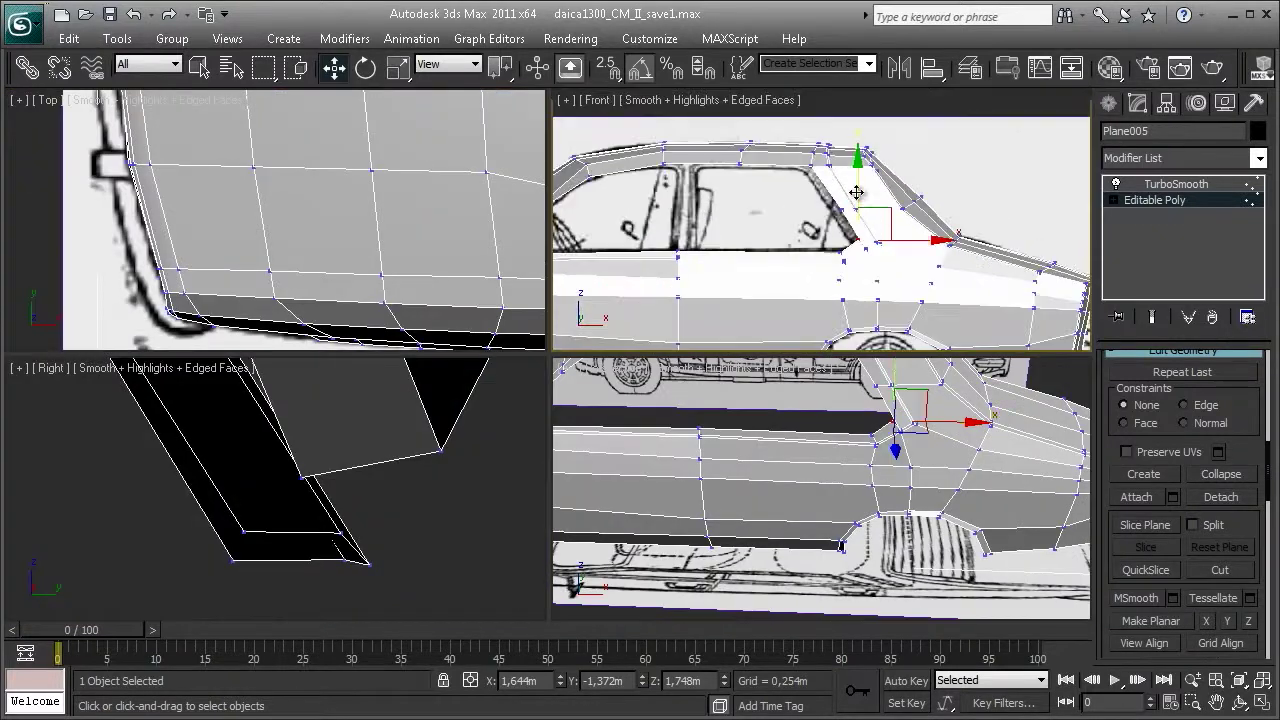
# - Maximize the Front view and start a Cut near the sill and front wheel arch
pyautogui.hotkey('alt', 'w')
pyautogui.scroll(3, 737, 346)
pyautogui.scroll(3, 766, 374)
pyautogui.scroll(2, 795, 300)
pyautogui.rightClick(798, 285)
pyautogui.click(710, 100)
pyautogui.scroll(2, 868, 203)
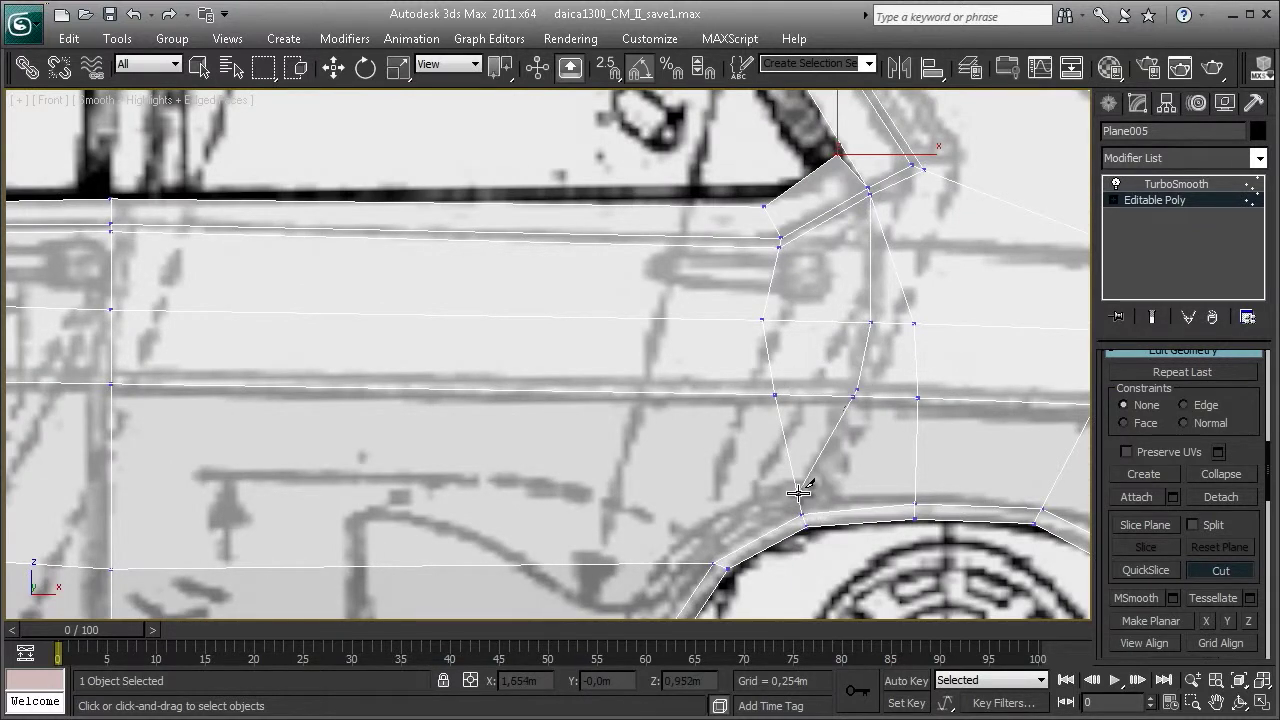
pyautogui.moveTo(687, 566)
pyautogui.mouseDown(button='middle')
pyautogui.moveTo(909, 163)
pyautogui.moveTo(914, 195)
pyautogui.mouseUp(button='middle')
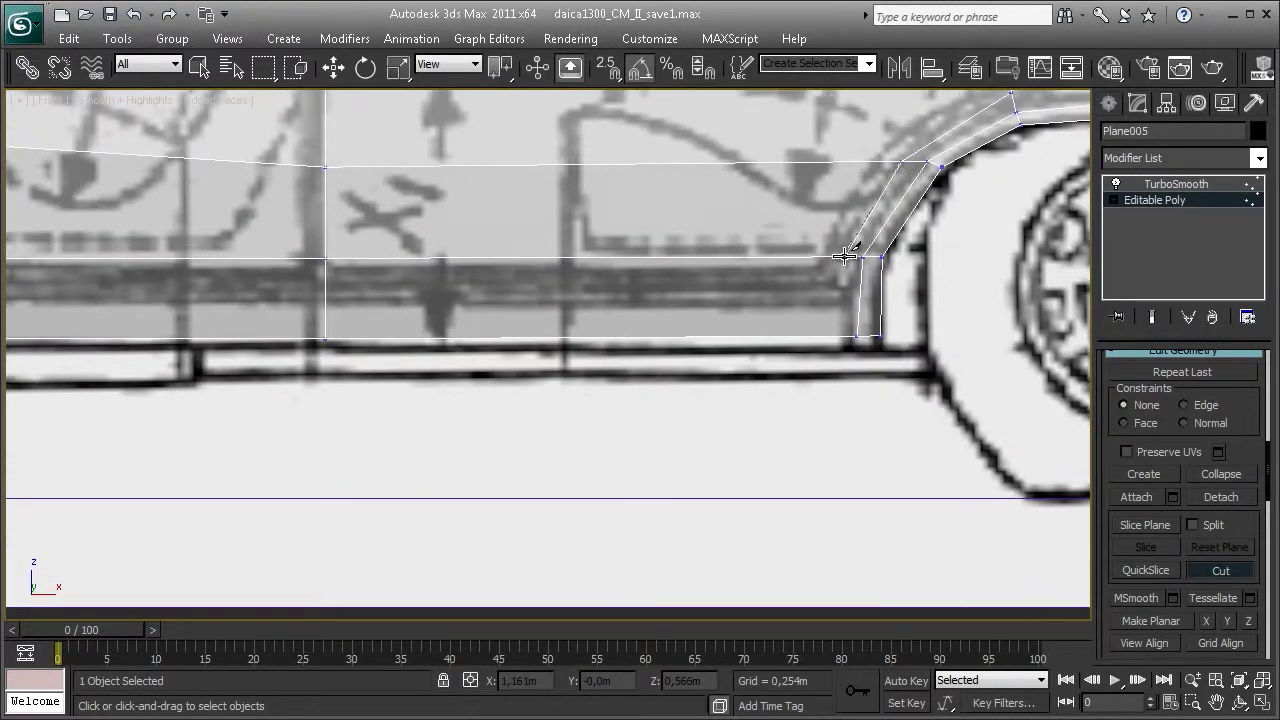
pyautogui.moveTo(842, 284)
pyautogui.mouseDown(button='middle')
pyautogui.moveTo(600, 314)
pyautogui.moveTo(857, 334)
pyautogui.moveTo(620, 396)
pyautogui.mouseUp(button='middle')
pyautogui.scroll(-5, 620, 396)
pyautogui.scroll(5, 640, 443)
pyautogui.moveTo(608, 334); pyautogui.dragTo(580, 352, button='middle')
# - Select the vertices at the windscreen base and above the front wheel arch
pyautogui.press('w')
pyautogui.scroll(2, 604, 330)
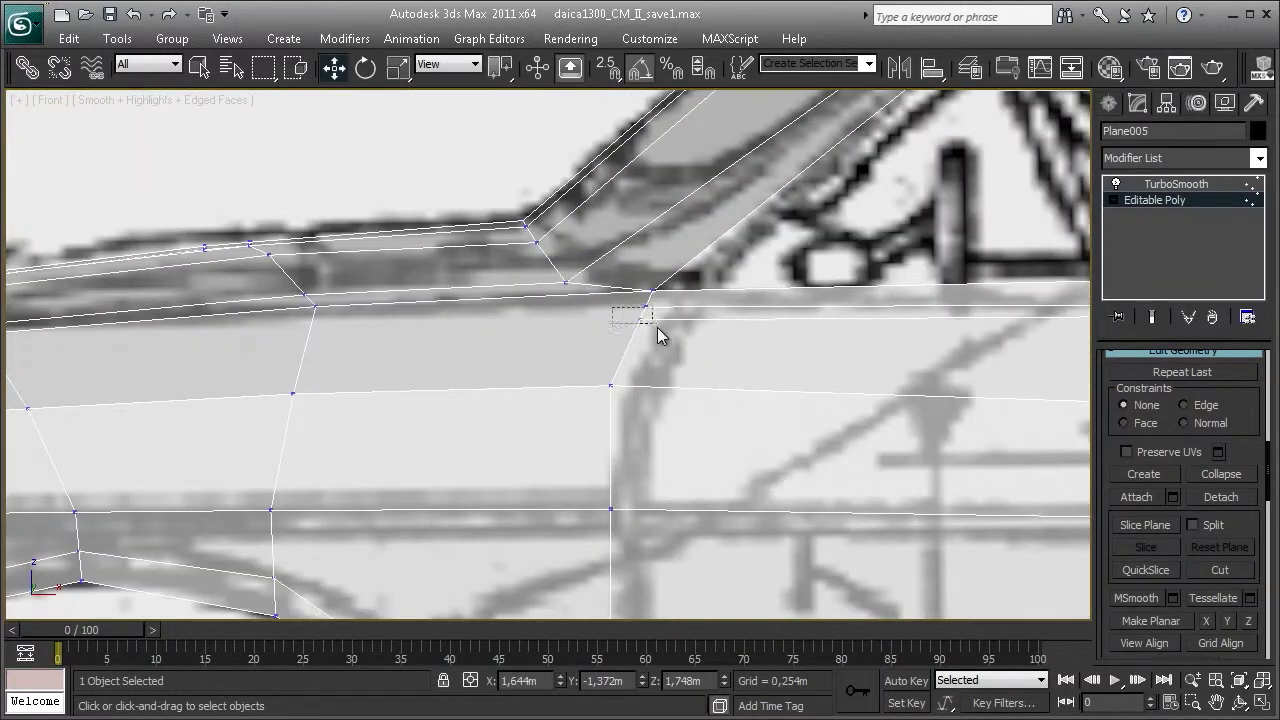
pyautogui.moveTo(612, 308); pyautogui.dragTo(655, 326)
pyautogui.scroll(2, 650, 340)
pyautogui.scroll(-2, 662, 300)
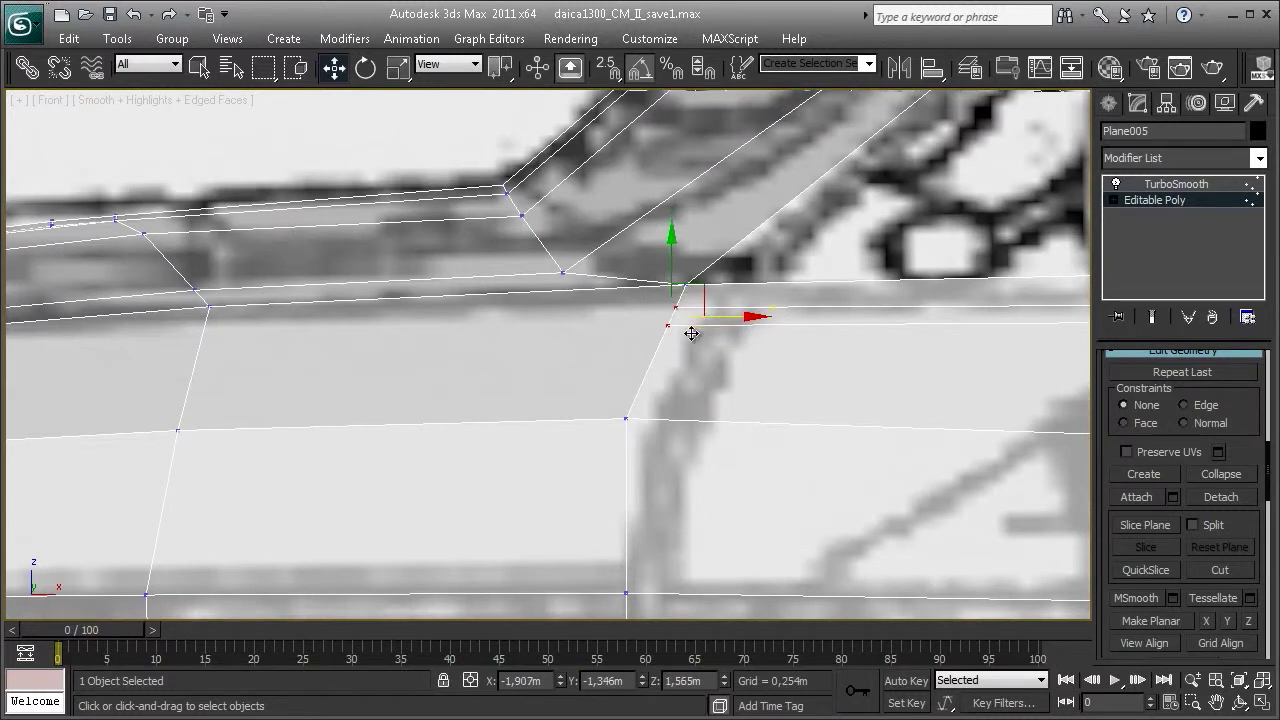
pyautogui.scroll(-2, 680, 320)
pyautogui.scroll(-3, 660, 340)
pyautogui.click(641, 474)
pyautogui.scroll(-3, 630, 440)
pyautogui.click(634, 457)
pyautogui.scroll(3, 620, 400)
pyautogui.moveTo(607, 355); pyautogui.dragTo(695, 426)
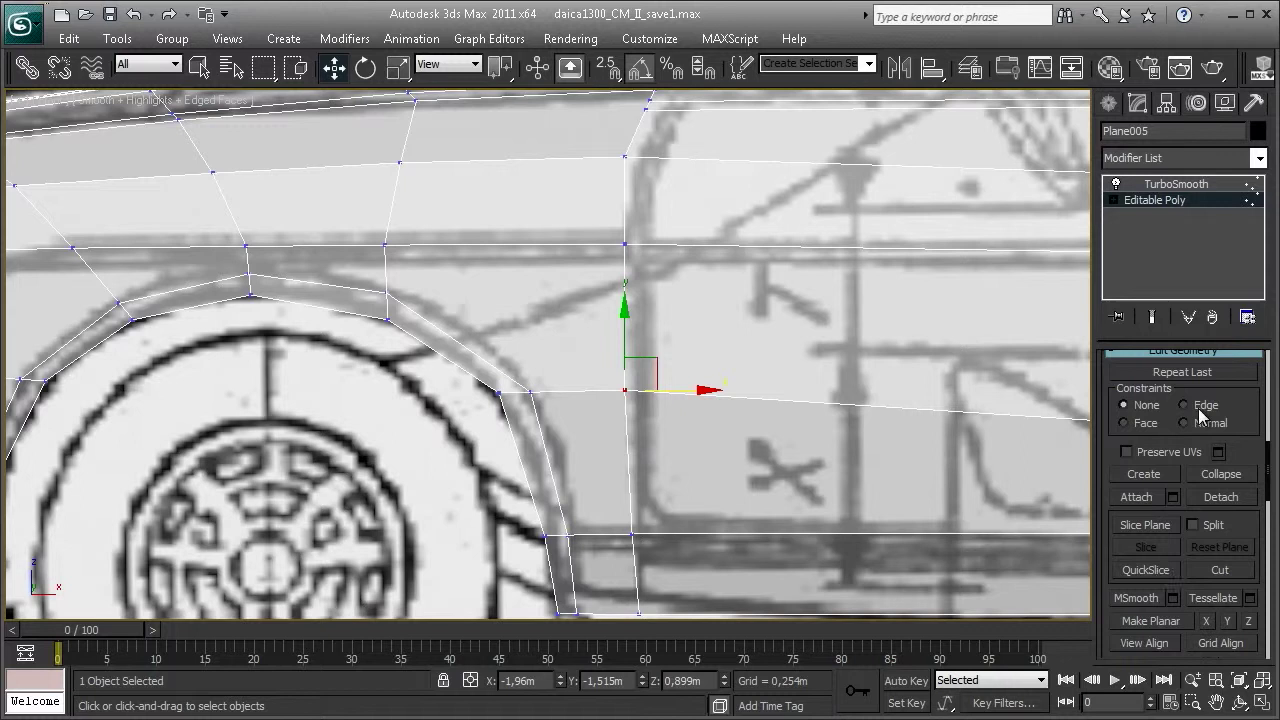
# - Set Constraints to Edge and slide the vertices onto the side blueprint lines
pyautogui.click(1184, 405)
pyautogui.moveTo(807, 448); pyautogui.dragTo(773, 504, button='middle')
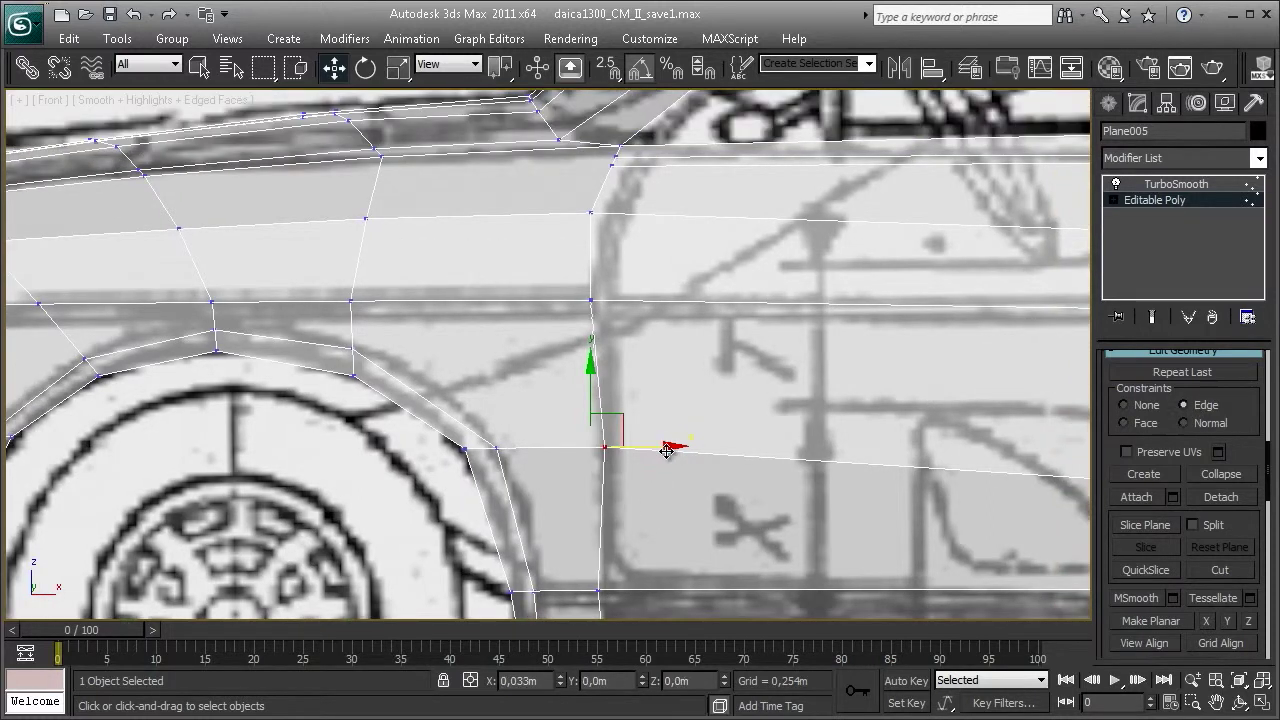
pyautogui.moveTo(667, 451); pyautogui.dragTo(653, 547, button='middle')
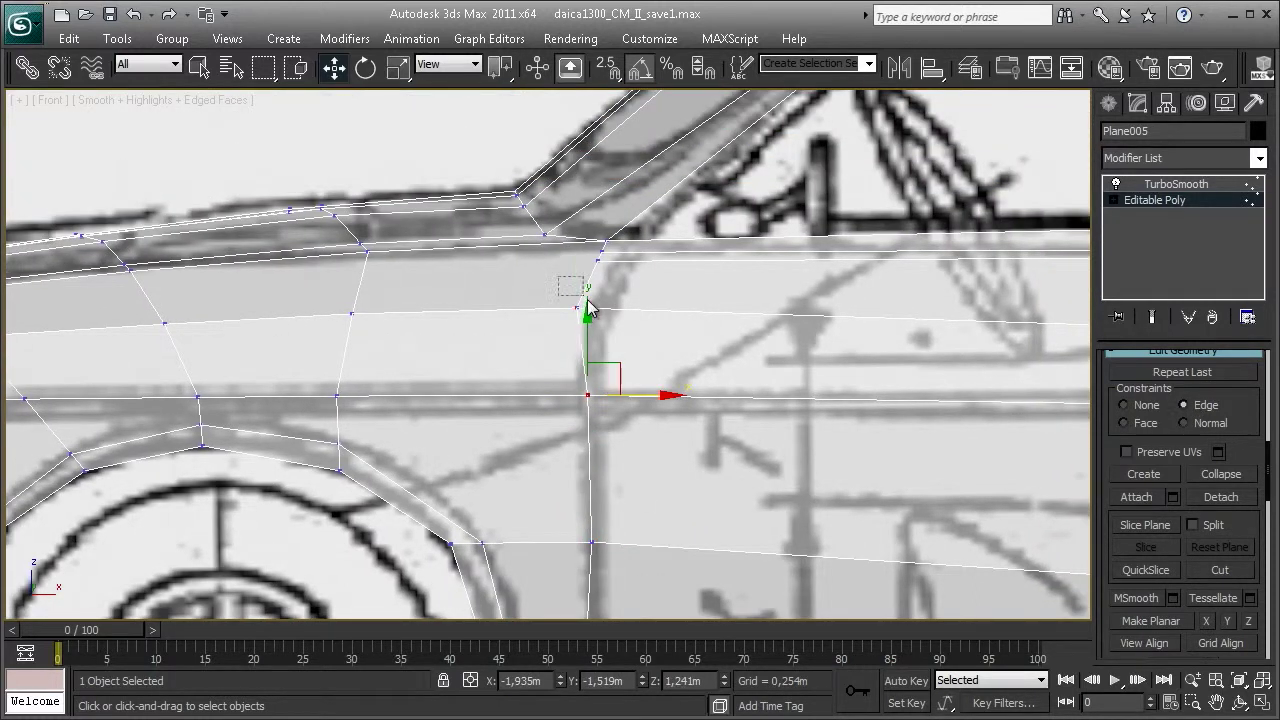
pyautogui.moveTo(641, 304); pyautogui.dragTo(643, 400, button='middle')
pyautogui.scroll(2, 609, 421)
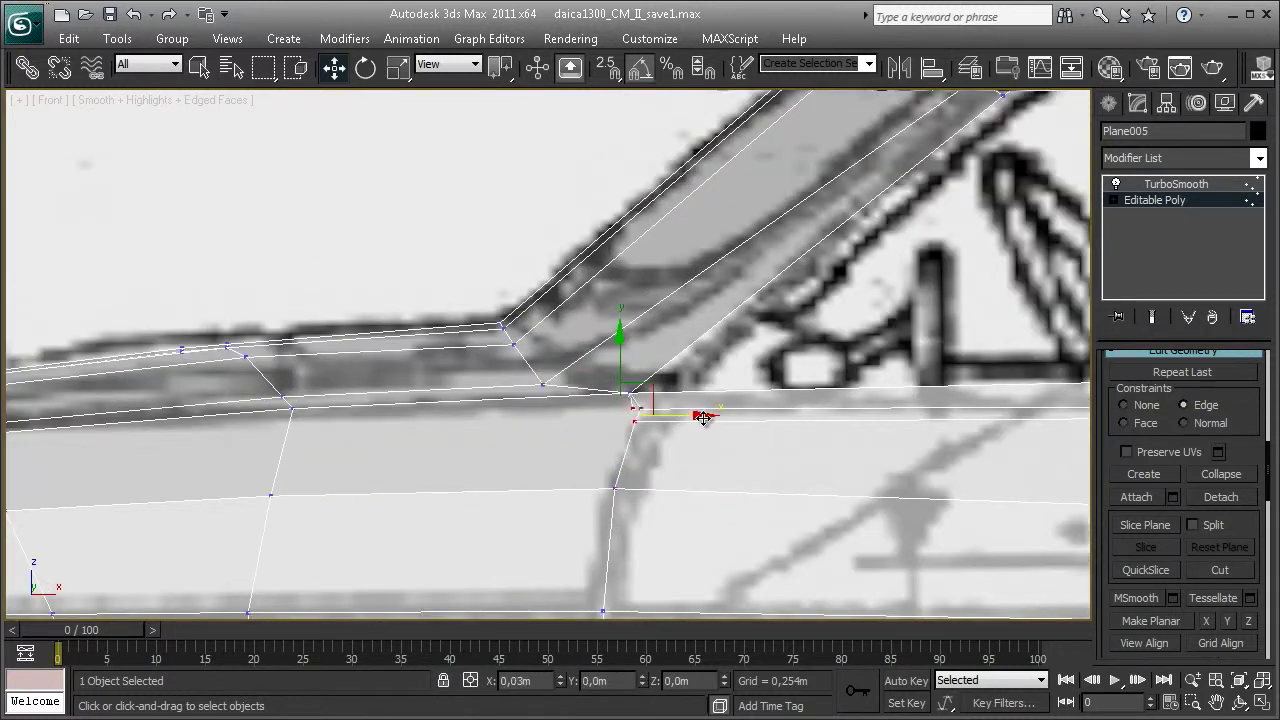
pyautogui.scroll(-2, 716, 388)
pyautogui.scroll(-2, 694, 379)
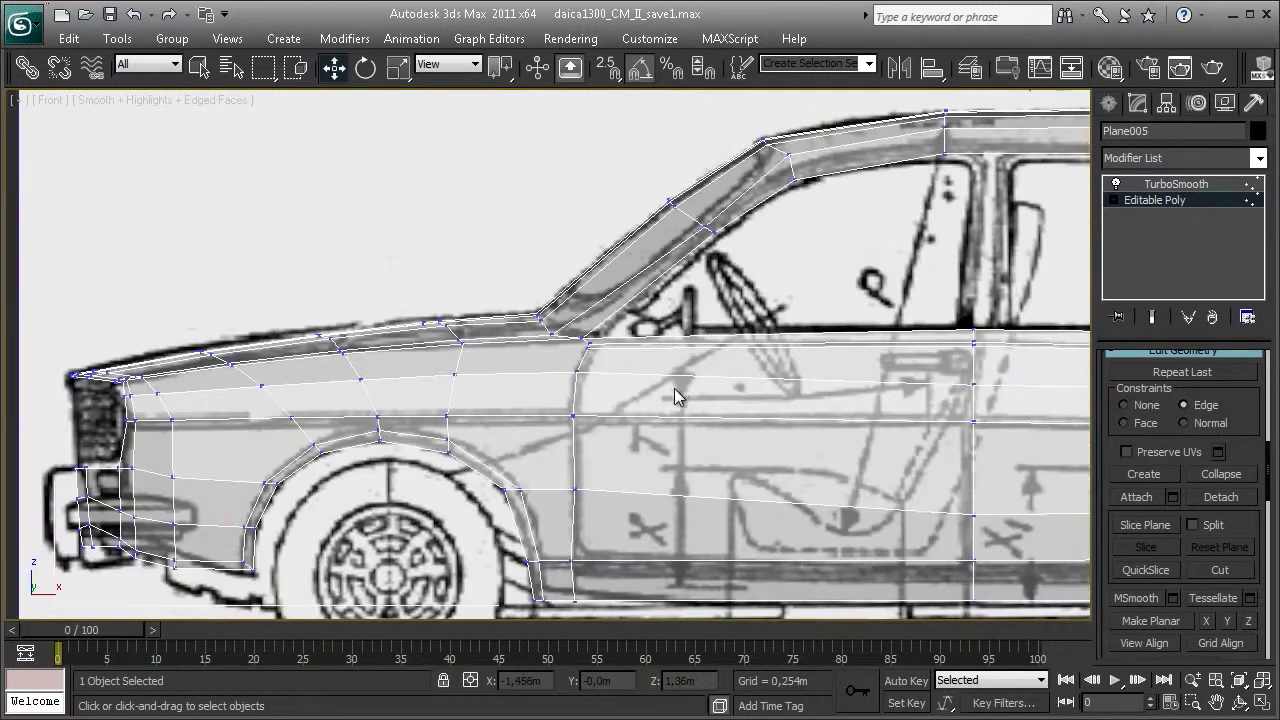
pyautogui.scroll(1, 694, 350)
pyautogui.moveTo(694, 346)
pyautogui.mouseDown(button='middle')
pyautogui.moveTo(712, 291)
pyautogui.moveTo(711, 343)
pyautogui.moveTo(443, 366)
pyautogui.moveTo(523, 363)
pyautogui.mouseUp(button='middle')
pyautogui.hotkey('alt', 'w')
pyautogui.hotkey('alt', 'w')
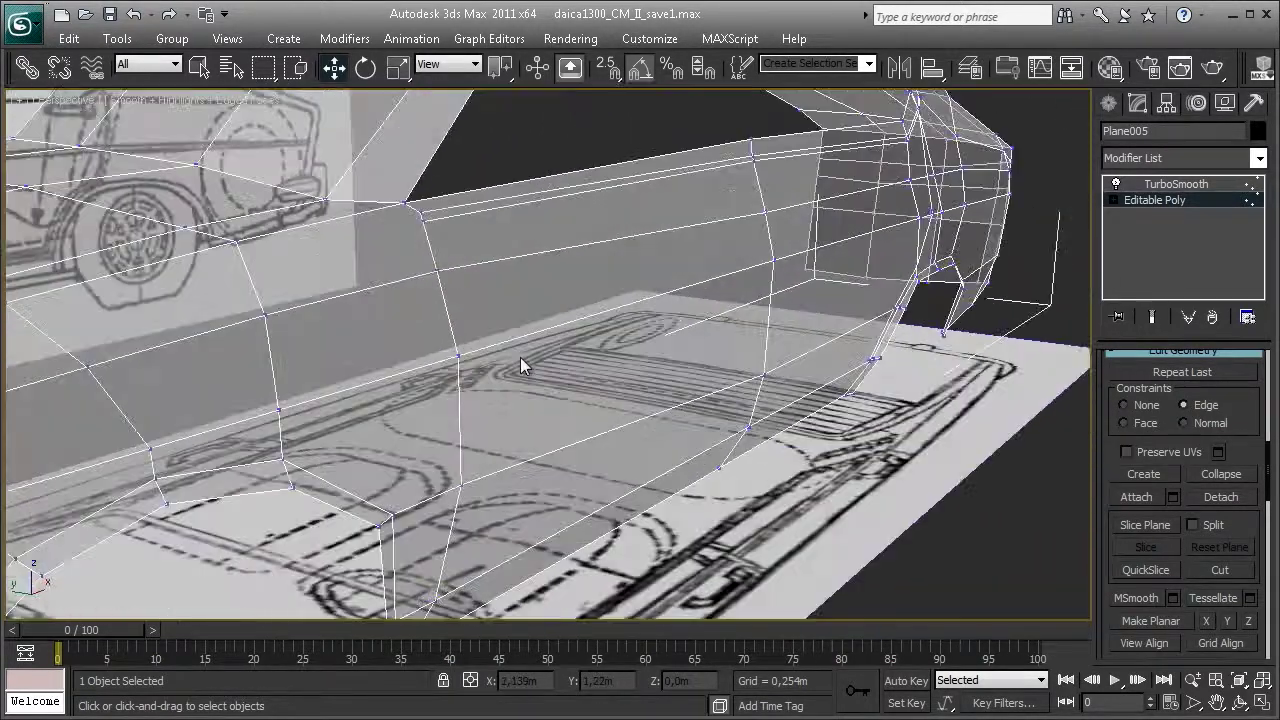
# - Loop-select the lower body edges along the sill and wheel arch in Edge mode
pyautogui.press('2')
pyautogui.click(1204, 489)
pyautogui.moveTo(526, 486)
pyautogui.keyDown('alt'); pyautogui.mouseDown(button='middle')
pyautogui.moveTo(580, 349)
pyautogui.moveTo(491, 503)
pyautogui.mouseUp(button='middle'); pyautogui.keyUp('alt')
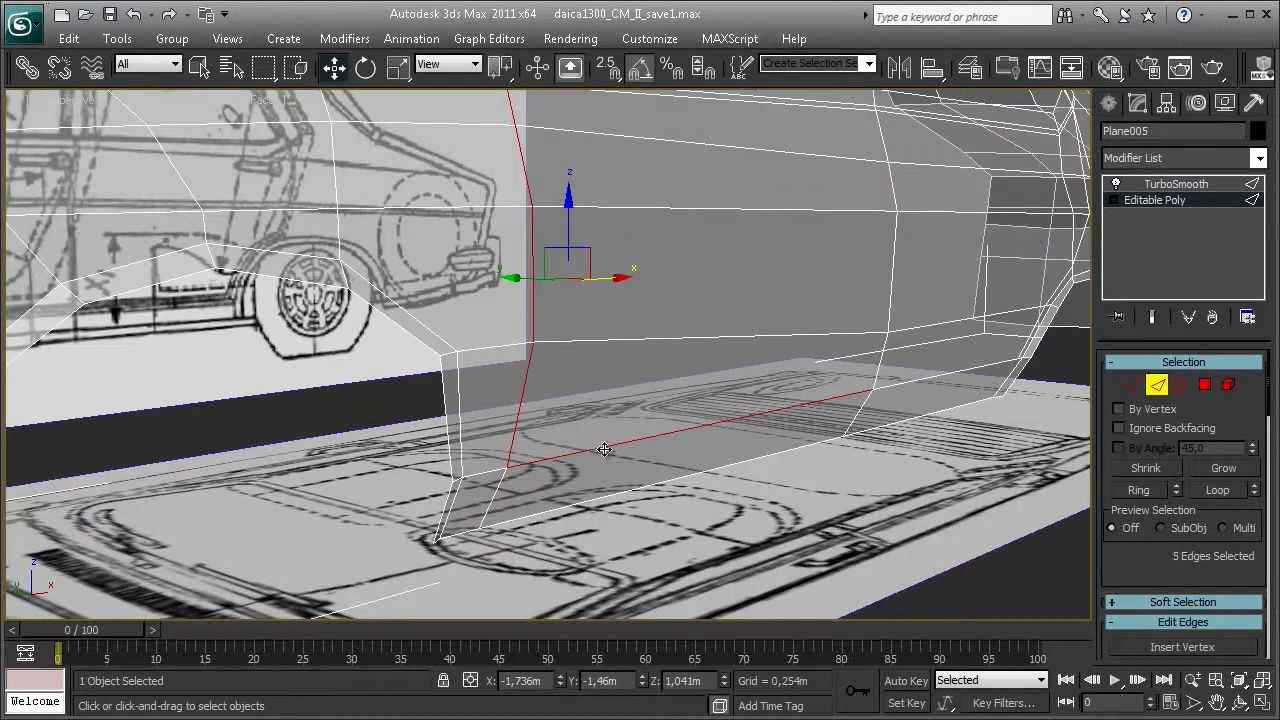
pyautogui.keyDown('alt'); pyautogui.moveTo(598, 471); pyautogui.dragTo(688, 449, button='middle'); pyautogui.keyUp('alt')
pyautogui.doubleClick(491, 503)
pyautogui.scroll(-3, 491, 503)
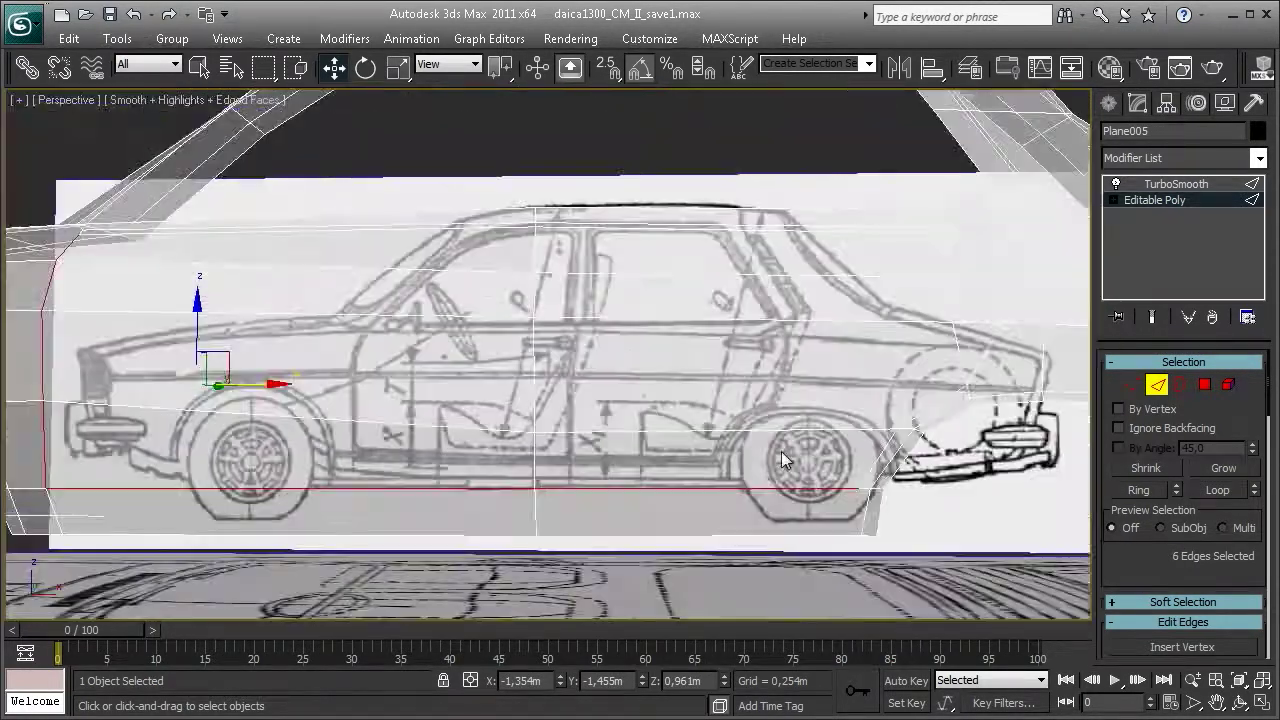
pyautogui.scroll(3, 625, 457)
pyautogui.scroll(4, 558, 416)
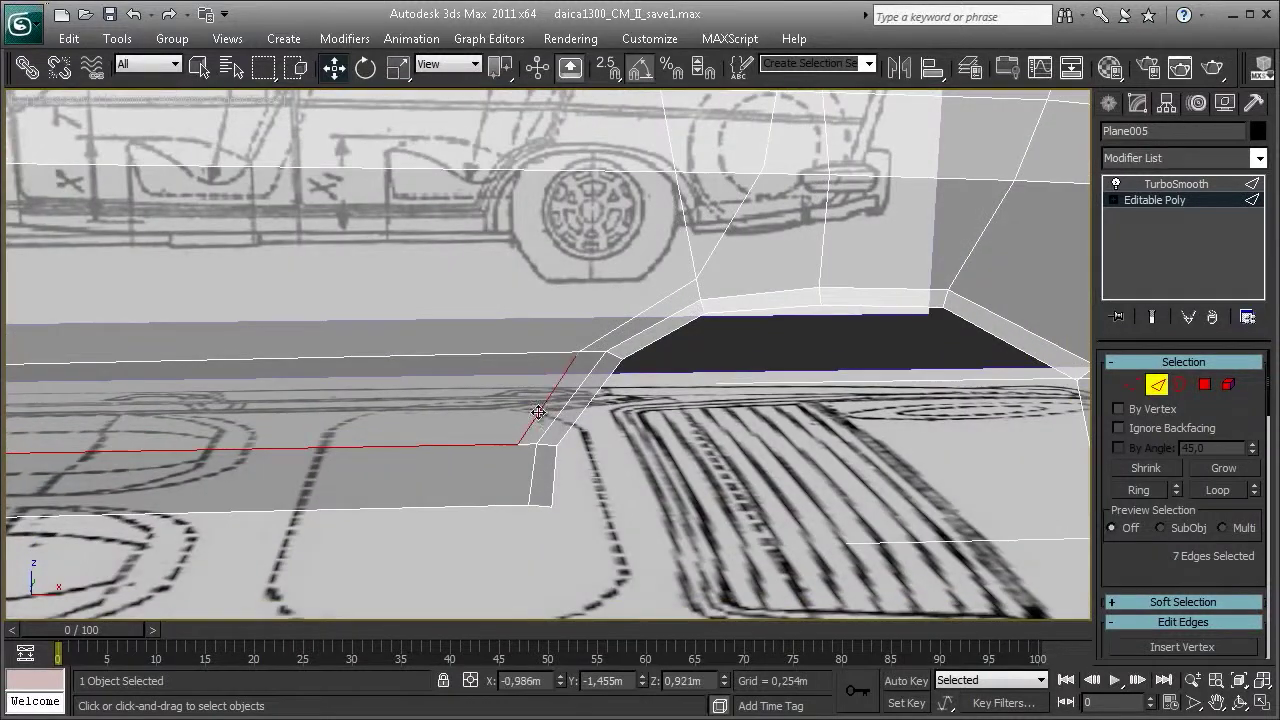
pyautogui.moveTo(656, 309)
pyautogui.mouseDown(button='middle')
pyautogui.moveTo(669, 420)
pyautogui.moveTo(723, 398)
pyautogui.mouseUp(button='middle')
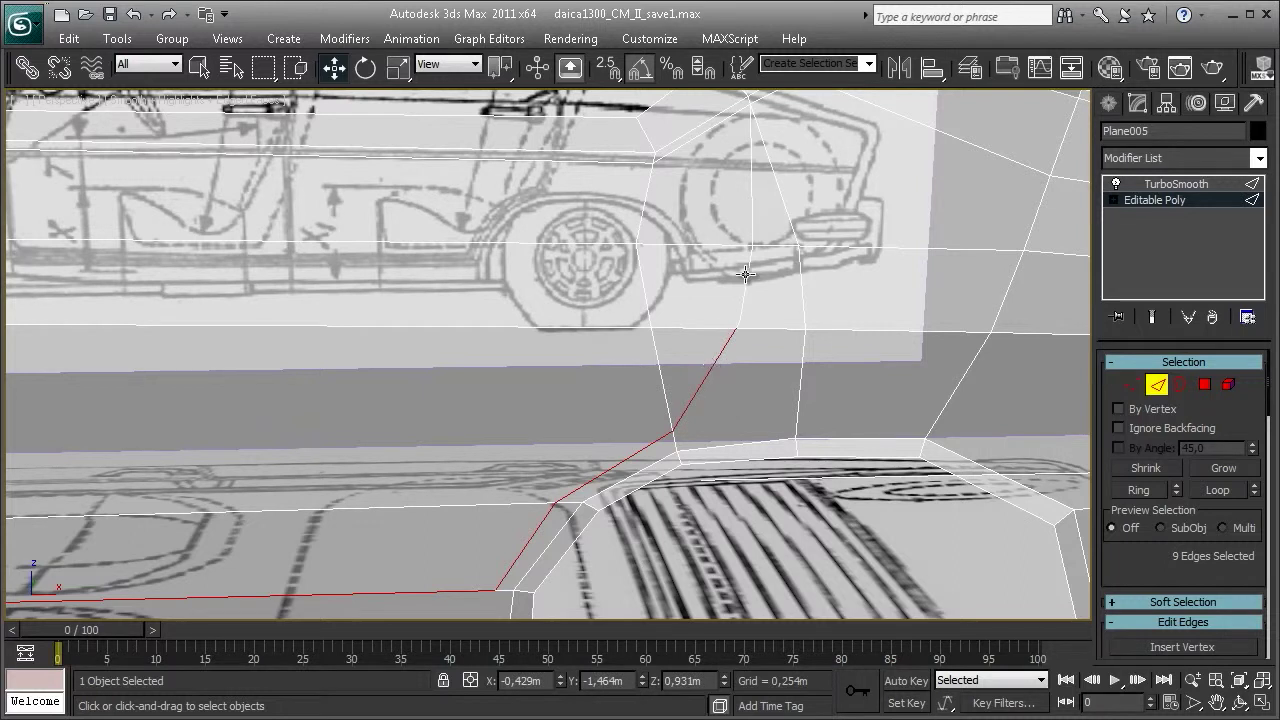
pyautogui.moveTo(753, 264)
pyautogui.mouseDown(button='middle')
pyautogui.moveTo(681, 447)
pyautogui.moveTo(634, 402)
pyautogui.mouseUp(button='middle')
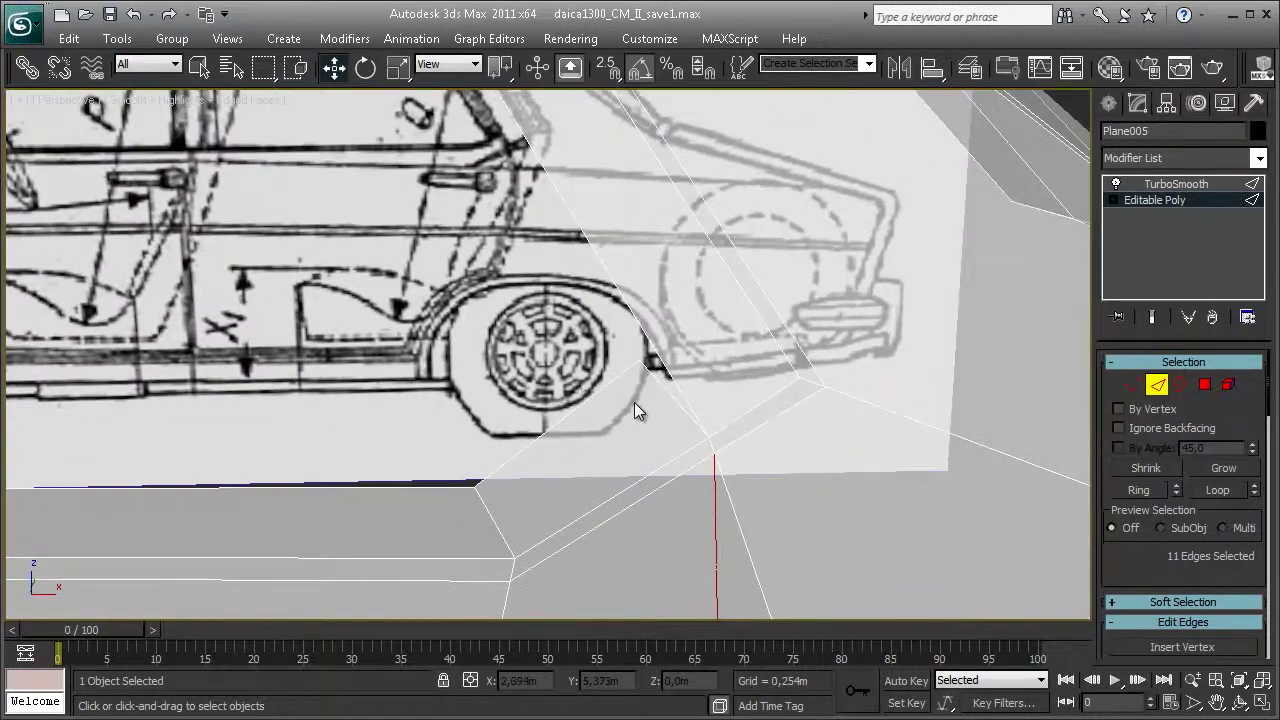
pyautogui.scroll(-3, 754, 408)
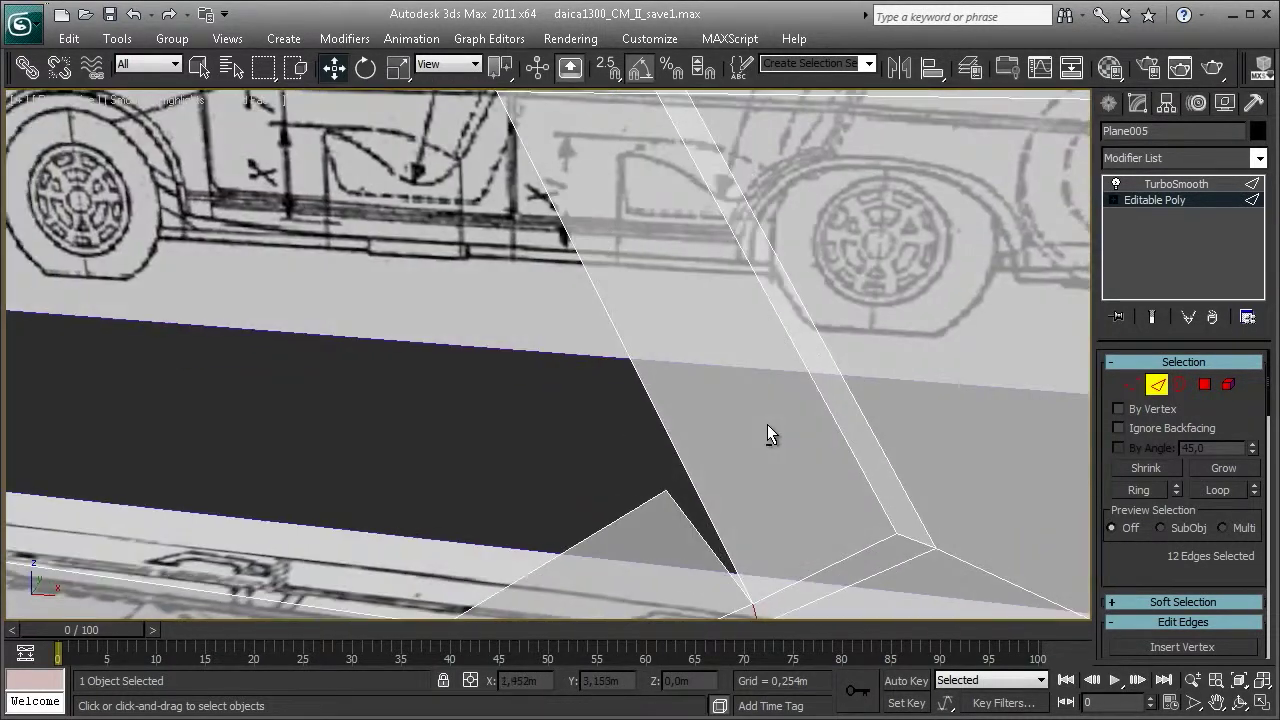
pyautogui.moveTo(767, 428)
pyautogui.keyDown('alt'); pyautogui.mouseDown(button='middle')
pyautogui.moveTo(443, 428)
pyautogui.moveTo(786, 347)
pyautogui.moveTo(490, 381)
pyautogui.moveTo(509, 366)
pyautogui.moveTo(517, 310)
pyautogui.mouseUp(button='middle'); pyautogui.keyUp('alt')
# - Start a 0,002m Chamfer and add two short corner edges to the selection
pyautogui.rightClick(517, 310)
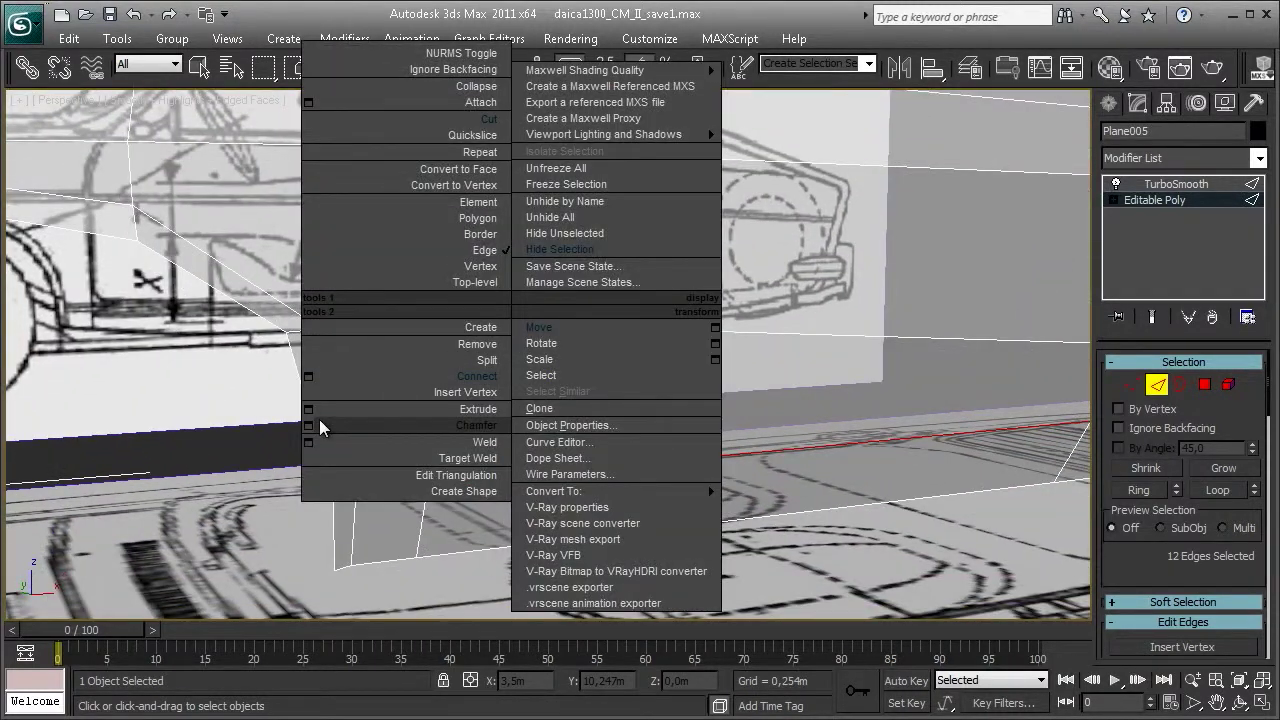
pyautogui.click(309, 425)
pyautogui.keyDown('alt'); pyautogui.moveTo(330, 430); pyautogui.dragTo(414, 449, button='middle'); pyautogui.keyUp('alt')
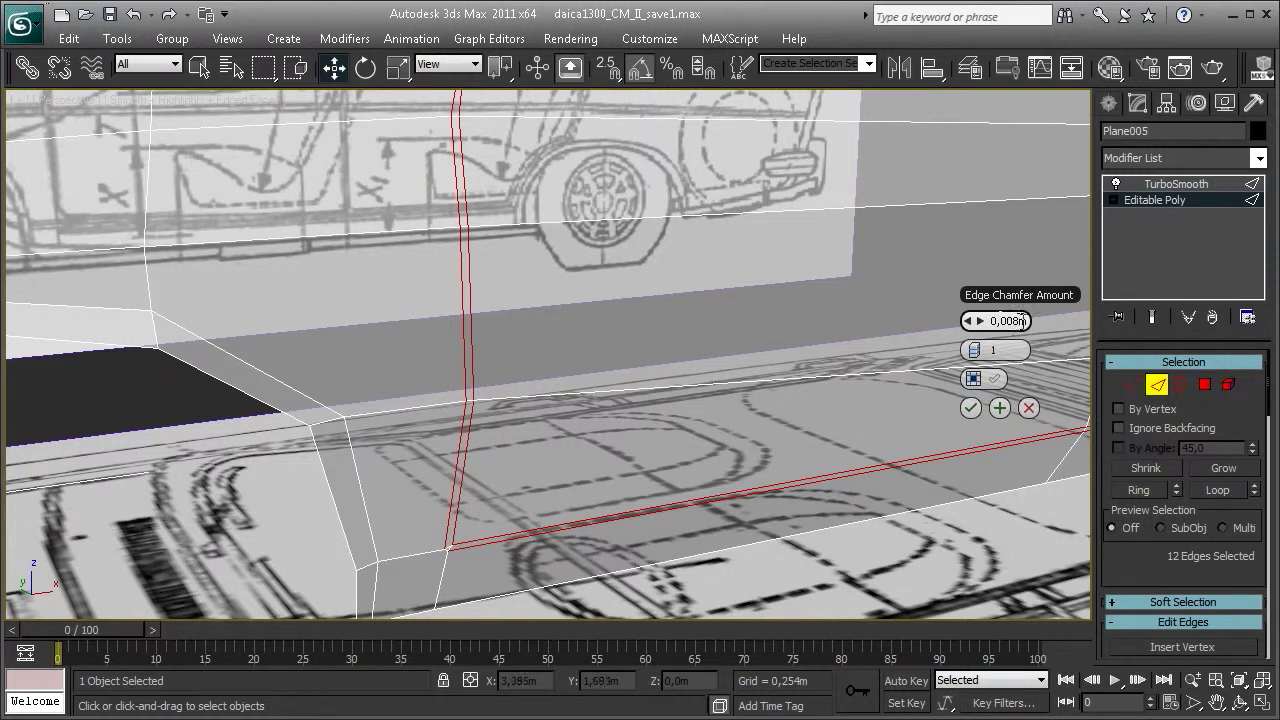
pyautogui.write('0,002')
pyautogui.press('Return')
pyautogui.moveTo(143, 363)
pyautogui.keyDown('alt'); pyautogui.mouseDown(button='middle')
pyautogui.moveTo(118, 422)
pyautogui.moveTo(683, 215)
pyautogui.mouseUp(button='middle'); pyautogui.keyUp('alt')
pyautogui.scroll(2, 508, 306)
pyautogui.scroll(2, 600, 380)
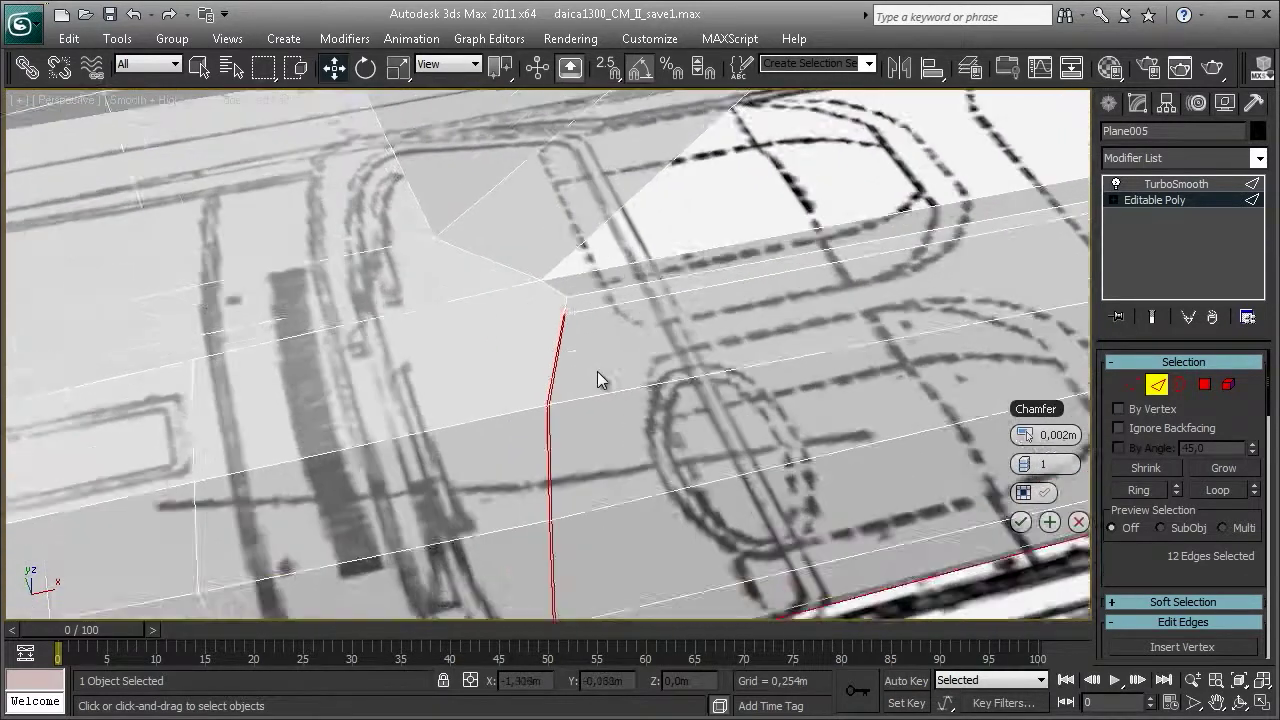
pyautogui.scroll(2, 613, 330)
pyautogui.keyDown('ctrl'); pyautogui.click(589, 196); pyautogui.keyUp('ctrl')
pyautogui.keyDown('ctrl'); pyautogui.click(571, 195); pyautogui.keyUp('ctrl')
# - Apply the 0.002m, 1-segment chamfer to the 14 door-outline edges and clear the selection
pyautogui.moveTo(571, 195)
pyautogui.keyDown('alt'); pyautogui.mouseDown(button='middle')
pyautogui.moveTo(623, 194)
pyautogui.moveTo(736, 360)
pyautogui.mouseUp(button='middle'); pyautogui.keyUp('alt')
pyautogui.scroll(-2, 866, 433)
pyautogui.scroll(-3, 866, 433)
pyautogui.moveTo(866, 433)
pyautogui.keyDown('alt'); pyautogui.mouseDown(button='middle')
pyautogui.moveTo(726, 277)
pyautogui.moveTo(583, 347)
pyautogui.mouseUp(button='middle'); pyautogui.keyUp('alt')
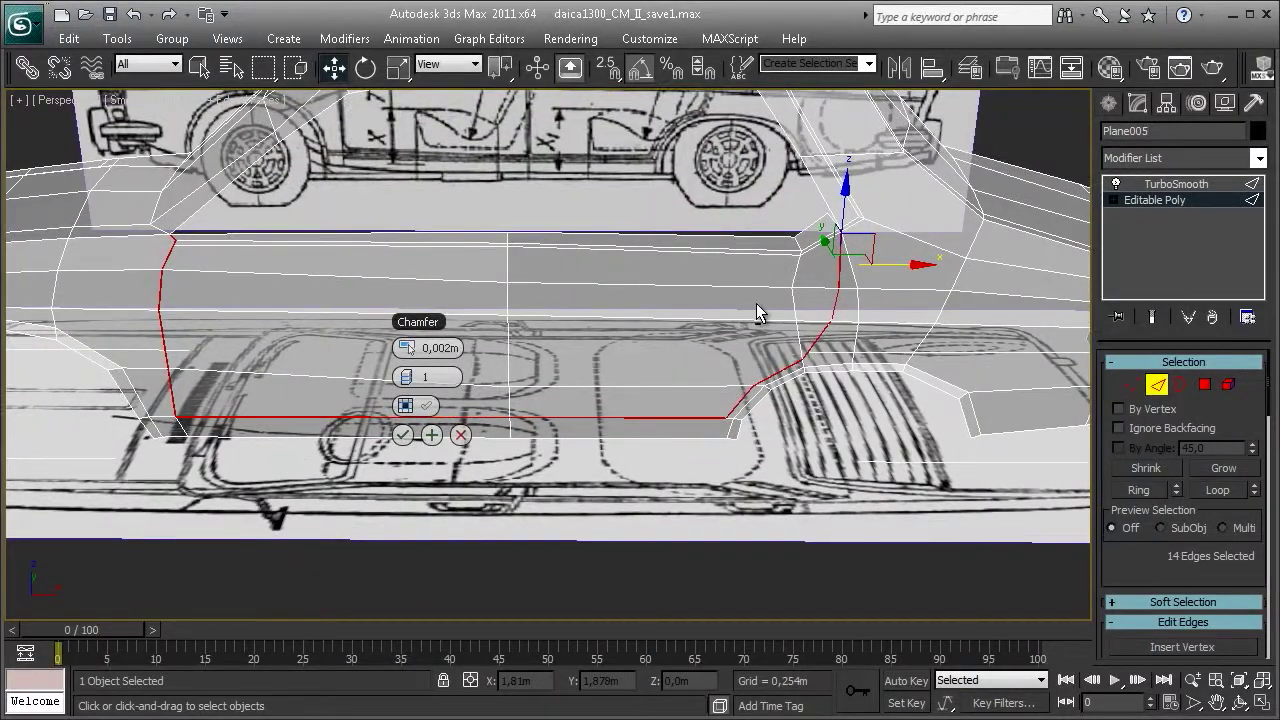
pyautogui.keyDown('alt'); pyautogui.moveTo(756, 305); pyautogui.dragTo(730, 327, button='middle'); pyautogui.keyUp('alt')
pyautogui.click(403, 428)
pyautogui.click(771, 437)
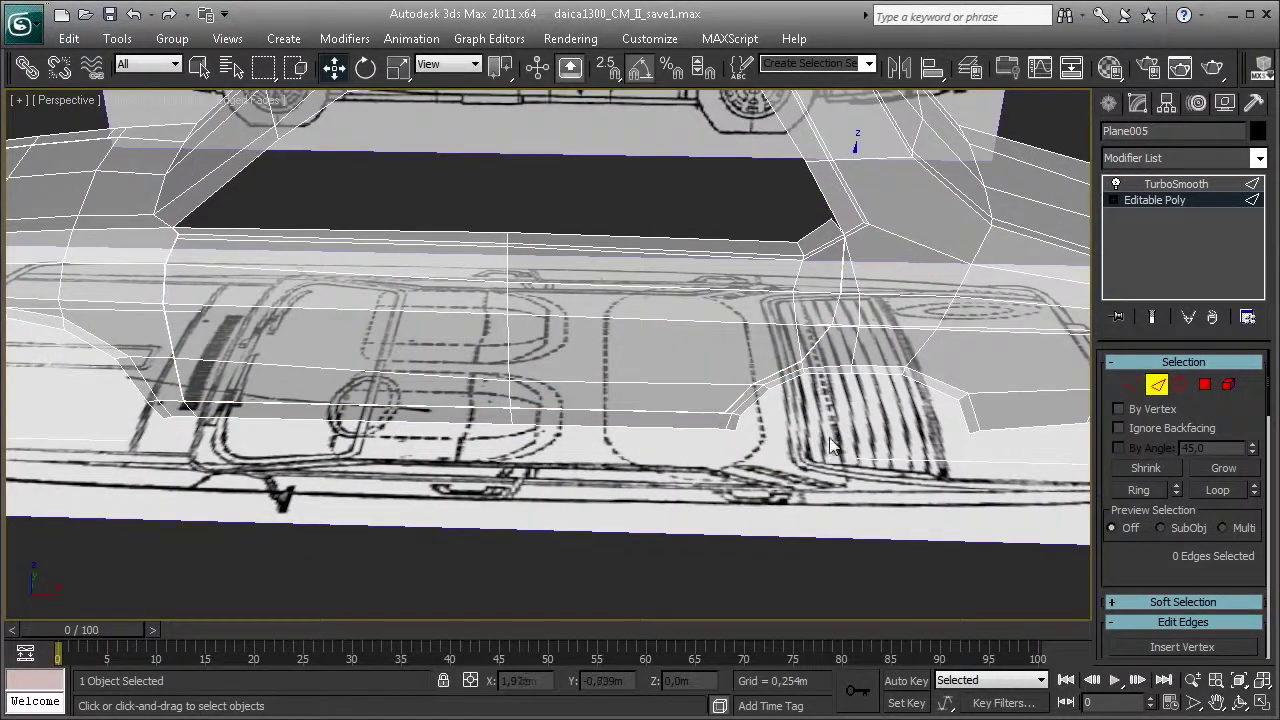
pyautogui.scroll(4, 509, 509)
pyautogui.moveTo(509, 509)
pyautogui.mouseDown(button='middle')
pyautogui.moveTo(452, 612)
pyautogui.moveTo(694, 466)
pyautogui.mouseUp(button='middle')
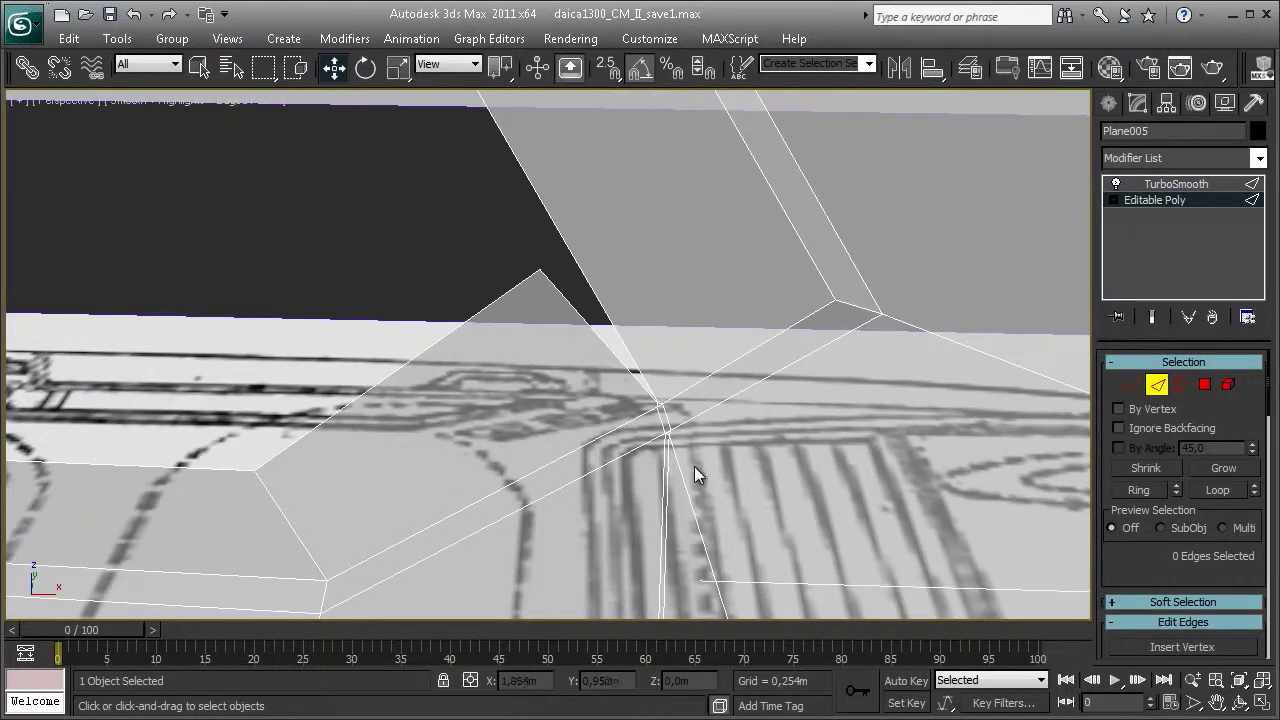
pyautogui.scroll(3, 690, 455)
# - Chamfer the selected lower-body edges by 0,002m with a single segment
pyautogui.press('1')
pyautogui.rightClick(713, 424)
pyautogui.click(640, 557)
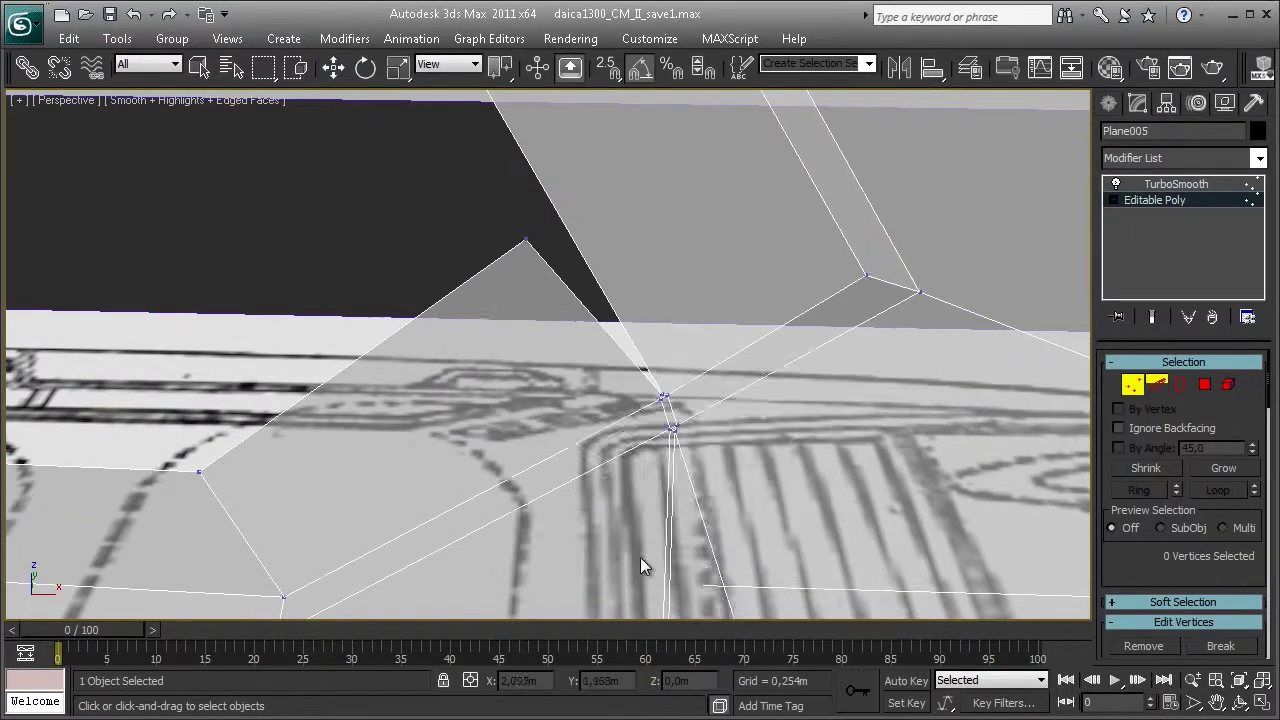
pyautogui.scroll(-1, 712, 450)
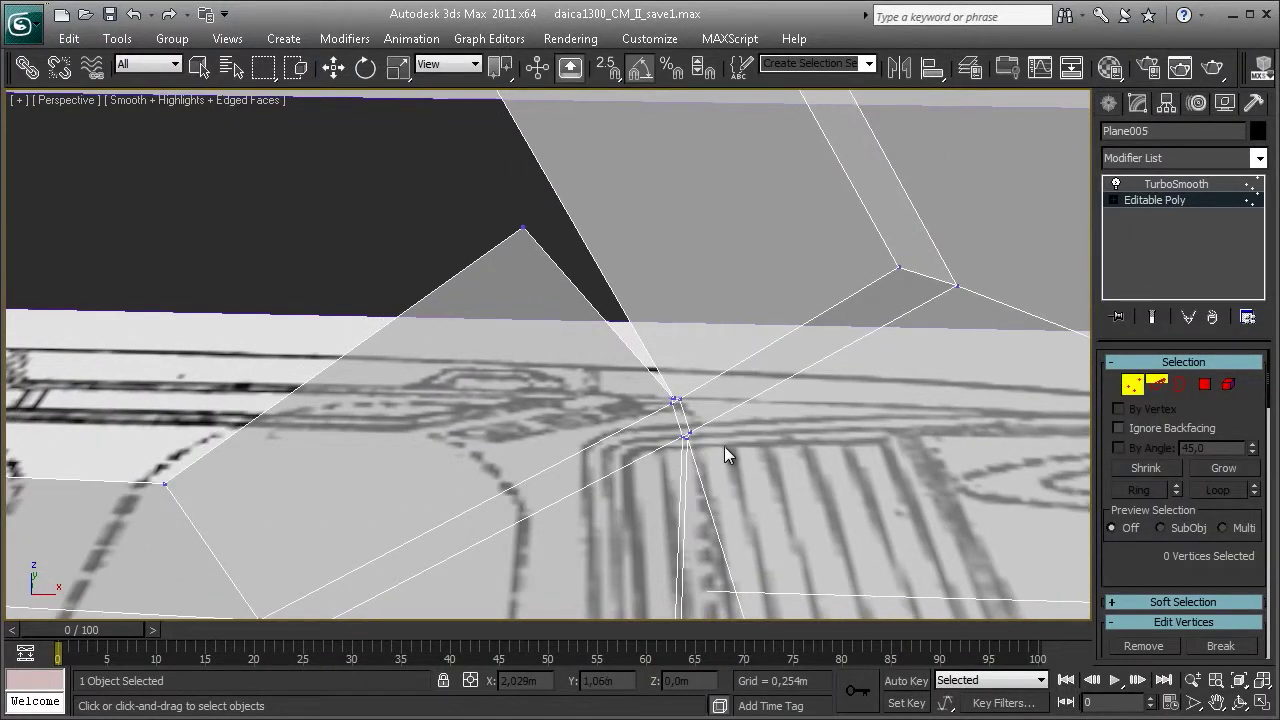
pyautogui.press('2')
pyautogui.rightClick(723, 445)
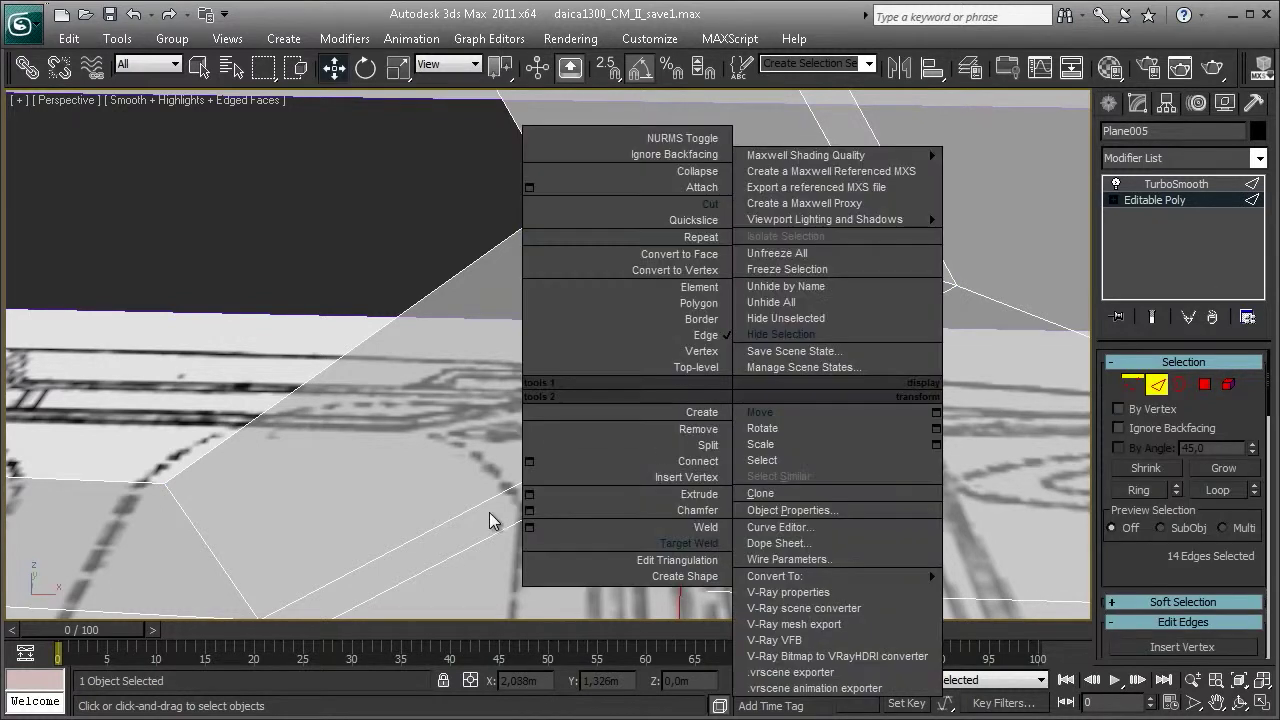
pyautogui.click(530, 511)
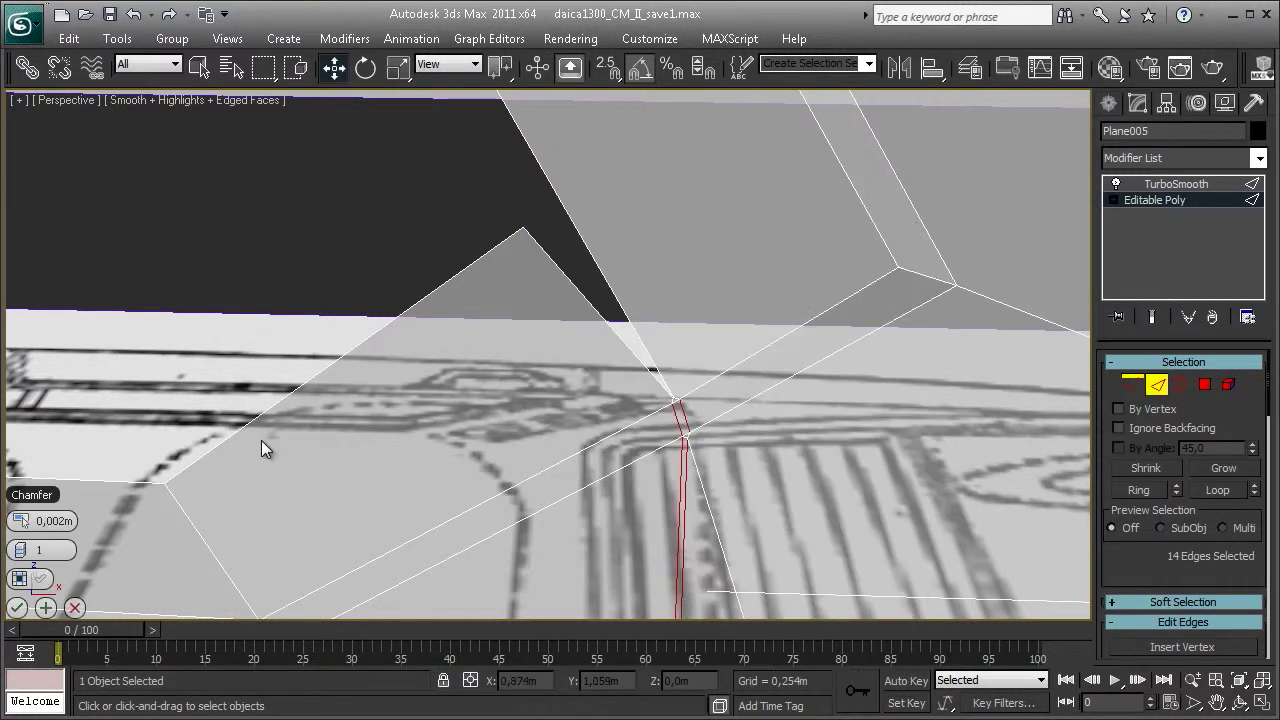
pyautogui.click(17, 607)
pyautogui.moveTo(820, 440)
pyautogui.keyDown('alt'); pyautogui.mouseDown(button='middle')
pyautogui.moveTo(872, 432)
pyautogui.moveTo(806, 370)
pyautogui.mouseUp(button='middle'); pyautogui.keyUp('alt')
# - Pull the nearby vertex down along the blueprint line
pyautogui.press('1')
pyautogui.rightClick(806, 370)
pyautogui.moveTo(727, 482)
pyautogui.keyDown('alt'); pyautogui.mouseDown(button='middle')
pyautogui.moveTo(822, 437)
pyautogui.moveTo(828, 450)
pyautogui.mouseUp(button='middle'); pyautogui.keyUp('alt')
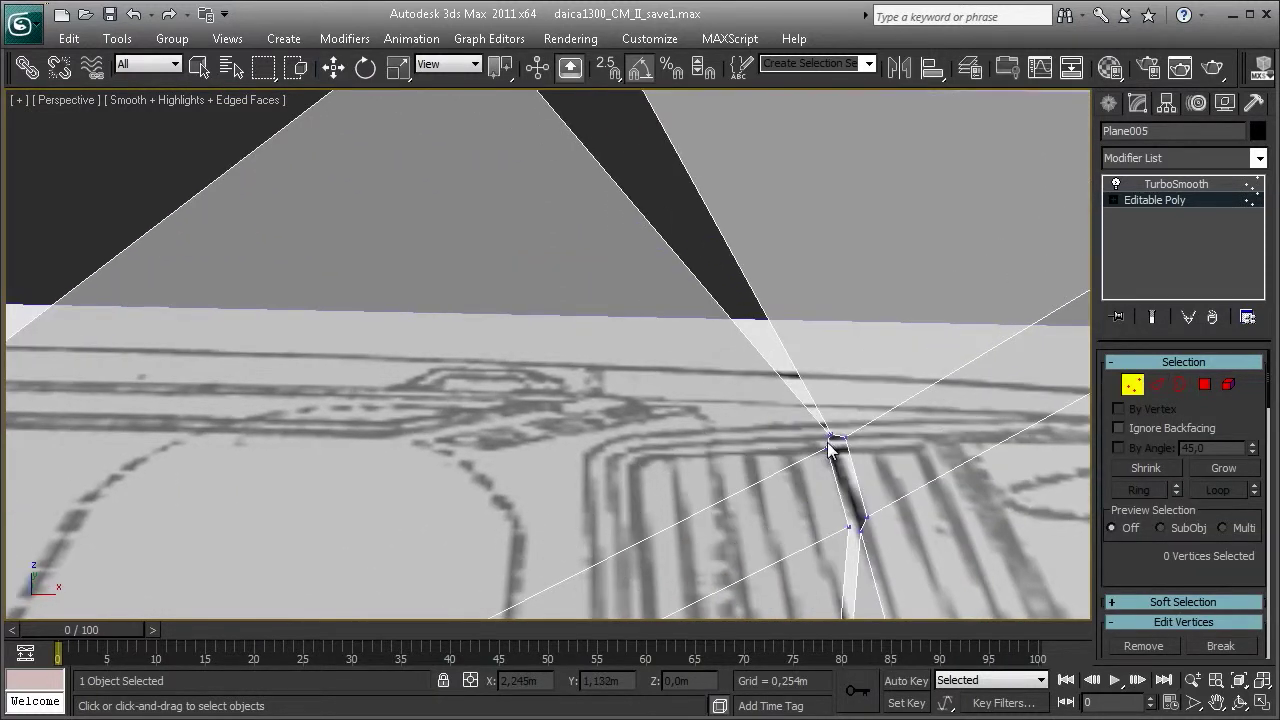
pyautogui.moveTo(829, 437); pyautogui.dragTo(847, 522)
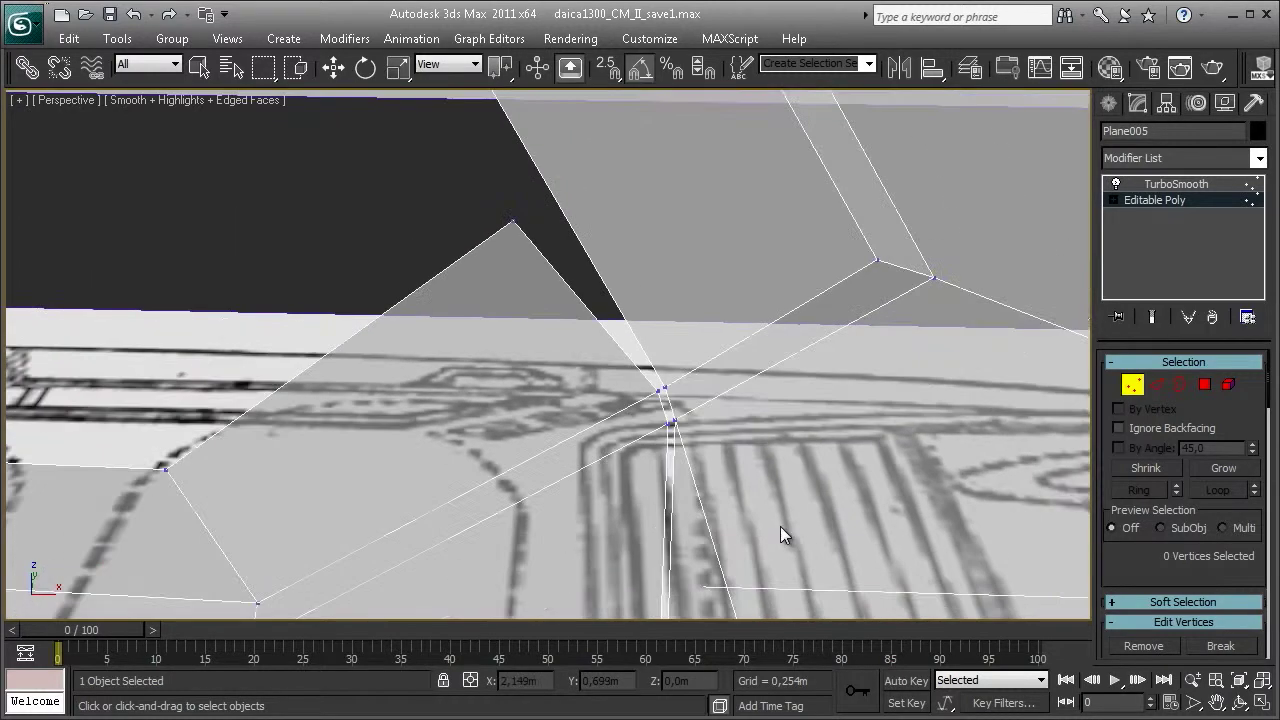
pyautogui.moveTo(870, 525); pyautogui.dragTo(710, 412, button='middle')
pyautogui.scroll(-3, 710, 412)
# - Loop-select the sill-line edges beside the wheel arch, trimmed to 14 edges
pyautogui.scroll(-1, 717, 346)
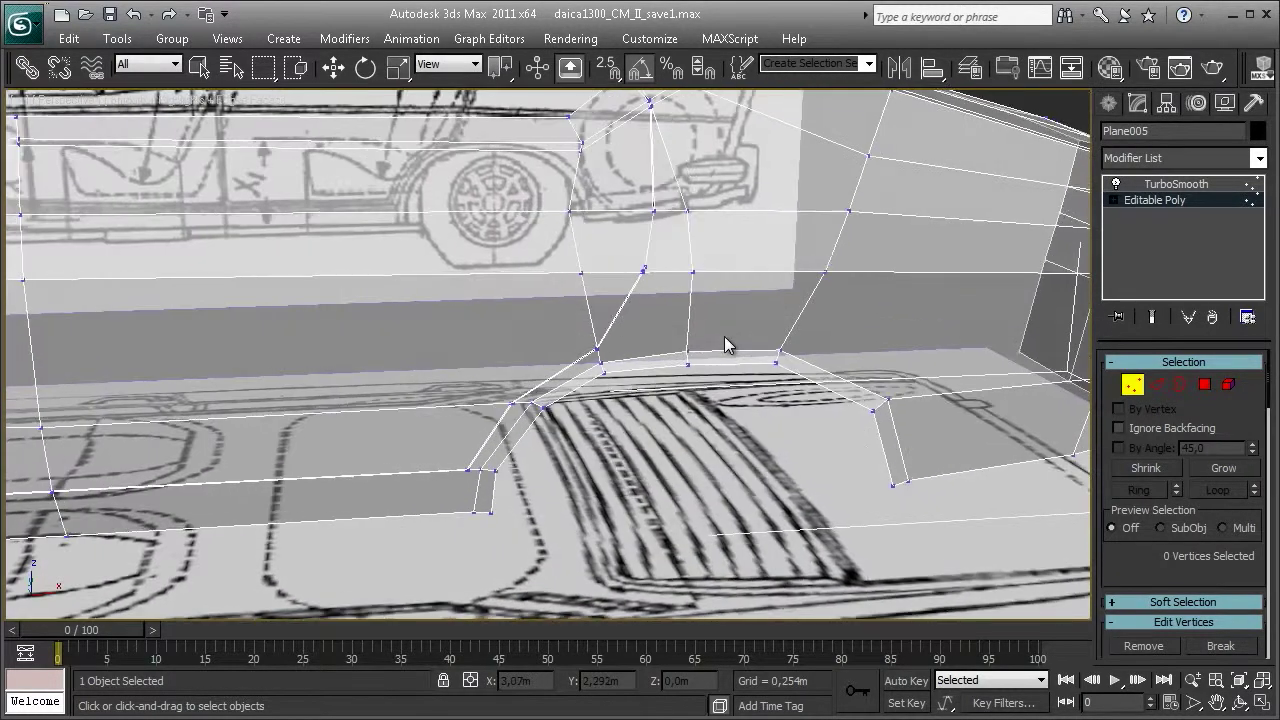
pyautogui.scroll(3, 669, 429)
pyautogui.scroll(2, 656, 396)
pyautogui.scroll(1, 656, 396)
pyautogui.scroll(1, 686, 409)
pyautogui.scroll(1, 686, 406)
pyautogui.scroll(2, 688, 527)
pyautogui.scroll(1, 686, 426)
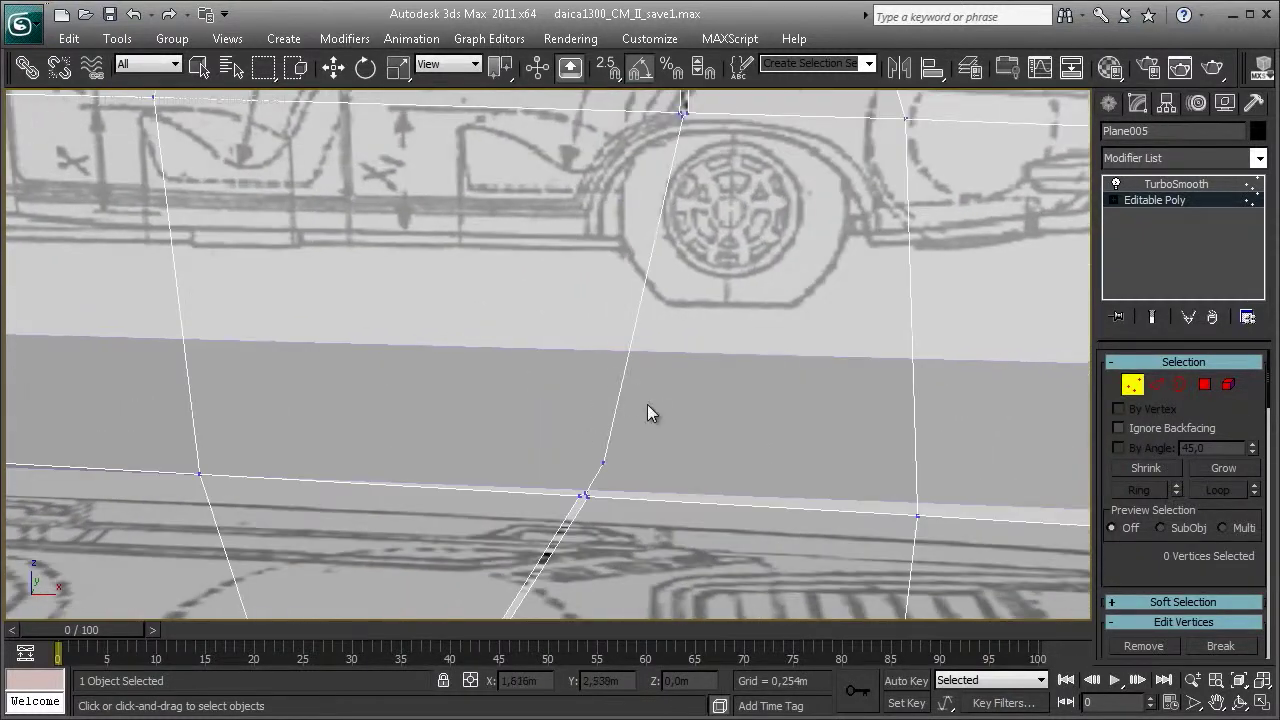
pyautogui.press('2')
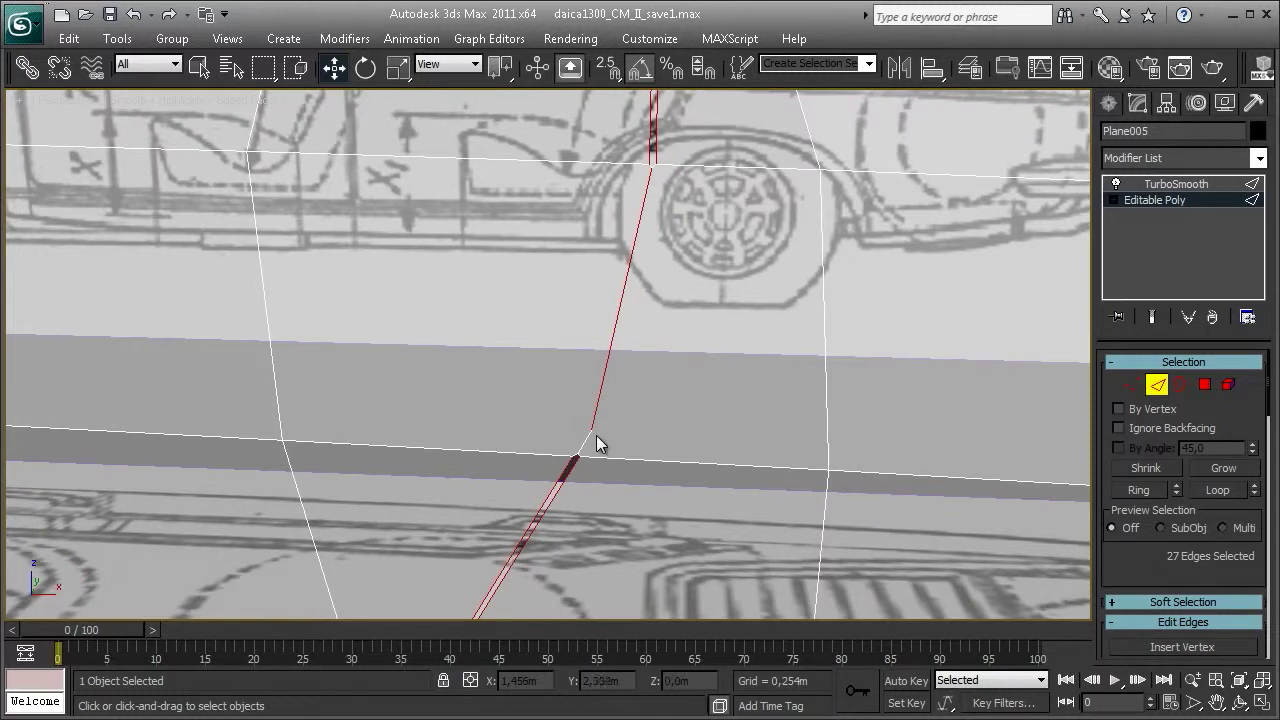
pyautogui.click(598, 441)
pyautogui.keyDown('alt'); pyautogui.moveTo(598, 441); pyautogui.dragTo(539, 507, button='middle'); pyautogui.keyUp('alt')
pyautogui.moveTo(517, 513)
pyautogui.keyDown('alt'); pyautogui.mouseDown(button='middle')
pyautogui.moveTo(640, 308)
pyautogui.moveTo(646, 240)
pyautogui.mouseUp(button='middle'); pyautogui.keyUp('alt')
pyautogui.doubleClick(661, 245)
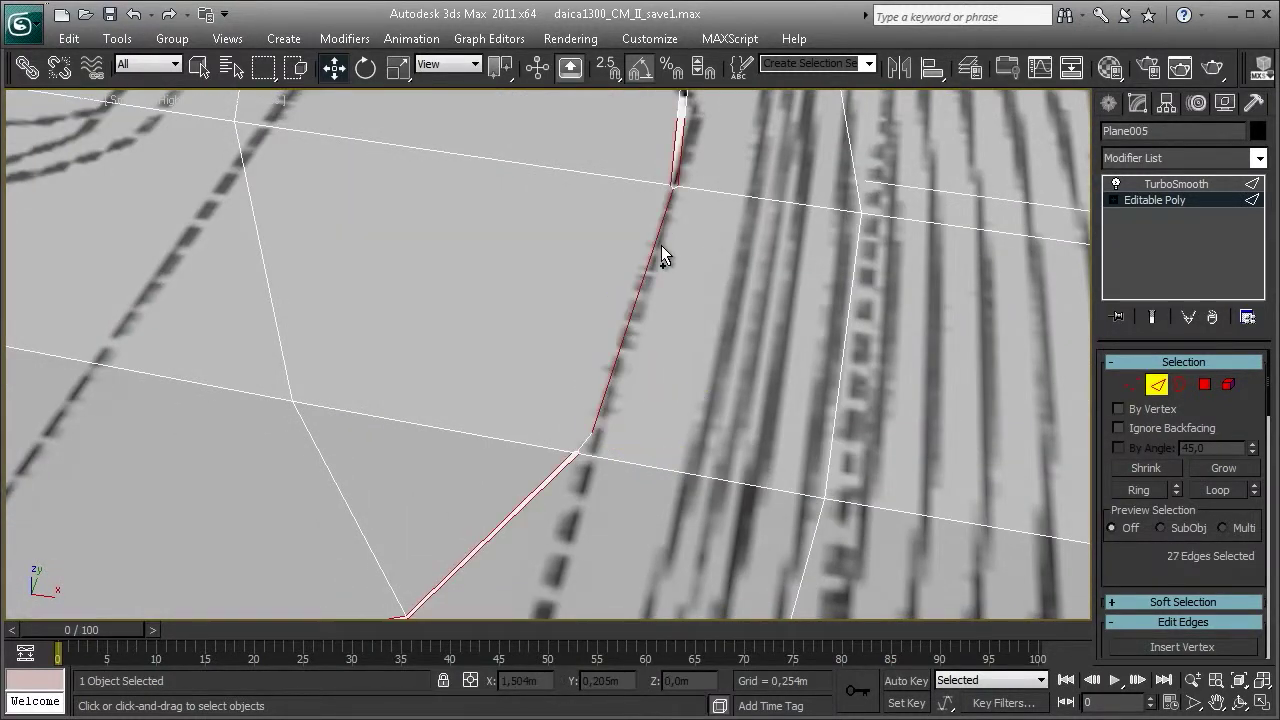
pyautogui.click(661, 245)
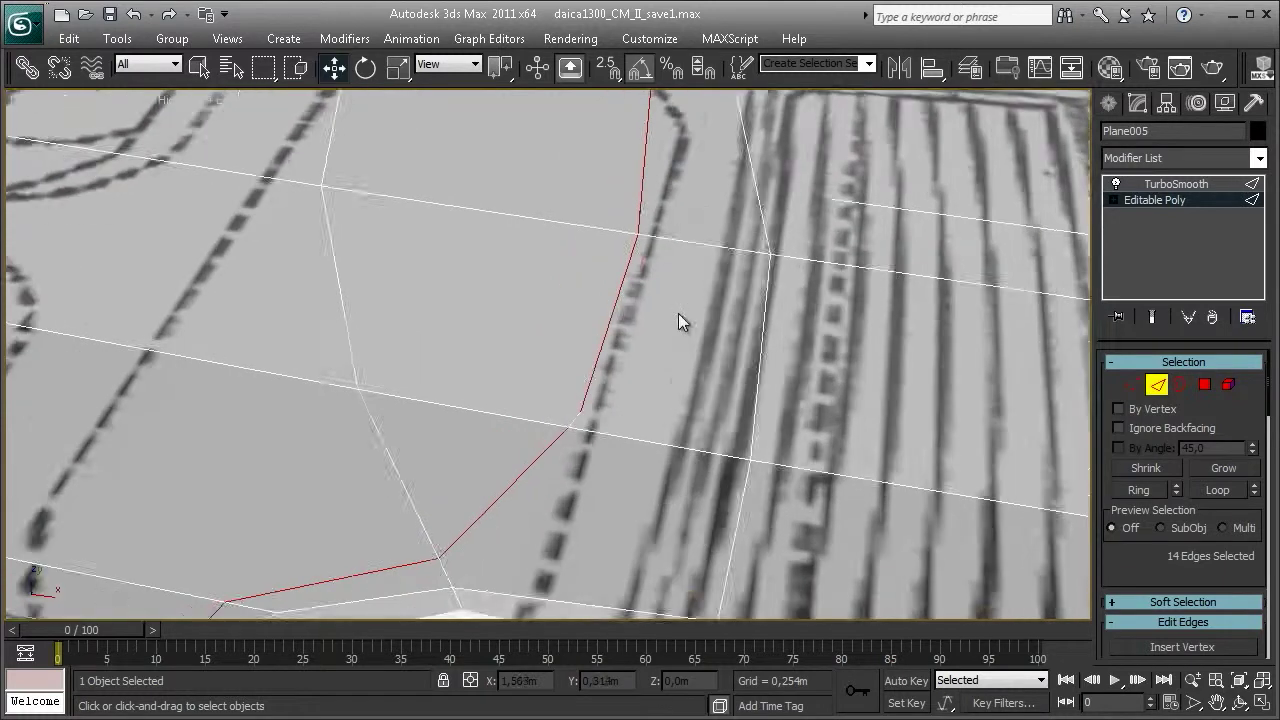
pyautogui.press('1')
pyautogui.click(590, 437)
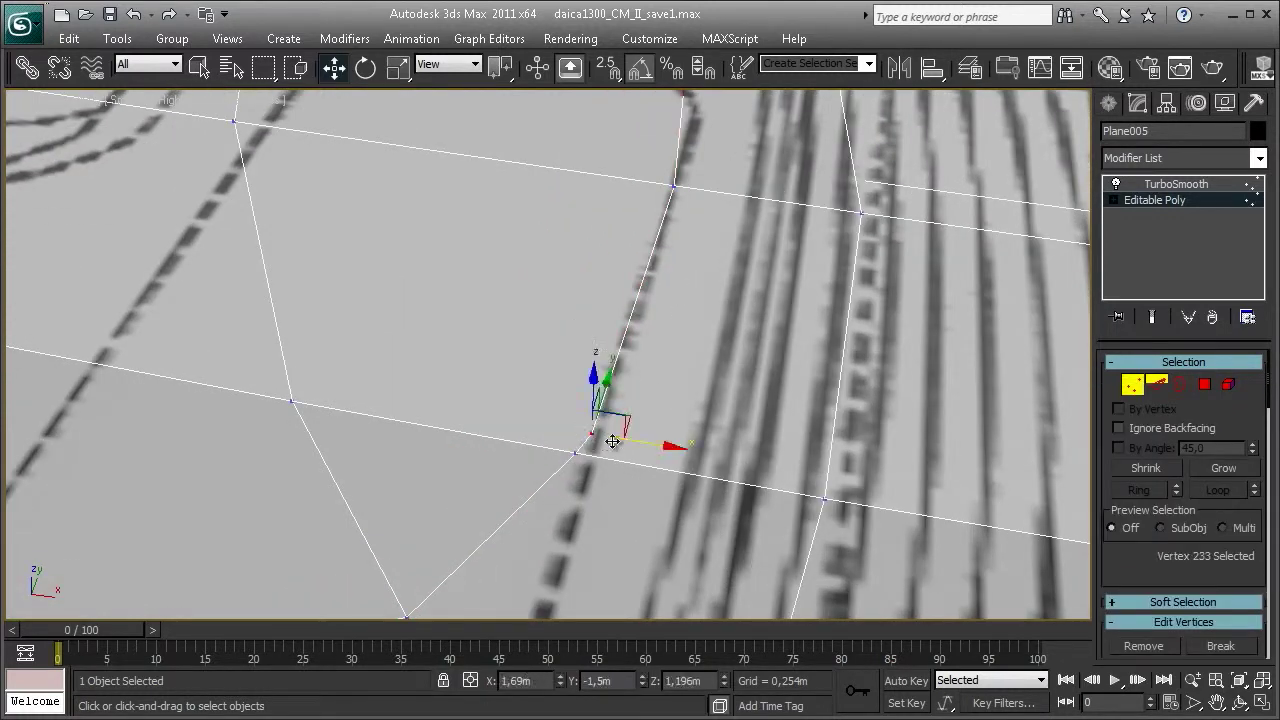
pyautogui.press('2')
pyautogui.moveTo(588, 443)
pyautogui.mouseDown(button='middle')
pyautogui.moveTo(643, 366)
pyautogui.moveTo(592, 362)
pyautogui.moveTo(836, 382)
pyautogui.mouseUp(button='middle')
# - Chamfer the 14 edges by 0,002m with one segment
pyautogui.rightClick(787, 258)
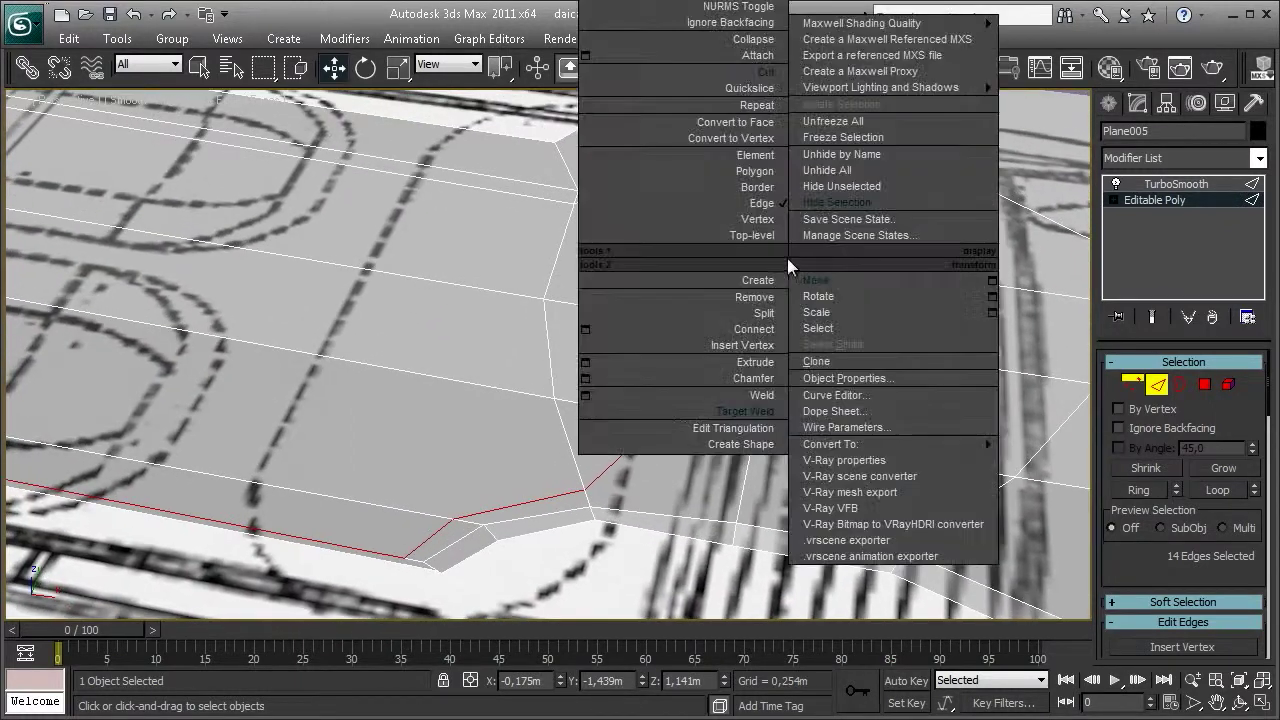
pyautogui.click(586, 379)
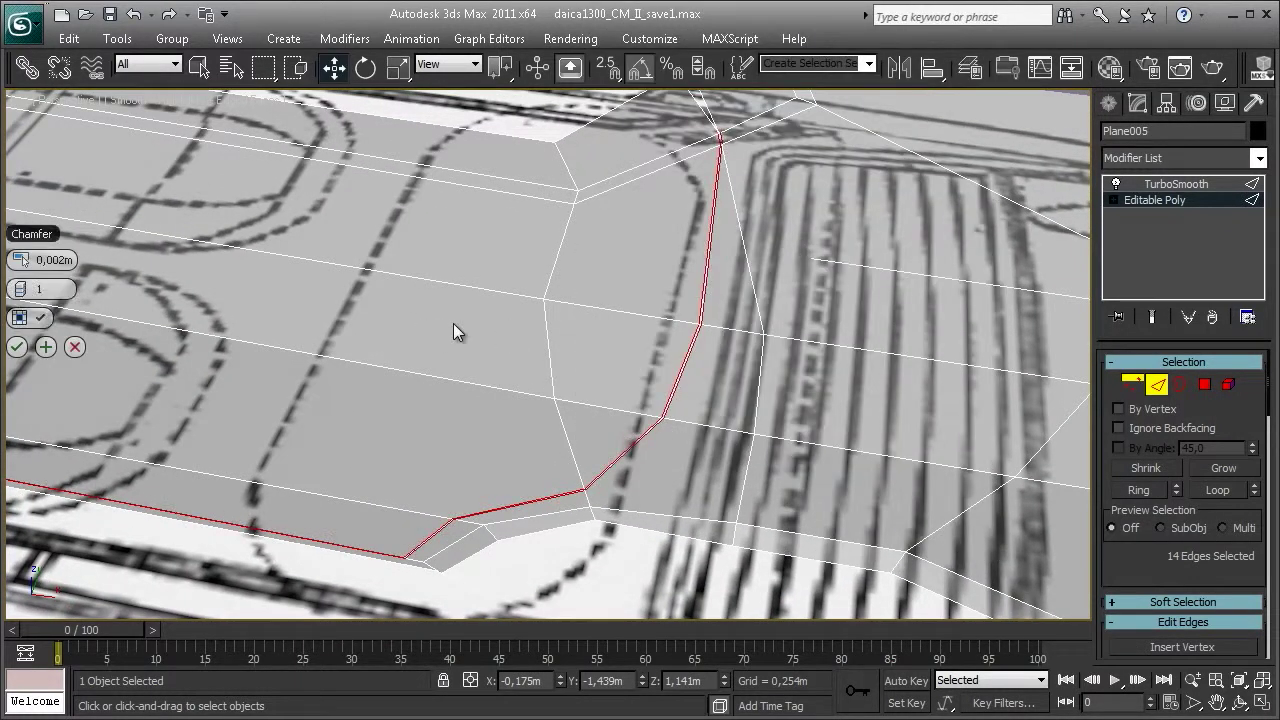
pyautogui.moveTo(453, 333); pyautogui.dragTo(485, 357, button='middle')
pyautogui.click(16, 370)
pyautogui.scroll(3, 849, 334)
pyautogui.scroll(3, 563, 403)
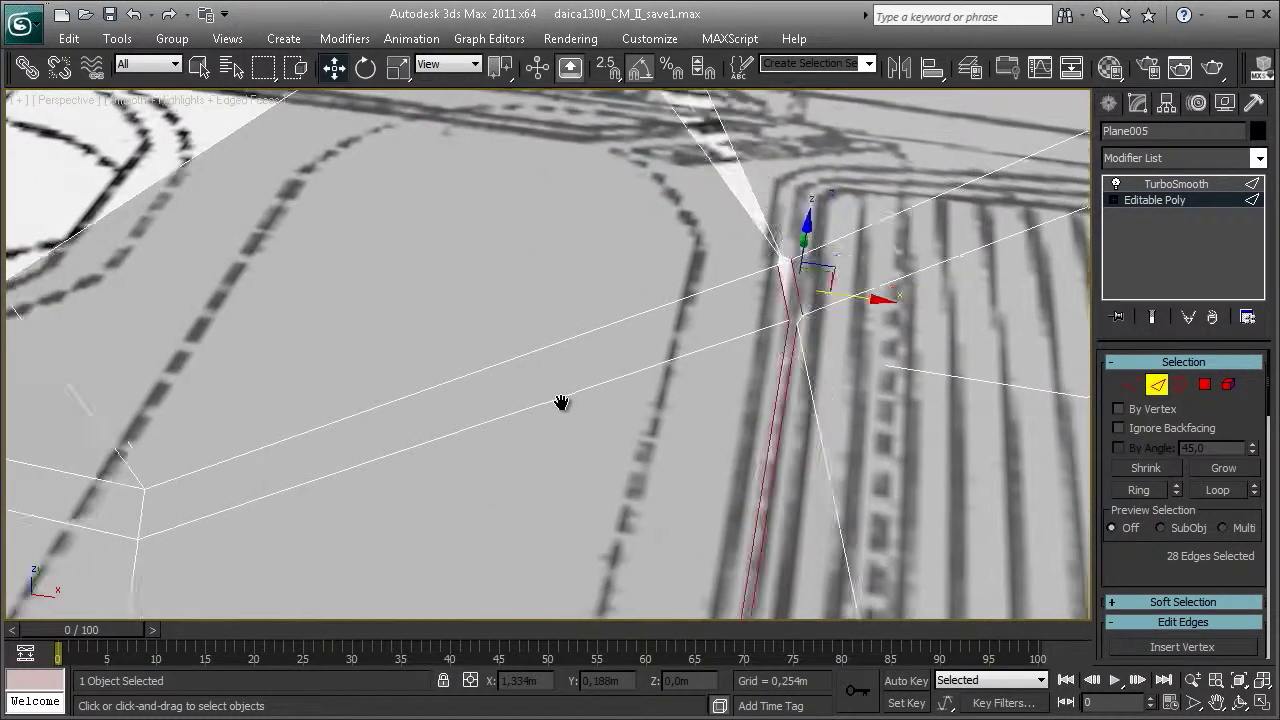
pyautogui.scroll(3, 923, 380)
pyautogui.scroll(-2, 954, 344)
# - Move the chamfered corner vertex up into line with the blueprint
pyautogui.press('1')
pyautogui.rightClick(829, 340)
pyautogui.click(735, 458)
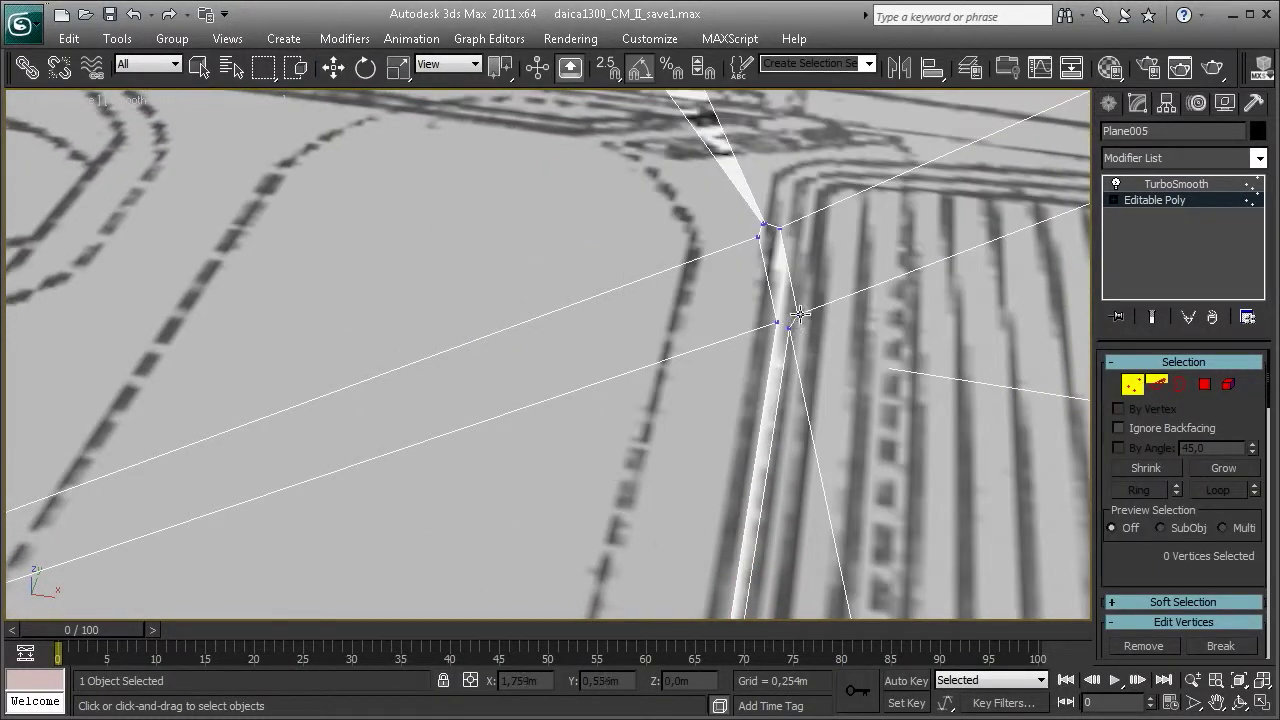
pyautogui.moveTo(800, 314); pyautogui.dragTo(797, 316)
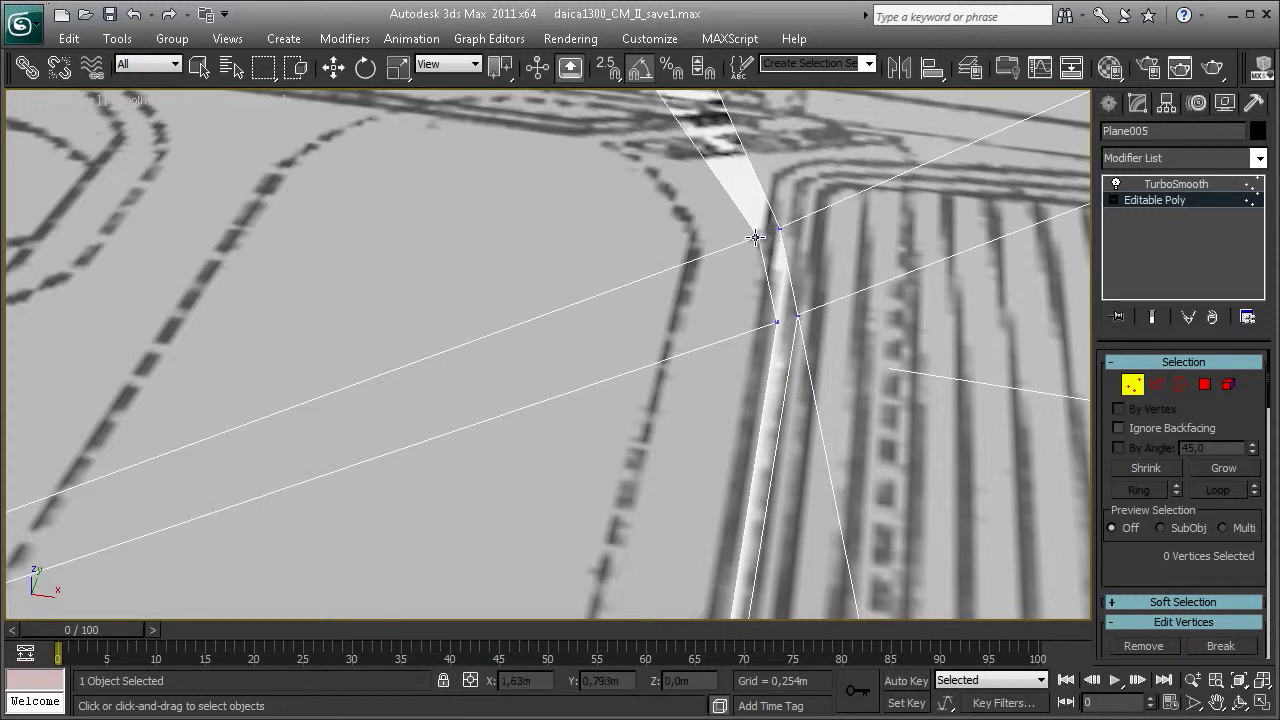
pyautogui.scroll(-5, 756, 238)
pyautogui.moveTo(566, 366)
pyautogui.keyDown('alt'); pyautogui.mouseDown(button='middle')
pyautogui.moveTo(686, 246)
pyautogui.moveTo(642, 356)
pyautogui.moveTo(663, 286)
pyautogui.moveTo(674, 303)
pyautogui.moveTo(703, 280)
pyautogui.moveTo(755, 200)
pyautogui.mouseUp(button='middle'); pyautogui.keyUp('alt')
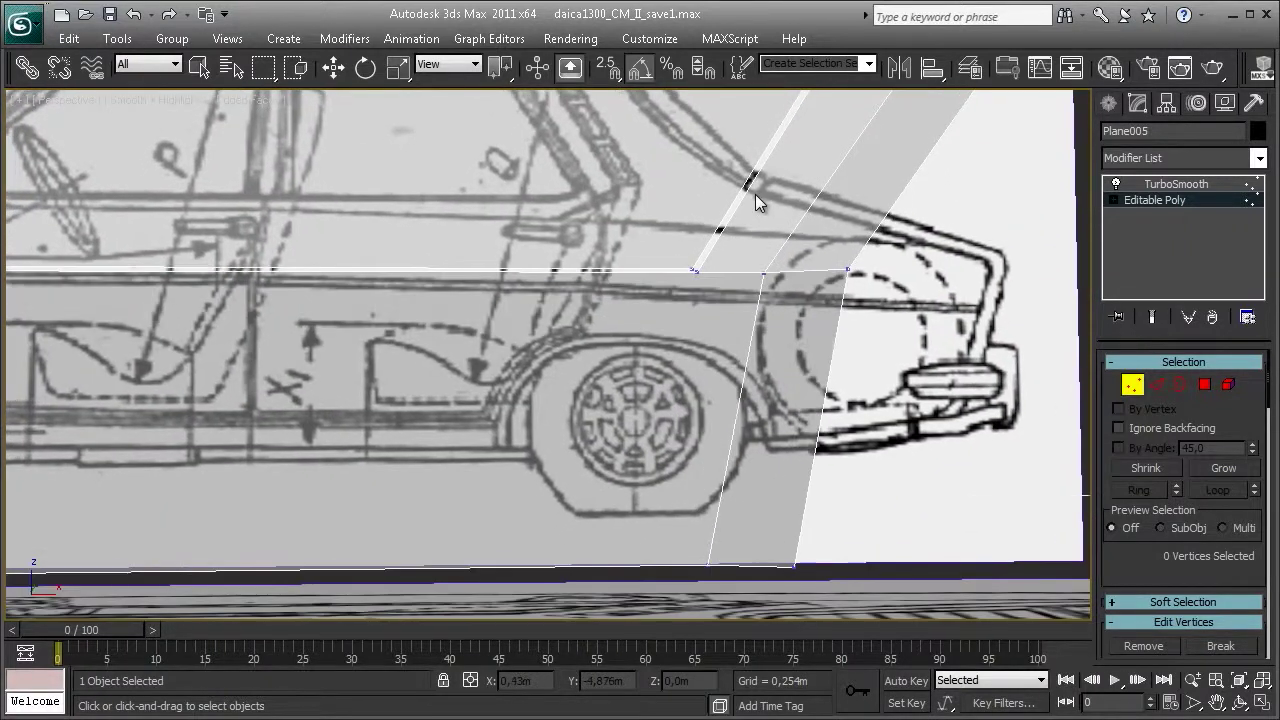
# - Target Weld the stray vertices of the chamfered sill strip together
pyautogui.rightClick(679, 163)
pyautogui.click(640, 277)
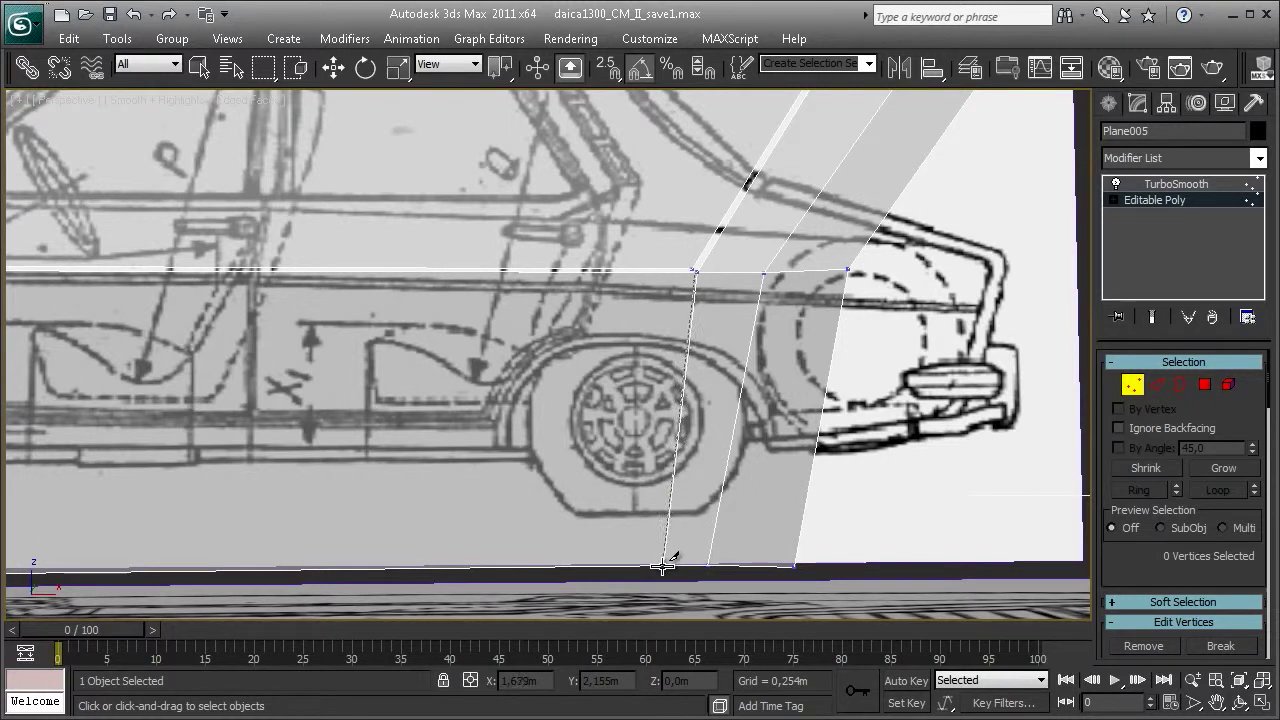
pyautogui.scroll(-4, 656, 564)
pyautogui.moveTo(500, 400)
pyautogui.mouseDown(button='middle')
pyautogui.moveTo(636, 401)
pyautogui.moveTo(714, 486)
pyautogui.moveTo(707, 356)
pyautogui.moveTo(720, 534)
pyautogui.moveTo(529, 509)
pyautogui.moveTo(498, 340)
pyautogui.moveTo(620, 371)
pyautogui.moveTo(477, 424)
pyautogui.moveTo(560, 405)
pyautogui.moveTo(691, 434)
pyautogui.mouseUp(button='middle')
pyautogui.scroll(4, 636, 401)
pyautogui.press('w')
pyautogui.rightClick(585, 385)
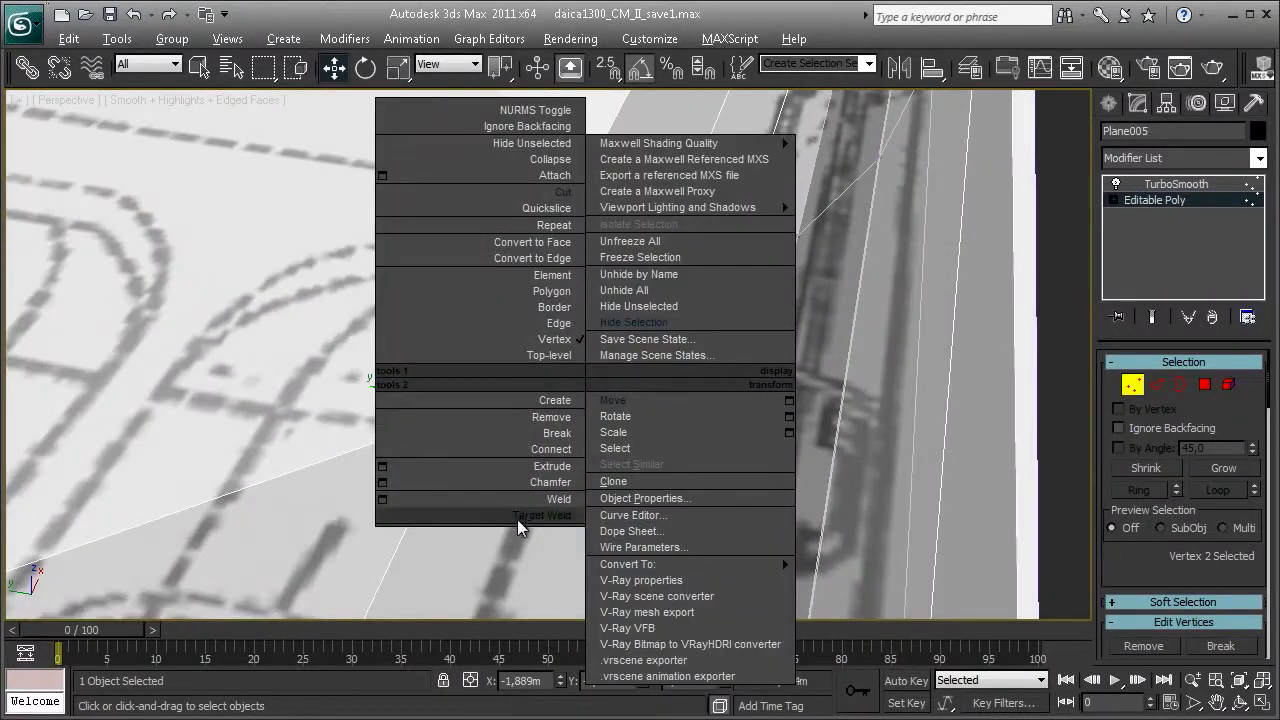
pyautogui.click(520, 516)
# - Select the strip's corner vertex and inspect it against the blueprint
pyautogui.moveTo(556, 412)
pyautogui.keyDown('alt'); pyautogui.mouseDown(button='middle')
pyautogui.moveTo(551, 457)
pyautogui.moveTo(566, 465)
pyautogui.mouseUp(button='middle'); pyautogui.keyUp('alt')
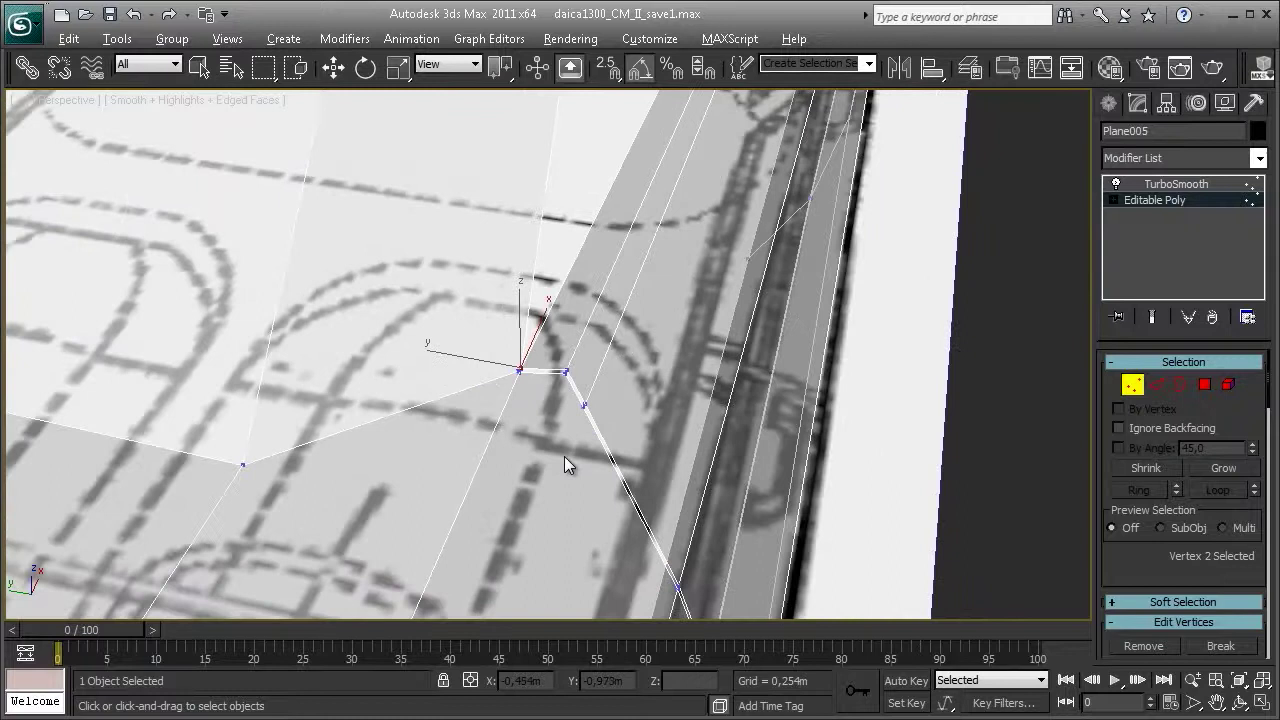
pyautogui.keyDown('alt'); pyautogui.moveTo(615, 423); pyautogui.dragTo(466, 392, button='middle'); pyautogui.keyUp('alt')
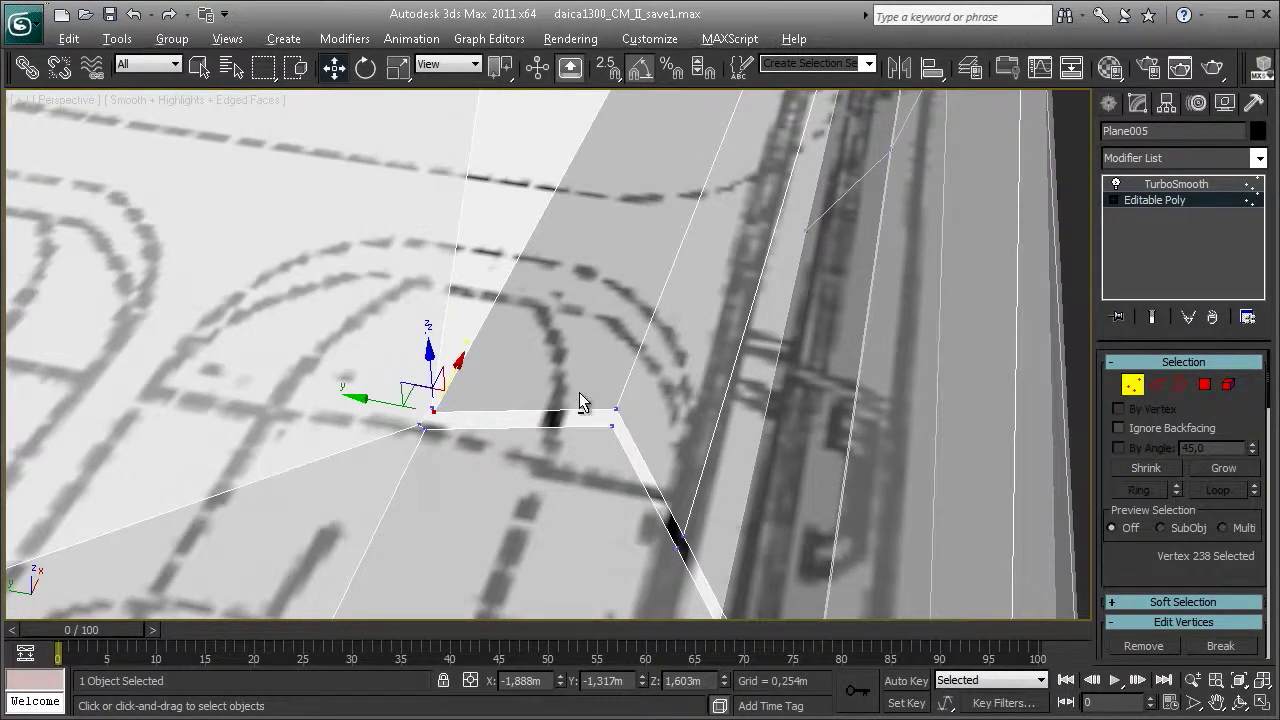
pyautogui.hotkey('shift', 'z')
pyautogui.hotkey('shift', 'z')
pyautogui.hotkey('shift', 'y')
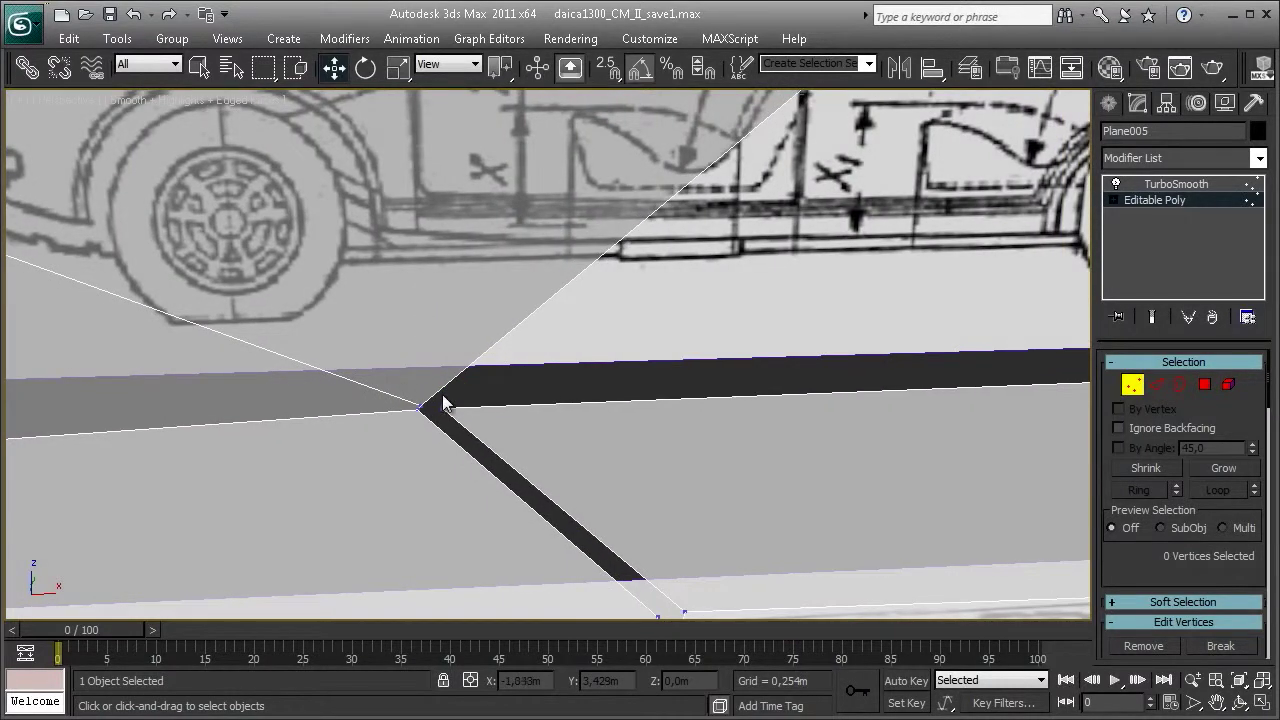
pyautogui.click(446, 404)
pyautogui.moveTo(512, 425)
pyautogui.keyDown('alt'); pyautogui.mouseDown(button='middle')
pyautogui.moveTo(663, 514)
pyautogui.moveTo(614, 440)
pyautogui.moveTo(590, 523)
pyautogui.moveTo(620, 451)
pyautogui.moveTo(606, 477)
pyautogui.moveTo(620, 420)
pyautogui.moveTo(610, 430)
pyautogui.mouseUp(button='middle'); pyautogui.keyUp('alt')
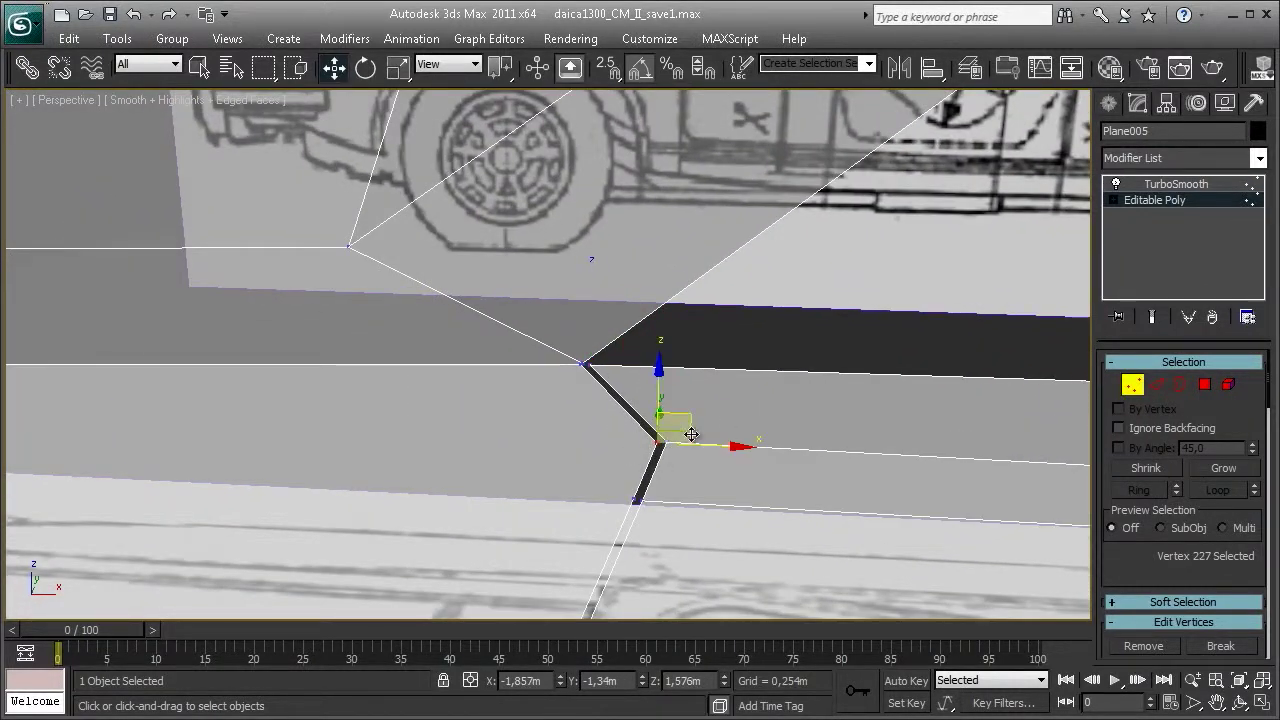
pyautogui.keyDown('alt'); pyautogui.moveTo(691, 434); pyautogui.dragTo(737, 412, button='middle'); pyautogui.keyUp('alt')
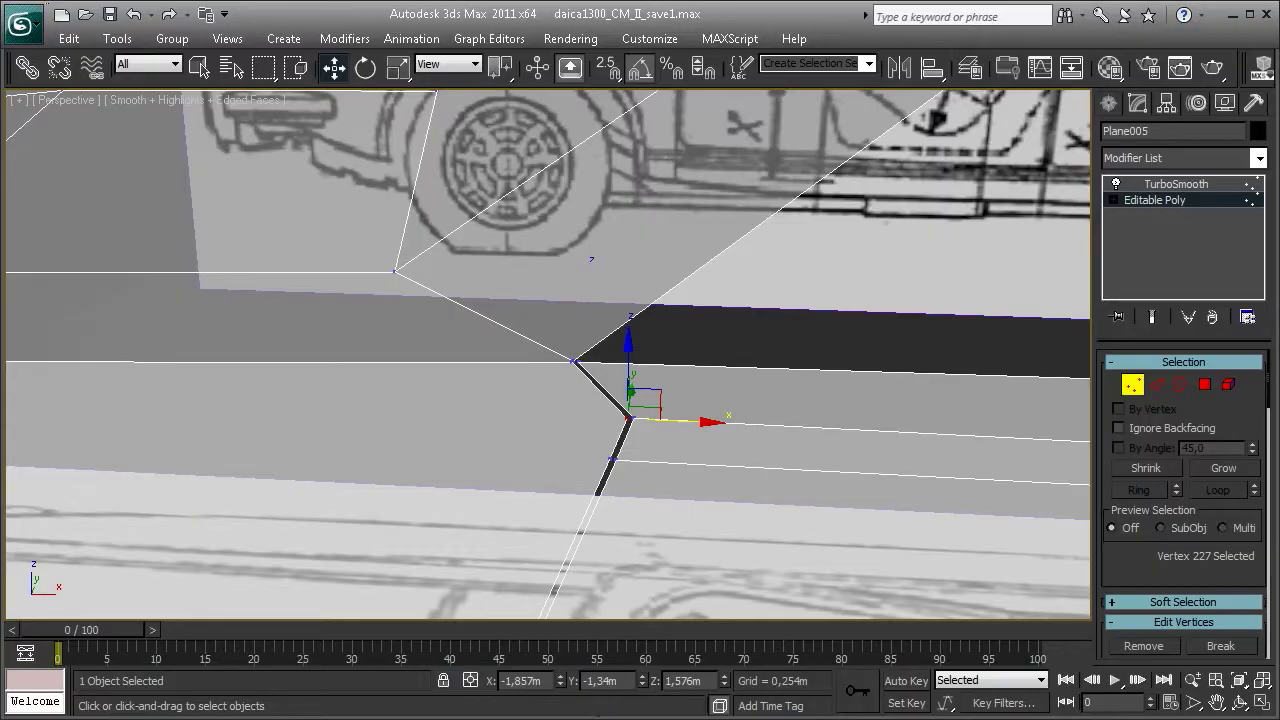
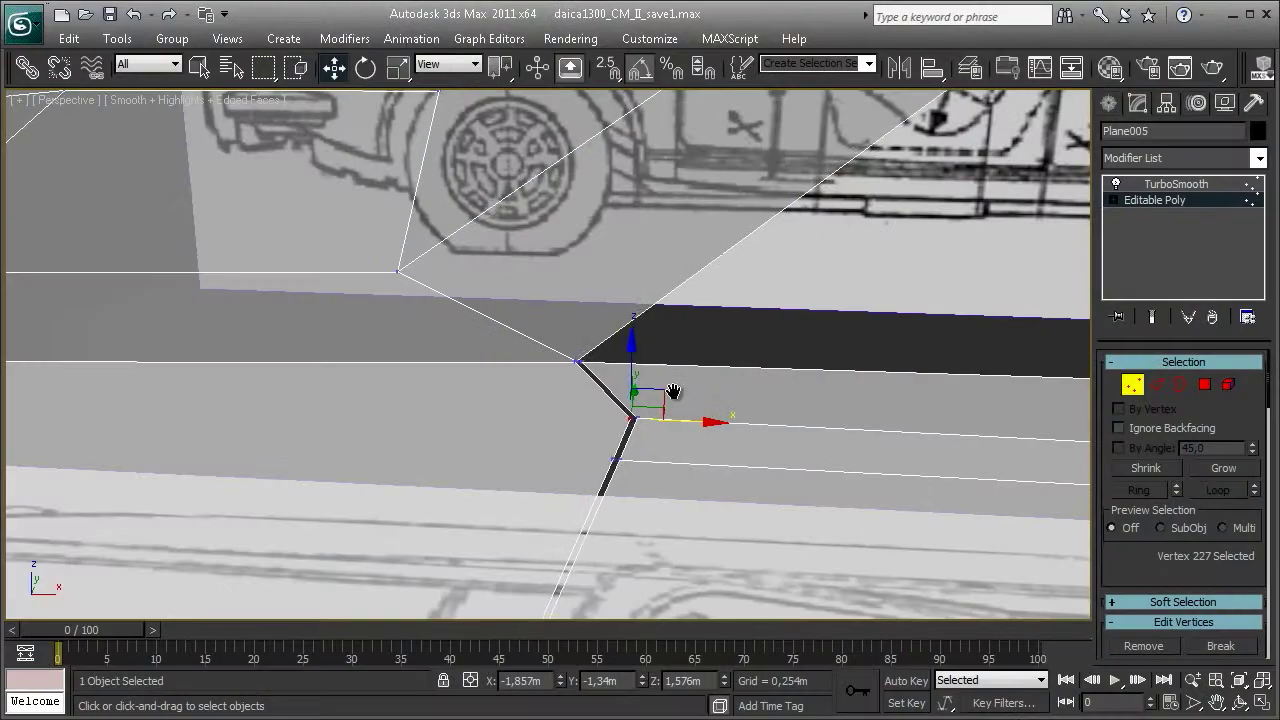
# - Orbit the view to inspect the sill corner from below
pyautogui.scroll(-3, 661, 444)
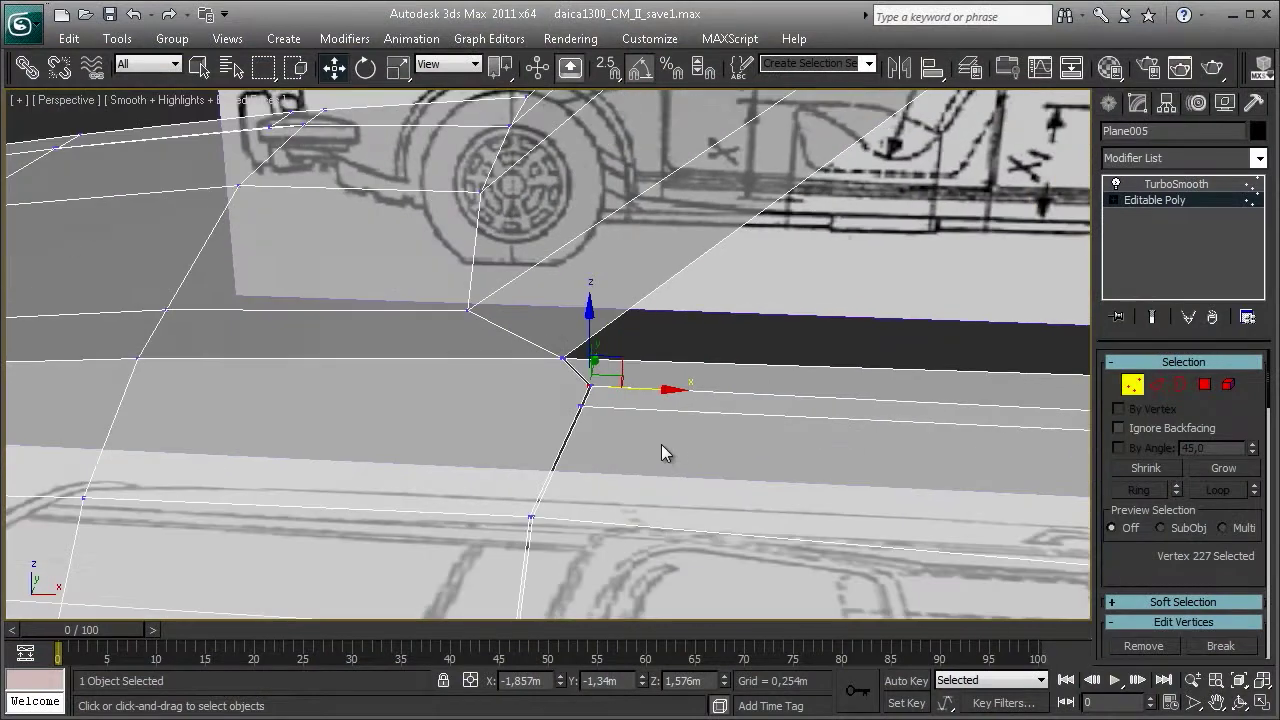
pyautogui.scroll(-3, 558, 392)
pyautogui.scroll(3, 558, 392)
pyautogui.scroll(2, 575, 370)
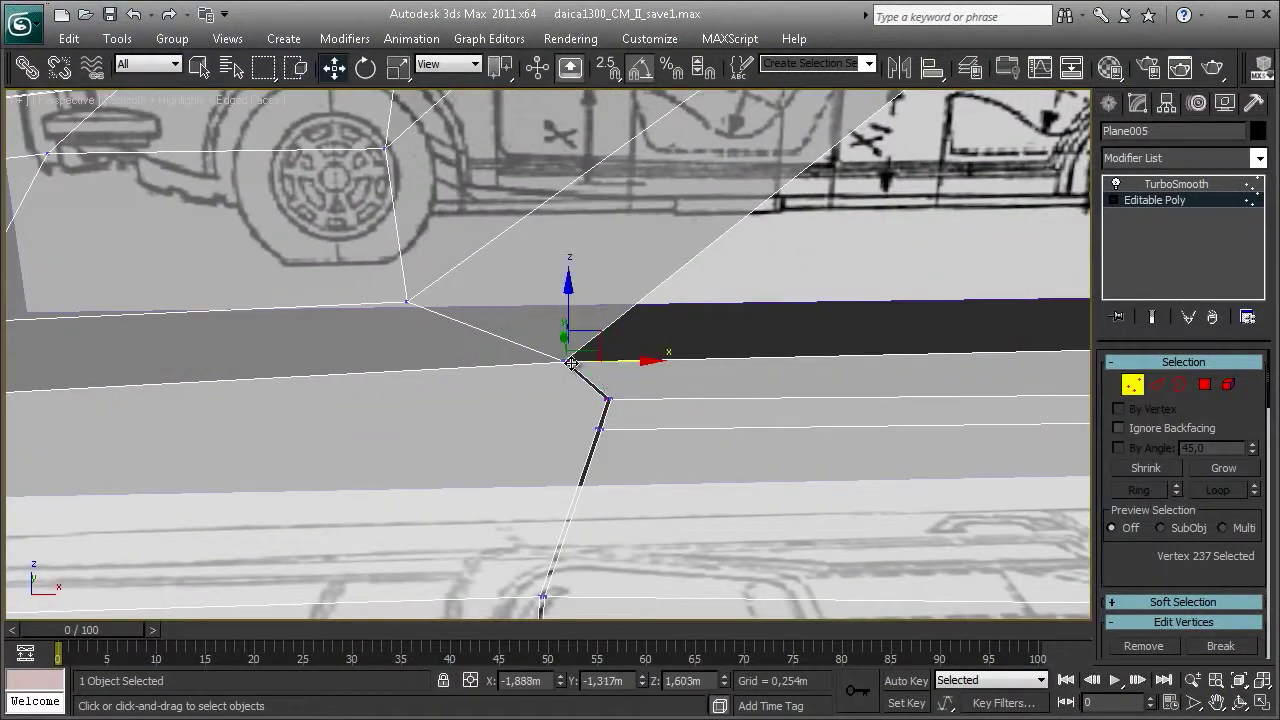
pyautogui.keyDown('alt'); pyautogui.moveTo(571, 363); pyautogui.dragTo(677, 386, button='middle'); pyautogui.keyUp('alt')
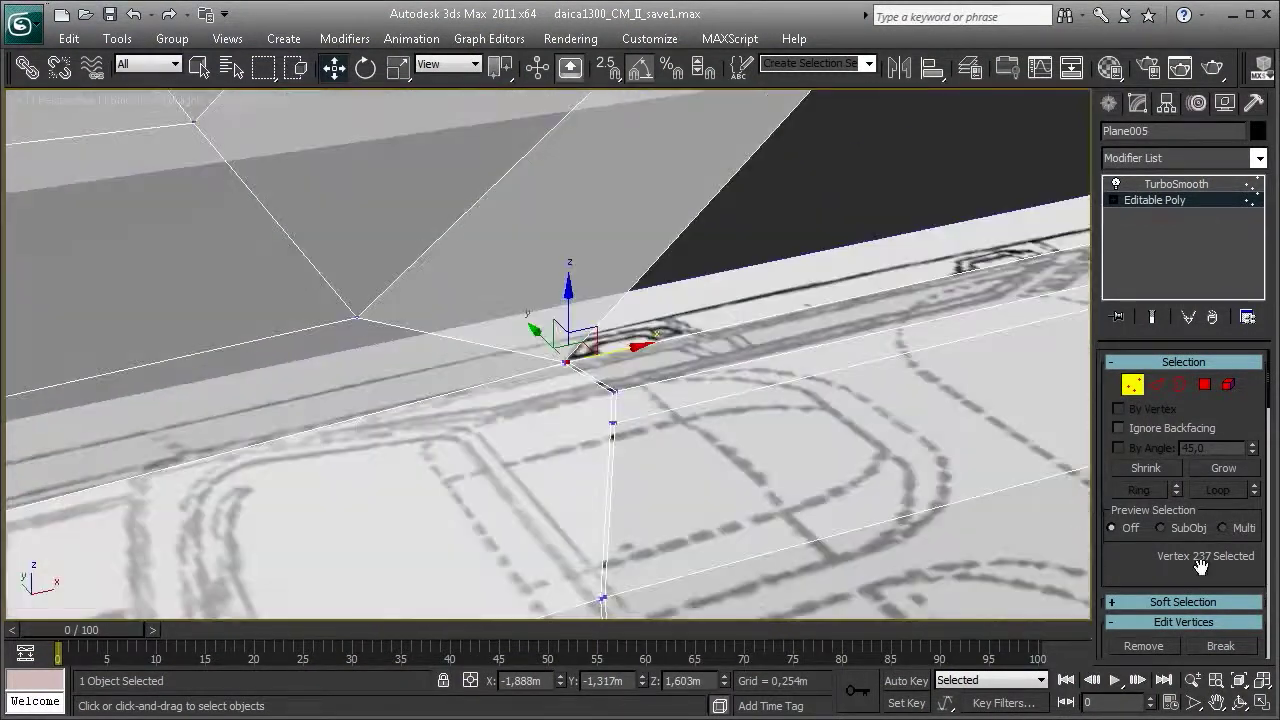
pyautogui.moveTo(1200, 566); pyautogui.dragTo(1253, 345)
pyautogui.keyDown('alt'); pyautogui.moveTo(600, 375); pyautogui.dragTo(615, 370, button='middle'); pyautogui.keyUp('alt')
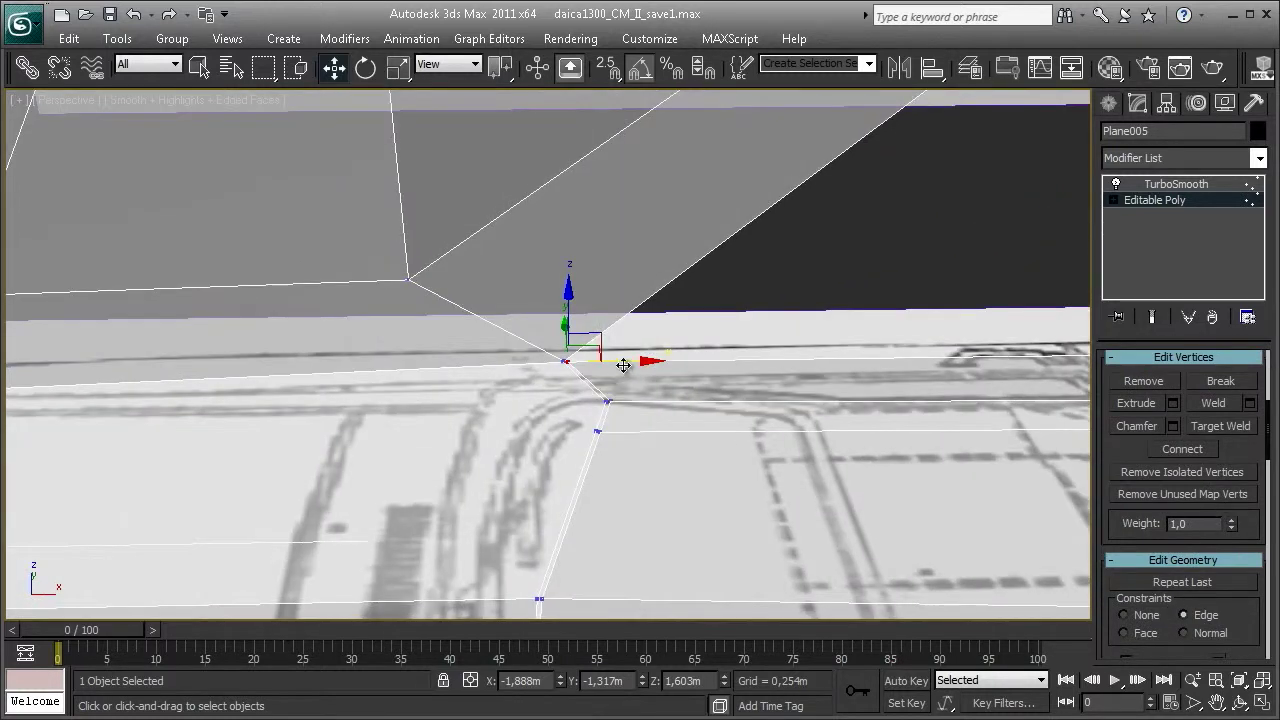
pyautogui.scroll(-3, 693, 360)
pyautogui.scroll(3, 600, 360)
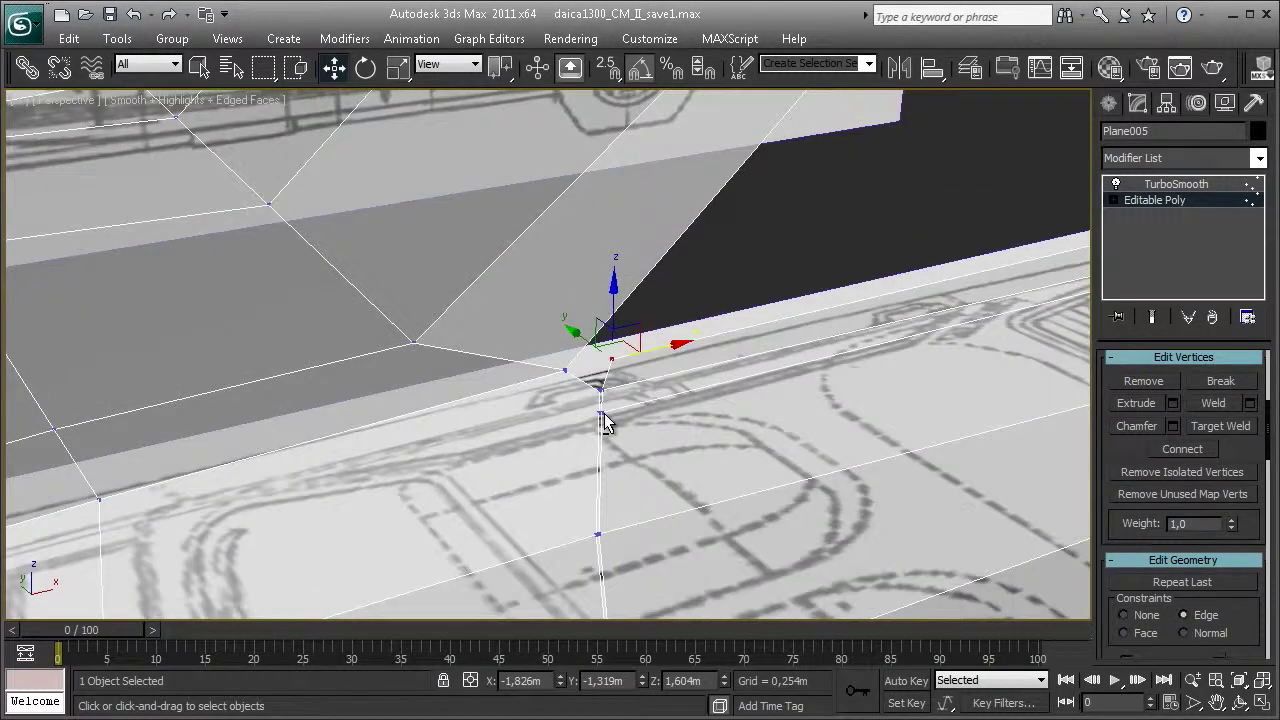
pyautogui.keyDown('alt'); pyautogui.moveTo(600, 370); pyautogui.dragTo(645, 440, button='middle'); pyautogui.keyUp('alt')
# - Pick a sill-corner vertex and compare the mesh against the car blueprint
pyautogui.click(693, 454)
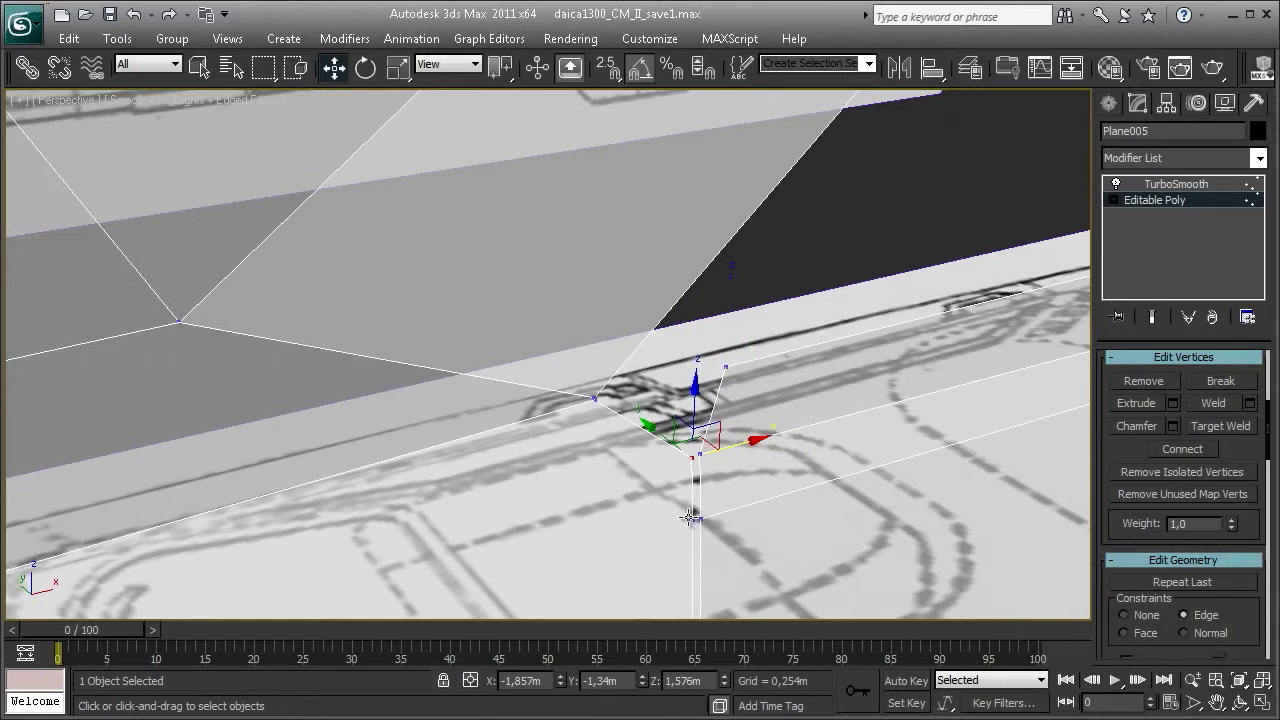
pyautogui.keyDown('alt'); pyautogui.moveTo(735, 497); pyautogui.dragTo(639, 516, button='middle'); pyautogui.keyUp('alt')
pyautogui.click(639, 516)
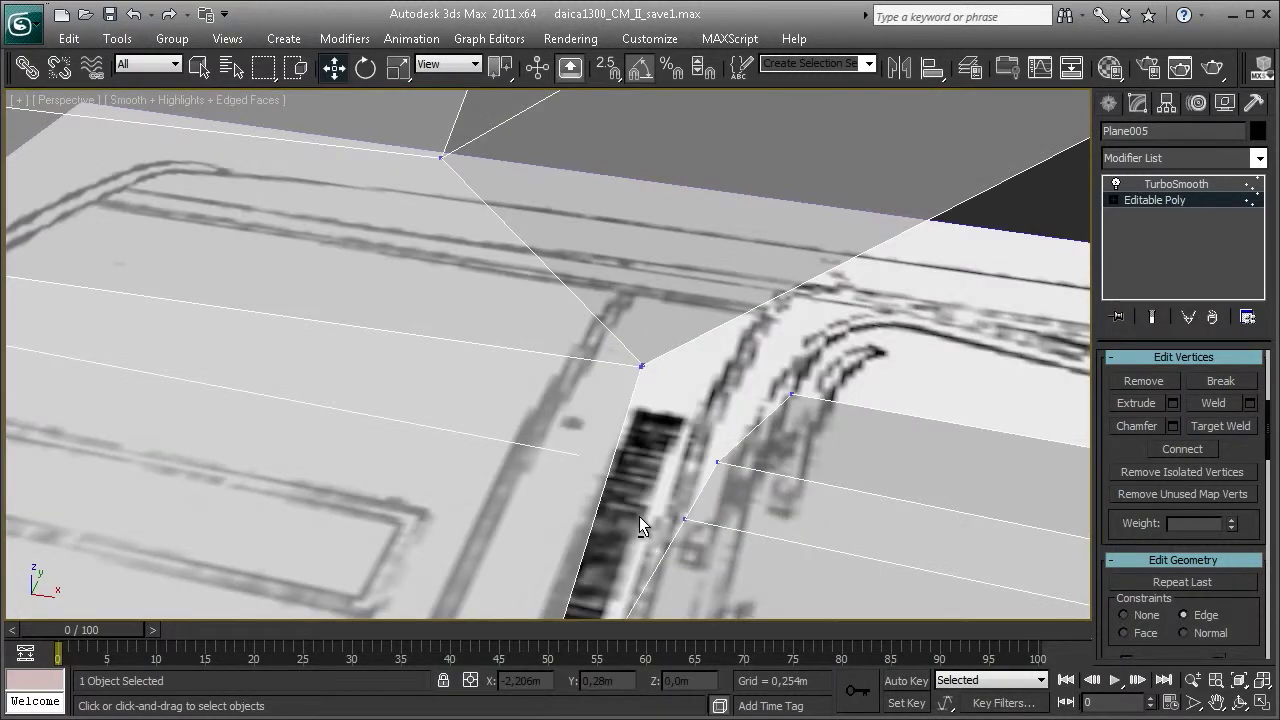
pyautogui.click(717, 462)
pyautogui.moveTo(754, 526)
pyautogui.keyDown('alt'); pyautogui.mouseDown(button='middle')
pyautogui.moveTo(607, 459)
pyautogui.moveTo(686, 512)
pyautogui.mouseUp(button='middle'); pyautogui.keyUp('alt')
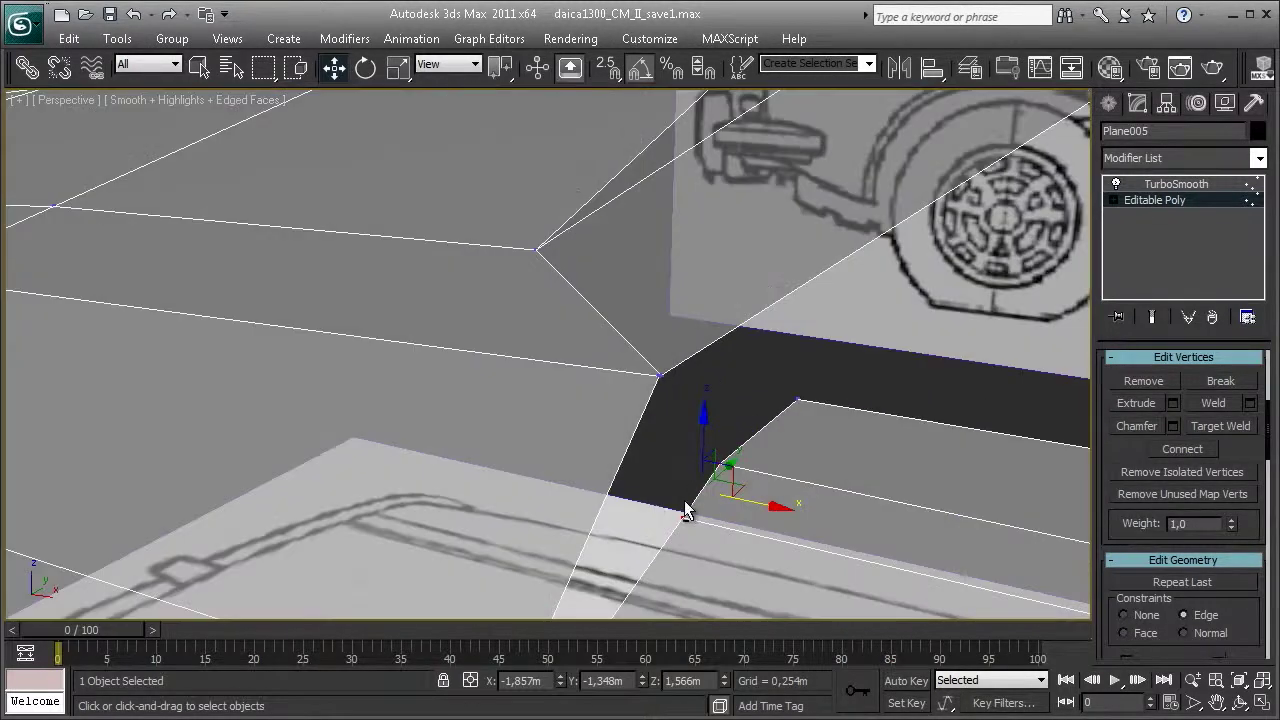
pyautogui.keyDown('alt'); pyautogui.moveTo(980, 529); pyautogui.dragTo(736, 510, button='middle'); pyautogui.keyUp('alt')
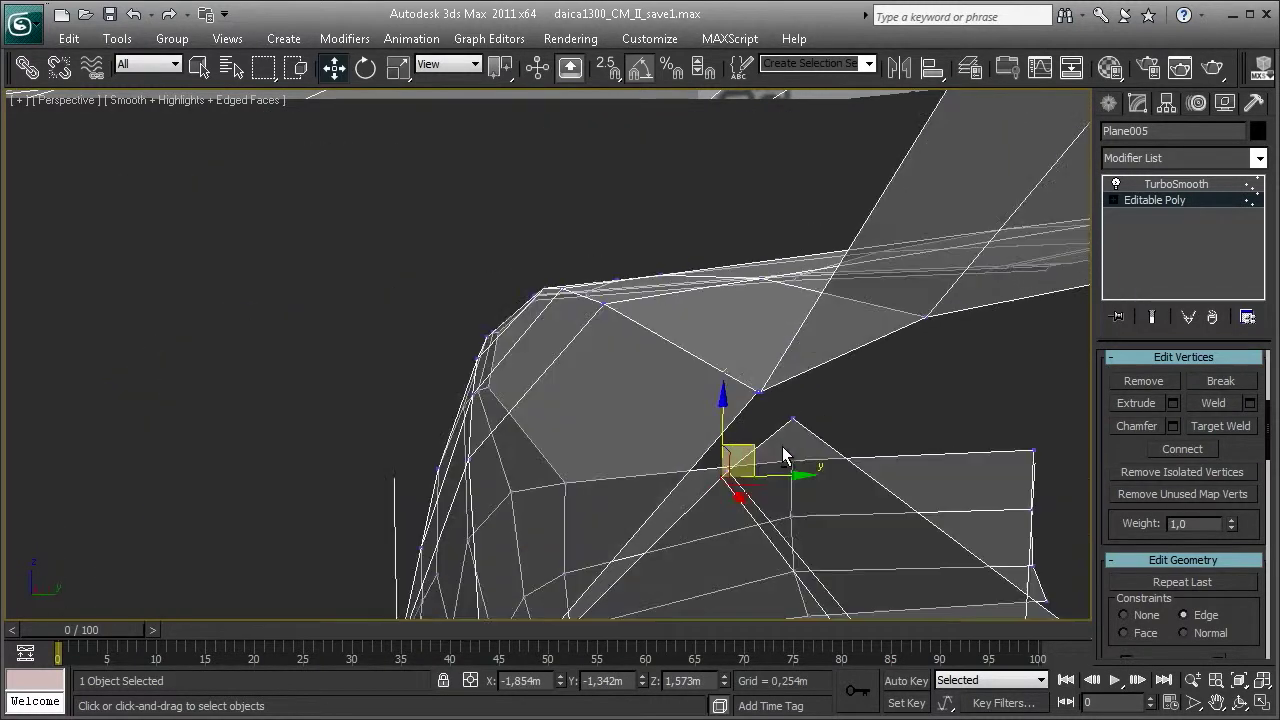
pyautogui.moveTo(738, 456)
pyautogui.keyDown('alt'); pyautogui.mouseDown(button='middle')
pyautogui.moveTo(930, 472)
pyautogui.moveTo(1120, 437)
pyautogui.moveTo(1092, 469)
pyautogui.mouseUp(button='middle'); pyautogui.keyUp('alt')
pyautogui.moveTo(967, 545)
pyautogui.keyDown('alt'); pyautogui.mouseDown(button='middle')
pyautogui.moveTo(810, 377)
pyautogui.moveTo(740, 358)
pyautogui.mouseUp(button='middle'); pyautogui.keyUp('alt')
# - In Polygon mode, select the three thin polygons along the door sill
pyautogui.press('4')
pyautogui.click(763, 350)
pyautogui.keyDown('ctrl'); pyautogui.click(905, 350); pyautogui.keyUp('ctrl')
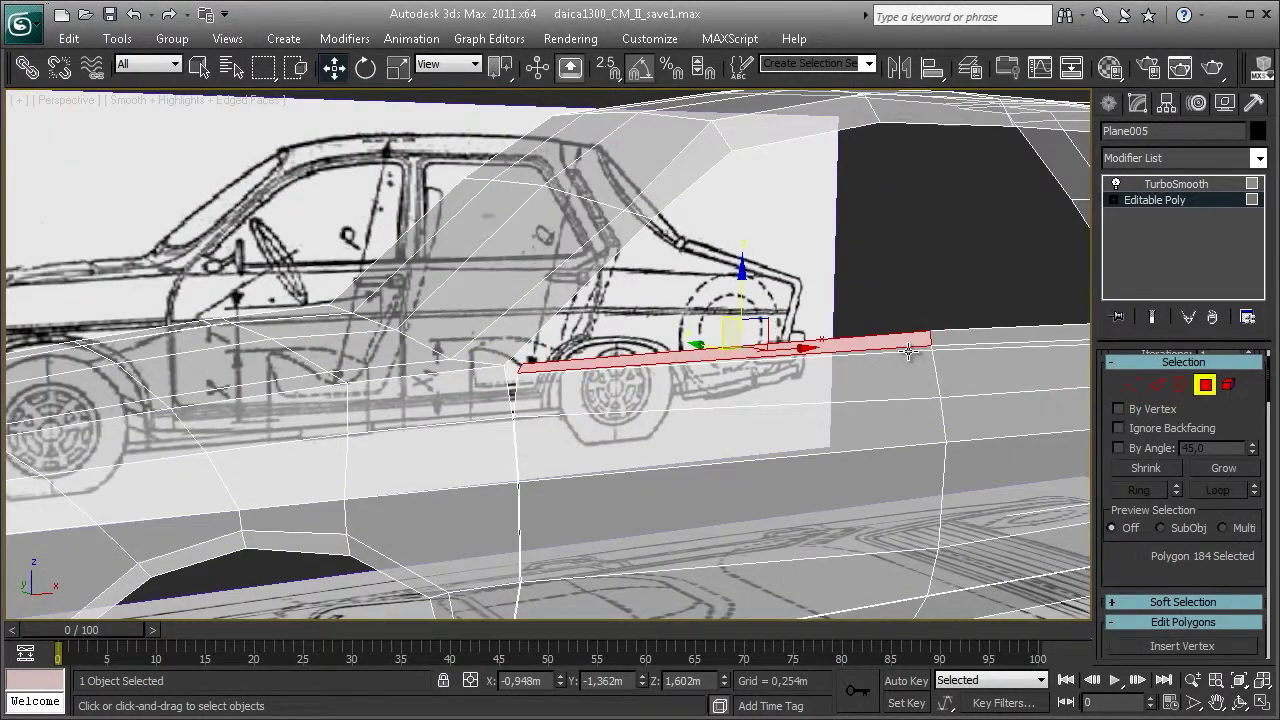
pyautogui.keyDown('alt'); pyautogui.moveTo(905, 350); pyautogui.dragTo(967, 381, button='middle'); pyautogui.keyUp('alt')
pyautogui.moveTo(800, 250)
pyautogui.keyDown('alt'); pyautogui.mouseDown(button='middle')
pyautogui.moveTo(480, 330)
pyautogui.moveTo(740, 323)
pyautogui.moveTo(673, 338)
pyautogui.mouseUp(button='middle'); pyautogui.keyUp('alt')
pyautogui.keyDown('ctrl'); pyautogui.click(586, 345); pyautogui.keyUp('ctrl')
pyautogui.keyDown('alt'); pyautogui.moveTo(586, 345); pyautogui.dragTo(720, 340, button='middle'); pyautogui.keyUp('alt')
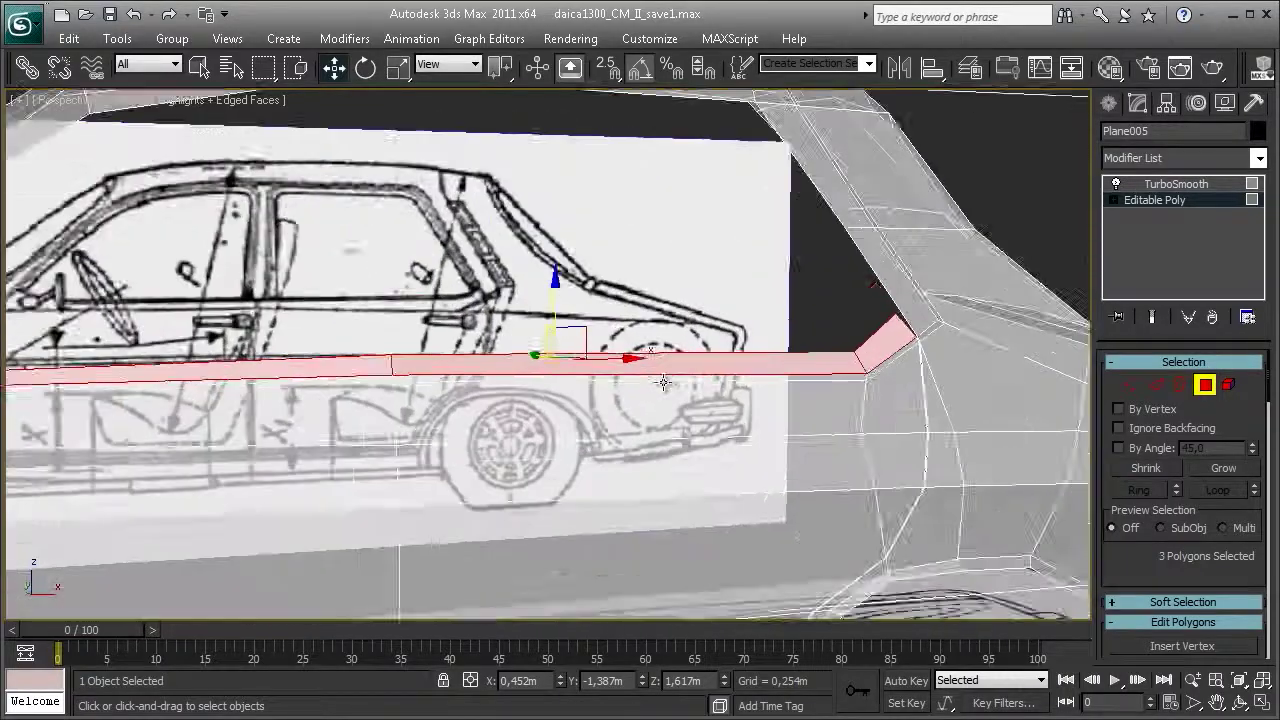
pyautogui.keyDown('alt'); pyautogui.moveTo(663, 383); pyautogui.dragTo(799, 392, button='middle'); pyautogui.keyUp('alt')
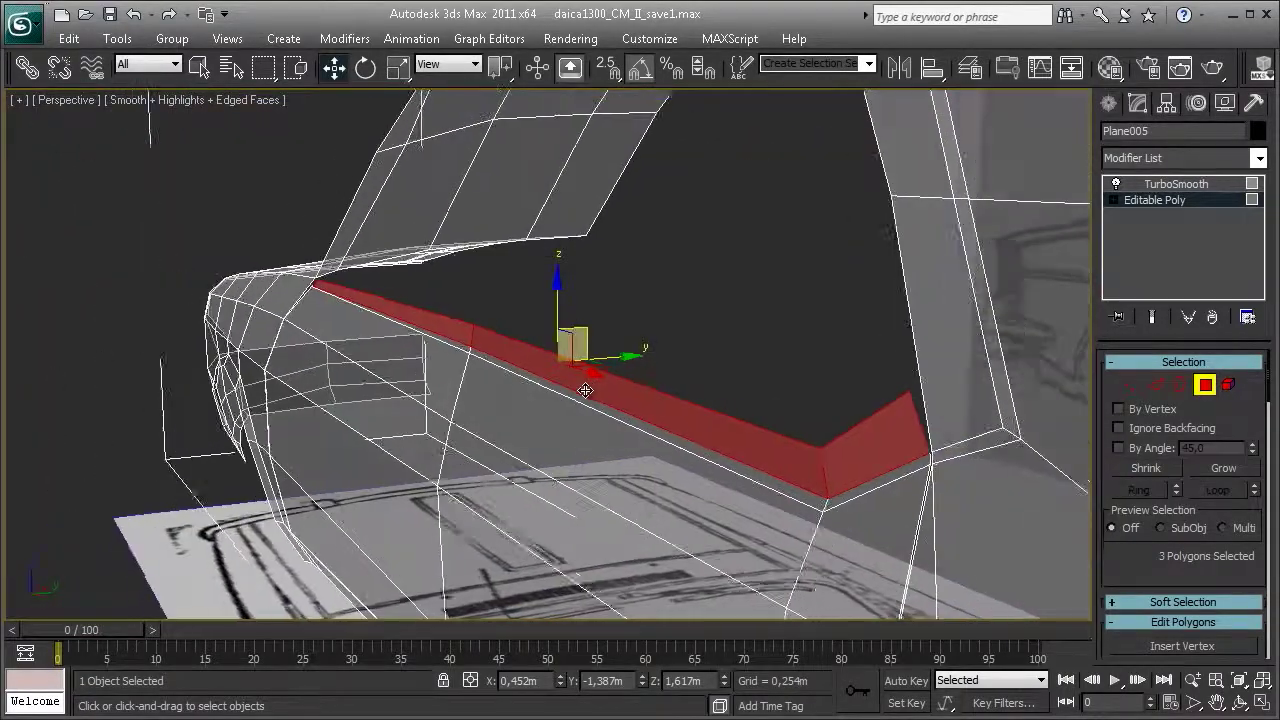
# - View Align the three sill polygons and shift them slightly to straighten the strip
pyautogui.hotkey('alt', 'w')
pyautogui.scroll(-3, 820, 220)
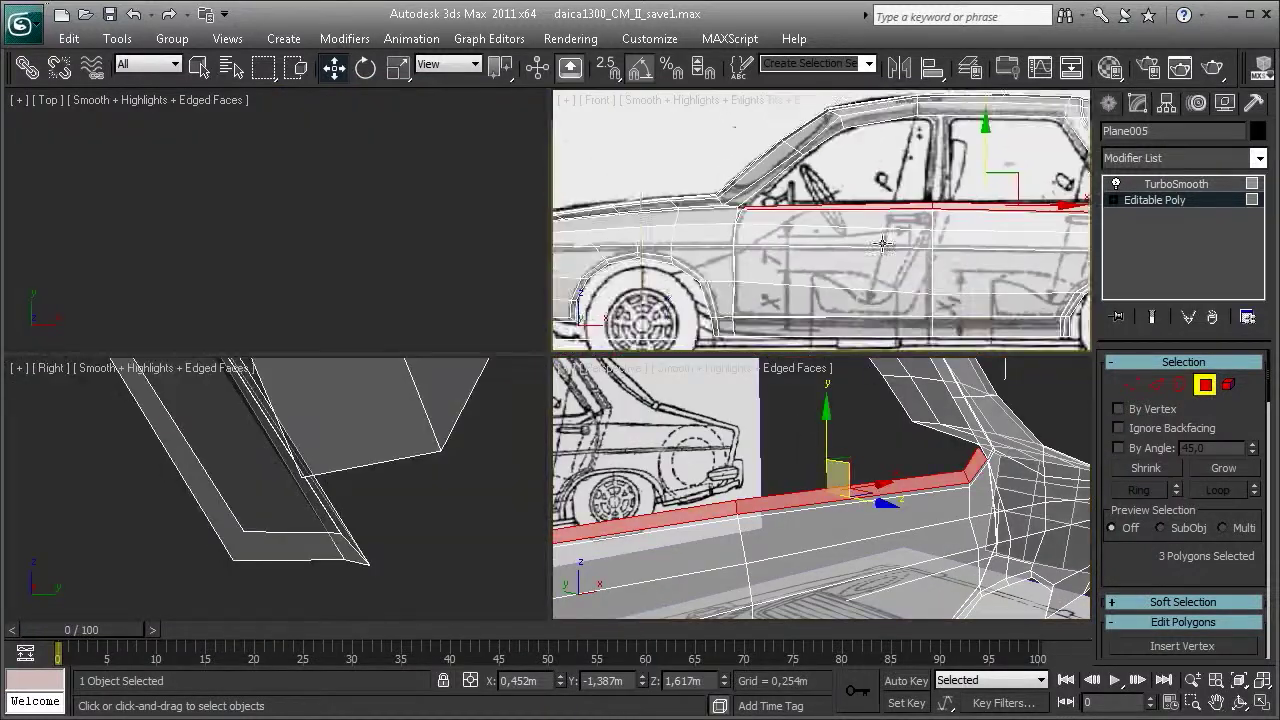
pyautogui.moveTo(1100, 562); pyautogui.dragTo(1139, 229)
pyautogui.scroll(-2, 1165, 450)
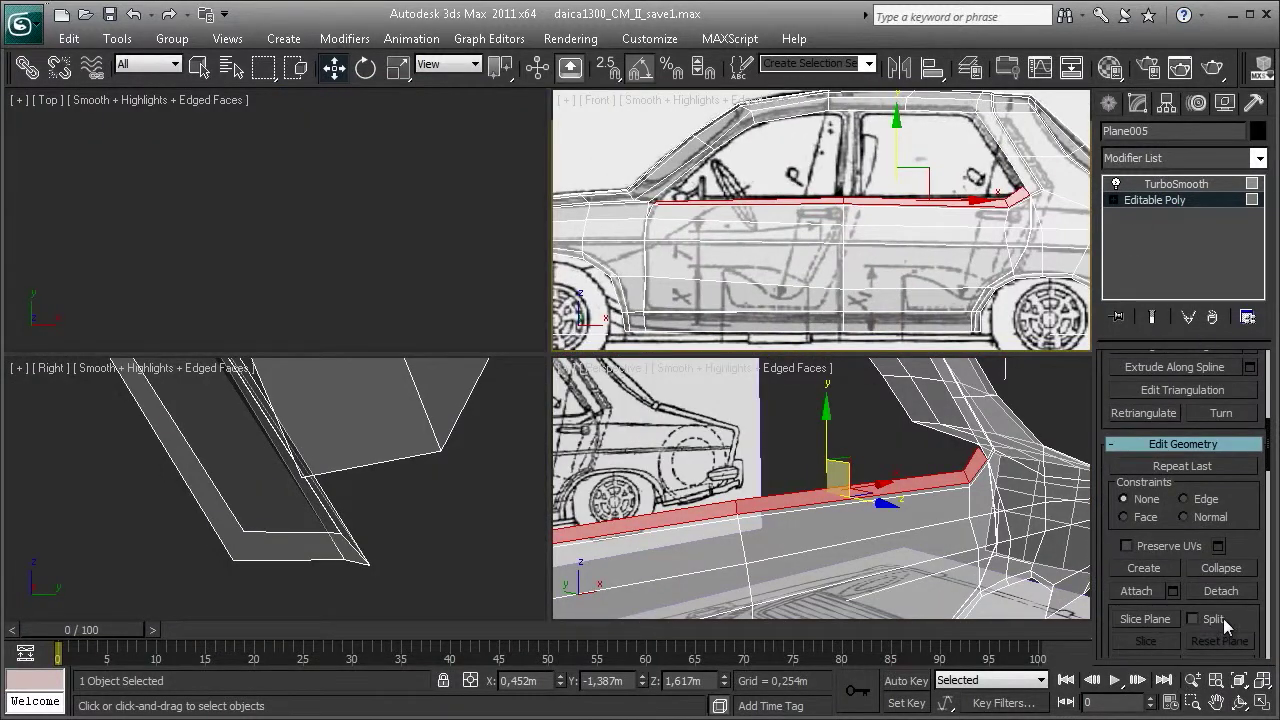
pyautogui.moveTo(1248, 650); pyautogui.dragTo(1201, 292)
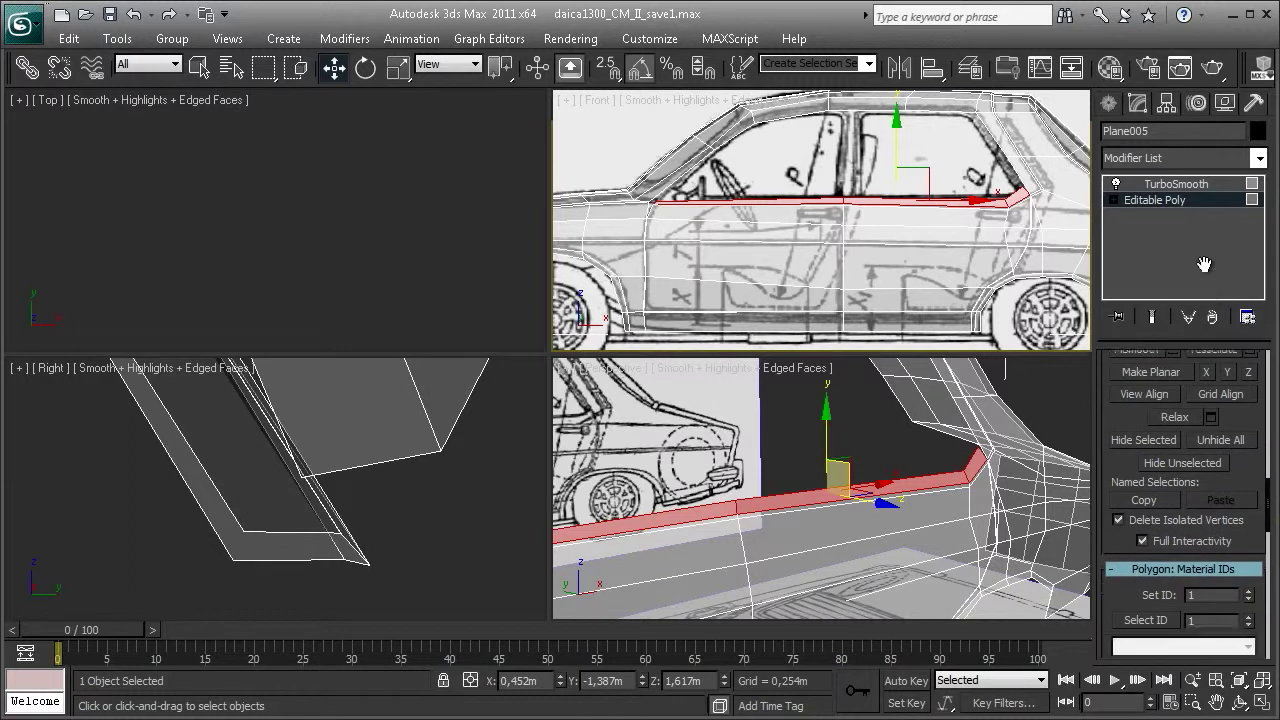
pyautogui.scroll(2, 1148, 494)
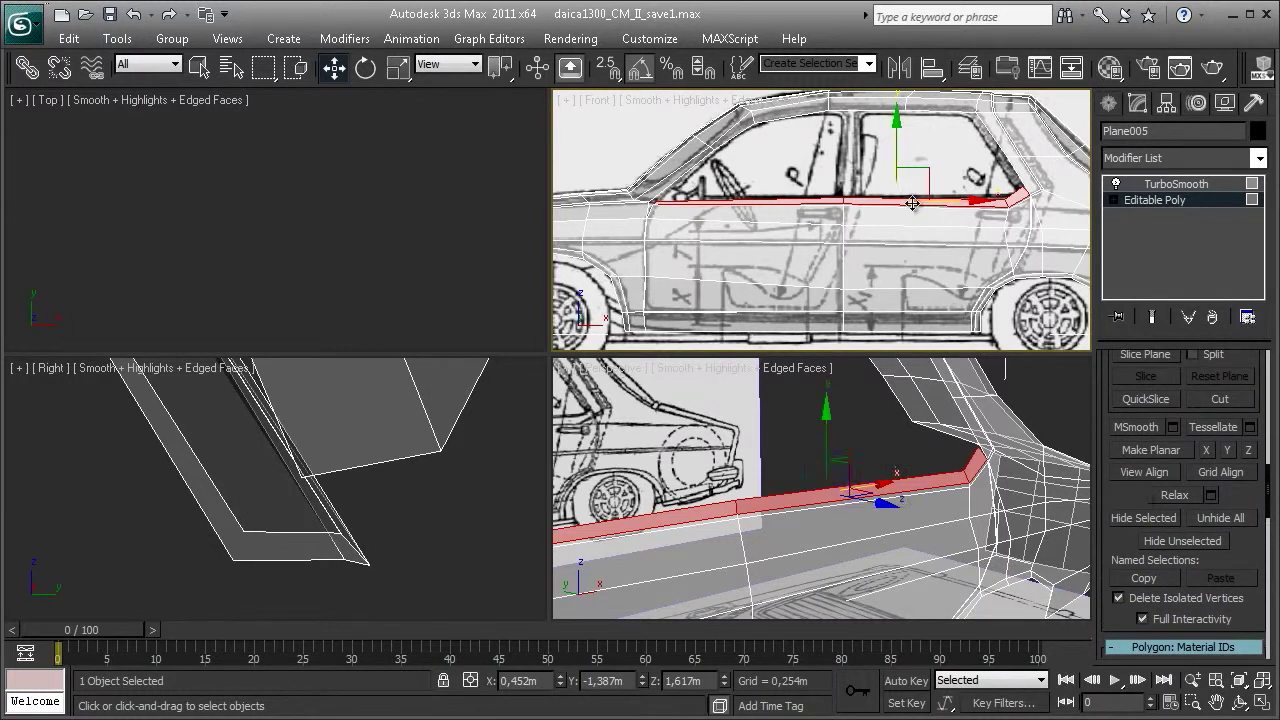
pyautogui.click(1128, 474)
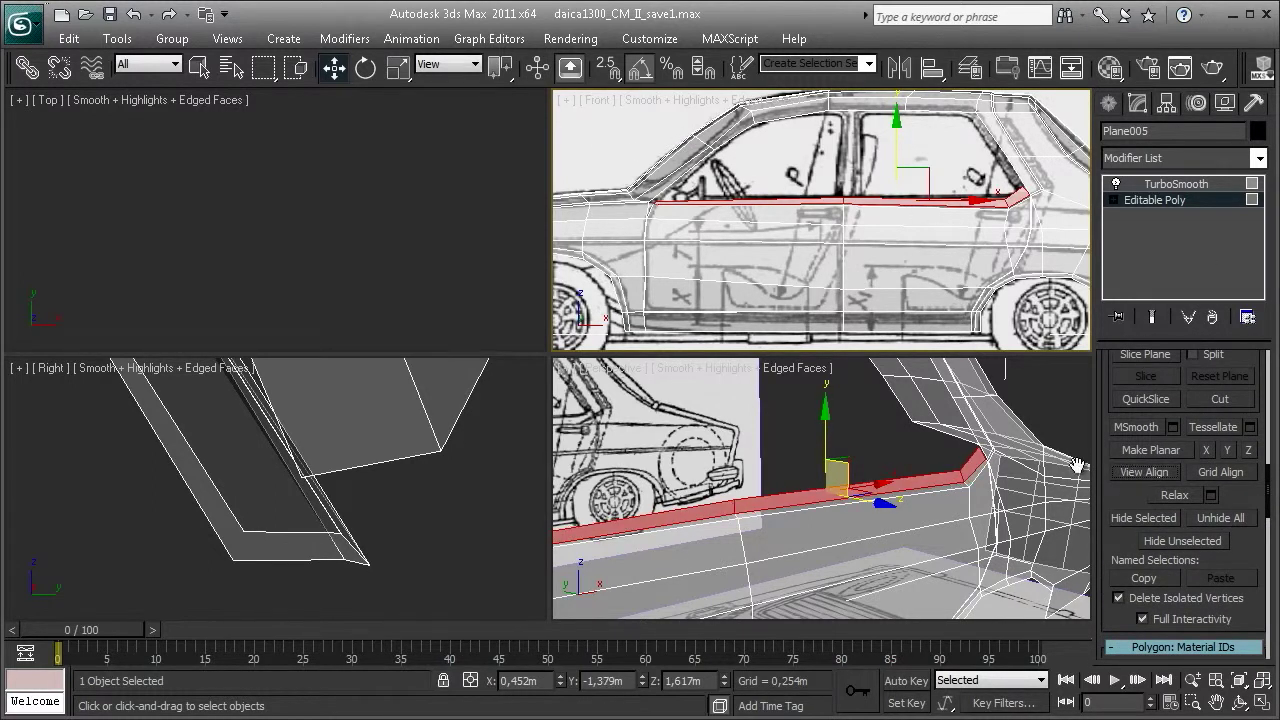
pyautogui.hotkey('alt', 'w')
pyautogui.moveTo(540, 380)
pyautogui.keyDown('alt'); pyautogui.mouseDown(button='middle')
pyautogui.moveTo(619, 363)
pyautogui.moveTo(617, 277)
pyautogui.moveTo(611, 363)
pyautogui.mouseUp(button='middle'); pyautogui.keyUp('alt')
pyautogui.moveTo(510, 360); pyautogui.dragTo(516, 358)
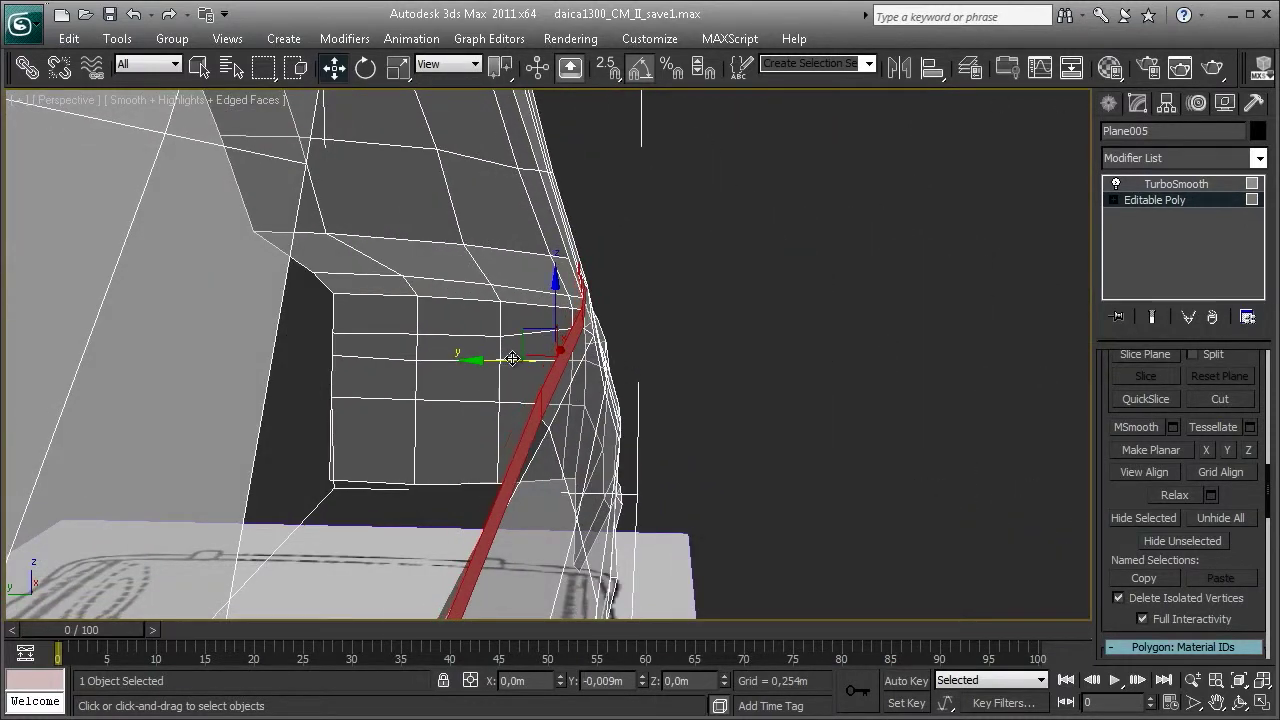
pyautogui.hotkey('alt', 'w')
# - In the maximized Top viewport, nudge the sill strip slightly along Y
pyautogui.rightClick(375, 276)
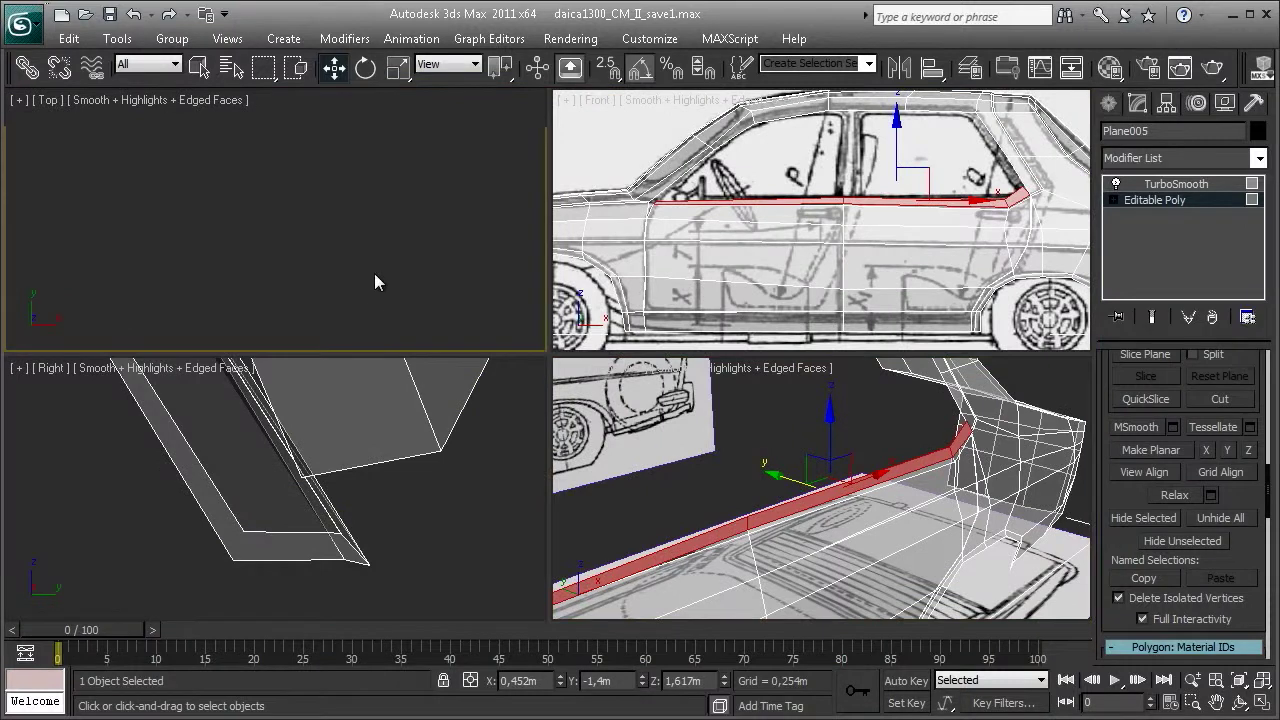
pyautogui.press('z')
pyautogui.hotkey('alt', 'w')
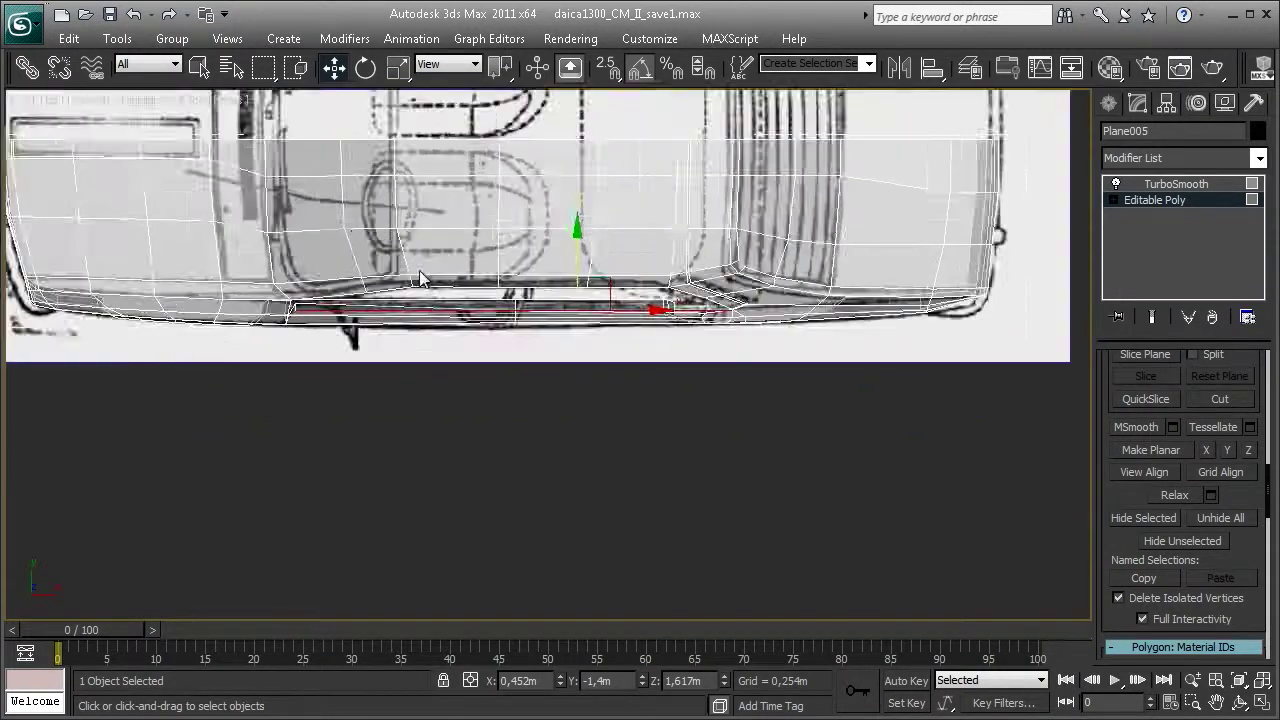
pyautogui.press('z')
pyautogui.scroll(3, 700, 415)
pyautogui.scroll(2, 817, 371)
pyautogui.scroll(-4, 766, 371)
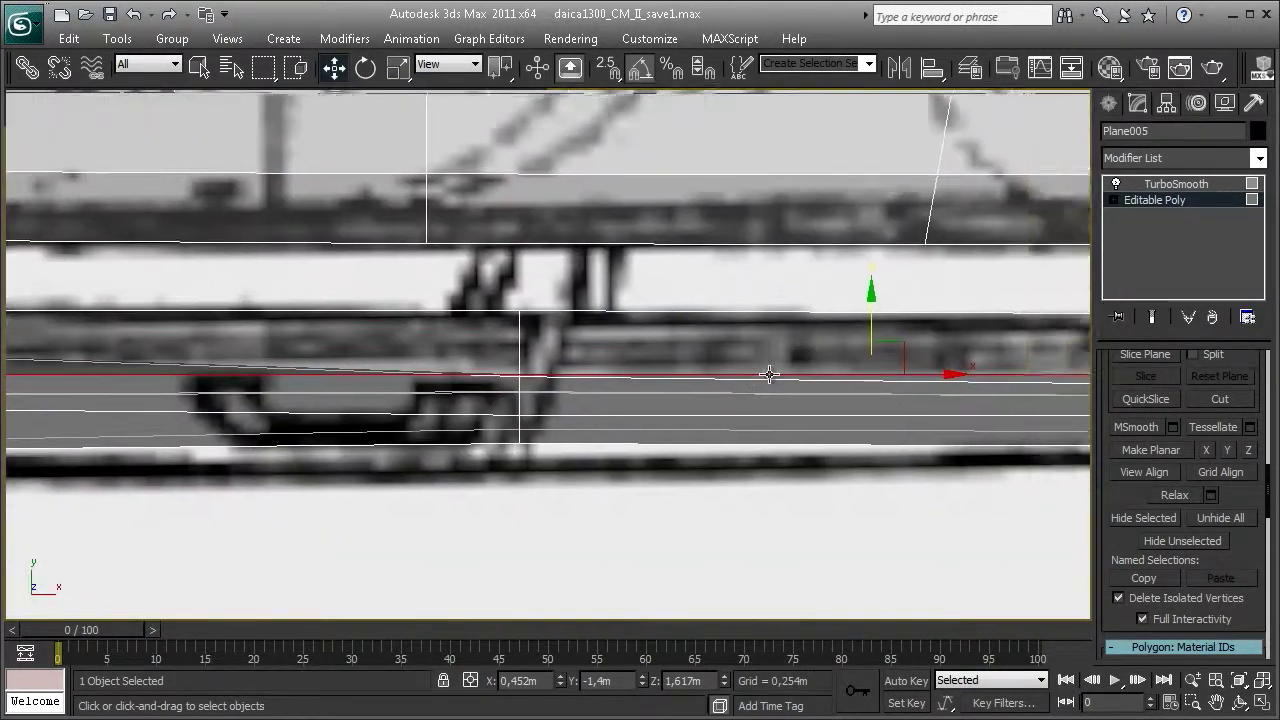
pyautogui.scroll(5, 961, 357)
pyautogui.scroll(-2, 961, 357)
pyautogui.scroll(-1, 919, 349)
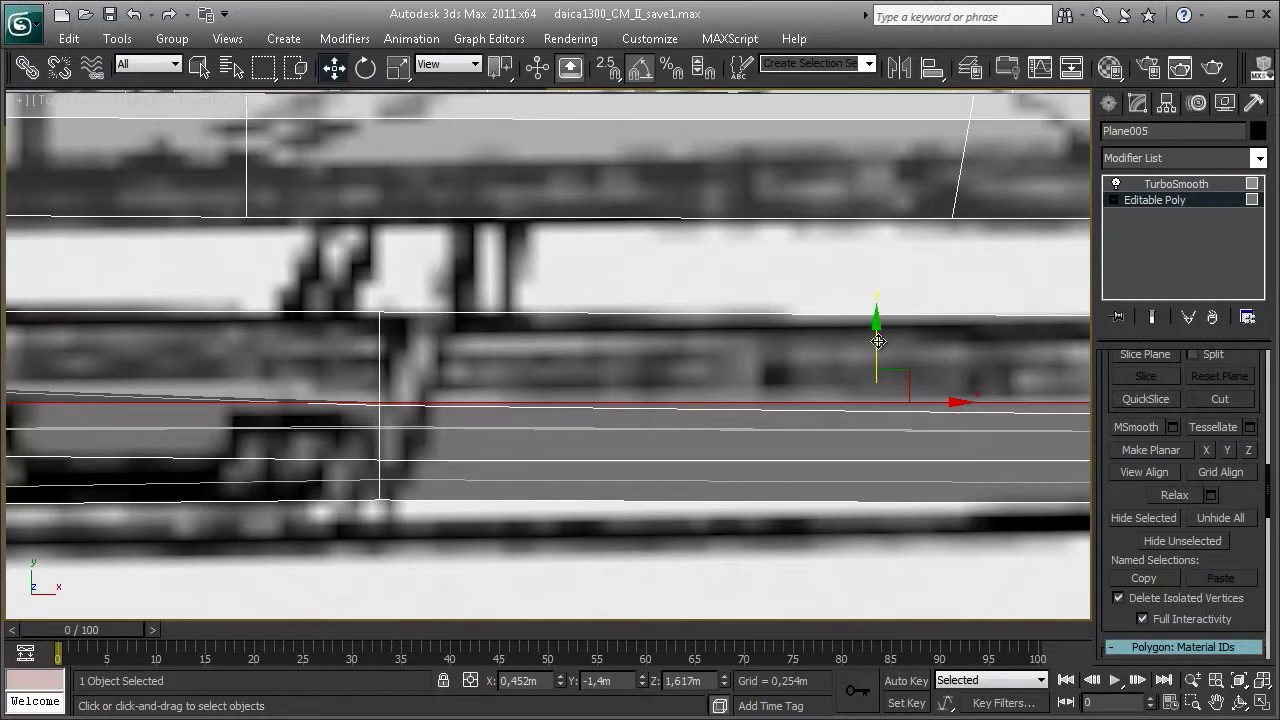
pyautogui.moveTo(877, 341); pyautogui.dragTo(877, 343)
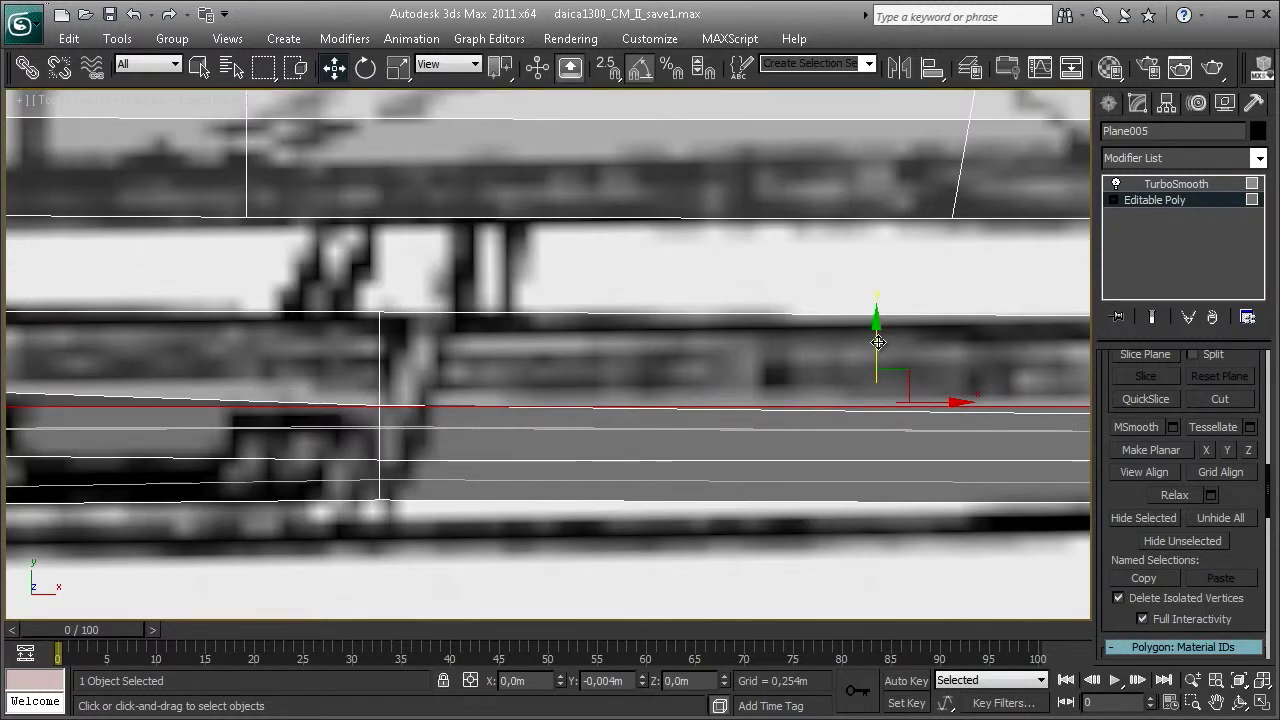
pyautogui.scroll(-2, 381, 403)
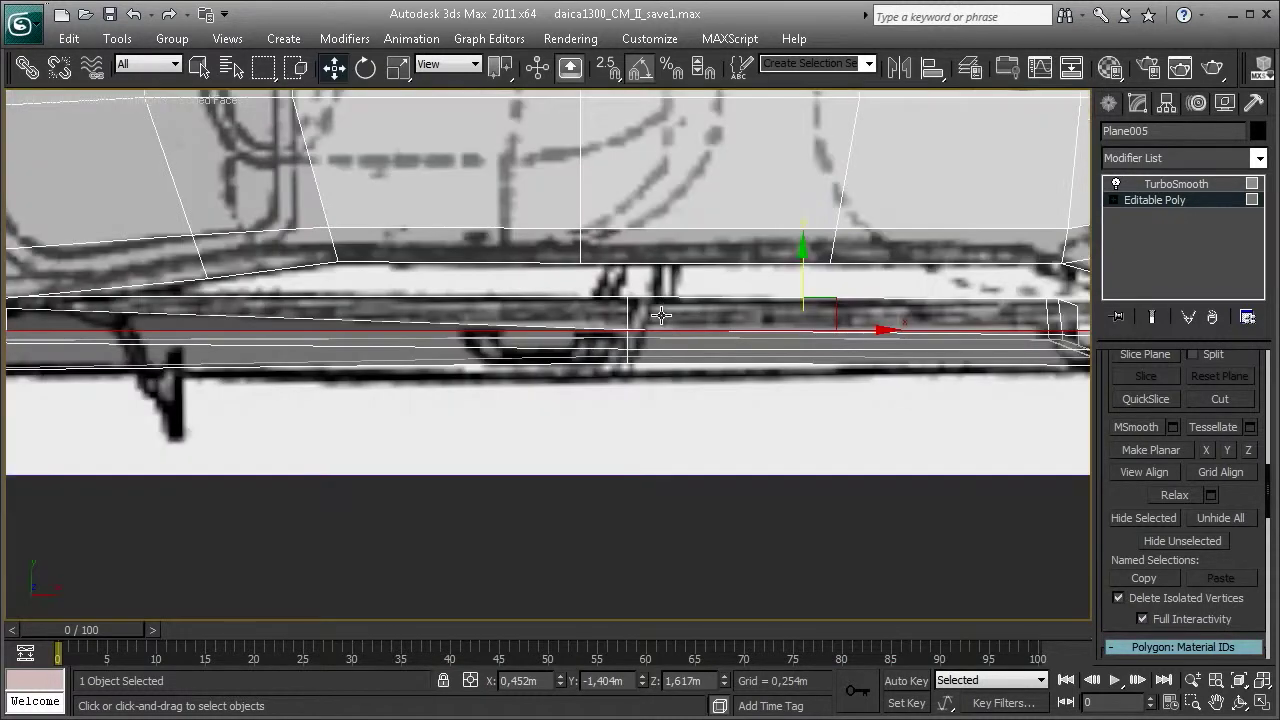
pyautogui.scroll(-2, 381, 403)
pyautogui.scroll(2, 504, 361)
pyautogui.scroll(3, 504, 361)
# - In Vertex mode, move the sill corner vertices slightly along Y and check the corner
pyautogui.press('1')
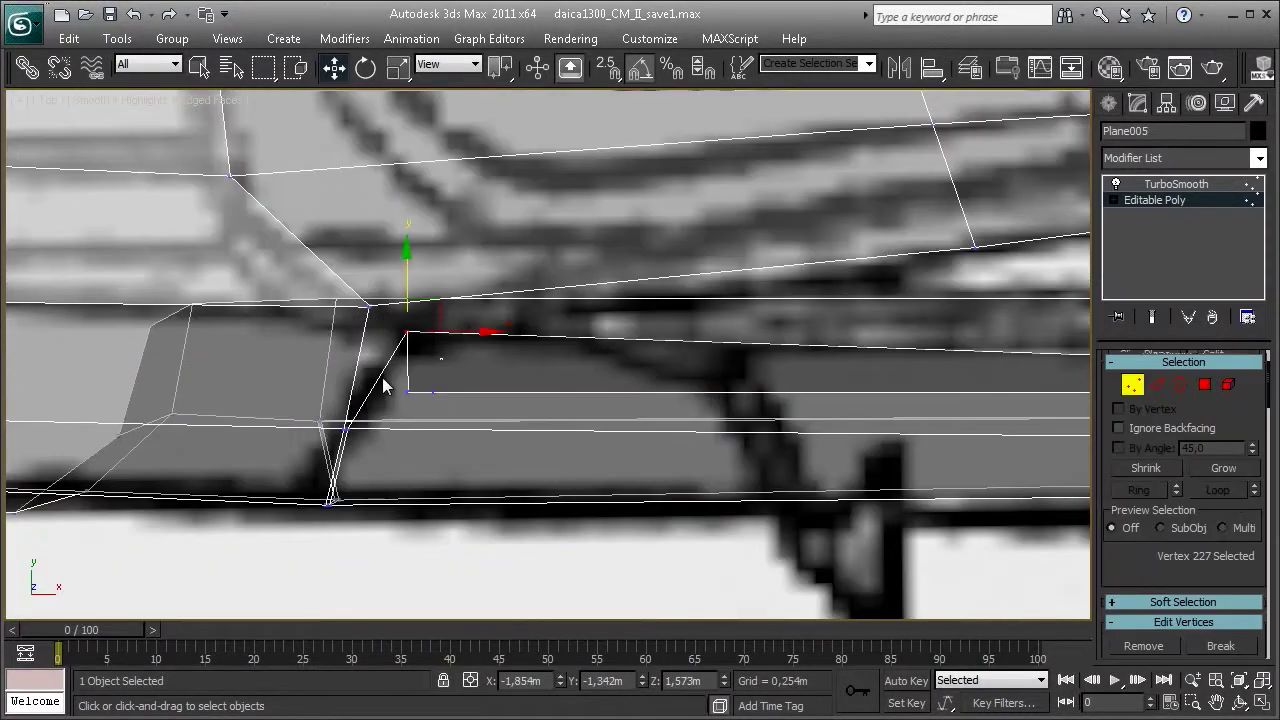
pyautogui.hotkey('alt', 'w')
pyautogui.hotkey('alt', 'w')
pyautogui.moveTo(522, 468)
pyautogui.keyDown('alt'); pyautogui.mouseDown(button='middle')
pyautogui.moveTo(686, 406)
pyautogui.moveTo(623, 420)
pyautogui.moveTo(600, 491)
pyautogui.moveTo(660, 357)
pyautogui.mouseUp(button='middle'); pyautogui.keyUp('alt')
pyautogui.moveTo(839, 386)
pyautogui.keyDown('alt'); pyautogui.mouseDown(button='middle')
pyautogui.moveTo(693, 337)
pyautogui.moveTo(700, 357)
pyautogui.mouseUp(button='middle'); pyautogui.keyUp('alt')
pyautogui.moveTo(622, 332); pyautogui.dragTo(673, 321)
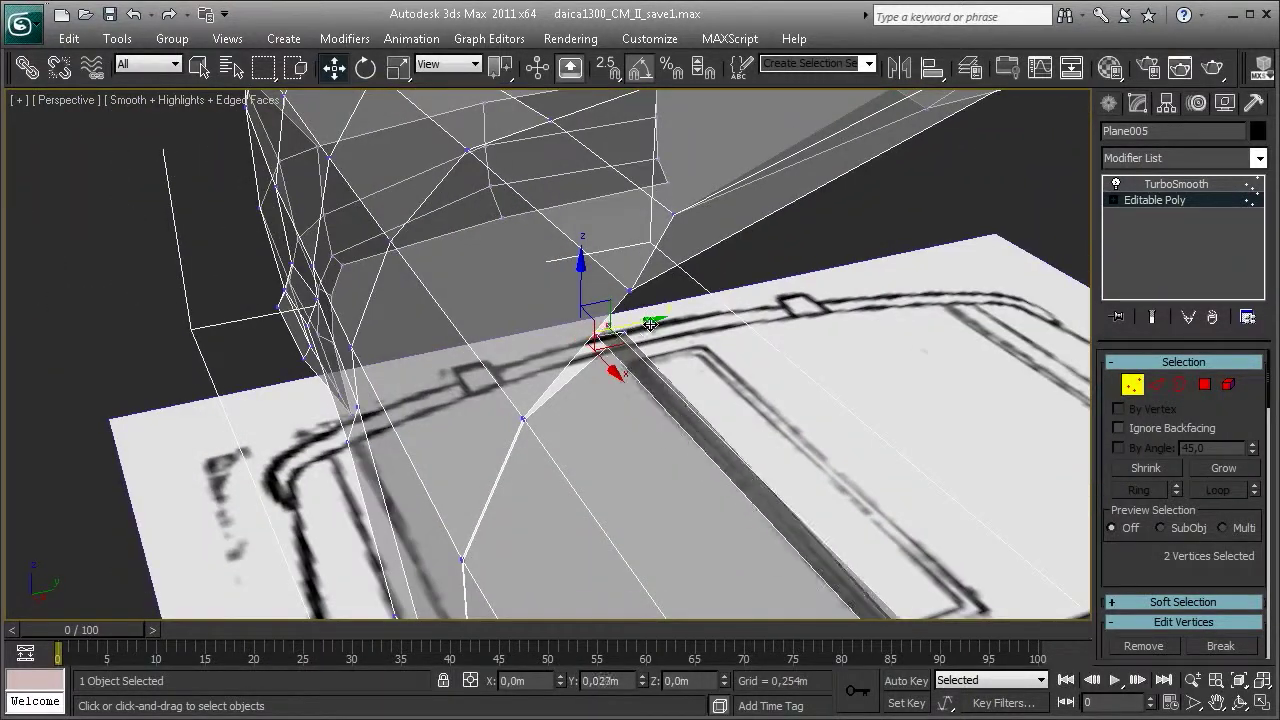
pyautogui.moveTo(675, 321)
pyautogui.keyDown('alt'); pyautogui.mouseDown(button='middle')
pyautogui.moveTo(900, 277)
pyautogui.moveTo(797, 323)
pyautogui.moveTo(784, 352)
pyautogui.moveTo(666, 346)
pyautogui.moveTo(509, 374)
pyautogui.moveTo(843, 320)
pyautogui.moveTo(777, 367)
pyautogui.moveTo(854, 309)
pyautogui.moveTo(777, 337)
pyautogui.moveTo(737, 280)
pyautogui.moveTo(802, 293)
pyautogui.moveTo(701, 261)
pyautogui.moveTo(777, 299)
pyautogui.mouseUp(button='middle'); pyautogui.keyUp('alt')
pyautogui.click(790, 259)
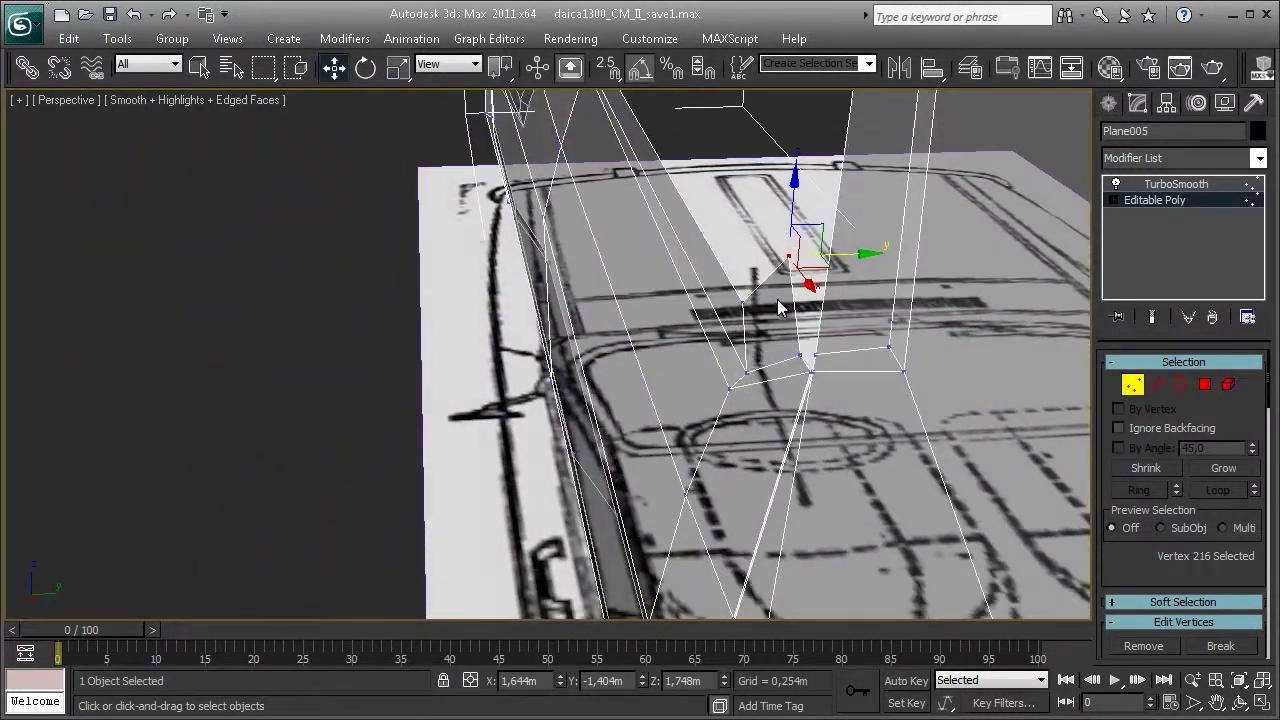
pyautogui.press('2')
pyautogui.moveTo(859, 297)
pyautogui.keyDown('alt'); pyautogui.mouseDown(button='middle')
pyautogui.moveTo(517, 251)
pyautogui.moveTo(697, 283)
pyautogui.mouseUp(button='middle'); pyautogui.keyUp('alt')
pyautogui.press('1')
# - Show the TurboSmoothed body in Smooth+Highlights, edged faces off, with nothing selected
pyautogui.keyDown('alt'); pyautogui.moveTo(870, 270); pyautogui.dragTo(735, 309, button='middle'); pyautogui.keyUp('alt')
pyautogui.scroll(-5, 756, 307)
pyautogui.scroll(5, 850, 300)
pyautogui.press('F3')
pyautogui.scroll(-5, 922, 288)
pyautogui.click(1176, 184)
pyautogui.press('F3')
pyautogui.click(1001, 157)
pyautogui.press('F4')
pyautogui.scroll(5, 700, 400)
pyautogui.moveTo(700, 400)
pyautogui.keyDown('alt'); pyautogui.mouseDown(button='middle')
pyautogui.moveTo(686, 437)
pyautogui.moveTo(703, 345)
pyautogui.moveTo(600, 374)
pyautogui.moveTo(580, 440)
pyautogui.moveTo(514, 409)
pyautogui.moveTo(749, 420)
pyautogui.moveTo(752, 407)
pyautogui.moveTo(665, 386)
pyautogui.mouseUp(button='middle'); pyautogui.keyUp('alt')
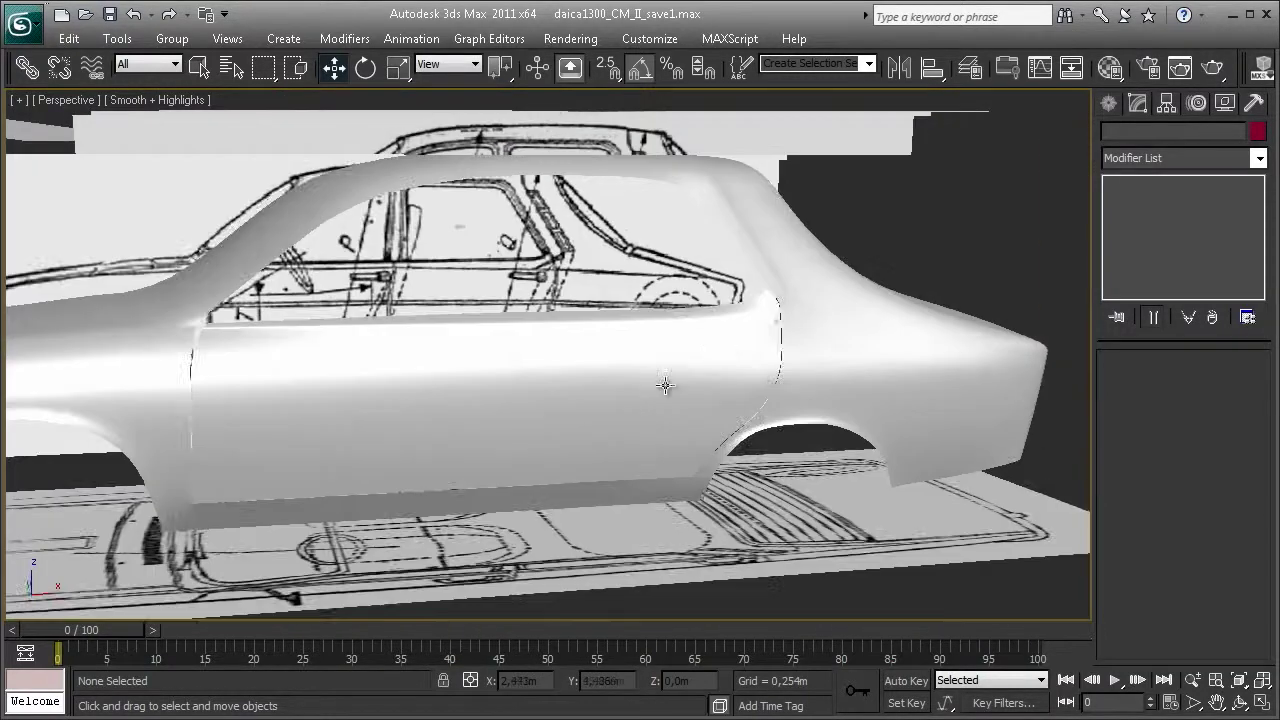
# - Select the car body and inspect the door-pillar corner vertices in Vertex mode
pyautogui.click(771, 309)
pyautogui.press('1')
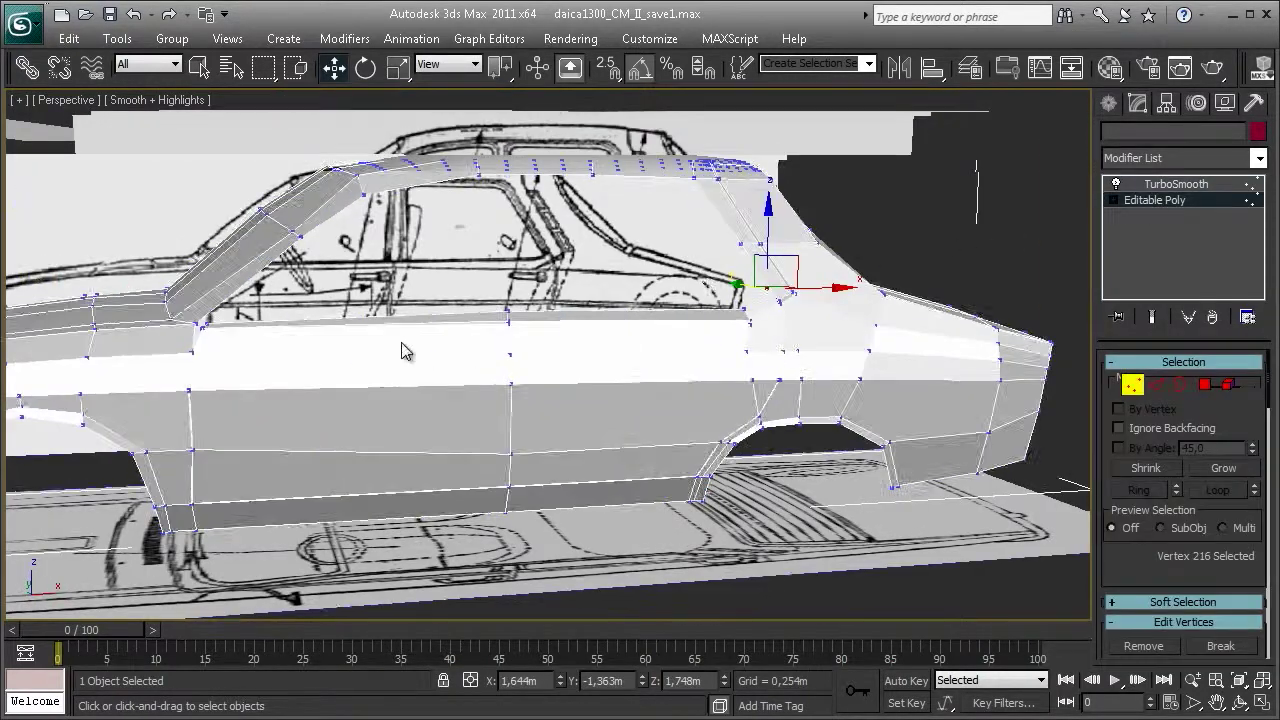
pyautogui.scroll(5, 580, 350)
pyautogui.scroll(3, 560, 380)
pyautogui.press('F3')
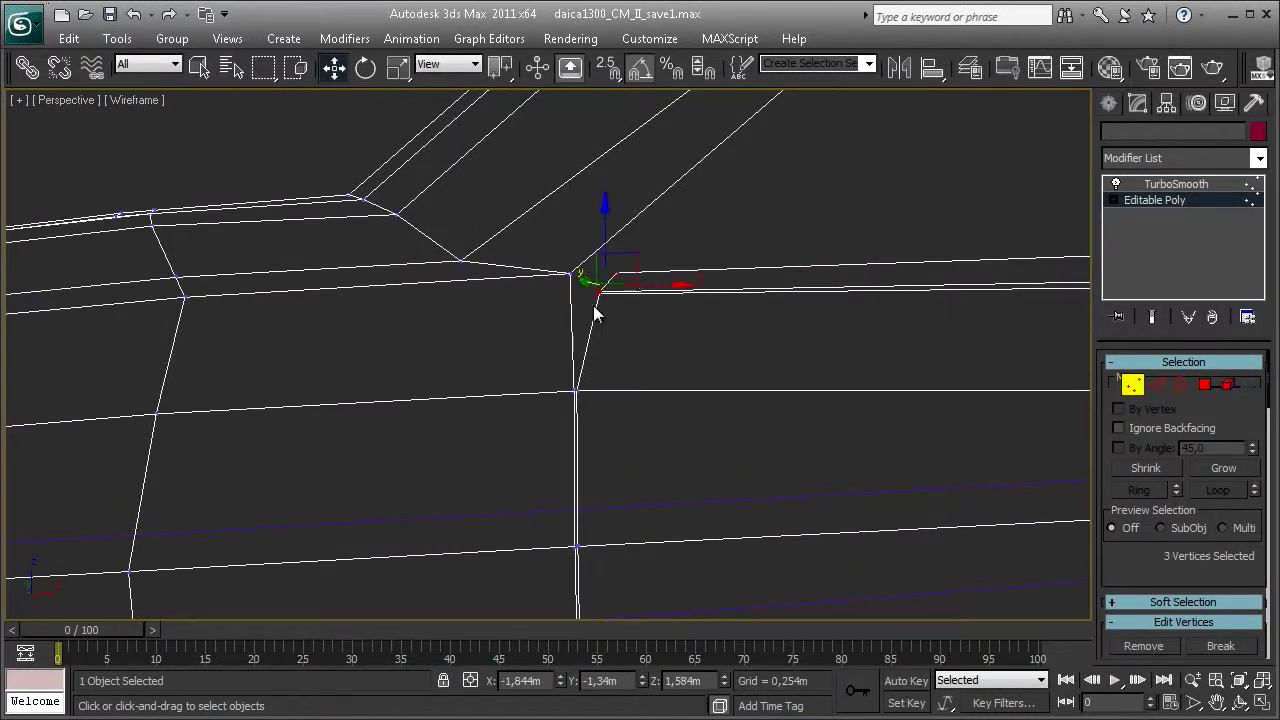
pyautogui.press('F3')
pyautogui.moveTo(640, 286)
pyautogui.keyDown('alt'); pyautogui.mouseDown(button='middle')
pyautogui.moveTo(623, 314)
pyautogui.moveTo(661, 262)
pyautogui.mouseUp(button='middle'); pyautogui.keyUp('alt')
pyautogui.click(585, 300)
pyautogui.moveTo(585, 300)
pyautogui.keyDown('alt'); pyautogui.mouseDown(button='middle')
pyautogui.moveTo(528, 300)
pyautogui.moveTo(463, 389)
pyautogui.moveTo(571, 309)
pyautogui.moveTo(701, 267)
pyautogui.moveTo(523, 272)
pyautogui.mouseUp(button='middle'); pyautogui.keyUp('alt')
pyautogui.click(560, 268)
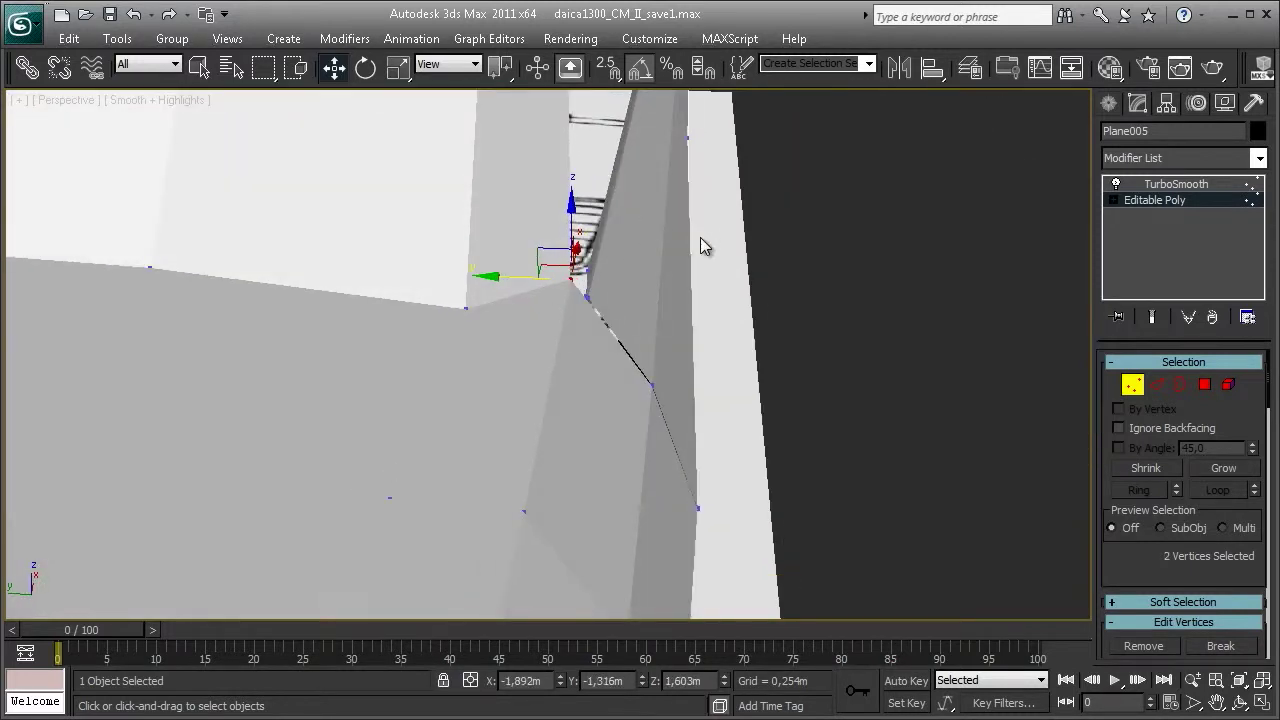
pyautogui.keyDown('alt'); pyautogui.moveTo(700, 246); pyautogui.dragTo(514, 247, button='middle'); pyautogui.keyUp('alt')
pyautogui.keyDown('alt'); pyautogui.moveTo(650, 306); pyautogui.dragTo(742, 236, button='middle'); pyautogui.keyUp('alt')
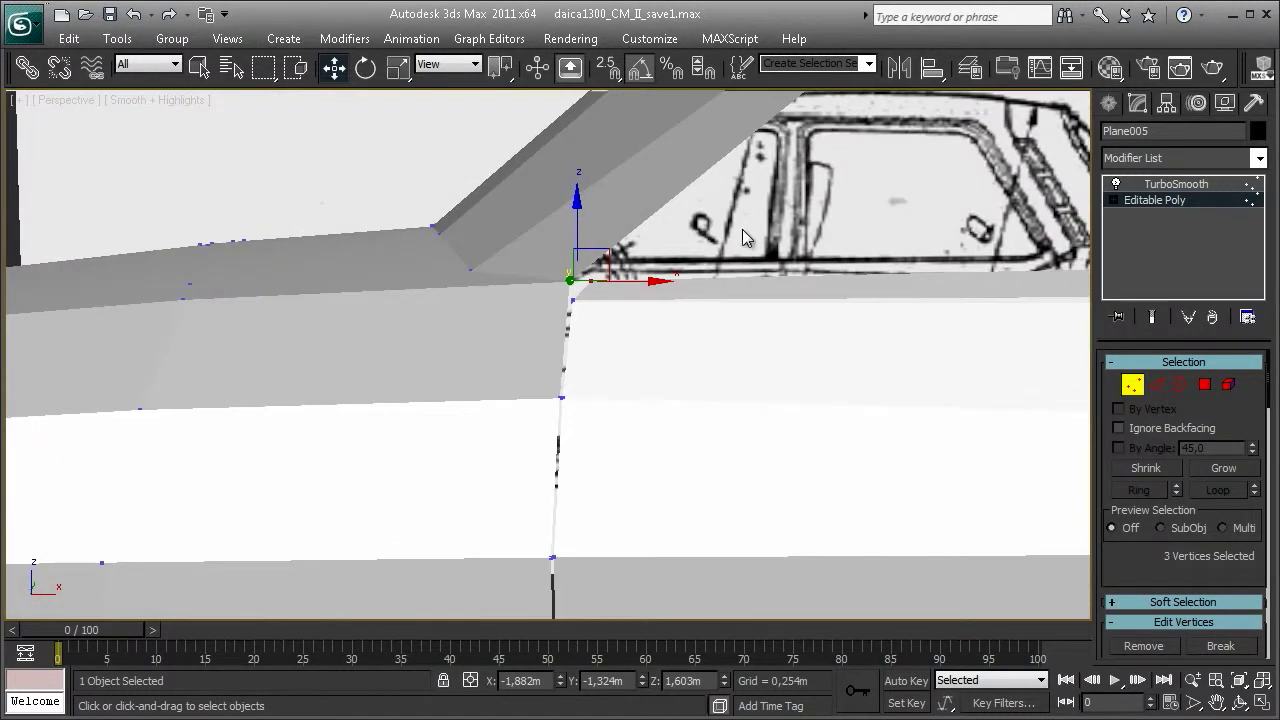
pyautogui.scroll(-5, 620, 275)
pyautogui.moveTo(620, 275)
pyautogui.keyDown('alt'); pyautogui.mouseDown(button='middle')
pyautogui.moveTo(688, 243)
pyautogui.moveTo(750, 320)
pyautogui.mouseUp(button='middle'); pyautogui.keyUp('alt')
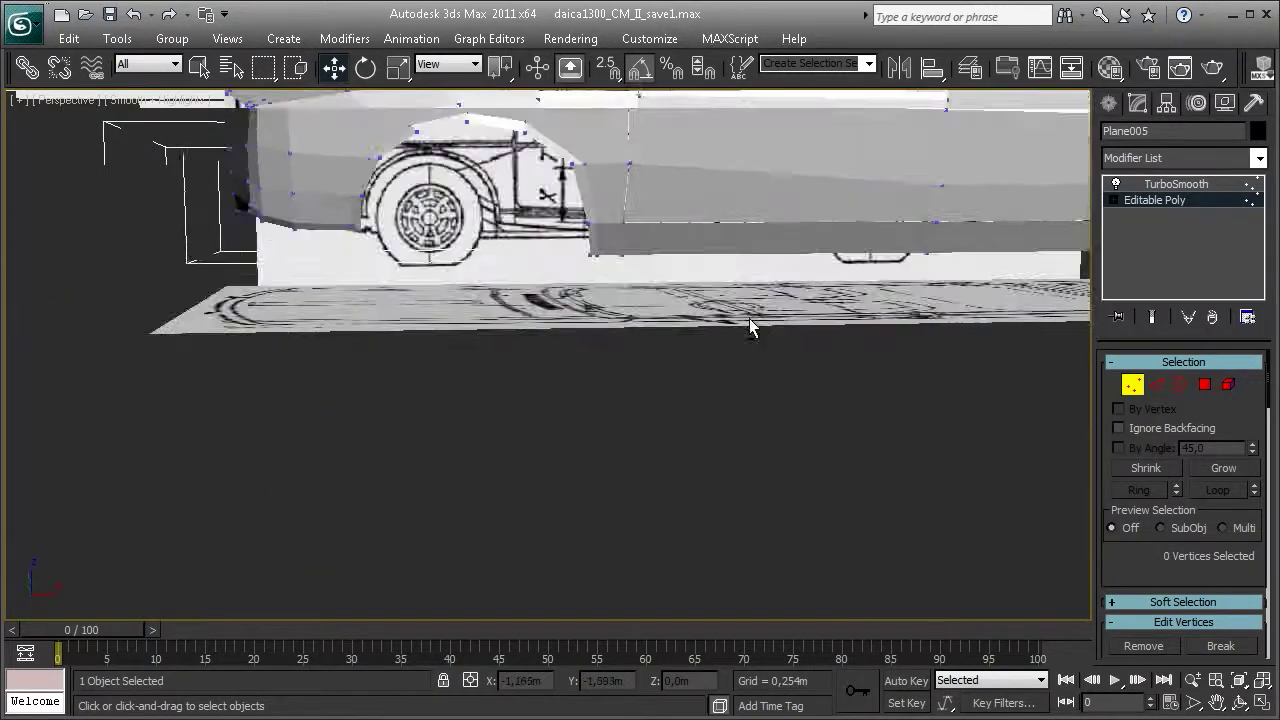
pyautogui.scroll(3, 568, 436)
# - Preview the smoothed body with edged faces along the car's side
pyautogui.click(1153, 186)
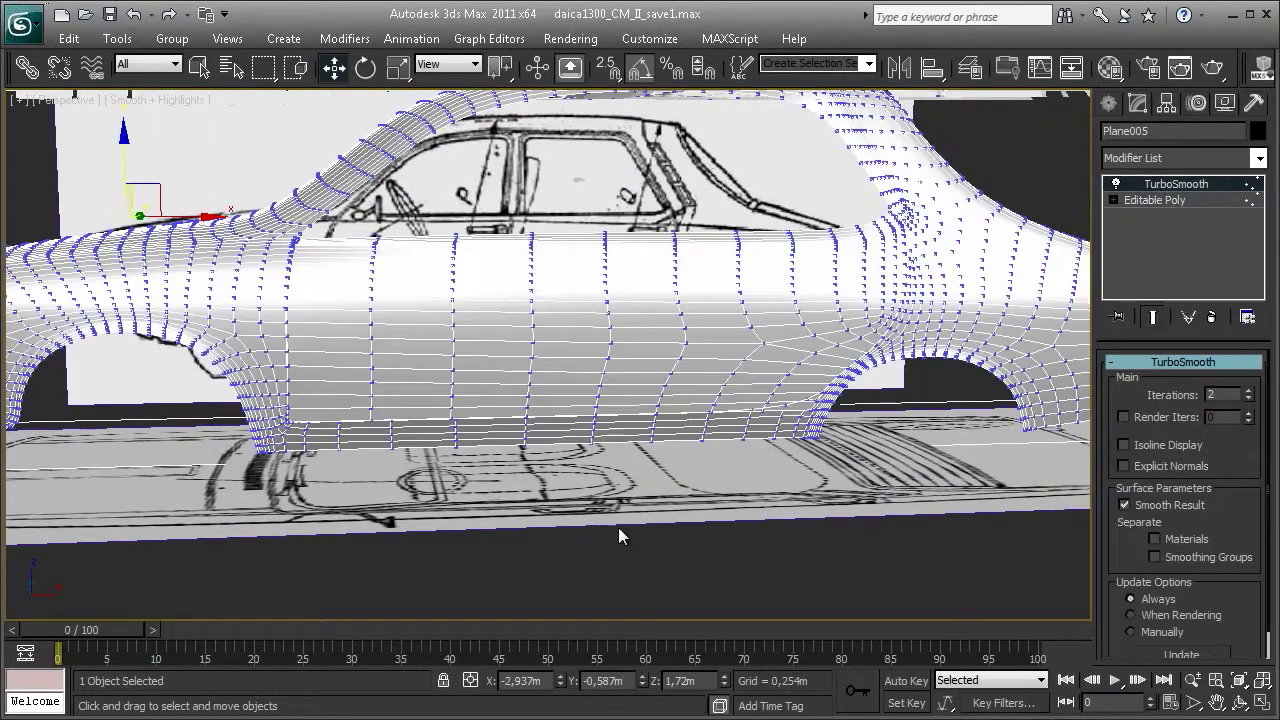
pyautogui.press('F4')
pyautogui.press('F4')
pyautogui.scroll(4, 600, 483)
pyautogui.moveTo(720, 374); pyautogui.dragTo(777, 416, button='middle')
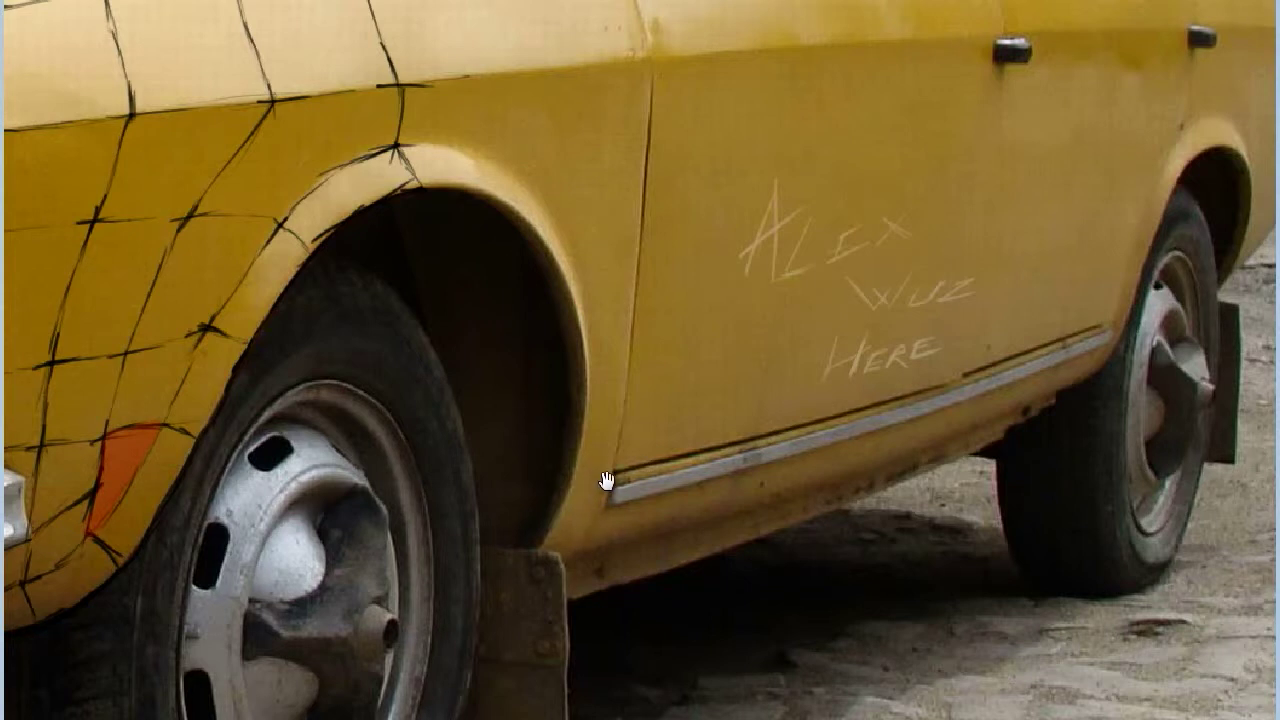
pyautogui.moveTo(606, 481); pyautogui.dragTo(558, 513)
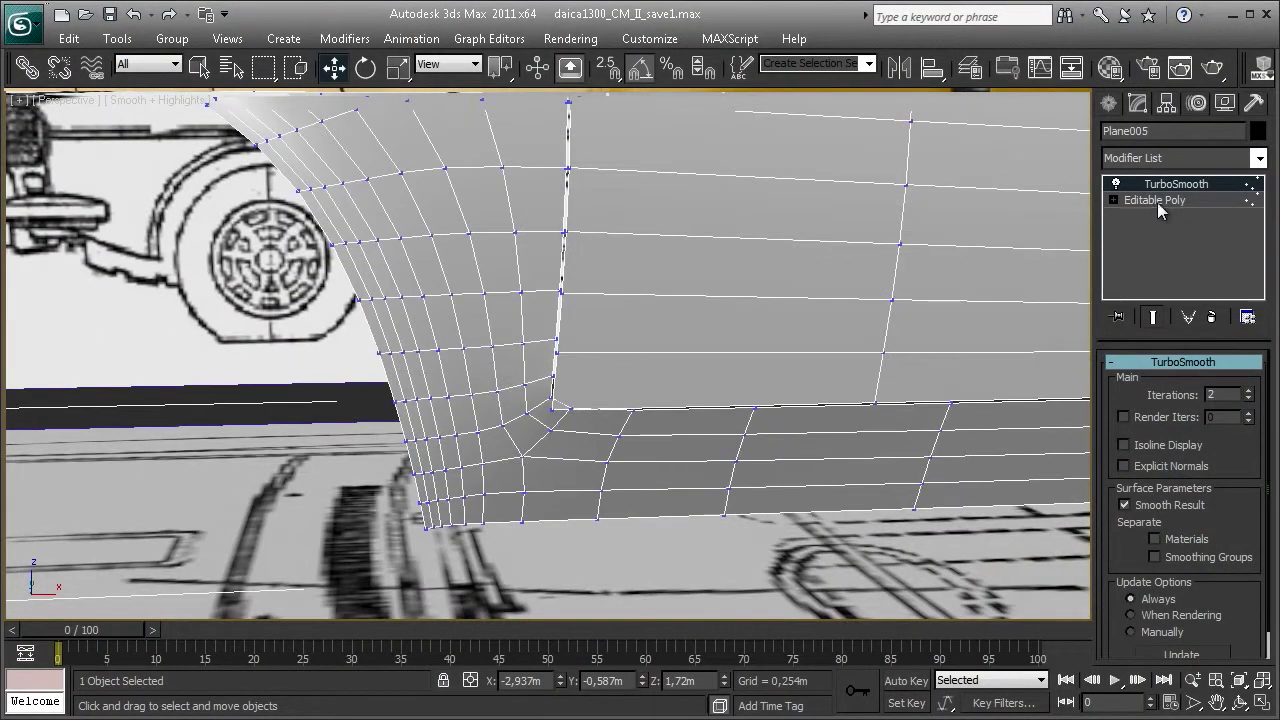
# - Back on the base cage, select the door-seam edge and the sill-corner vertex
pyautogui.click(1157, 202)
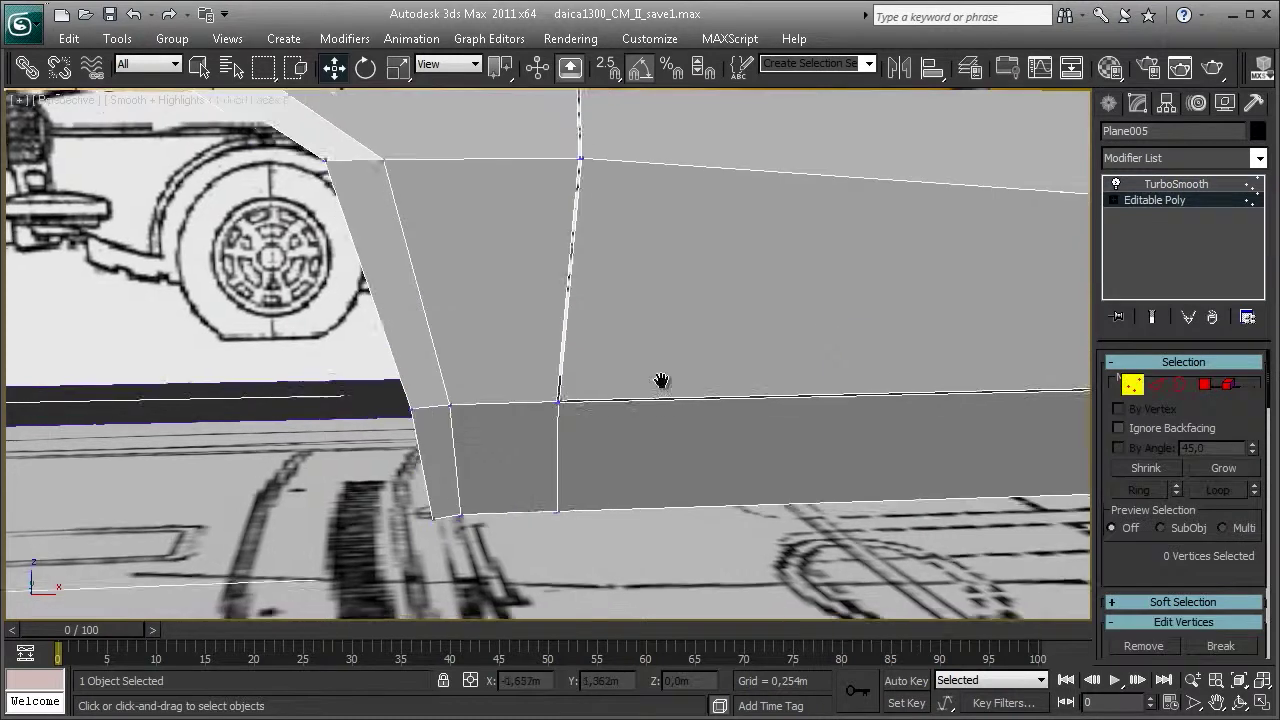
pyautogui.press('2')
pyautogui.click(566, 408)
pyautogui.keyDown('alt'); pyautogui.moveTo(624, 389); pyautogui.dragTo(649, 372, button='middle'); pyautogui.keyUp('alt')
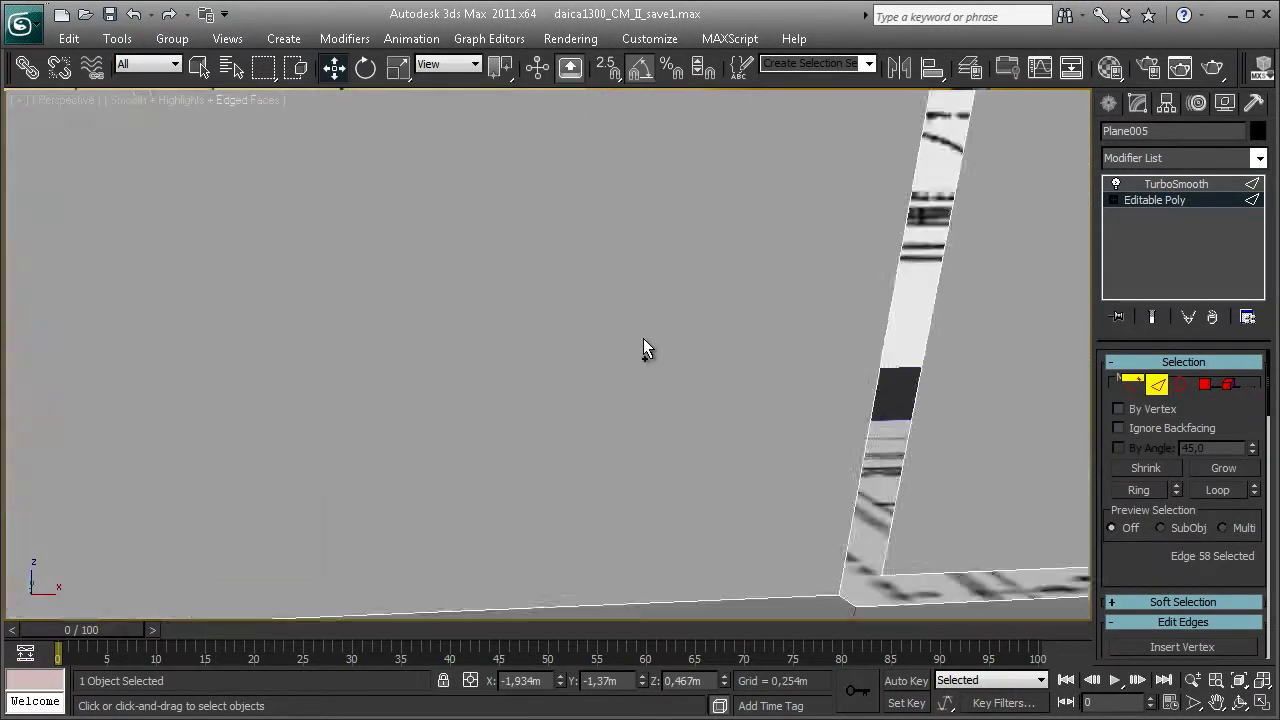
pyautogui.press('1')
pyautogui.rightClick(652, 373)
pyautogui.click(603, 515)
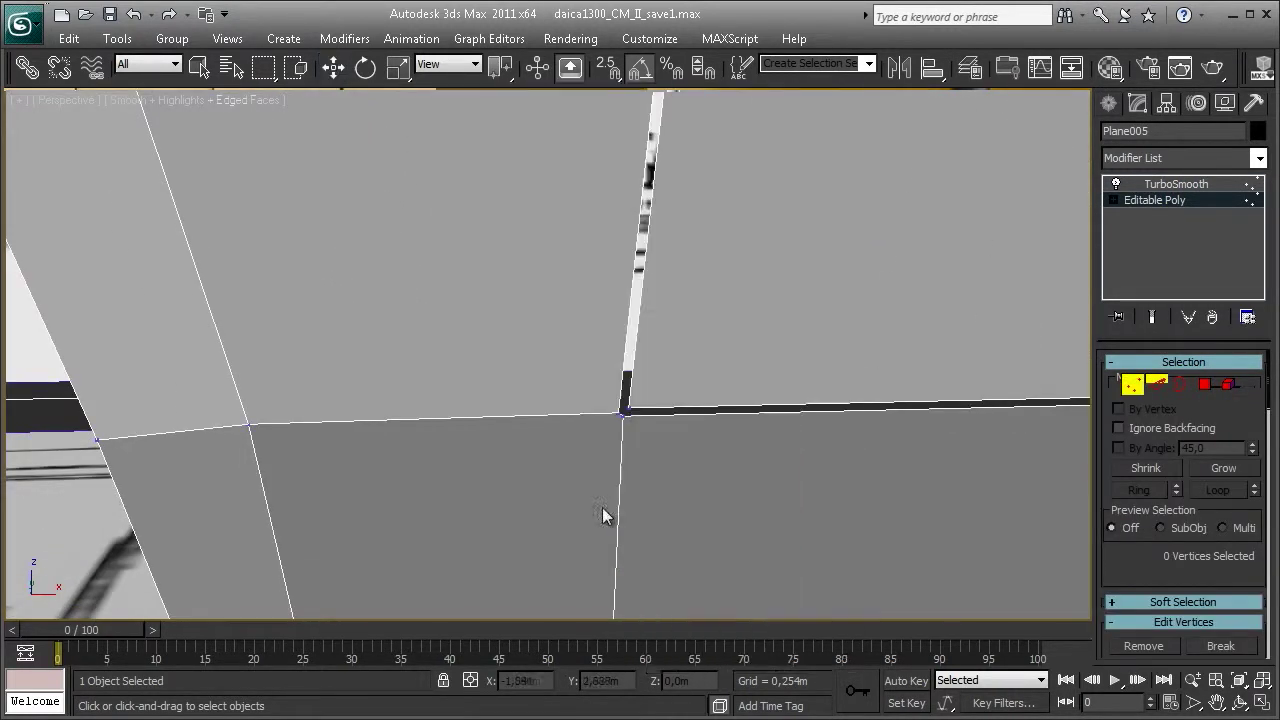
pyautogui.rightClick(627, 422)
pyautogui.click(624, 431)
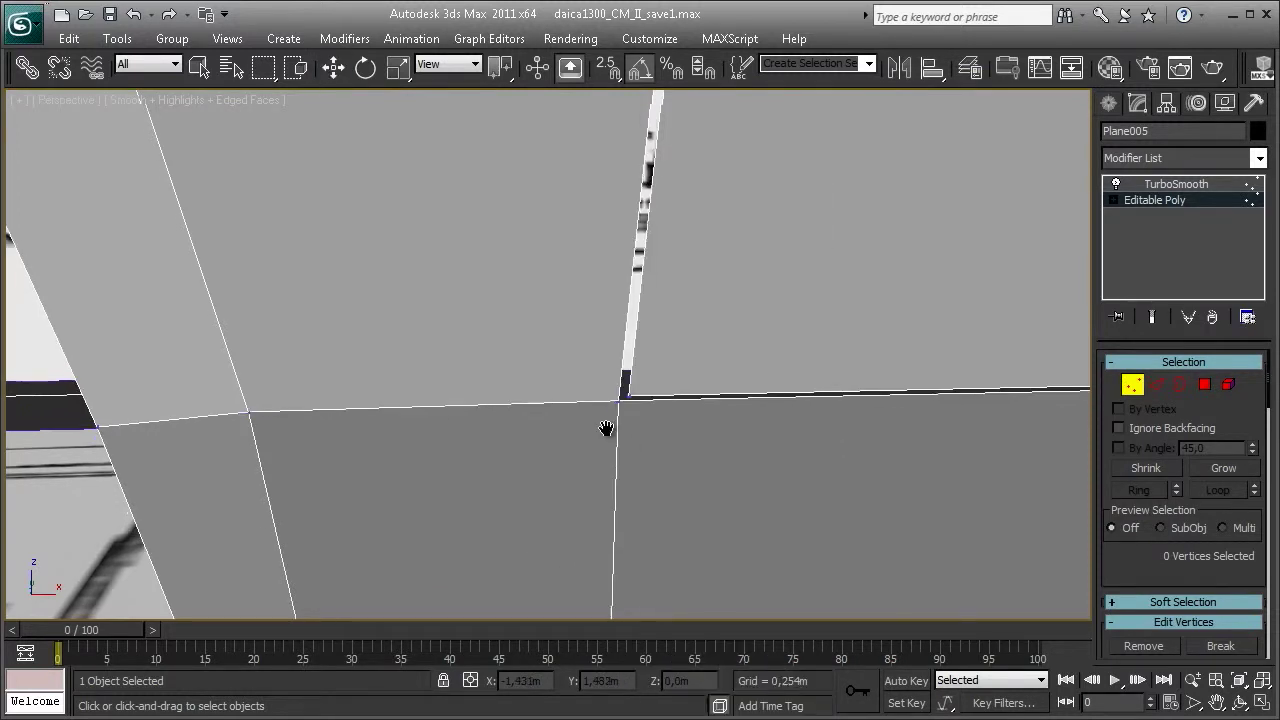
pyautogui.keyDown('alt'); pyautogui.moveTo(606, 429); pyautogui.dragTo(565, 465, button='middle'); pyautogui.keyUp('alt')
pyautogui.moveTo(624, 582); pyautogui.dragTo(626, 580)
# - Chamfer door-seam edge 58 above the sill using the quad menu
pyautogui.press('2')
pyautogui.click(600, 392)
pyautogui.rightClick(620, 360)
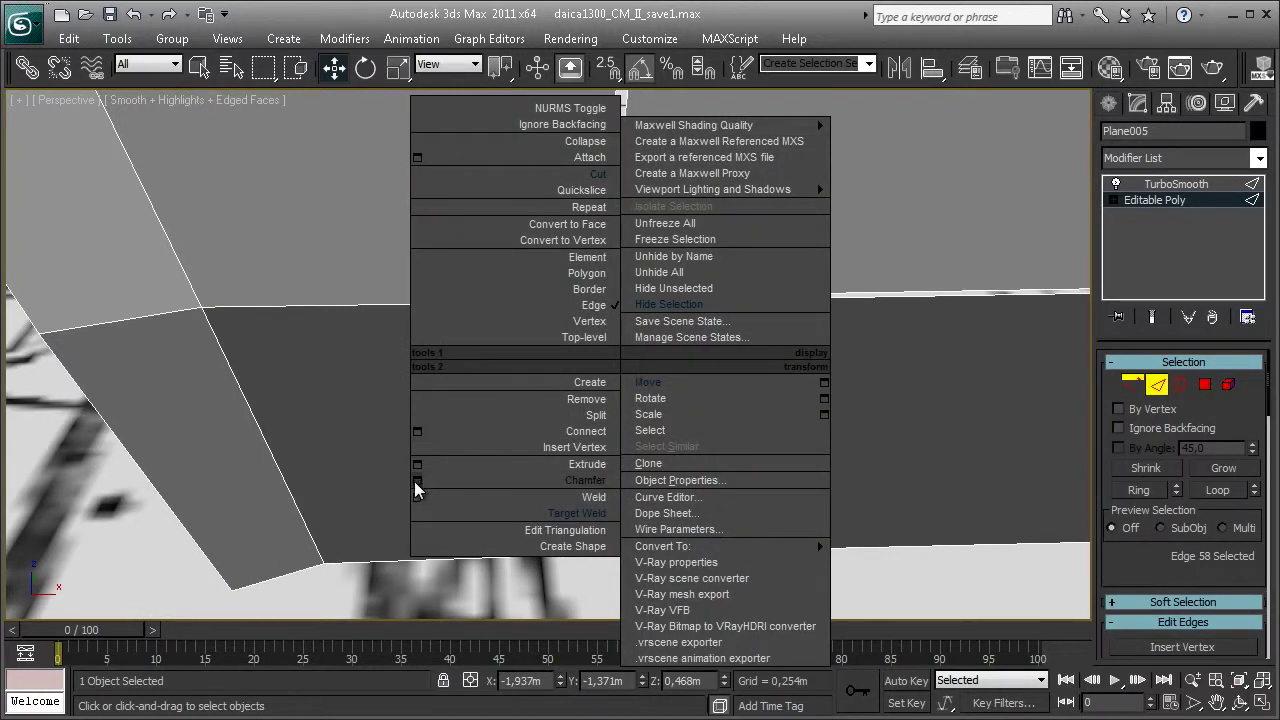
pyautogui.click(417, 481)
pyautogui.click(590, 542)
pyautogui.press('1')
pyautogui.rightClick(673, 253)
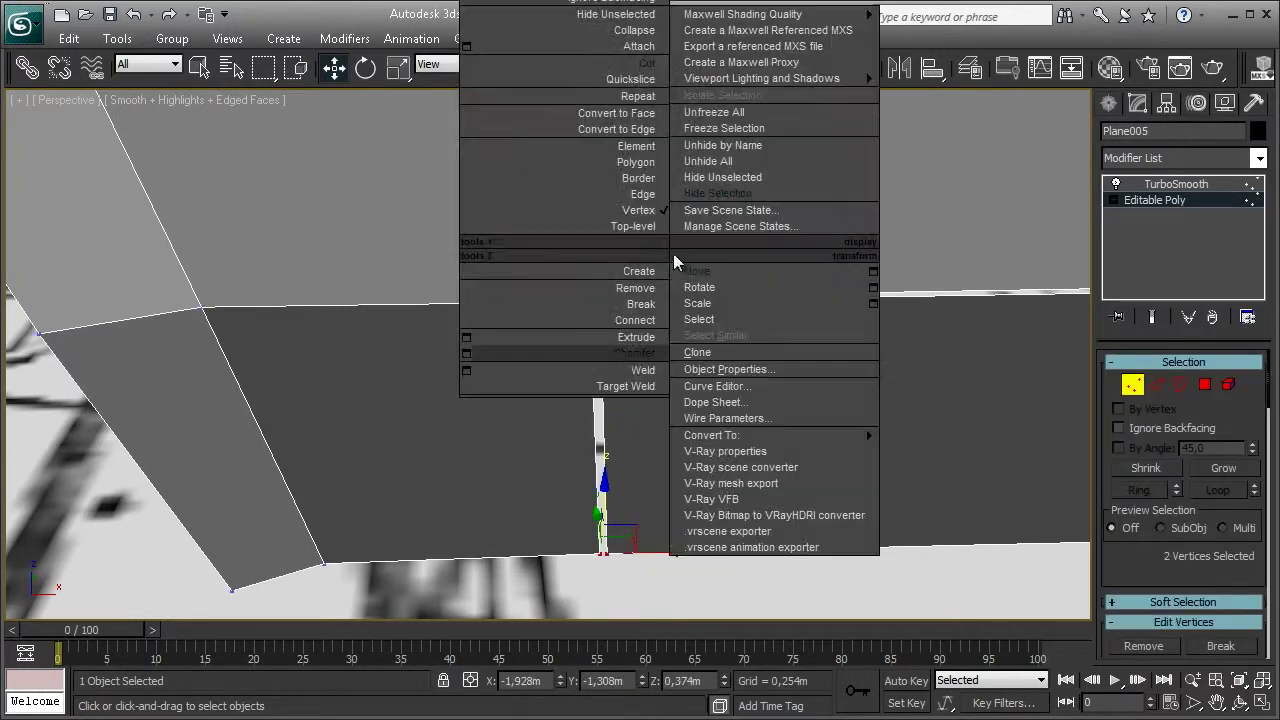
pyautogui.click(615, 375)
pyautogui.rightClick(618, 373)
pyautogui.click(590, 514)
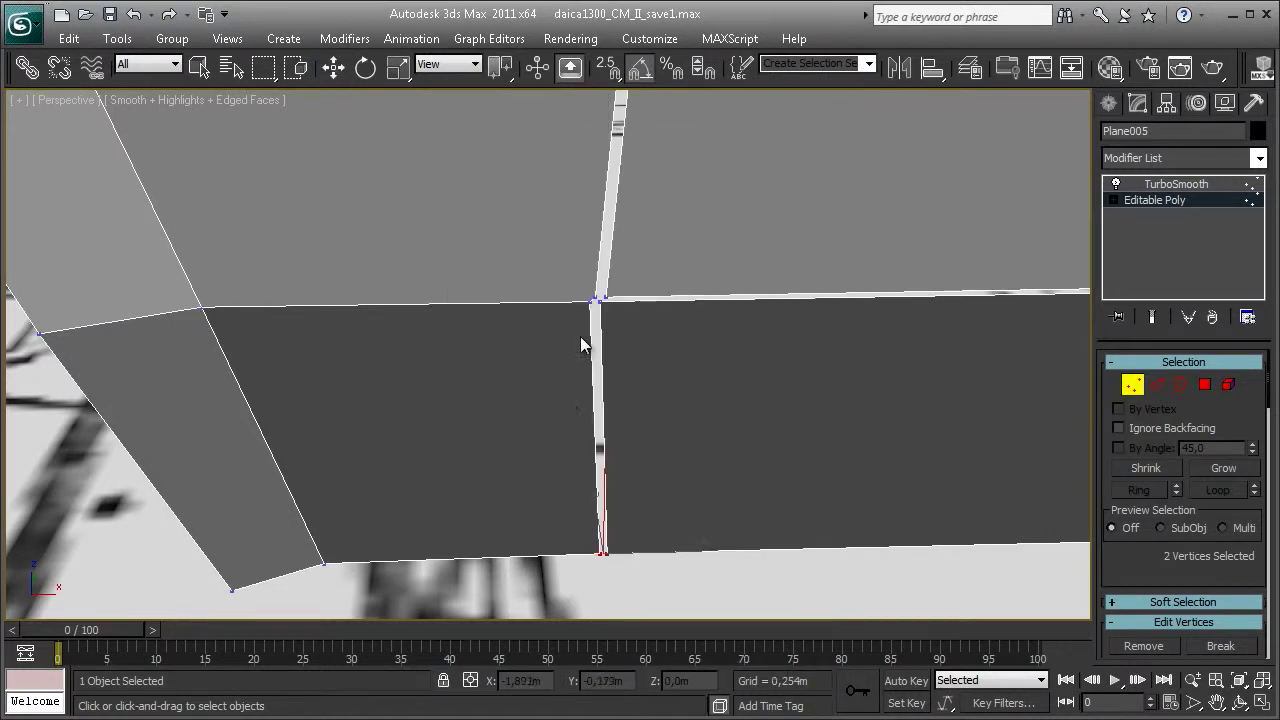
# - Enable the TurboSmooth result, reselect Plane005 and zoom around the wheel-arch sill tip
pyautogui.press('w')
pyautogui.press('2')
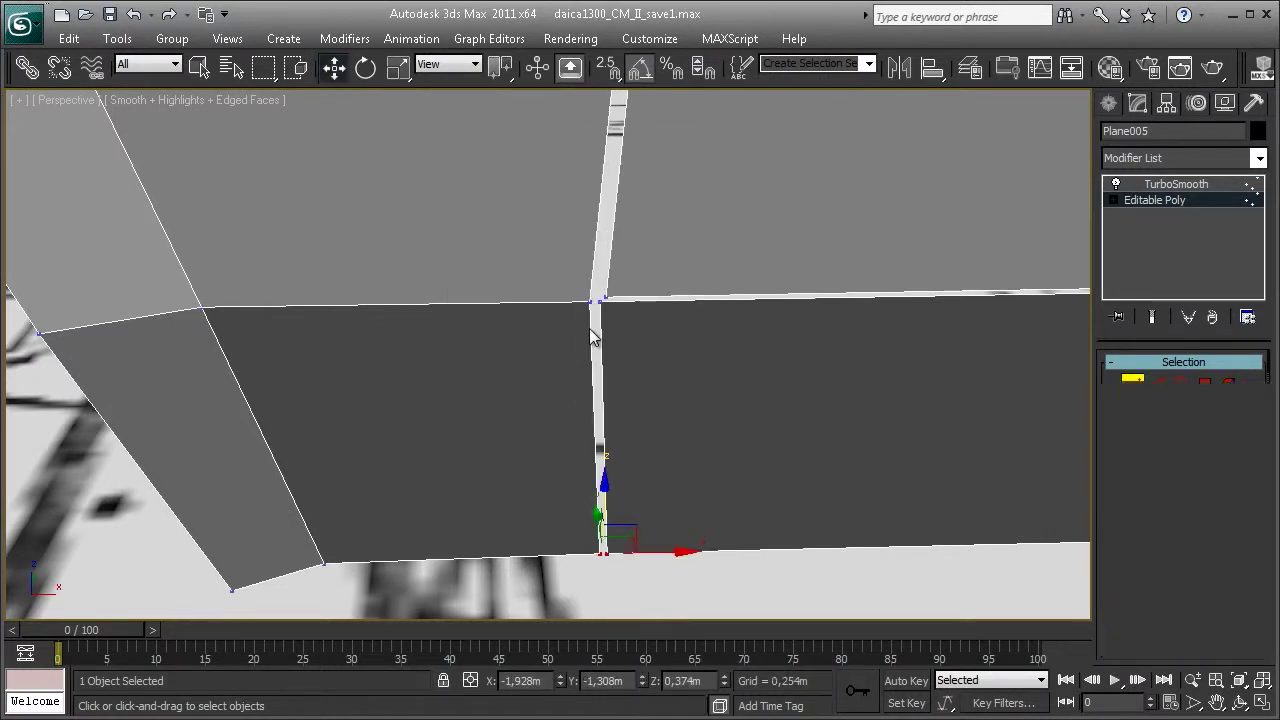
pyautogui.moveTo(658, 447)
pyautogui.keyDown('alt'); pyautogui.mouseDown(button='middle')
pyautogui.moveTo(725, 375)
pyautogui.moveTo(1104, 155)
pyautogui.mouseUp(button='middle'); pyautogui.keyUp('alt')
pyautogui.click(1155, 187)
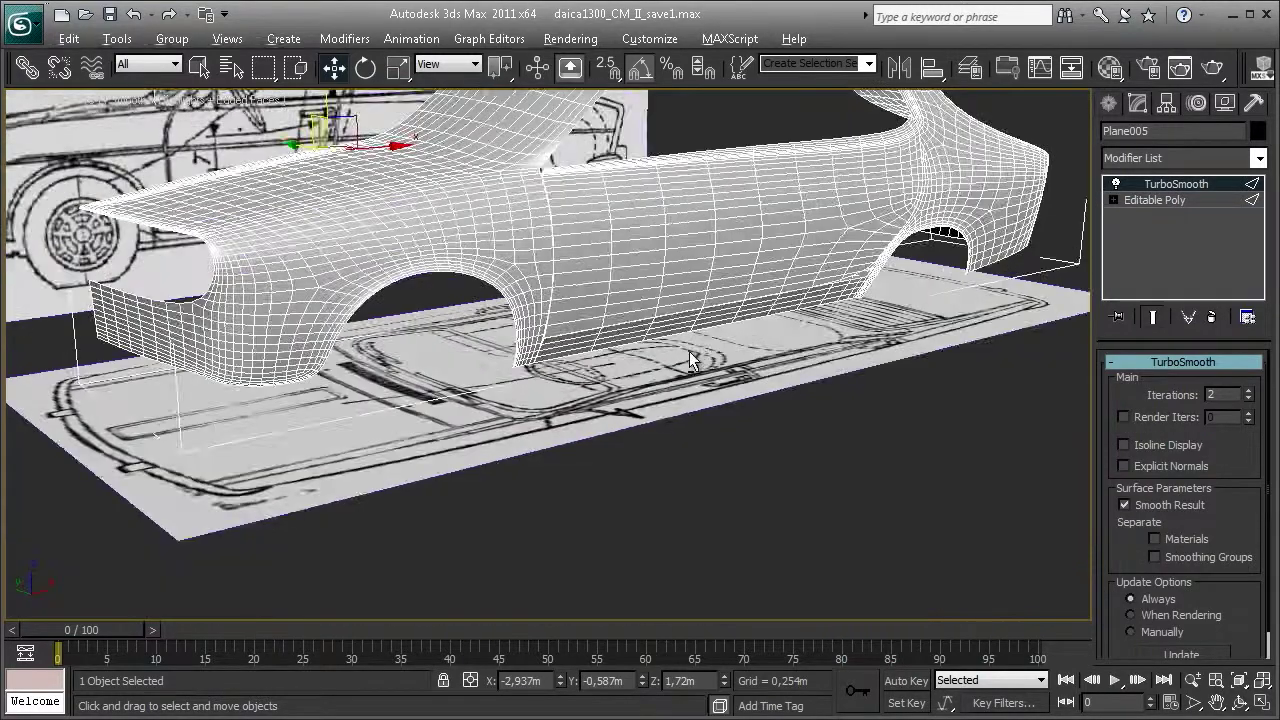
pyautogui.click(800, 418)
pyautogui.click(665, 408)
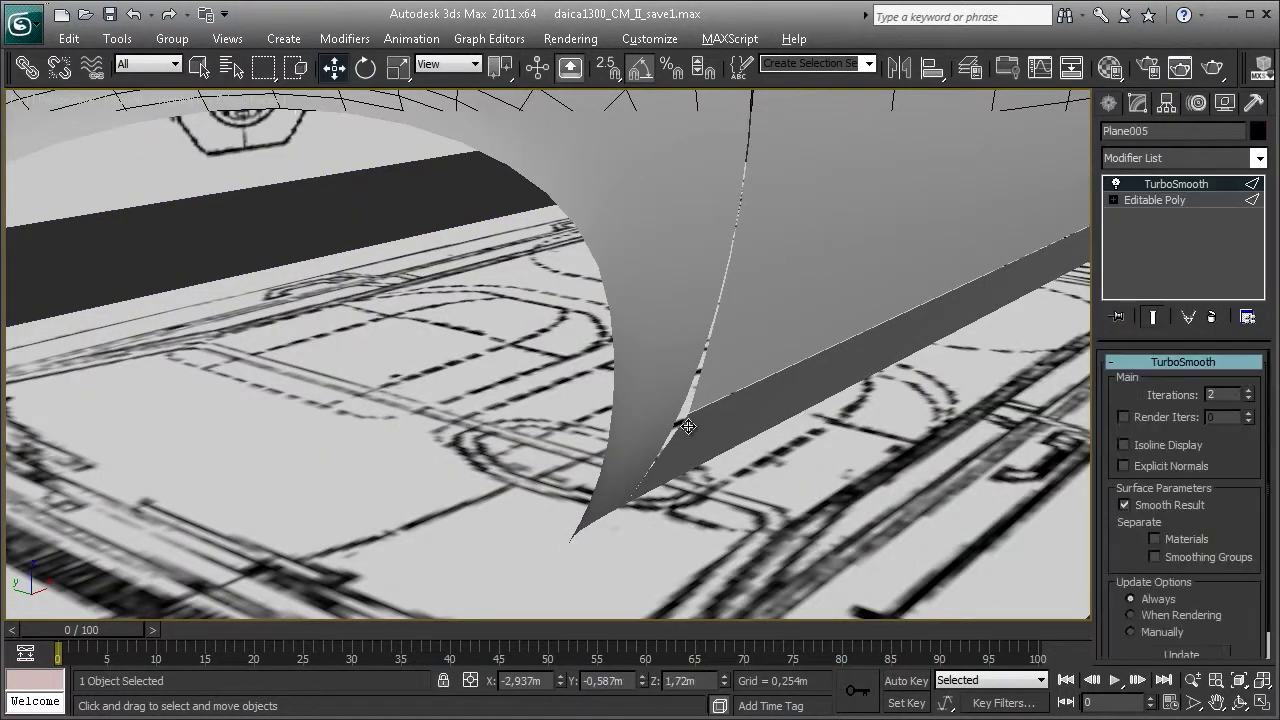
pyautogui.scroll(-3, 716, 367)
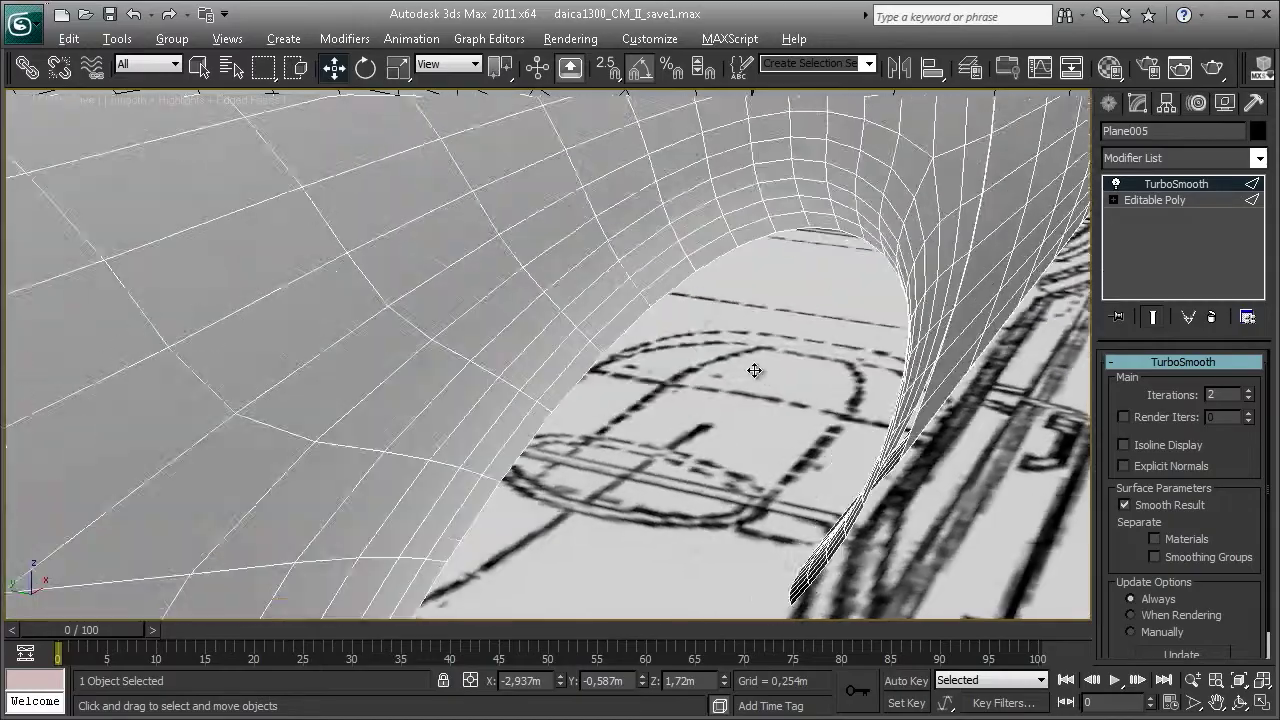
pyautogui.scroll(-3, 757, 371)
pyautogui.scroll(-3, 661, 360)
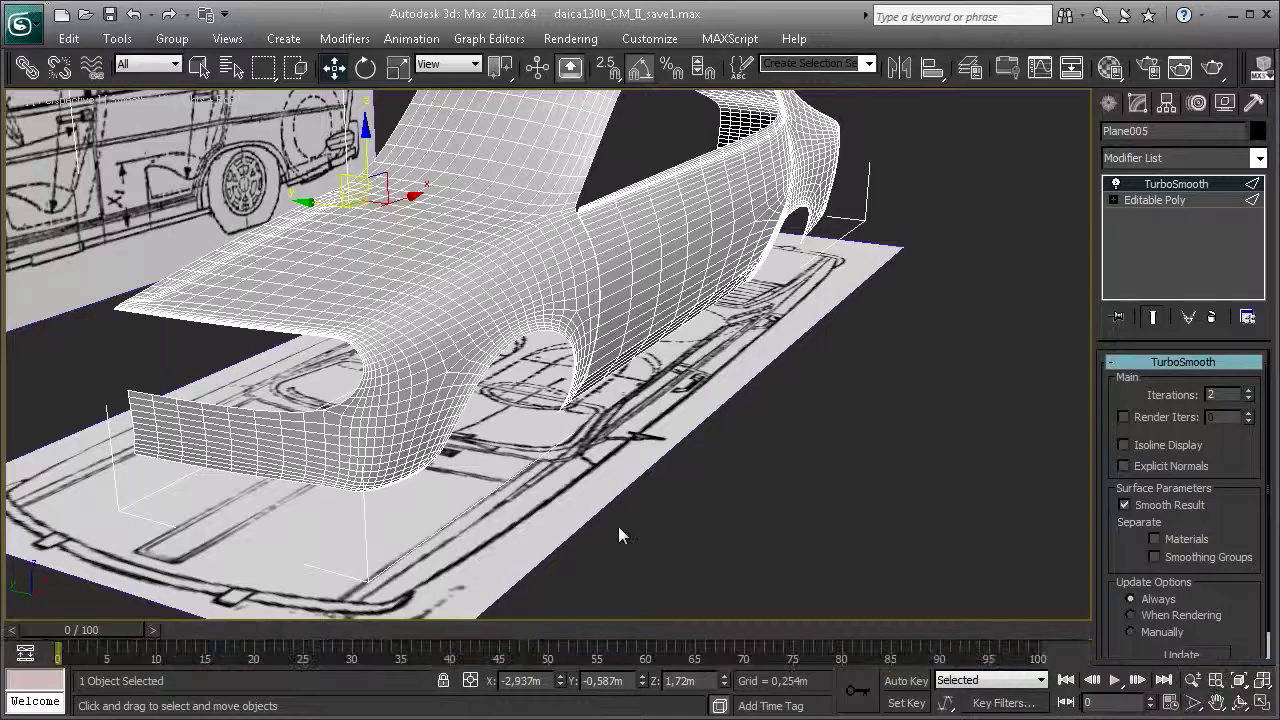
pyautogui.scroll(5, 618, 532)
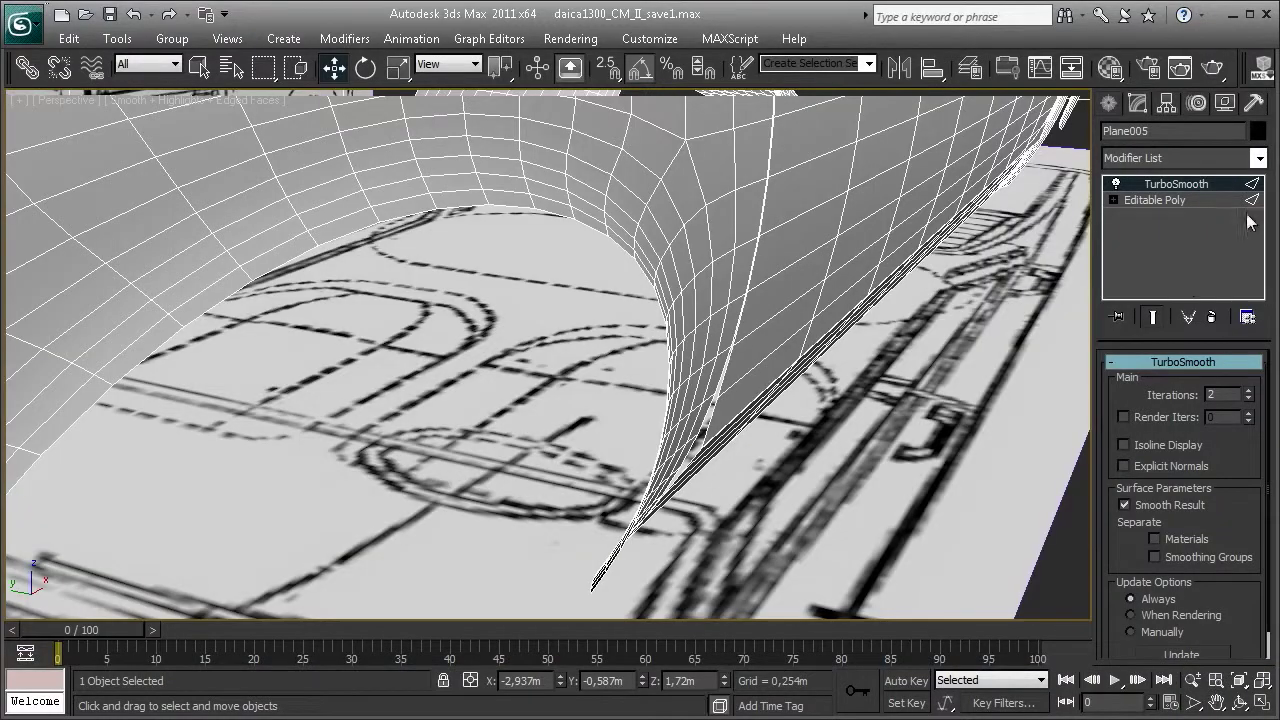
# - On the base cage at vertex level, nudge the sill corner vertex slightly along Y
pyautogui.click(1160, 200)
pyautogui.press('2')
pyautogui.scroll(3, 660, 323)
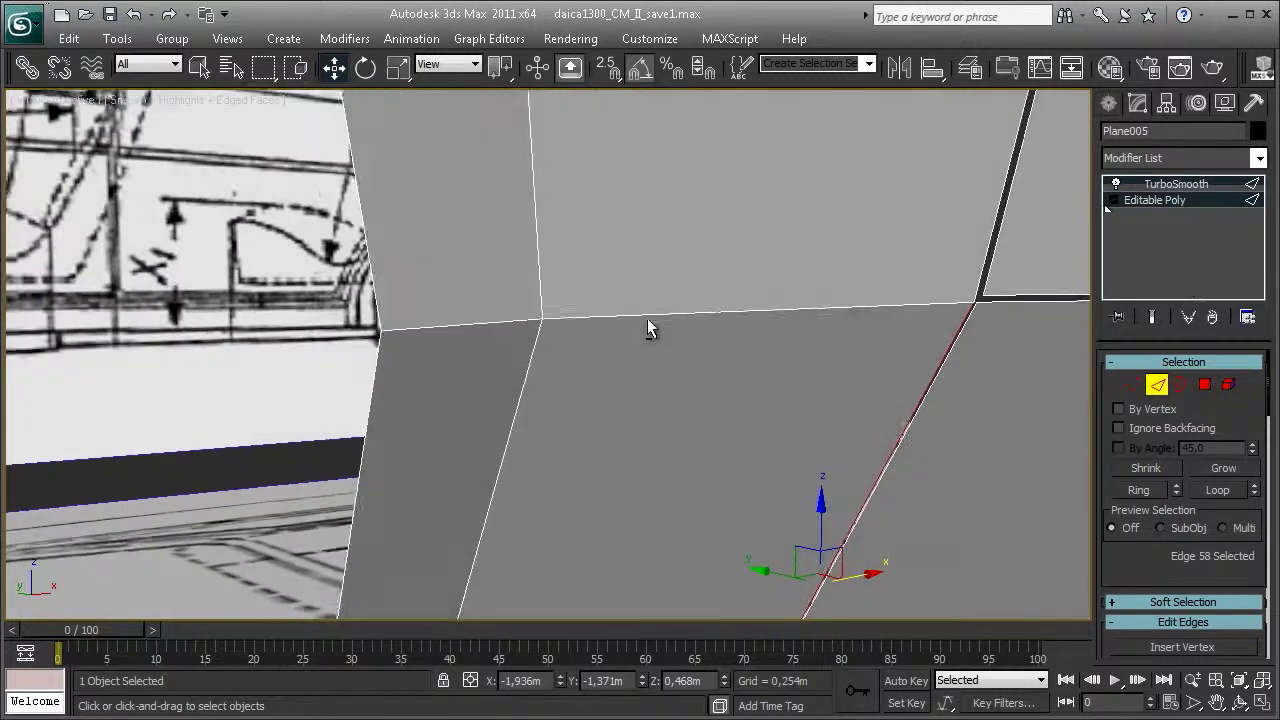
pyautogui.scroll(3, 600, 380)
pyautogui.press('1')
pyautogui.press('F3')
pyautogui.keyDown('alt'); pyautogui.moveTo(297, 407); pyautogui.dragTo(371, 449, button='middle'); pyautogui.keyUp('alt')
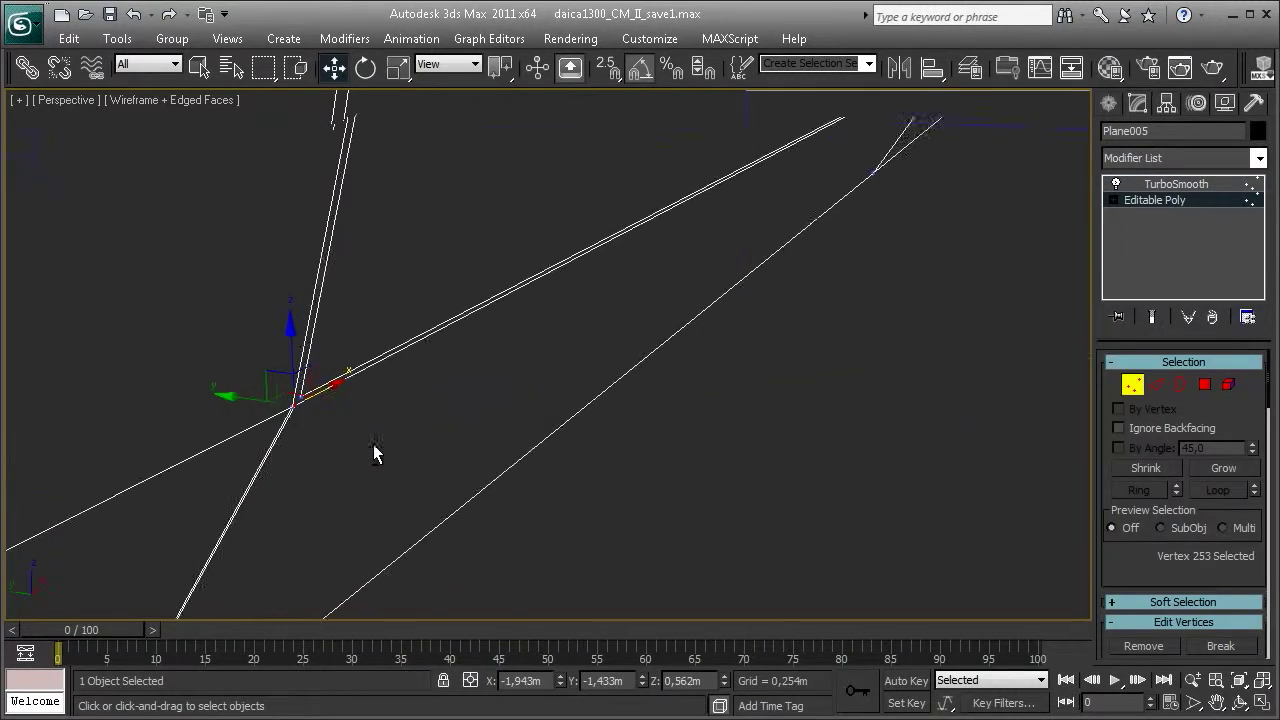
pyautogui.press('F3')
pyautogui.moveTo(237, 396); pyautogui.dragTo(230, 395)
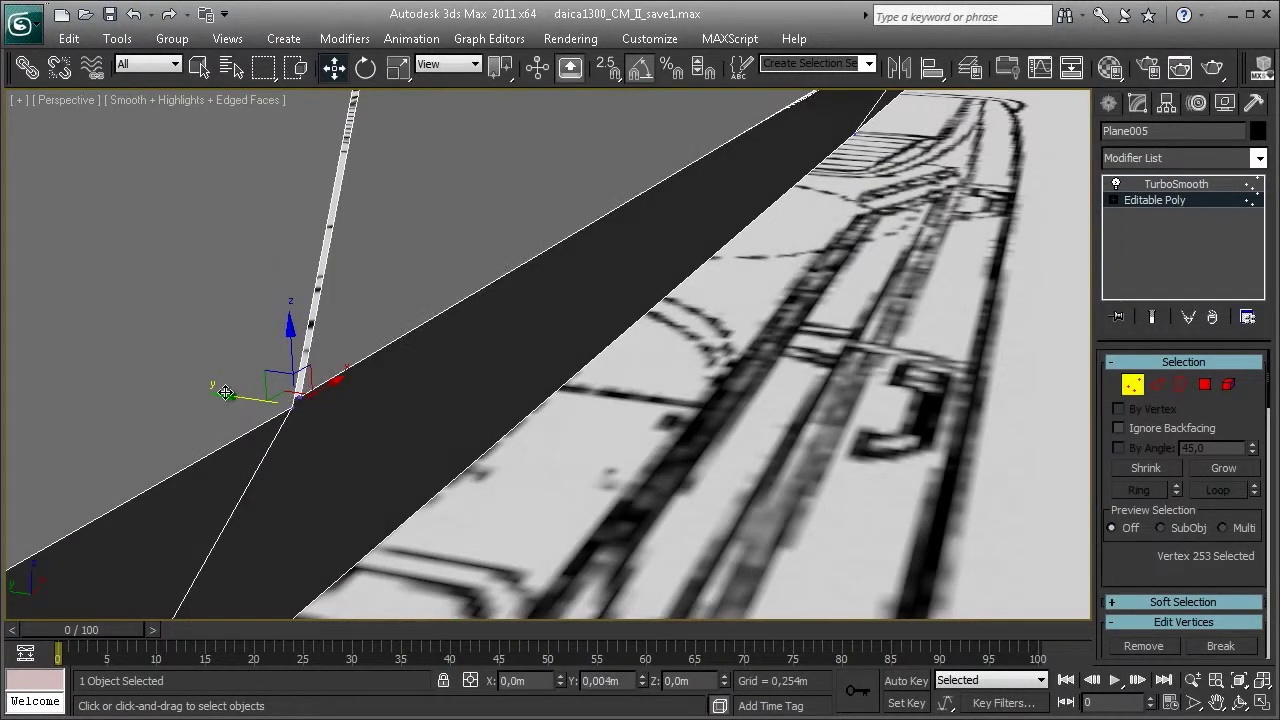
# - Select the neighbouring sill vertex and nudge it slightly along Y
pyautogui.keyDown('alt'); pyautogui.moveTo(225, 389); pyautogui.dragTo(335, 420, button='middle'); pyautogui.keyUp('alt')
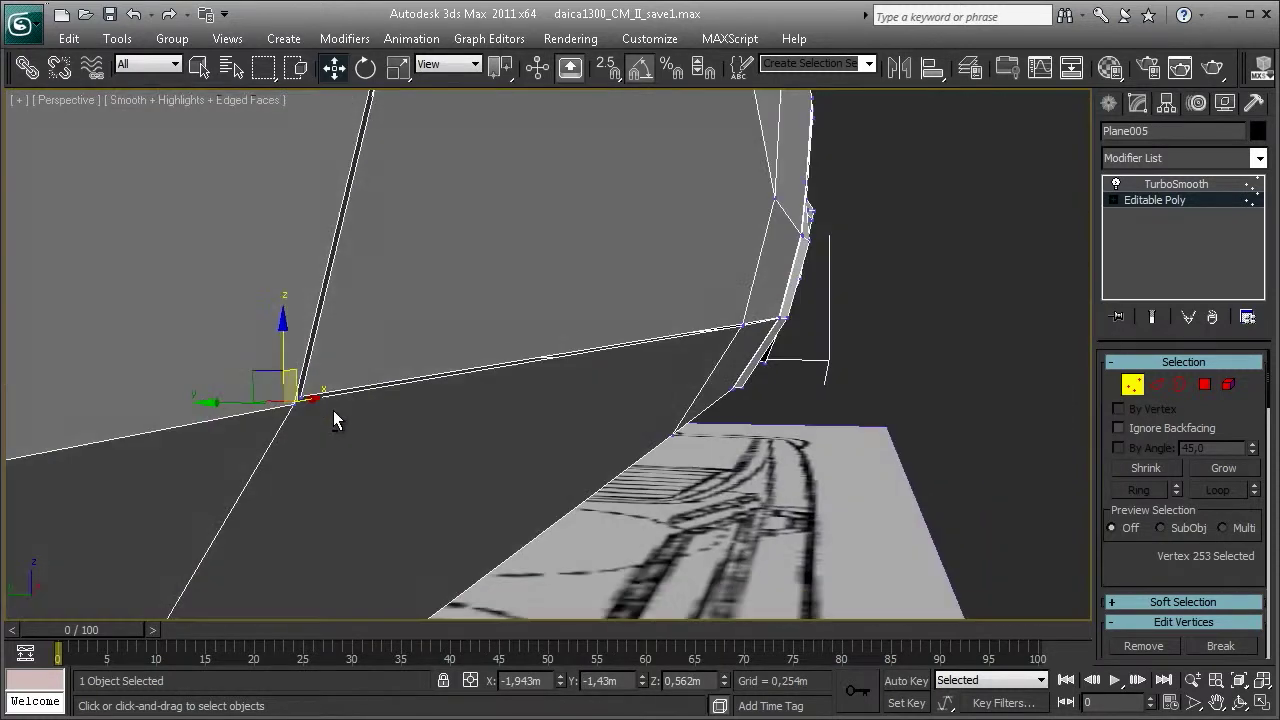
pyautogui.press('F3')
pyautogui.click(305, 393)
pyautogui.press('F3')
pyautogui.moveTo(238, 394); pyautogui.dragTo(246, 394)
pyautogui.keyDown('alt'); pyautogui.moveTo(243, 394); pyautogui.dragTo(597, 352, button='middle'); pyautogui.keyUp('alt')
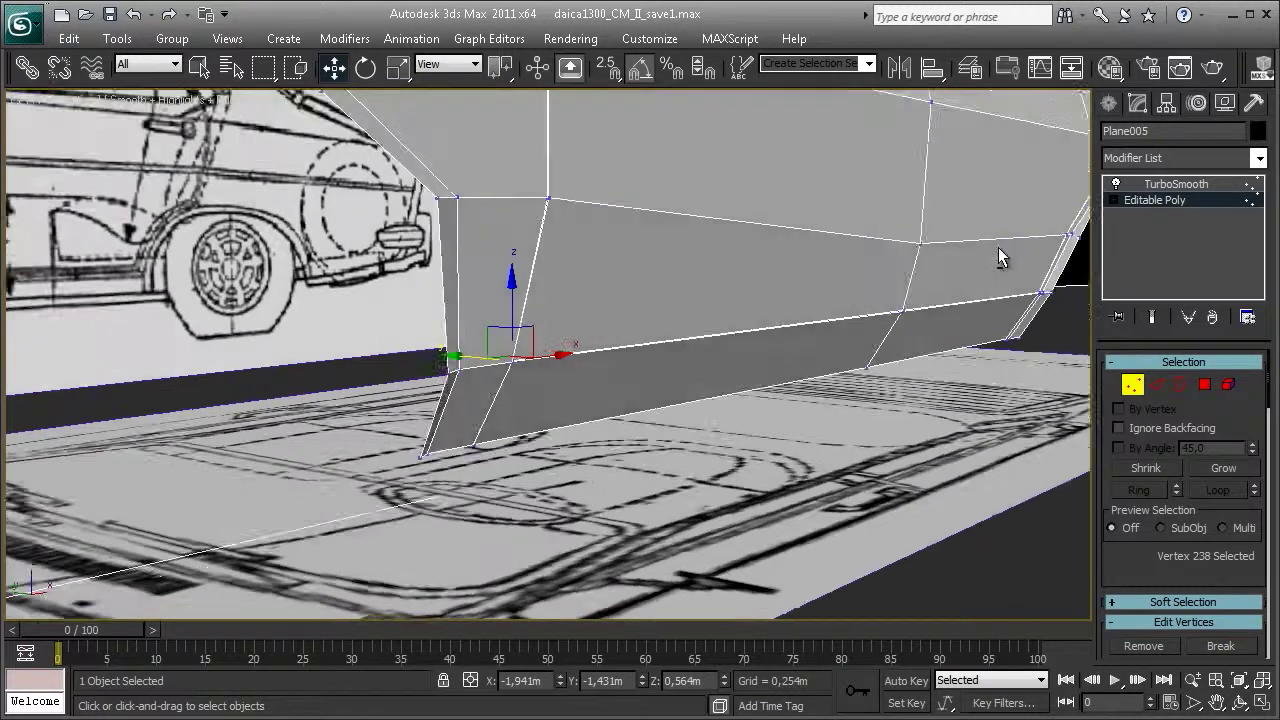
pyautogui.scroll(2, 997, 257)
# - Preview the smoothed body at the front fender corner, then return to the base cage
pyautogui.click(1176, 184)
pyautogui.moveTo(805, 316)
pyautogui.keyDown('alt'); pyautogui.mouseDown(button='middle')
pyautogui.moveTo(857, 314)
pyautogui.moveTo(871, 294)
pyautogui.mouseUp(button='middle'); pyautogui.keyUp('alt')
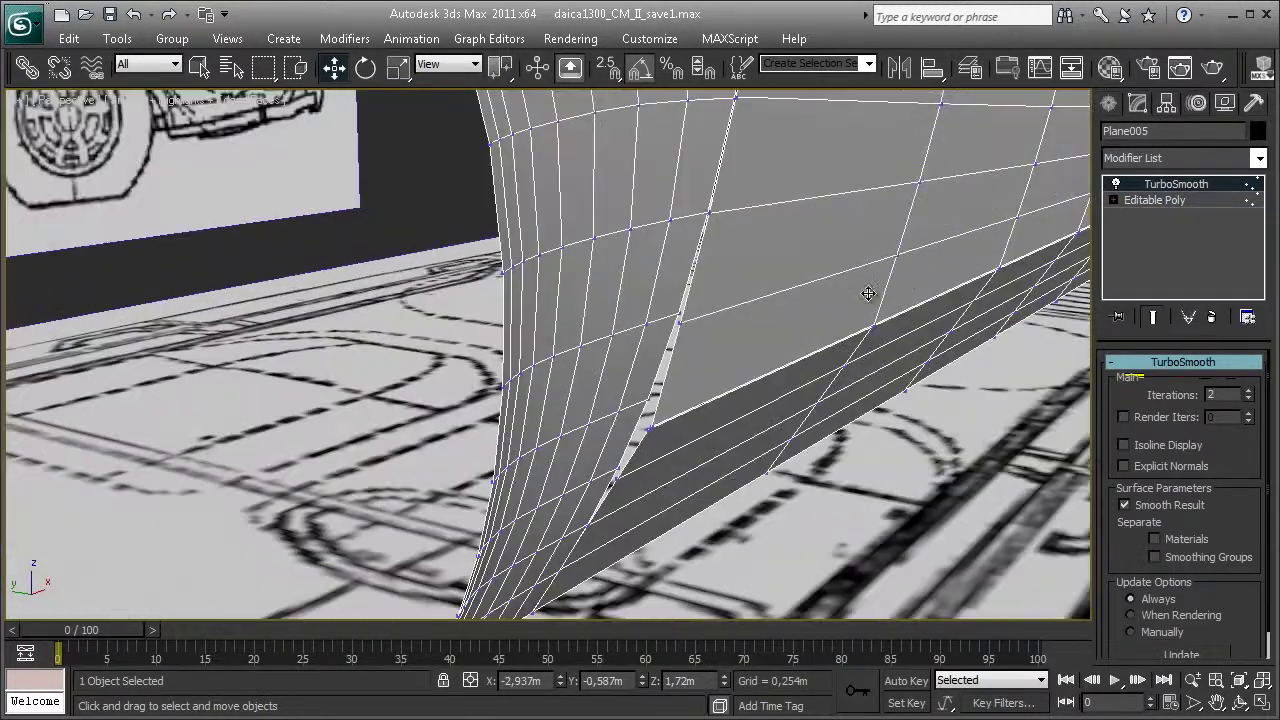
pyautogui.click(1160, 203)
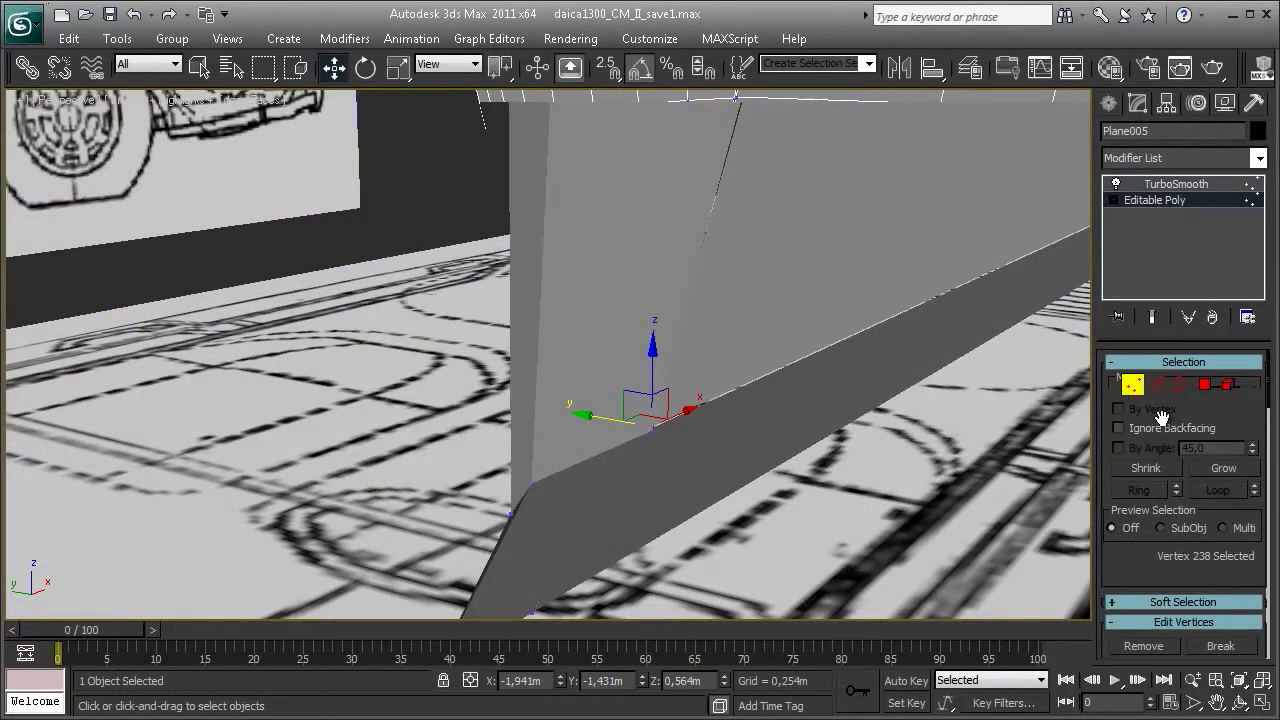
pyautogui.click(1152, 316)
pyautogui.moveTo(672, 448)
pyautogui.mouseDown(button='middle')
pyautogui.moveTo(666, 427)
pyautogui.moveTo(690, 547)
pyautogui.mouseUp(button='middle')
# - Select the fender corner vertex and fine-tune its position along Y
pyautogui.click(588, 294)
pyautogui.moveTo(588, 294)
pyautogui.keyDown('alt'); pyautogui.mouseDown(button='middle')
pyautogui.moveTo(609, 337)
pyautogui.moveTo(549, 292)
pyautogui.mouseUp(button='middle'); pyautogui.keyUp('alt')
pyautogui.moveTo(512, 279); pyautogui.dragTo(488, 274)
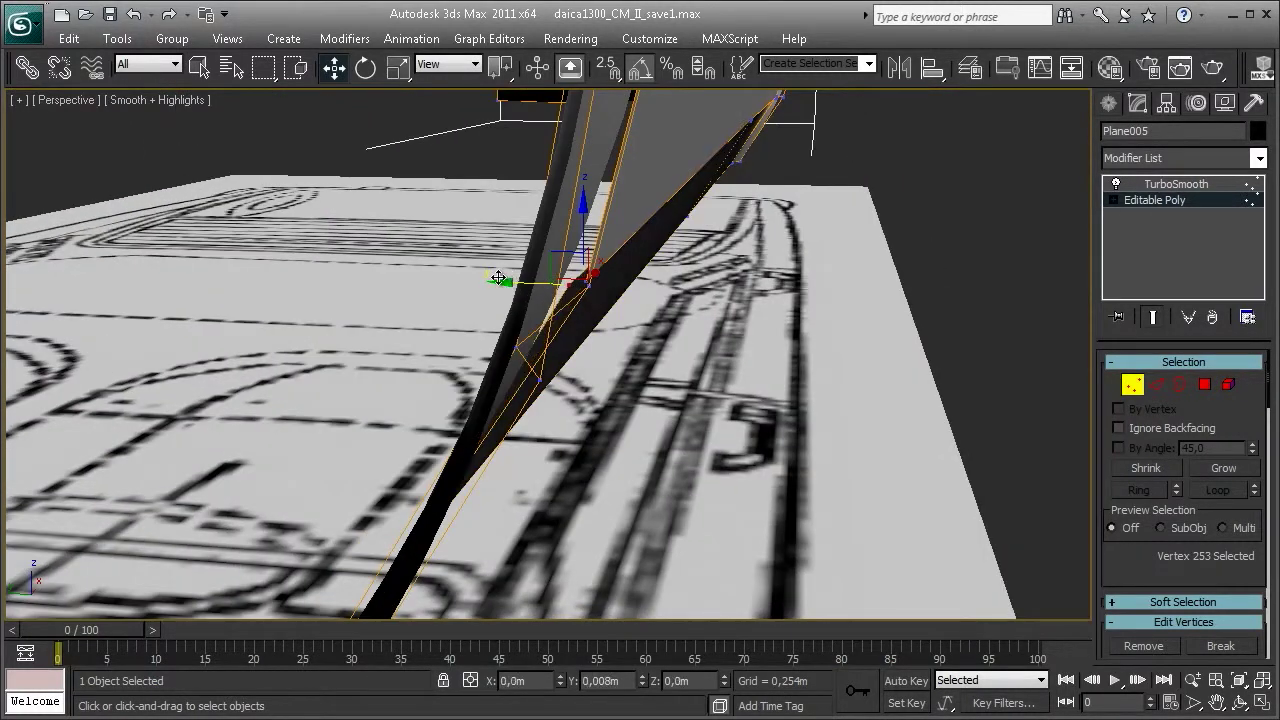
pyautogui.scroll(5, 488, 274)
pyautogui.moveTo(488, 274)
pyautogui.keyDown('alt'); pyautogui.mouseDown(button='middle')
pyautogui.moveTo(414, 248)
pyautogui.moveTo(357, 266)
pyautogui.moveTo(520, 290)
pyautogui.moveTo(494, 297)
pyautogui.mouseUp(button='middle'); pyautogui.keyUp('alt')
pyautogui.moveTo(511, 278); pyautogui.dragTo(490, 266)
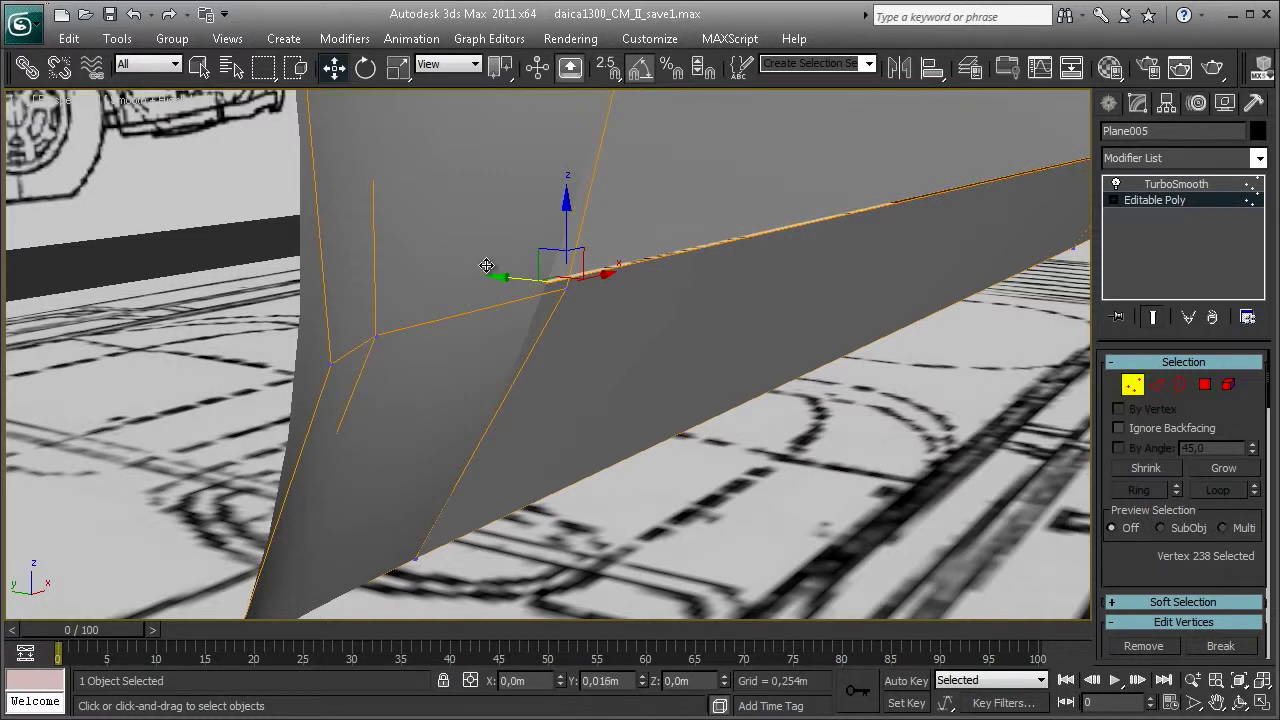
pyautogui.moveTo(489, 265)
pyautogui.keyDown('alt'); pyautogui.mouseDown(button='middle')
pyautogui.moveTo(571, 309)
pyautogui.moveTo(400, 306)
pyautogui.moveTo(565, 285)
pyautogui.mouseUp(button='middle'); pyautogui.keyUp('alt')
# - Pull back to a wide view of the car body and clear the vertex selection
pyautogui.moveTo(565, 285); pyautogui.dragTo(595, 264)
pyautogui.moveTo(595, 264)
pyautogui.keyDown('alt'); pyautogui.mouseDown(button='middle')
pyautogui.moveTo(798, 243)
pyautogui.moveTo(930, 381)
pyautogui.mouseUp(button='middle'); pyautogui.keyUp('alt')
pyautogui.scroll(-5, 798, 243)
pyautogui.click(931, 373)
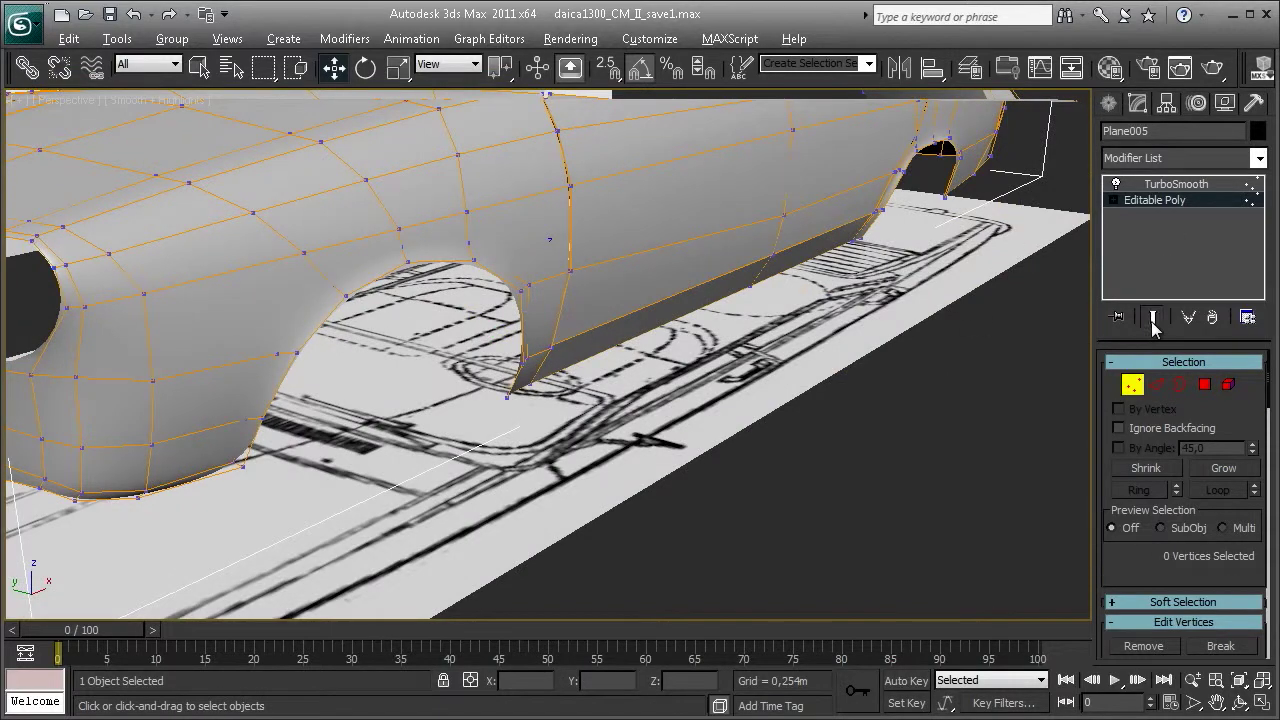
# - Exit the body's modifier editing, orbit to a wide side view, and reselect Plane005
pyautogui.click(1153, 316)
pyautogui.click(1109, 103)
pyautogui.click(943, 464)
pyautogui.press('F4')
pyautogui.press('F4')
pyautogui.scroll(-5, 724, 492)
pyautogui.moveTo(724, 492)
pyautogui.keyDown('alt'); pyautogui.mouseDown(button='middle')
pyautogui.moveTo(715, 360)
pyautogui.moveTo(564, 384)
pyautogui.moveTo(717, 338)
pyautogui.moveTo(608, 349)
pyautogui.mouseUp(button='middle'); pyautogui.keyUp('alt')
pyautogui.scroll(5, 620, 370)
pyautogui.scroll(3, 631, 386)
pyautogui.click(720, 397)
pyautogui.press('F4')
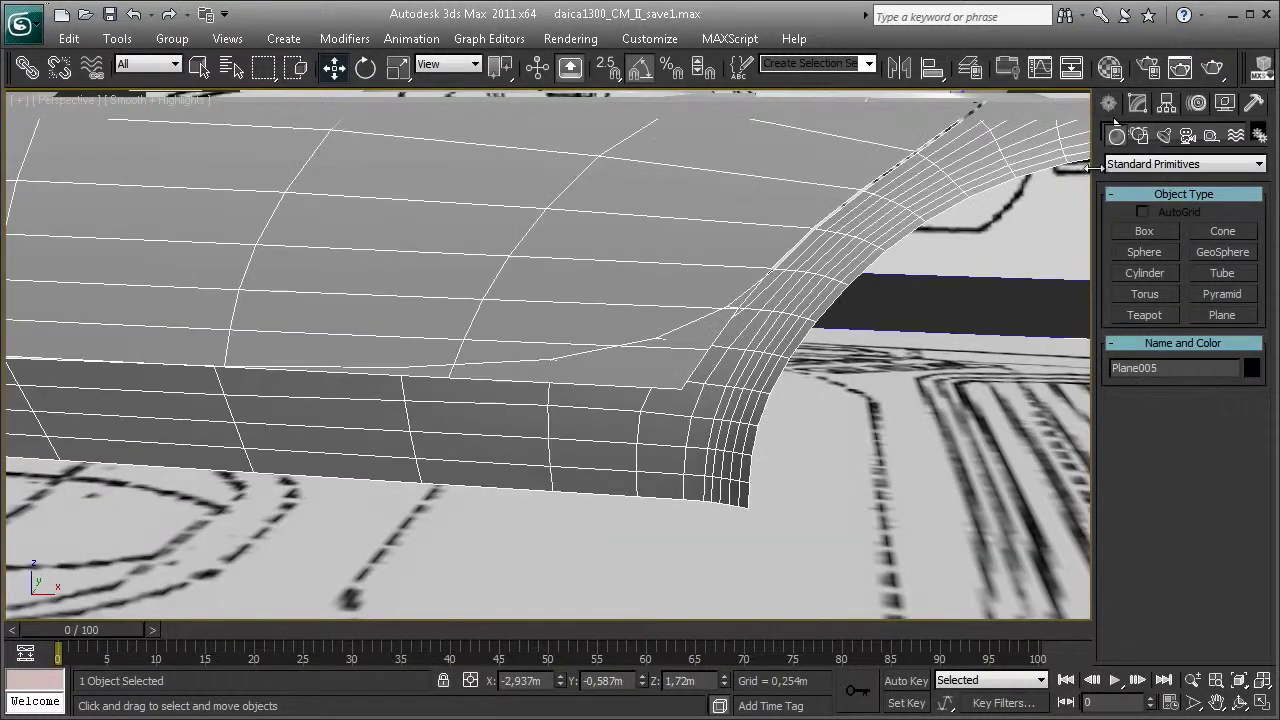
# - At Editable Poly vertex level, select the sill-corner junction vertex and start a Chamfer
pyautogui.click(1137, 104)
pyautogui.click(1159, 198)
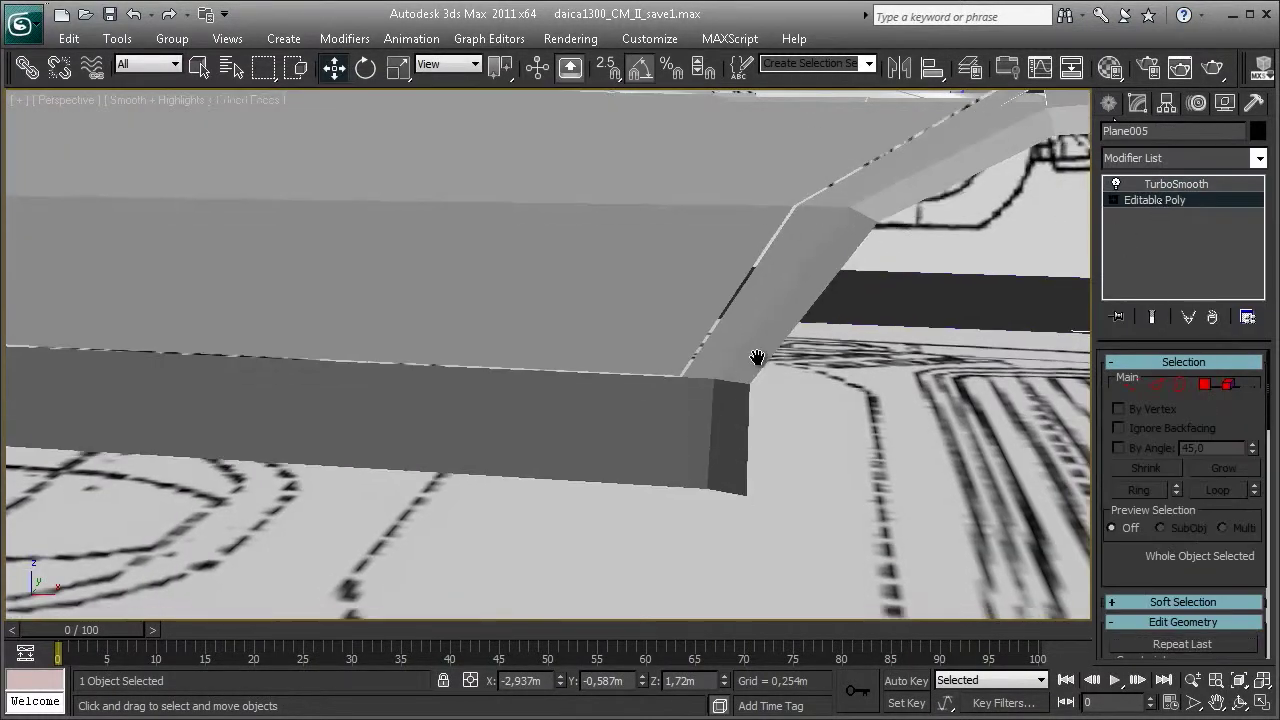
pyautogui.press('F4')
pyautogui.scroll(5, 692, 348)
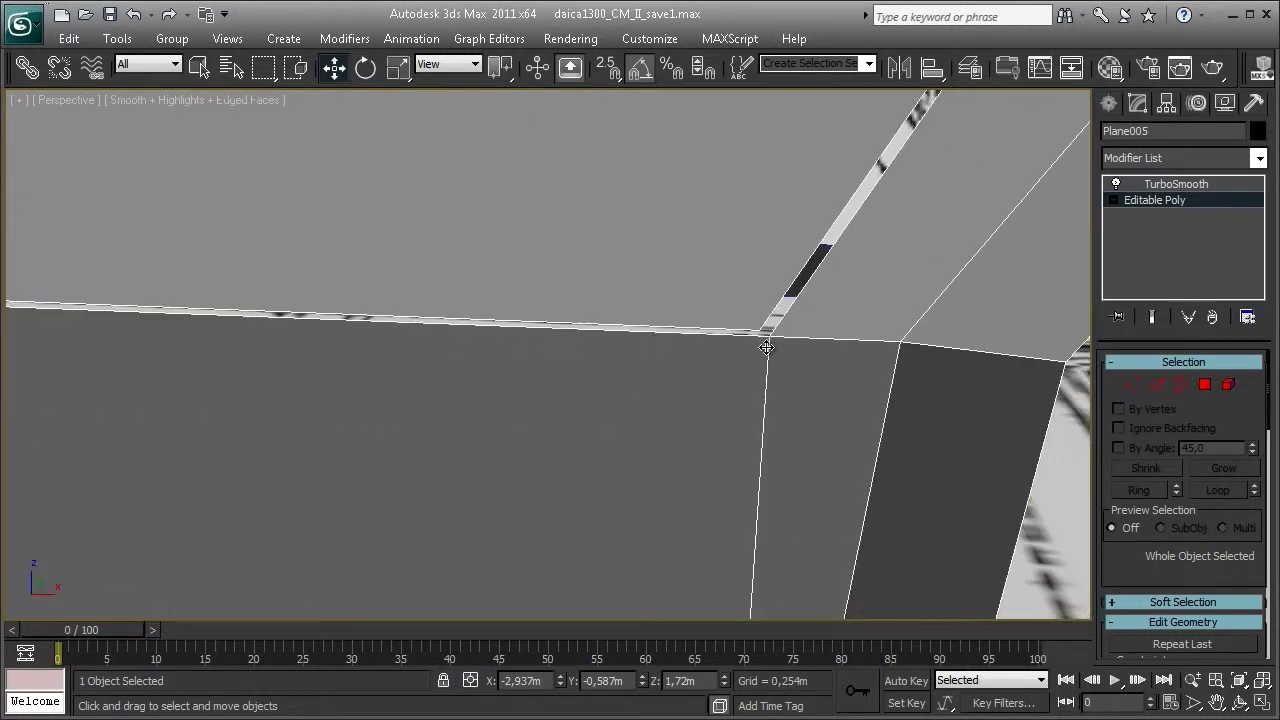
pyautogui.press('1')
pyautogui.press('F3')
pyautogui.click(767, 332)
pyautogui.rightClick(777, 343)
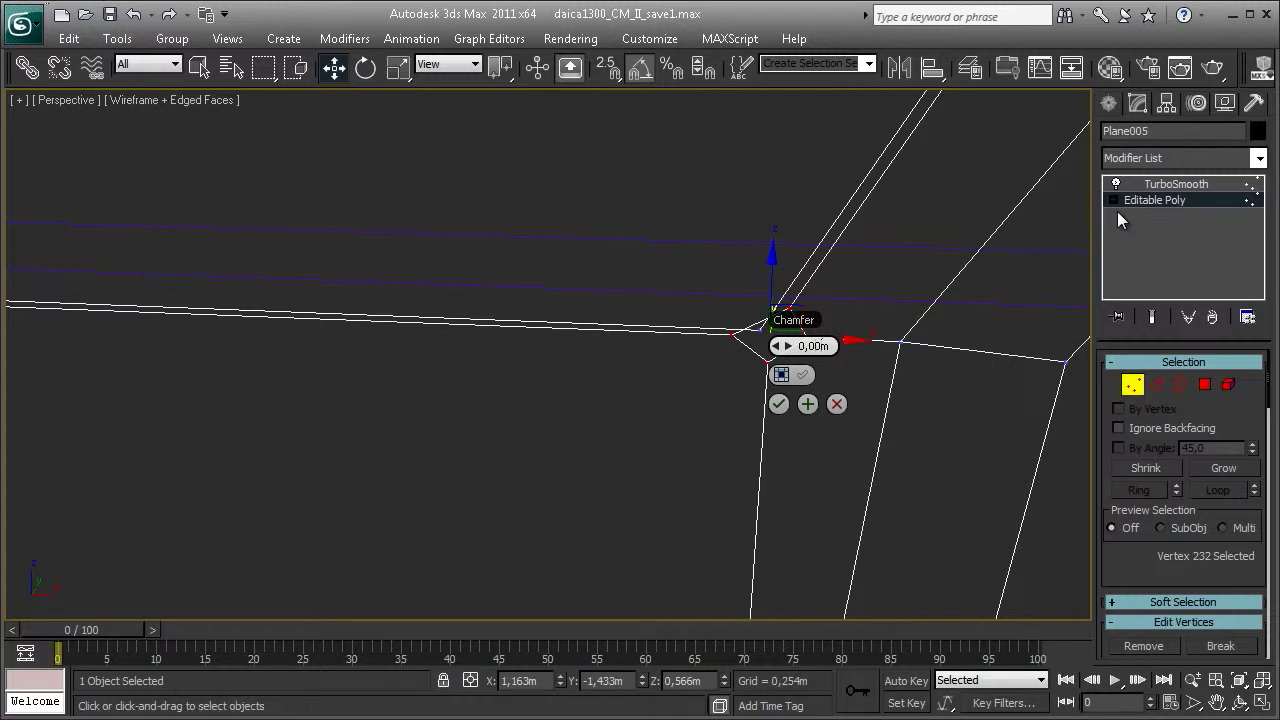
# - Apply the small sill-corner vertex chamfer and select two of the new corner vertices
pyautogui.click(779, 403)
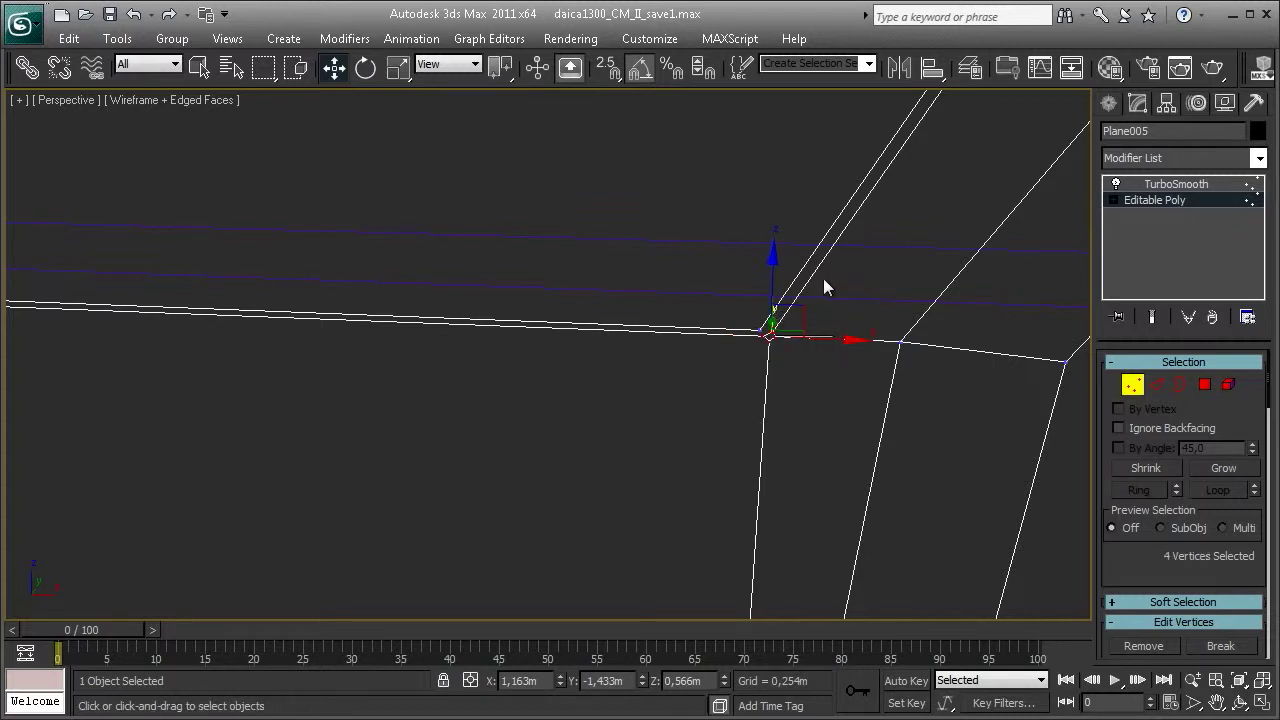
pyautogui.rightClick(853, 227)
pyautogui.click(729, 364)
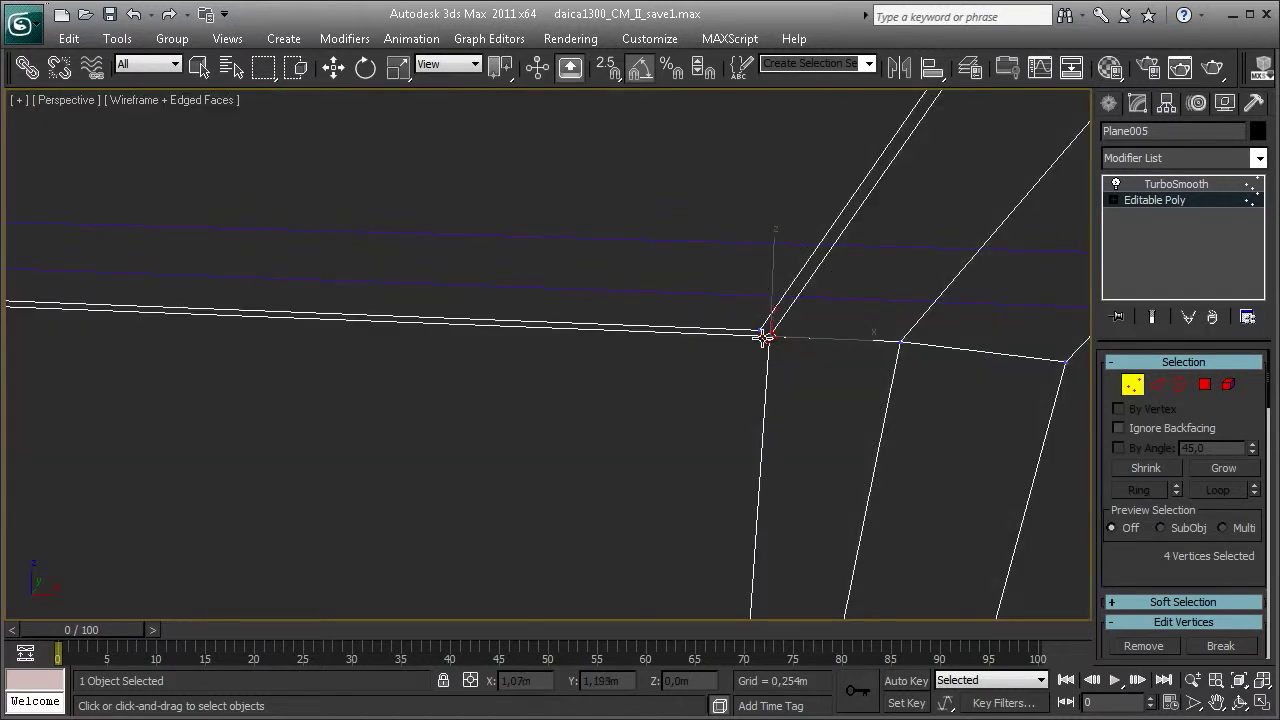
pyautogui.press('F3')
pyautogui.click(767, 334)
pyautogui.press('w')
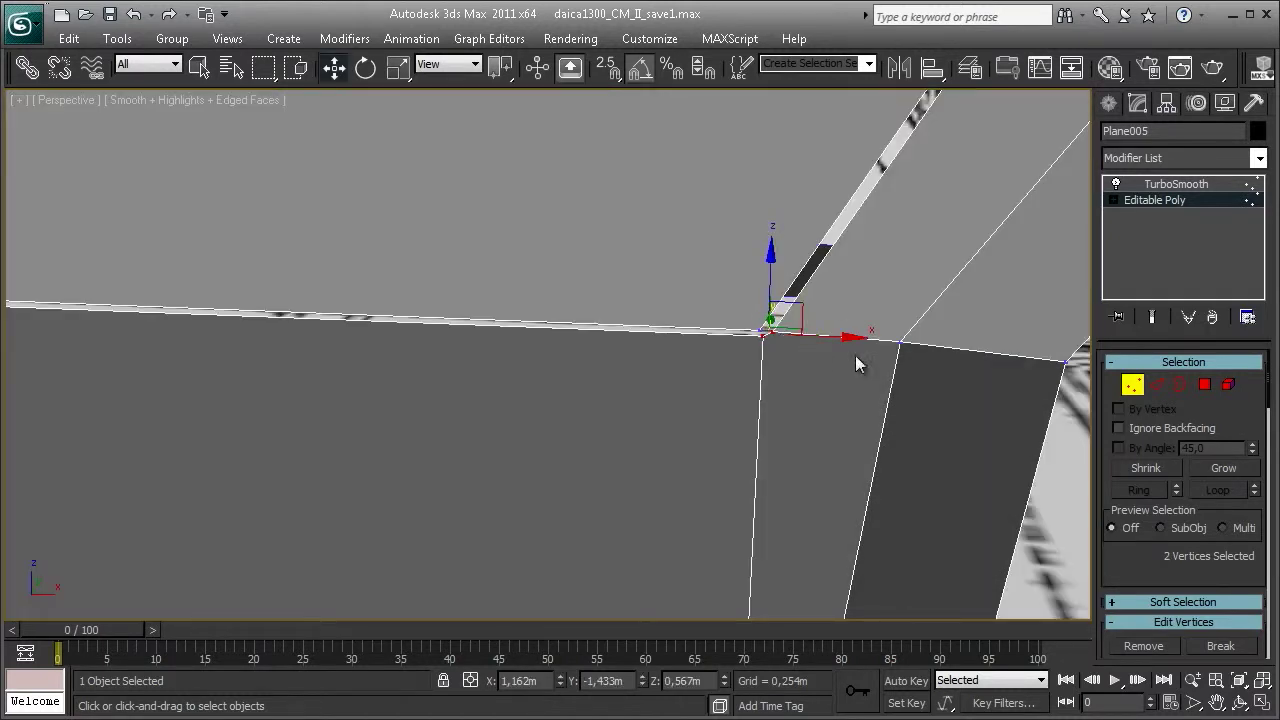
# - Preview the TurboSmooth result around the chamfered corner, then return to the base mesh
pyautogui.click(1175, 184)
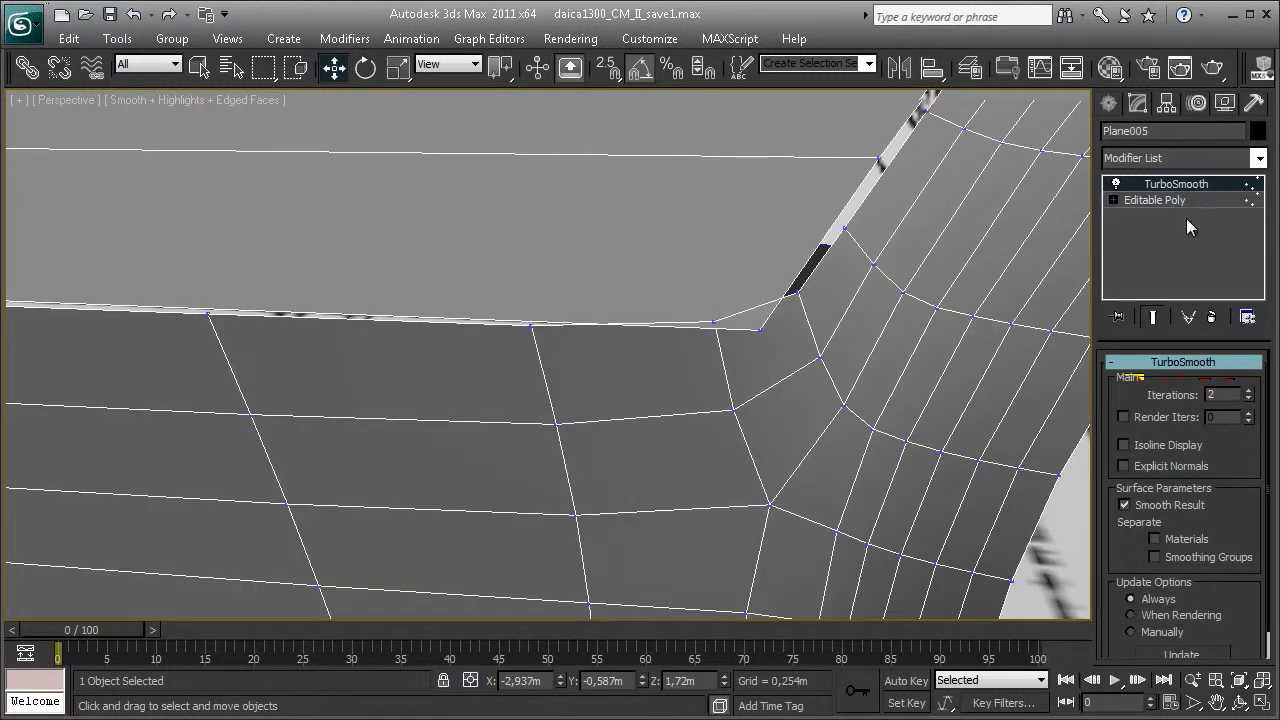
pyautogui.click(1194, 198)
pyautogui.rightClick(832, 310)
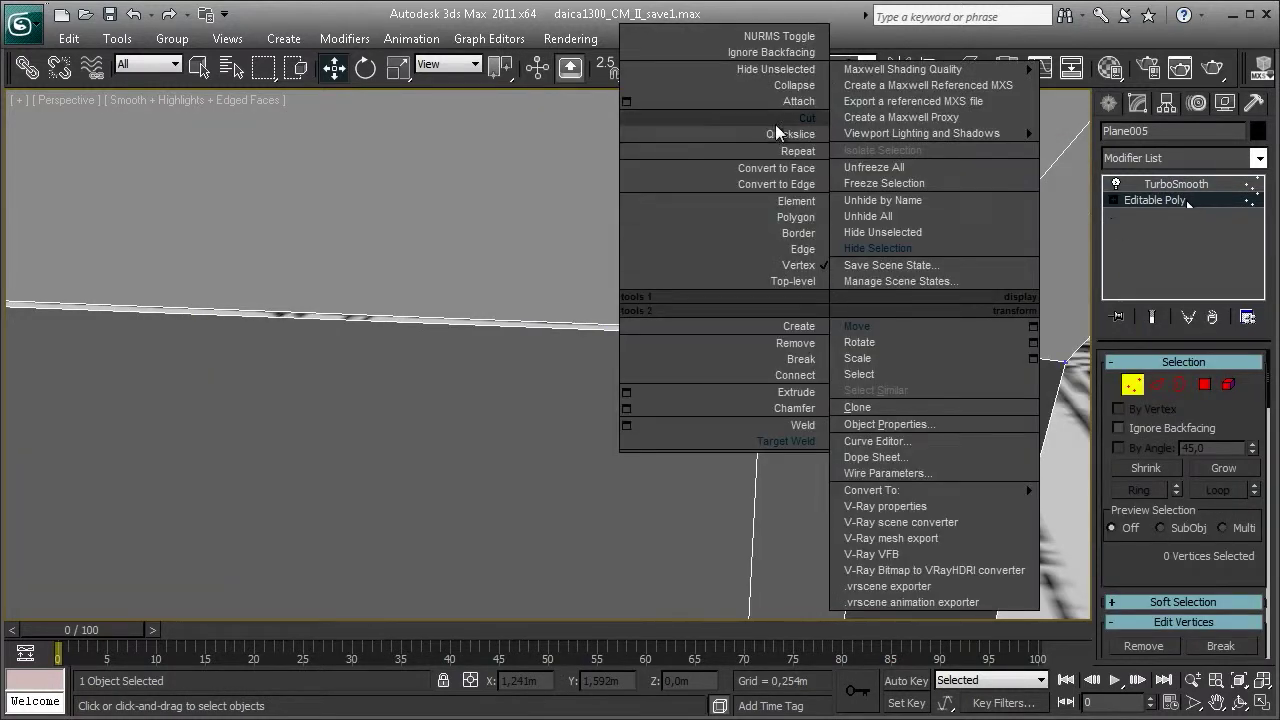
# - Cut a new edge down the sill face from the corner and nudge its top vertex
pyautogui.click(775, 118)
pyautogui.scroll(3, 785, 150)
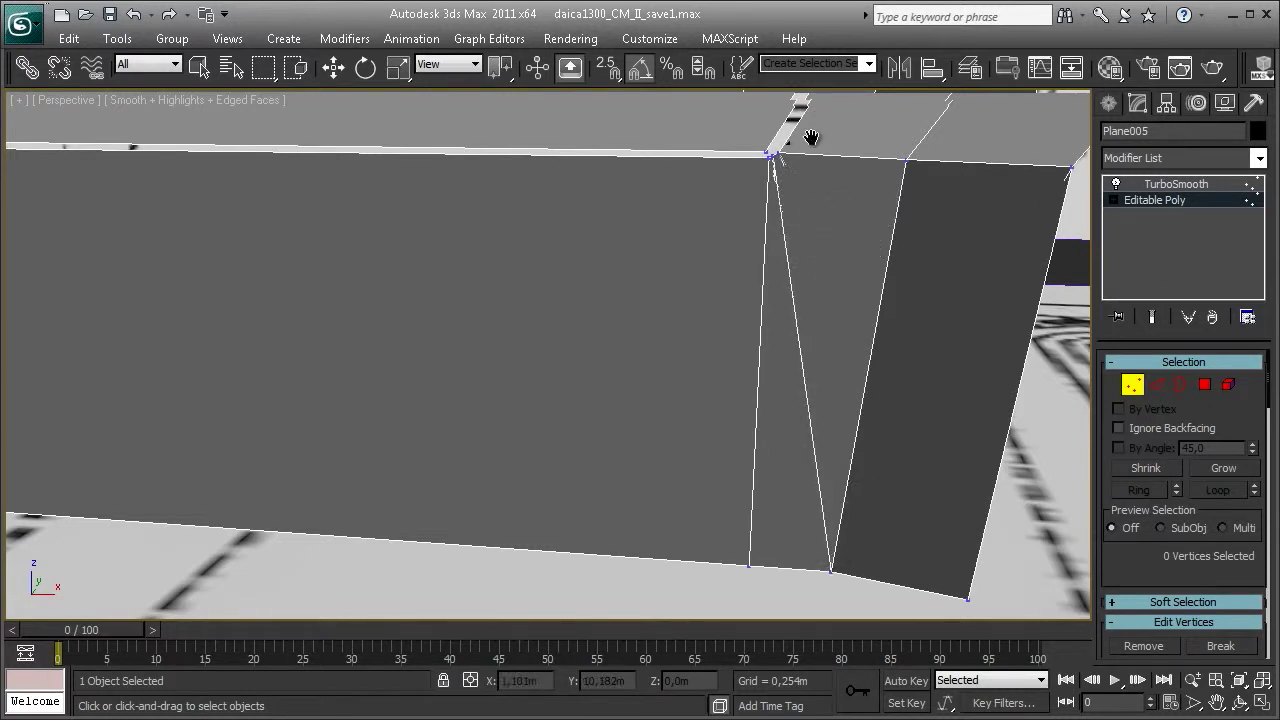
pyautogui.scroll(3, 809, 140)
pyautogui.press('w')
pyautogui.click(821, 328)
pyautogui.moveTo(1062, 322); pyautogui.dragTo(830, 350, button='middle')
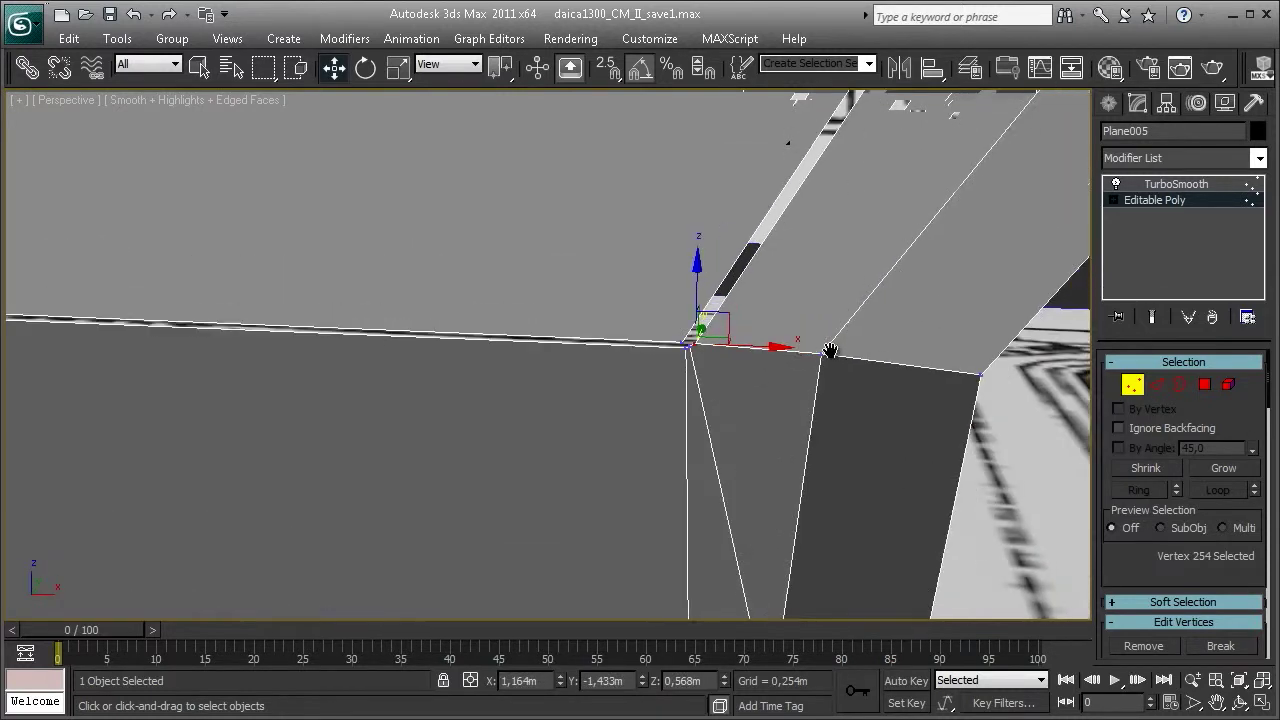
pyautogui.scroll(2, 830, 350)
pyautogui.moveTo(740, 355); pyautogui.dragTo(736, 358)
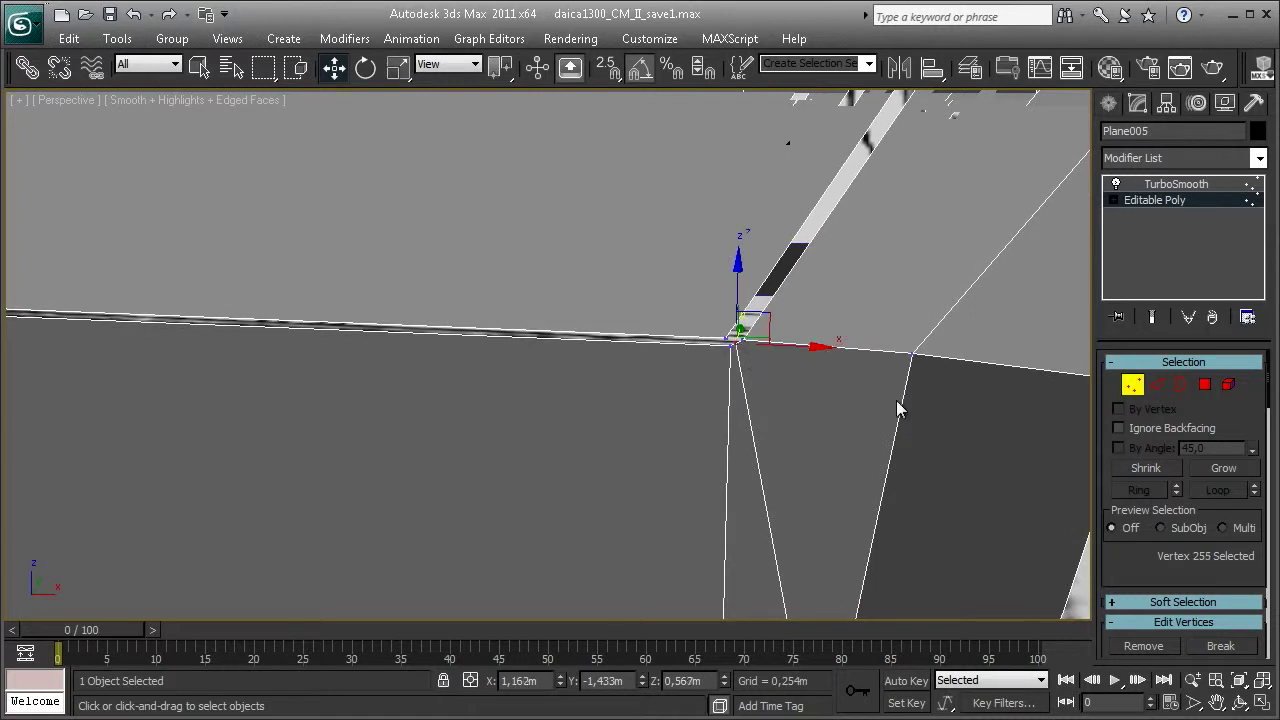
pyautogui.scroll(-5, 1130, 520)
pyautogui.scroll(-1, 1126, 555)
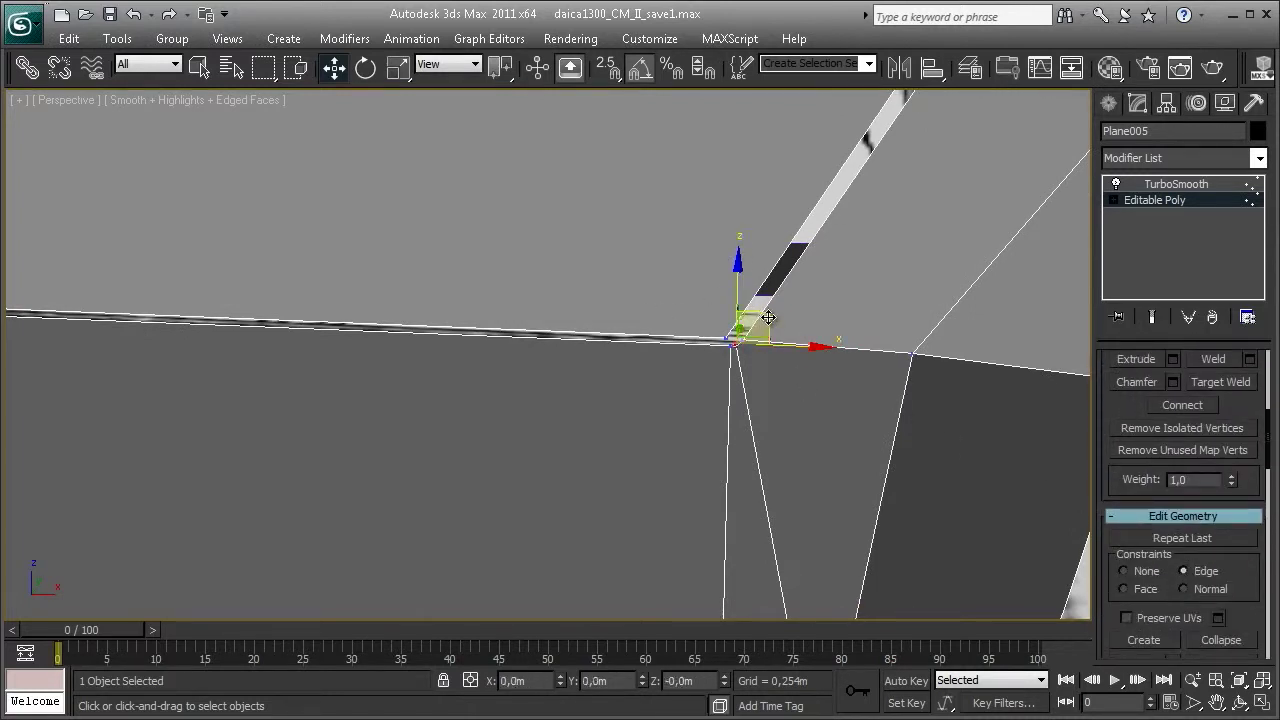
# - Clear the vertex selection, leave modifier editing and deselect the car body
pyautogui.hotkey('ctrl', 'd')
pyautogui.click(1108, 104)
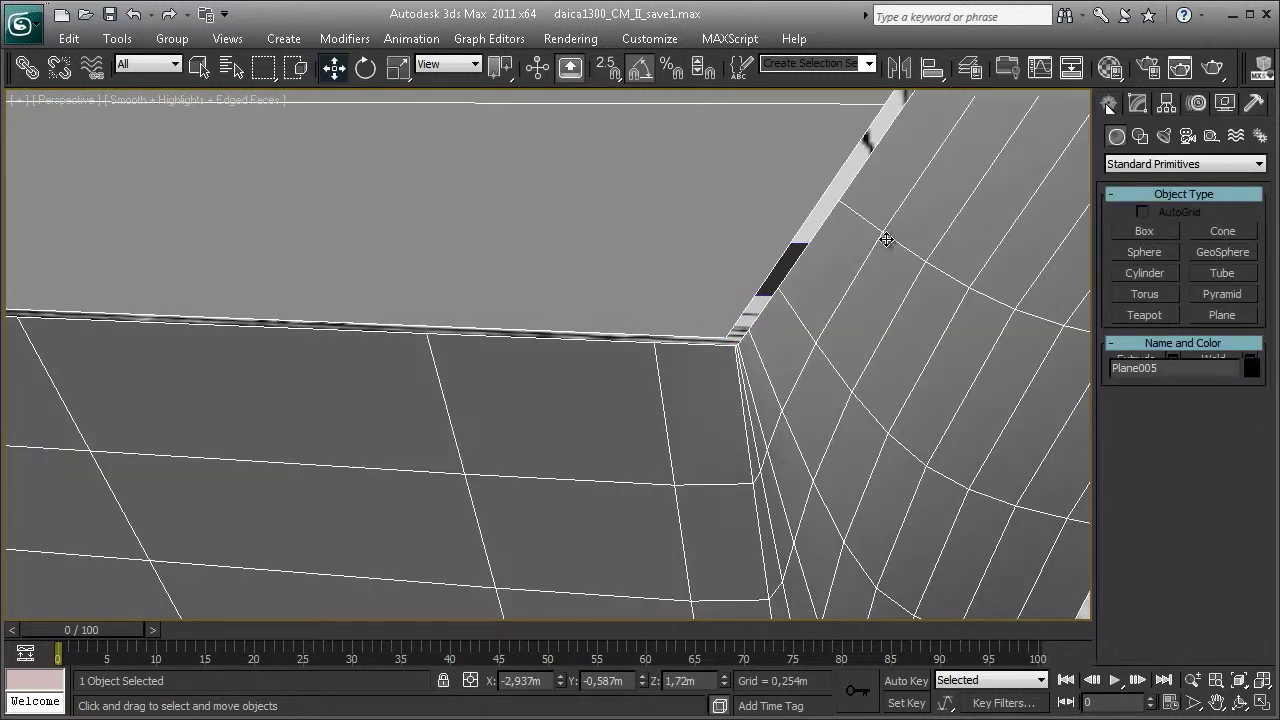
pyautogui.scroll(-5, 726, 480)
pyautogui.click(735, 445)
pyautogui.scroll(2, 745, 372)
# - Reselect Plane005 near the wheel arch and open its Editable Poly level
pyautogui.keyDown('alt'); pyautogui.moveTo(745, 372); pyautogui.dragTo(685, 373, button='middle'); pyautogui.keyUp('alt')
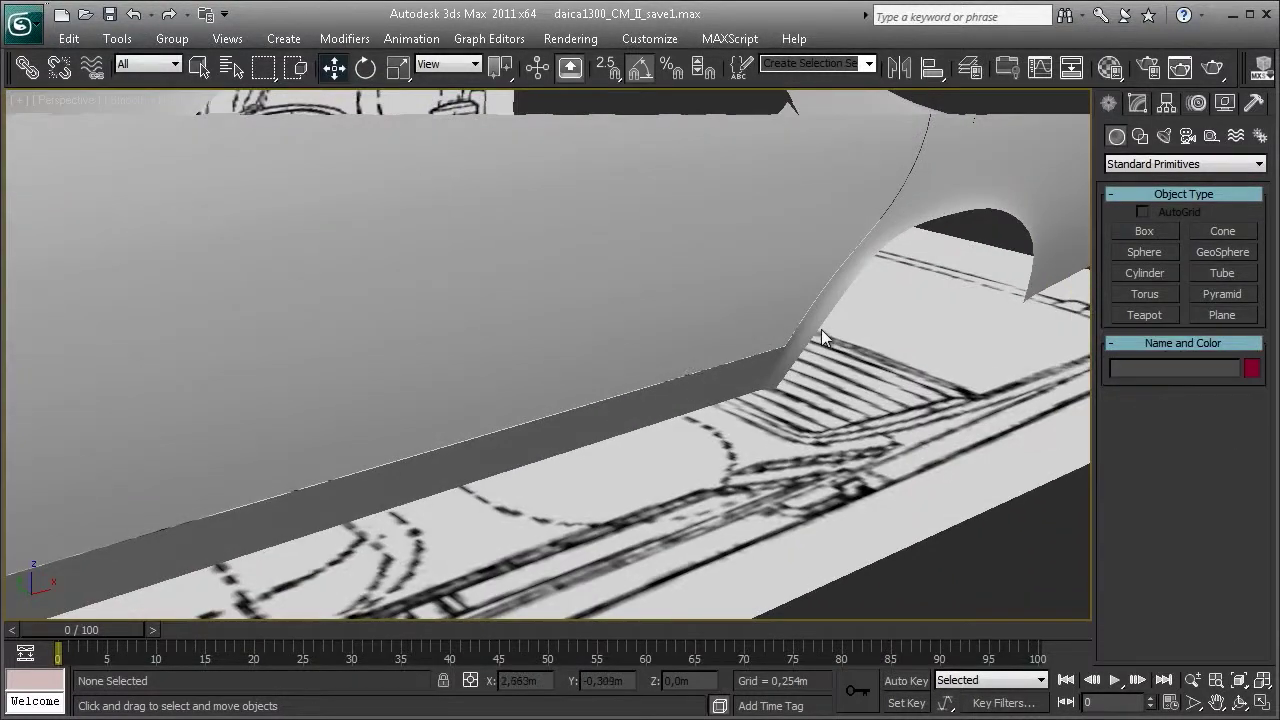
pyautogui.moveTo(822, 338)
pyautogui.keyDown('alt'); pyautogui.mouseDown(button='middle')
pyautogui.moveTo(618, 390)
pyautogui.moveTo(651, 380)
pyautogui.moveTo(518, 382)
pyautogui.mouseUp(button='middle'); pyautogui.keyUp('alt')
pyautogui.click(518, 382)
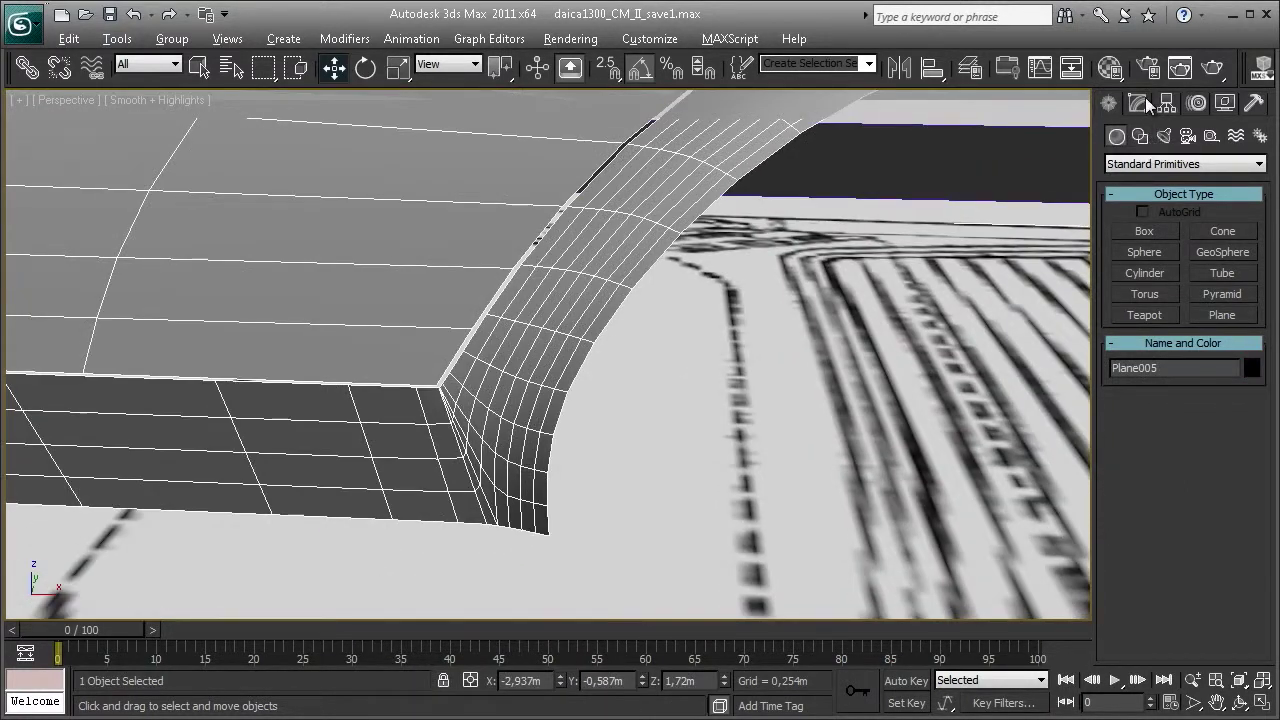
pyautogui.click(1146, 103)
pyautogui.click(1164, 199)
pyautogui.scroll(3, 728, 271)
pyautogui.scroll(3, 722, 252)
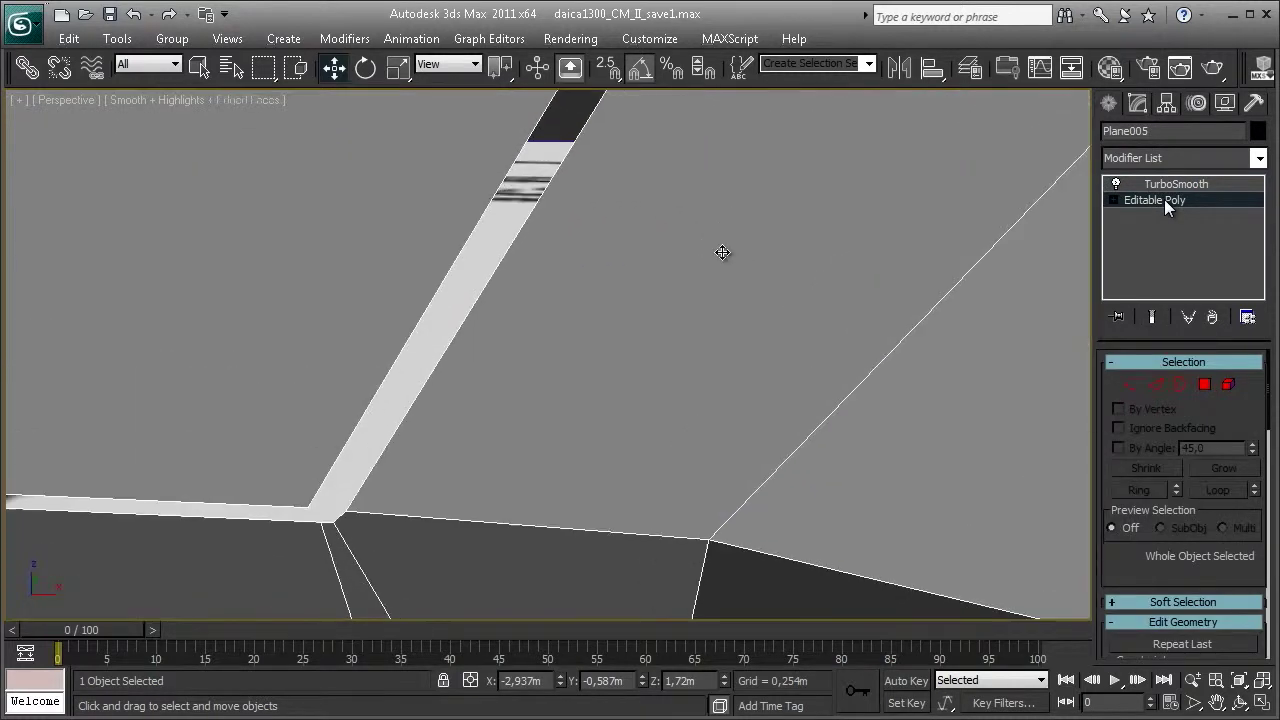
pyautogui.scroll(-3, 722, 252)
# - Inspect the chamfered corner vertices, then select the new edge running down from the corner
pyautogui.press('1')
pyautogui.click(678, 343)
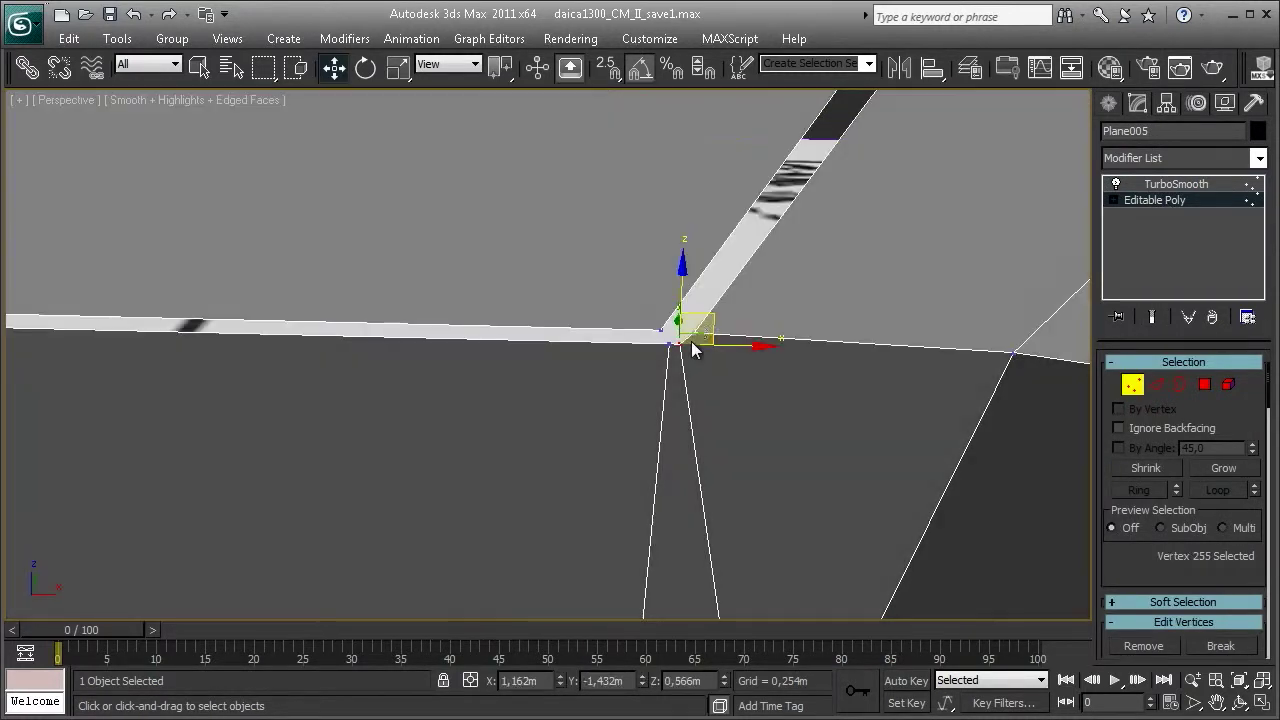
pyautogui.moveTo(691, 341)
pyautogui.keyDown('alt'); pyautogui.mouseDown(button='middle')
pyautogui.moveTo(814, 263)
pyautogui.moveTo(655, 361)
pyautogui.moveTo(708, 343)
pyautogui.mouseUp(button='middle'); pyautogui.keyUp('alt')
pyautogui.click(678, 345)
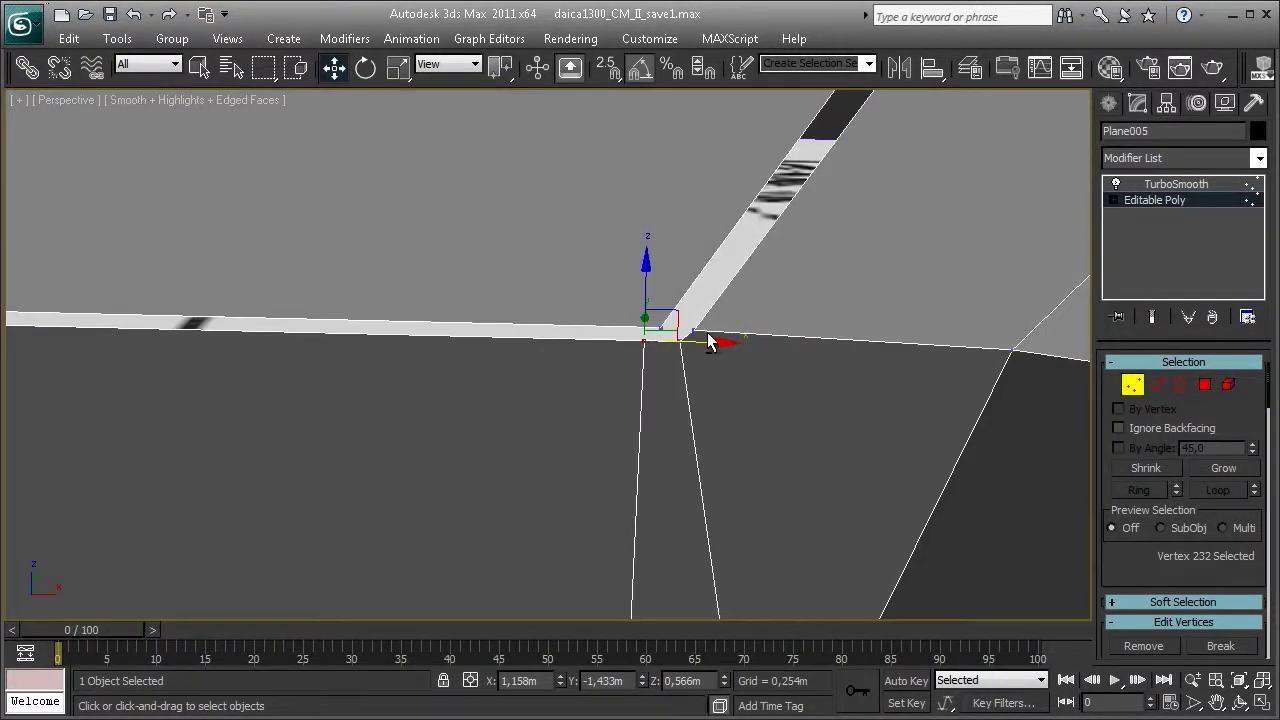
pyautogui.click(694, 342)
pyautogui.moveTo(698, 316)
pyautogui.keyDown('alt'); pyautogui.mouseDown(button='middle')
pyautogui.moveTo(808, 277)
pyautogui.moveTo(620, 342)
pyautogui.mouseUp(button='middle'); pyautogui.keyUp('alt')
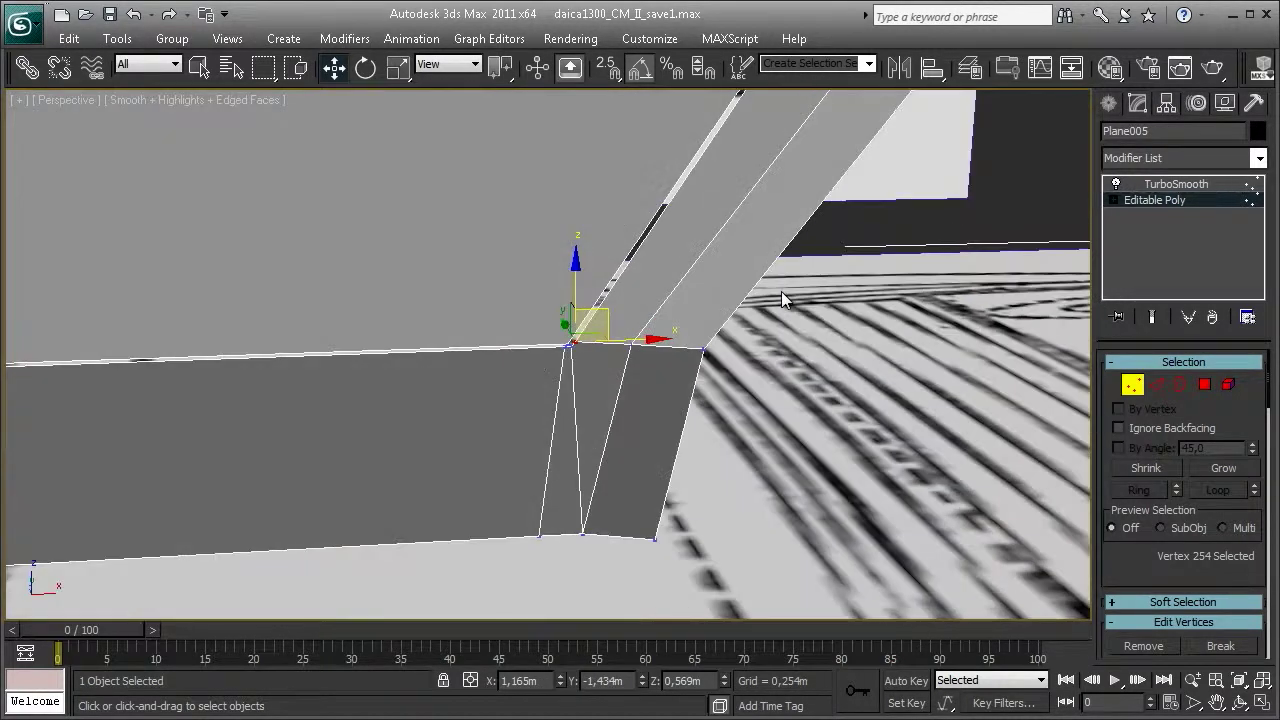
pyautogui.press('2')
pyautogui.click(615, 345)
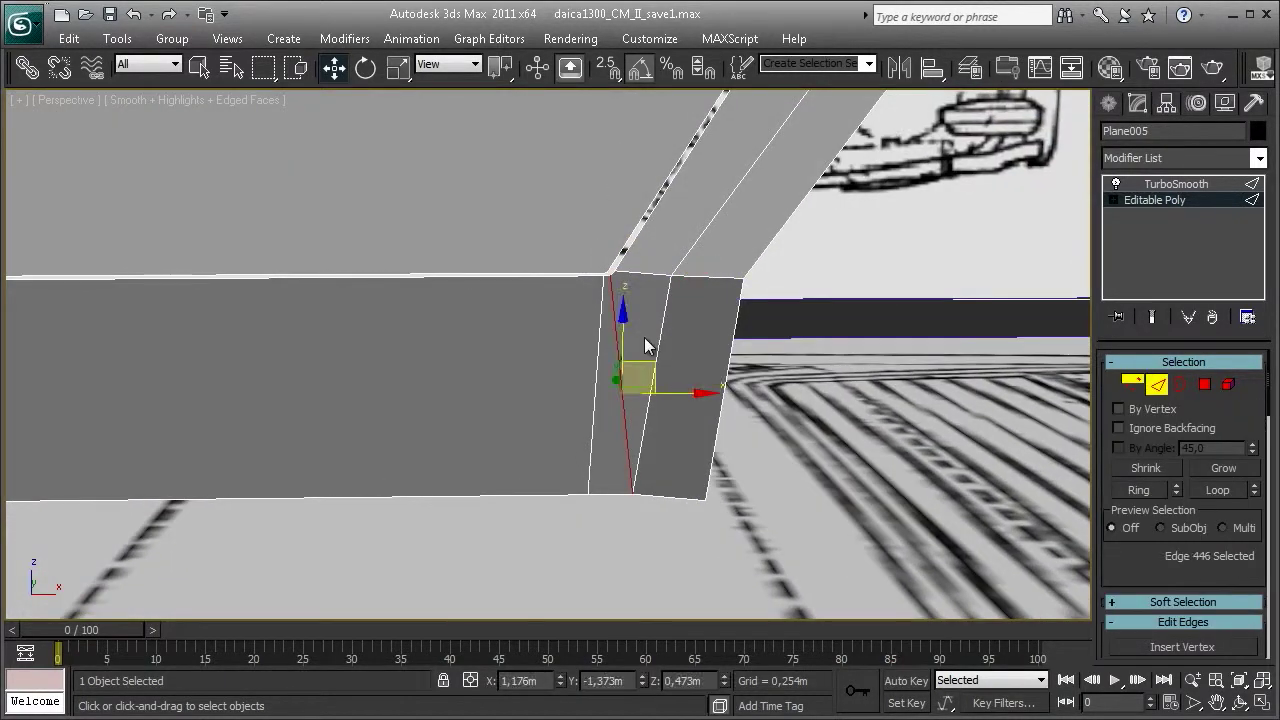
pyautogui.press('F3')
# - Cancel the pending weld at the sill corner and show the shaded TurboSmooth body
pyautogui.rightClick(644, 345)
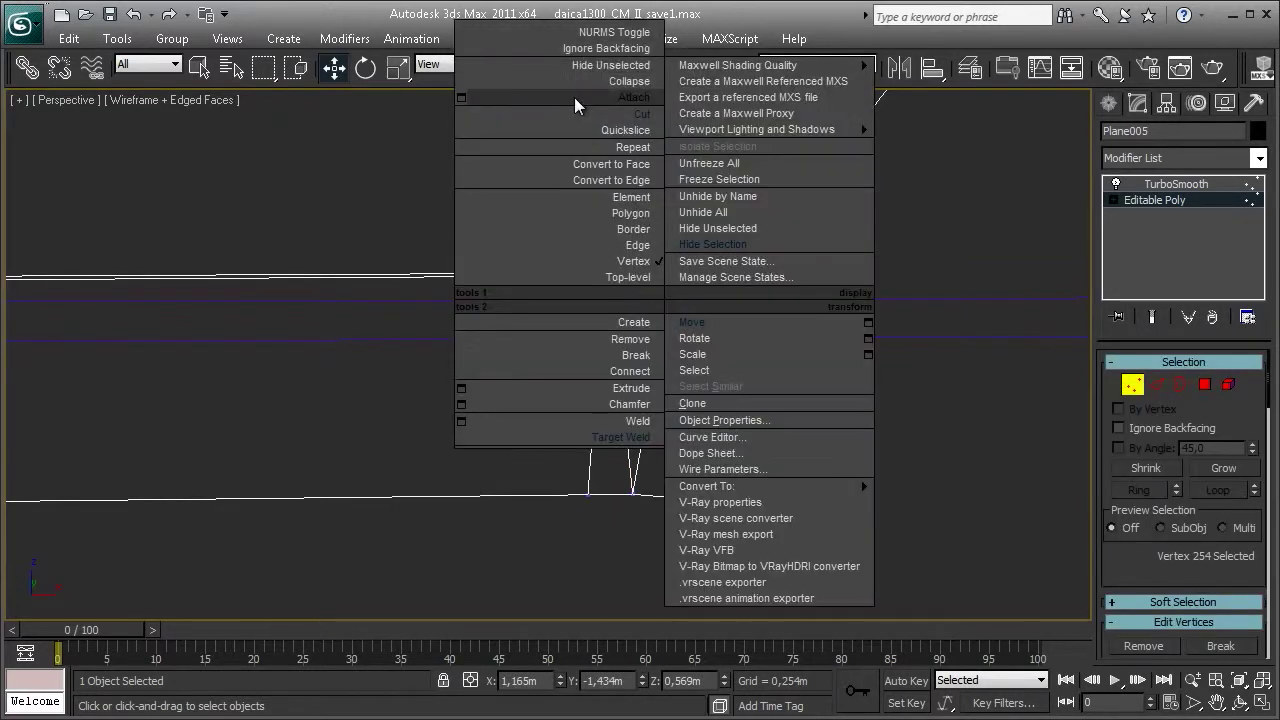
pyautogui.click(595, 258)
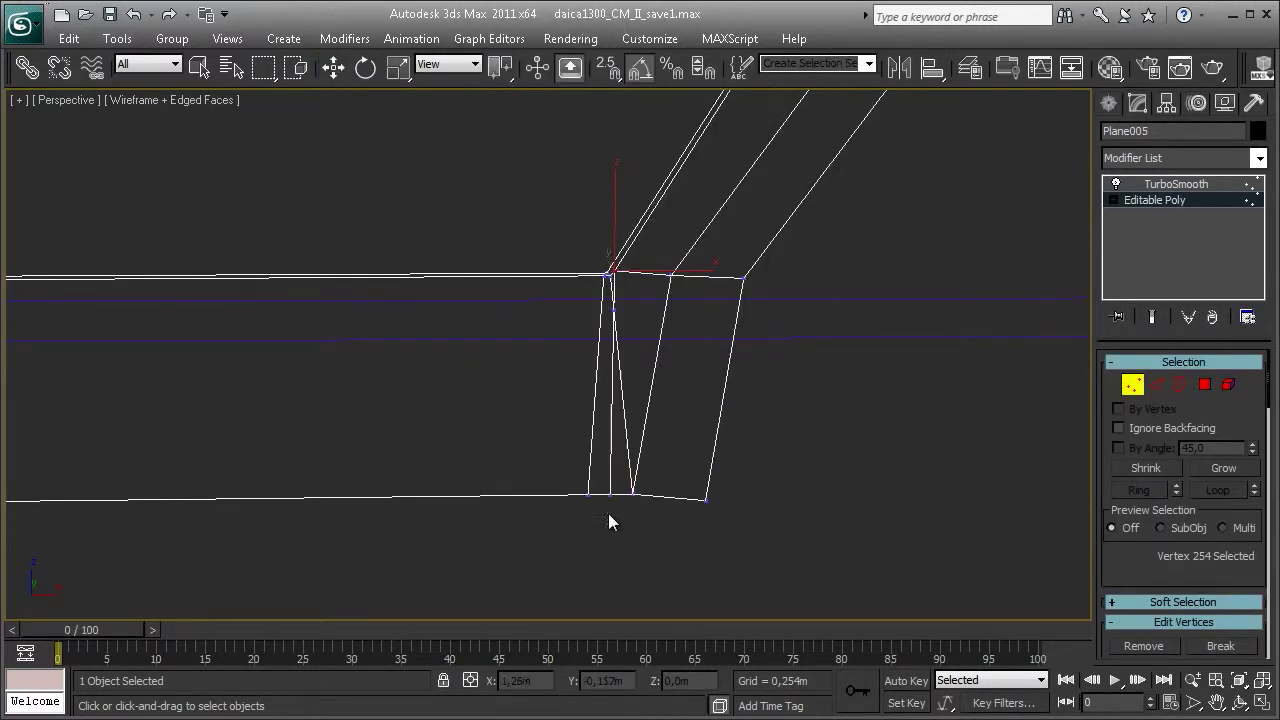
pyautogui.keyDown('alt'); pyautogui.moveTo(608, 488); pyautogui.dragTo(621, 273, button='middle'); pyautogui.keyUp('alt')
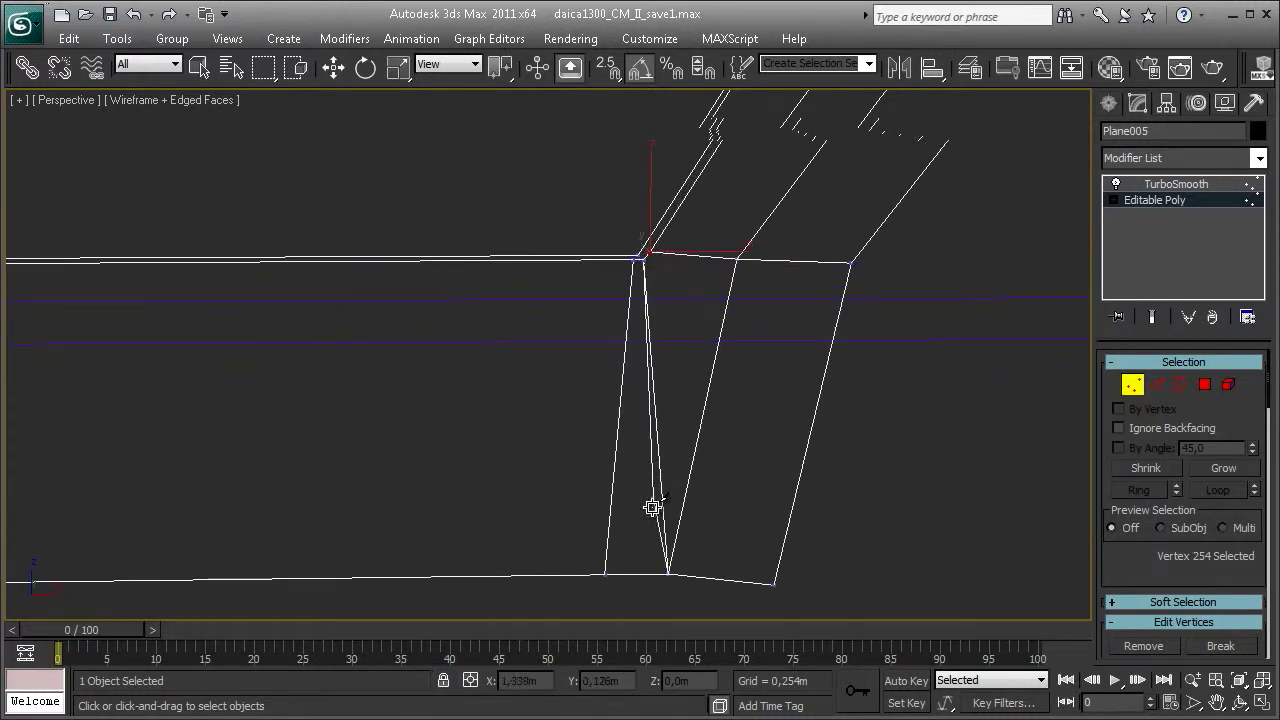
pyautogui.rightClick(657, 490)
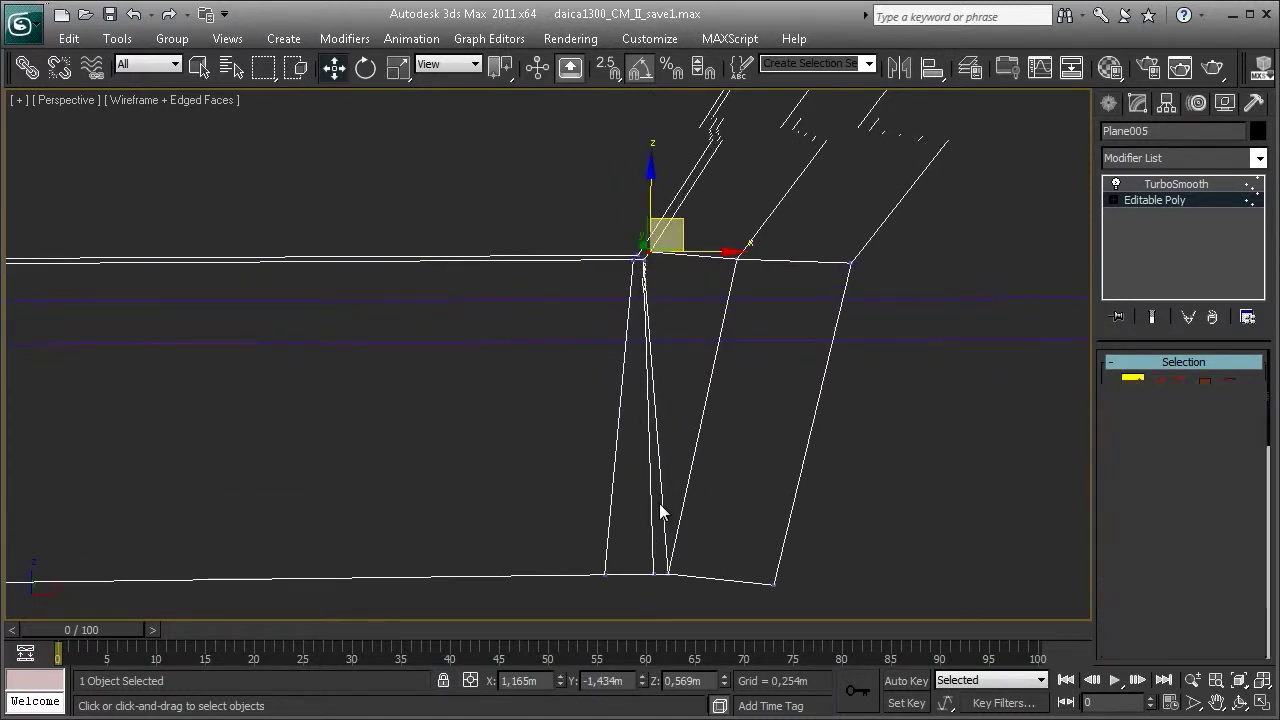
pyautogui.press('2')
pyautogui.click(655, 487)
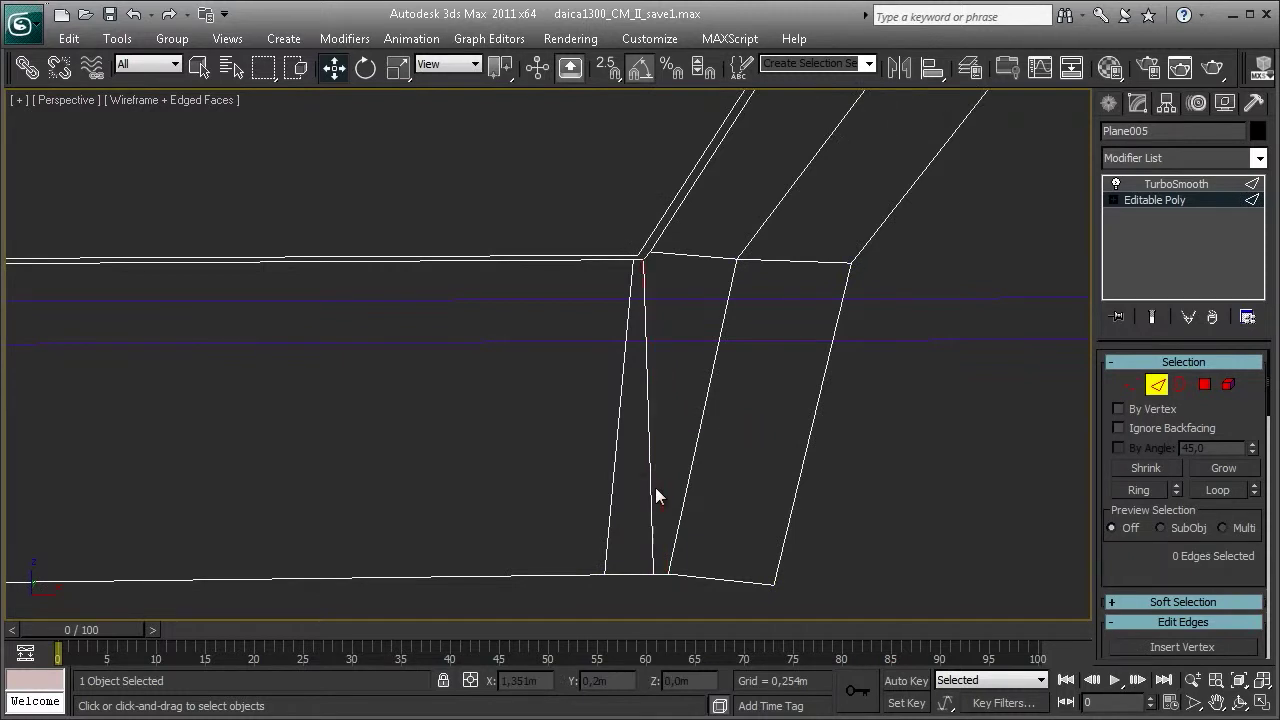
pyautogui.click(1167, 186)
pyautogui.press('F3')
# - Select the car body and orbit down to a low side view
pyautogui.click(934, 317)
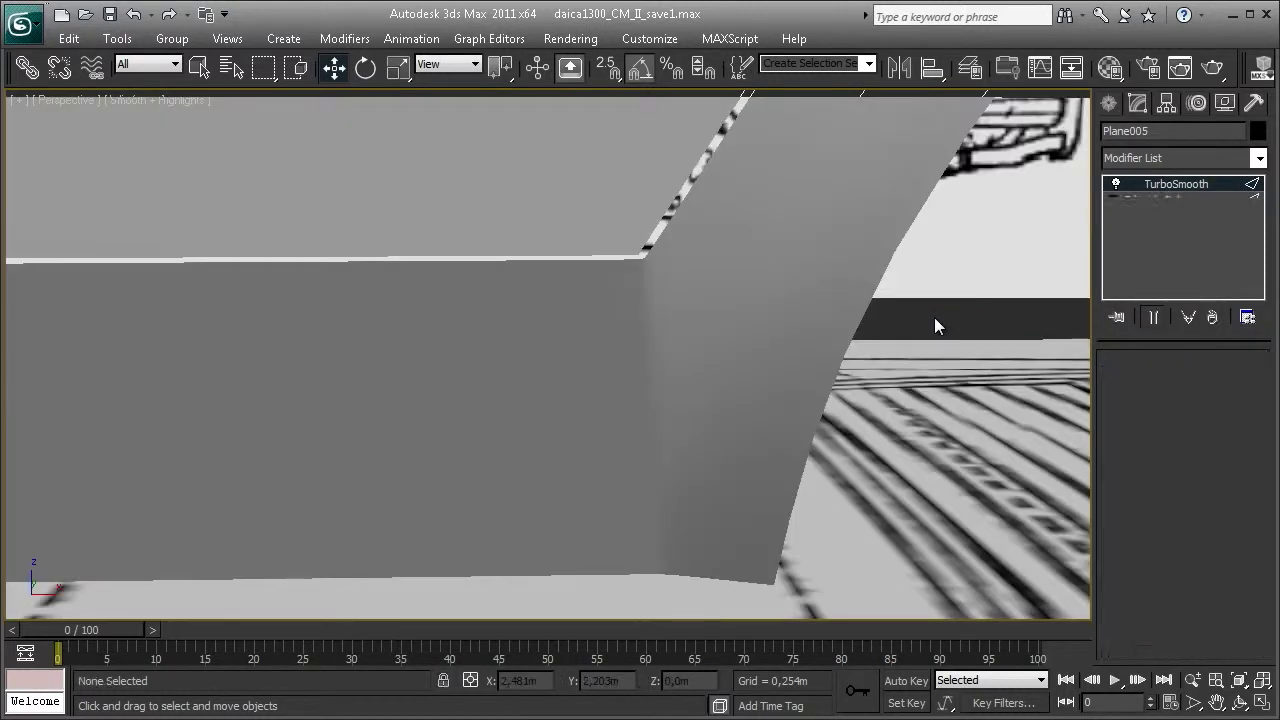
pyautogui.click(747, 301)
pyautogui.scroll(-3, 740, 305)
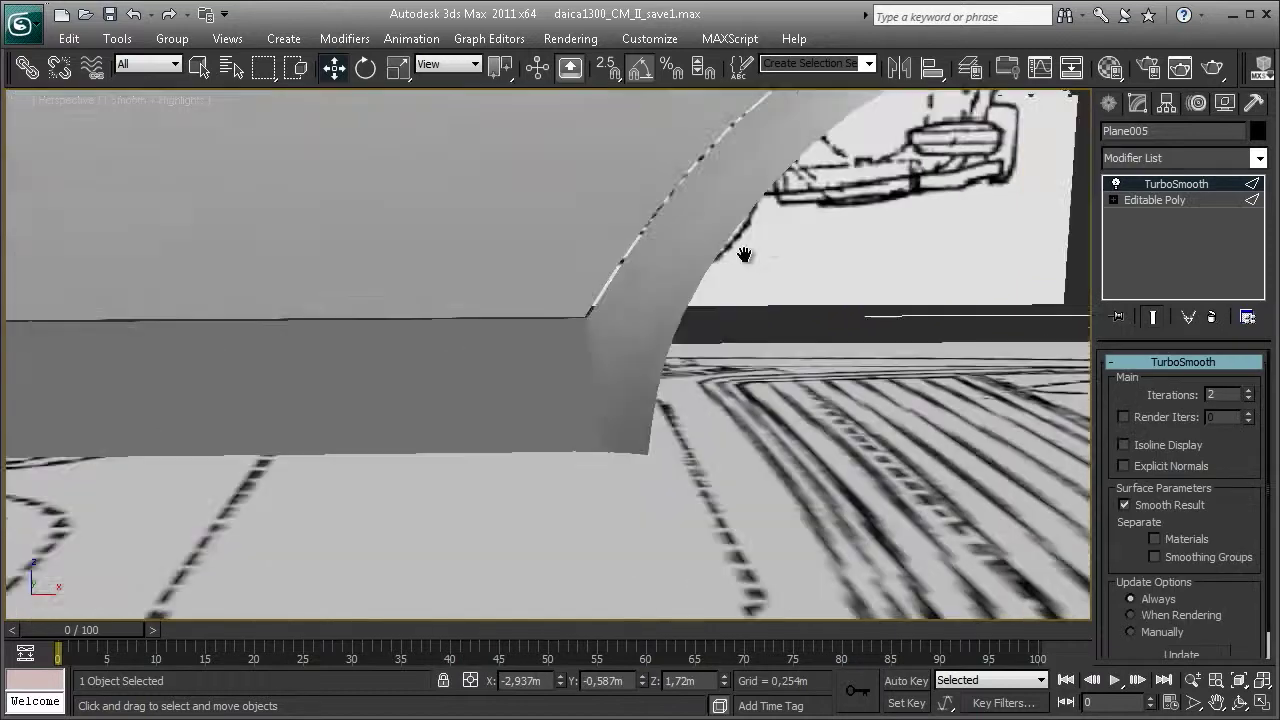
pyautogui.scroll(-3, 735, 312)
pyautogui.scroll(-2, 729, 320)
pyautogui.moveTo(729, 320)
pyautogui.keyDown('alt'); pyautogui.mouseDown(button='middle')
pyautogui.moveTo(883, 280)
pyautogui.moveTo(871, 266)
pyautogui.moveTo(745, 256)
pyautogui.moveTo(804, 268)
pyautogui.moveTo(826, 297)
pyautogui.moveTo(804, 280)
pyautogui.moveTo(725, 394)
pyautogui.moveTo(754, 450)
pyautogui.moveTo(794, 480)
pyautogui.mouseUp(button='middle'); pyautogui.keyUp('alt')
# - Zoom toward the rear window, toggle Edged Faces, and orbit to a high three-quarter view
pyautogui.click(725, 394)
pyautogui.click(880, 377)
pyautogui.keyDown('alt'); pyautogui.moveTo(880, 377); pyautogui.dragTo(807, 347, button='middle'); pyautogui.keyUp('alt')
pyautogui.scroll(2, 807, 347)
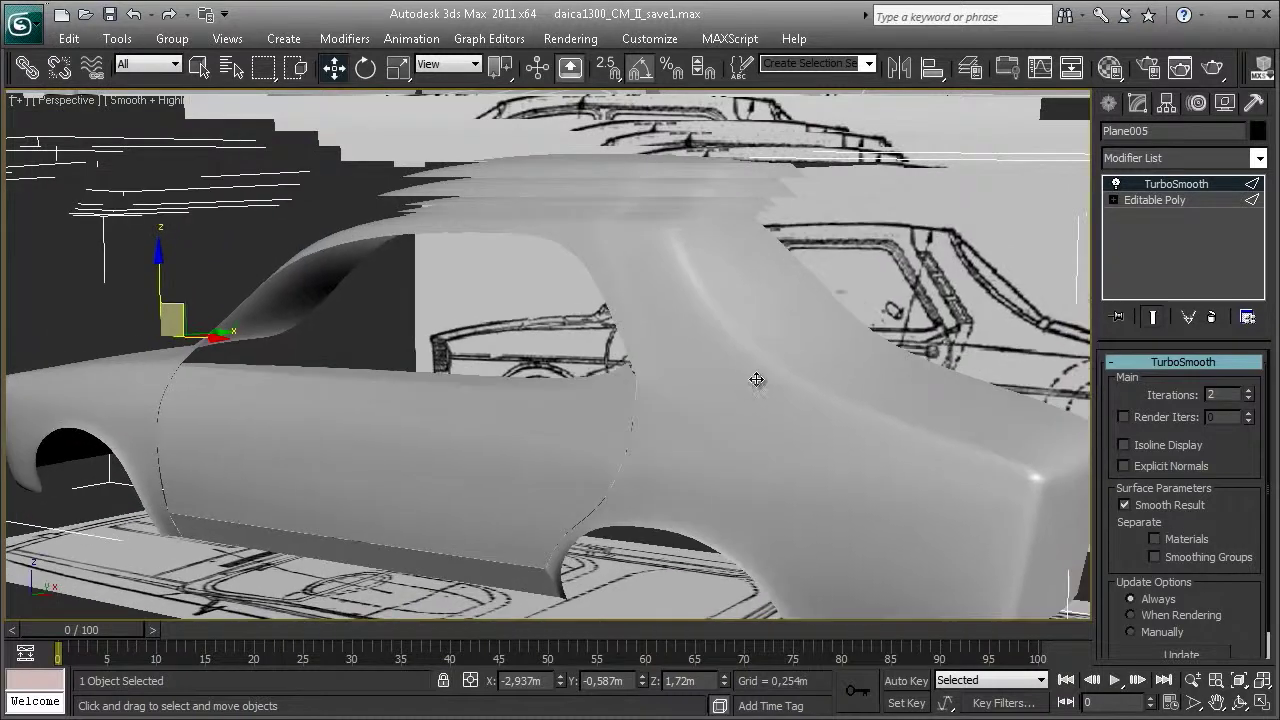
pyautogui.scroll(2, 700, 374)
pyautogui.scroll(3, 700, 374)
pyautogui.press('F4')
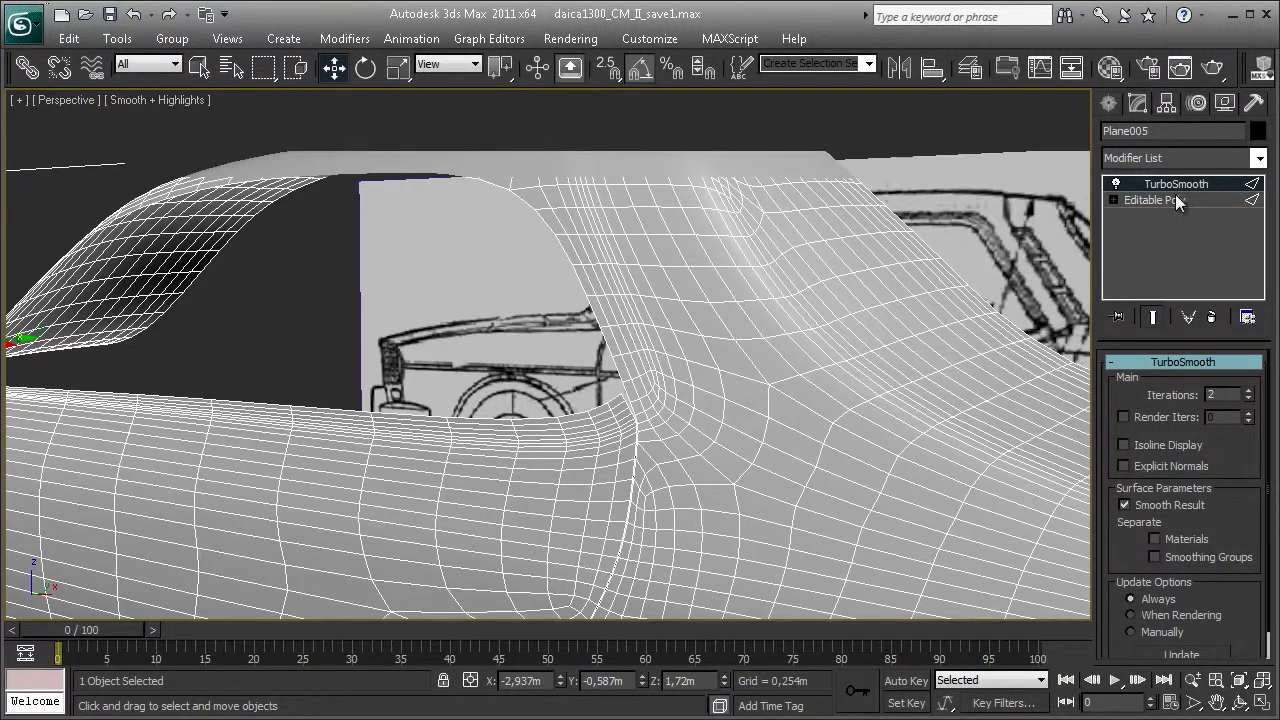
pyautogui.press('F4')
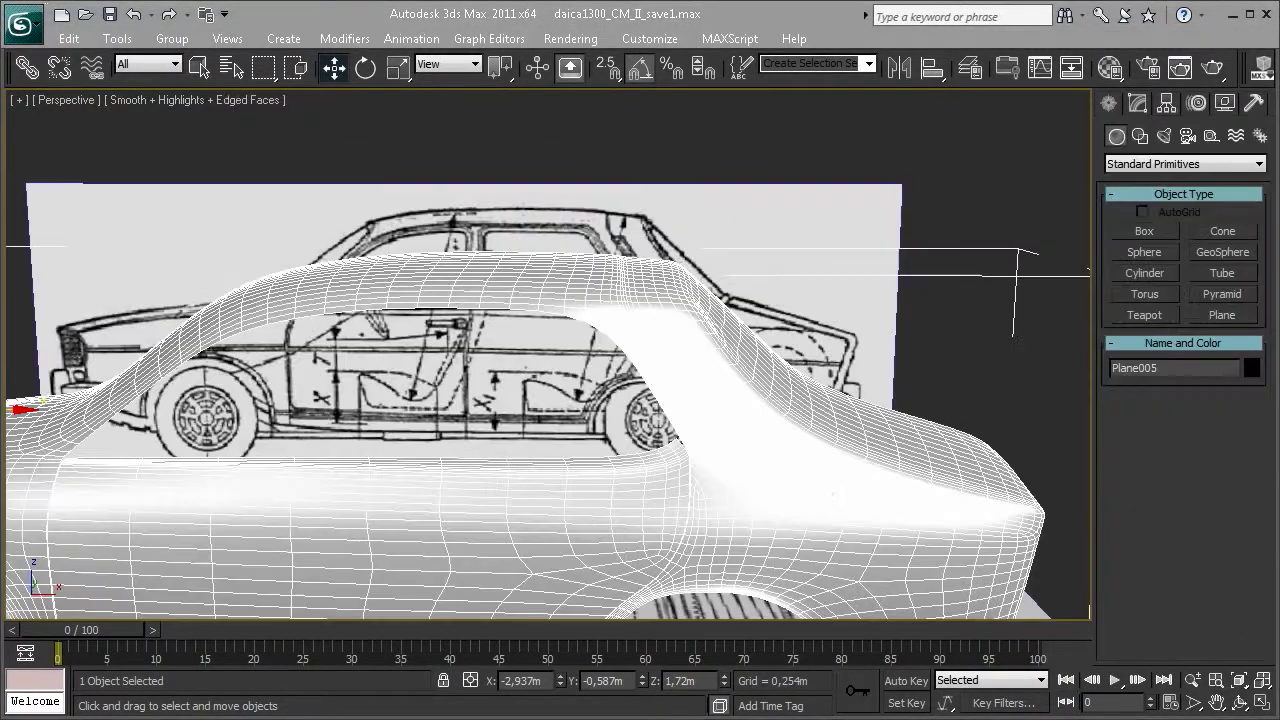
pyautogui.moveTo(666, 332)
pyautogui.keyDown('alt'); pyautogui.mouseDown(button='middle')
pyautogui.moveTo(554, 355)
pyautogui.moveTo(640, 320)
pyautogui.mouseUp(button='middle'); pyautogui.keyUp('alt')
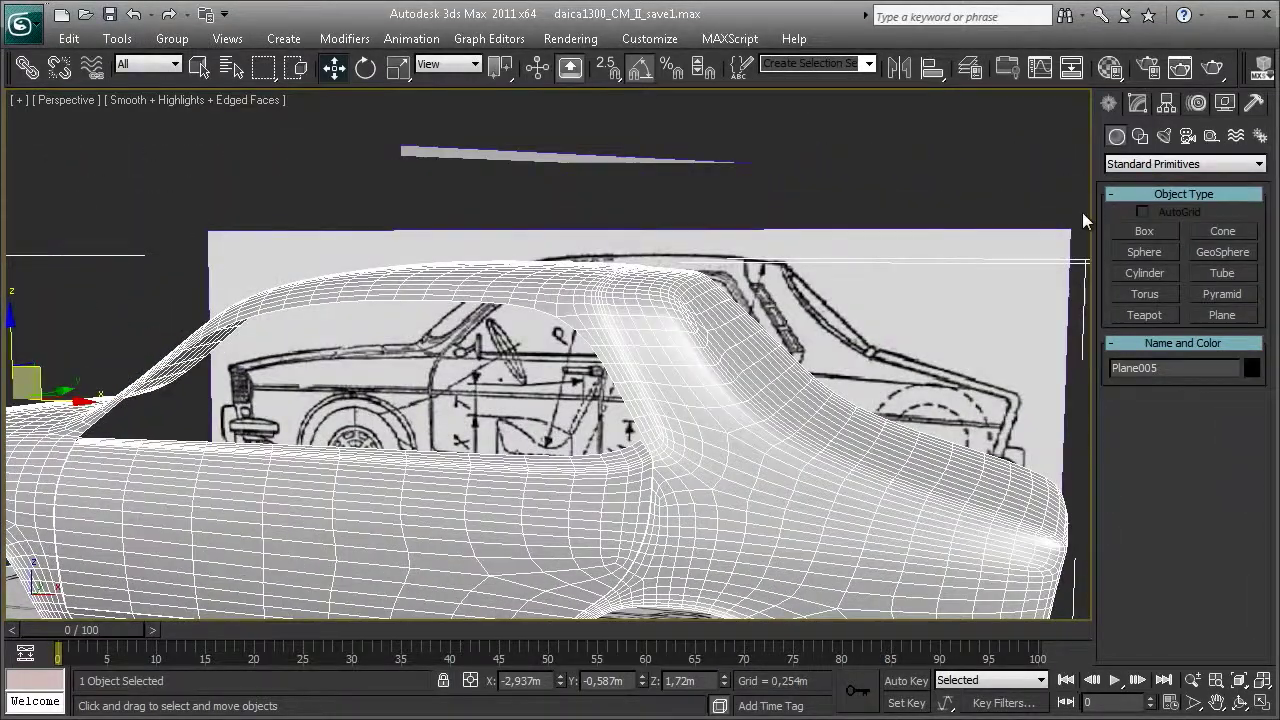
# - At Editable Poly edge level, select the edges crossing the roof strip near the rear window
pyautogui.click(1137, 103)
pyautogui.click(1155, 200)
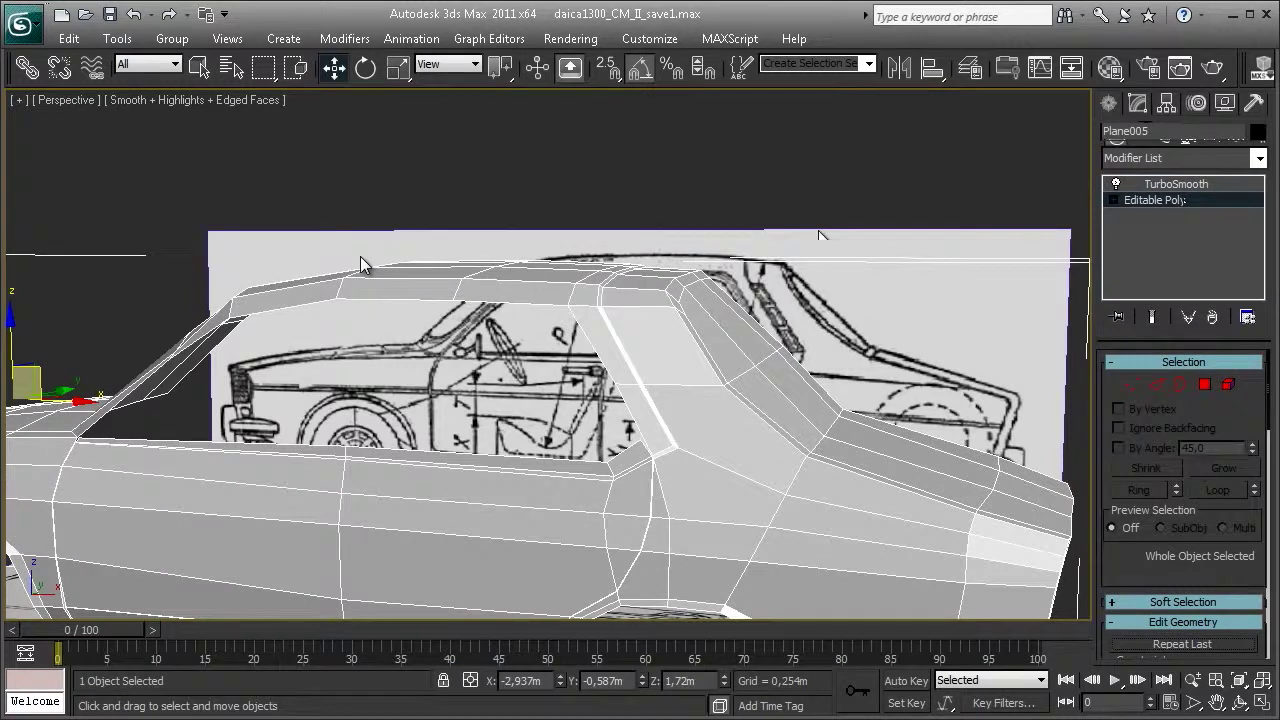
pyautogui.keyDown('alt'); pyautogui.moveTo(362, 265); pyautogui.dragTo(562, 231, button='middle'); pyautogui.keyUp('alt')
pyautogui.scroll(3, 562, 231)
pyautogui.press('2')
pyautogui.press('F3')
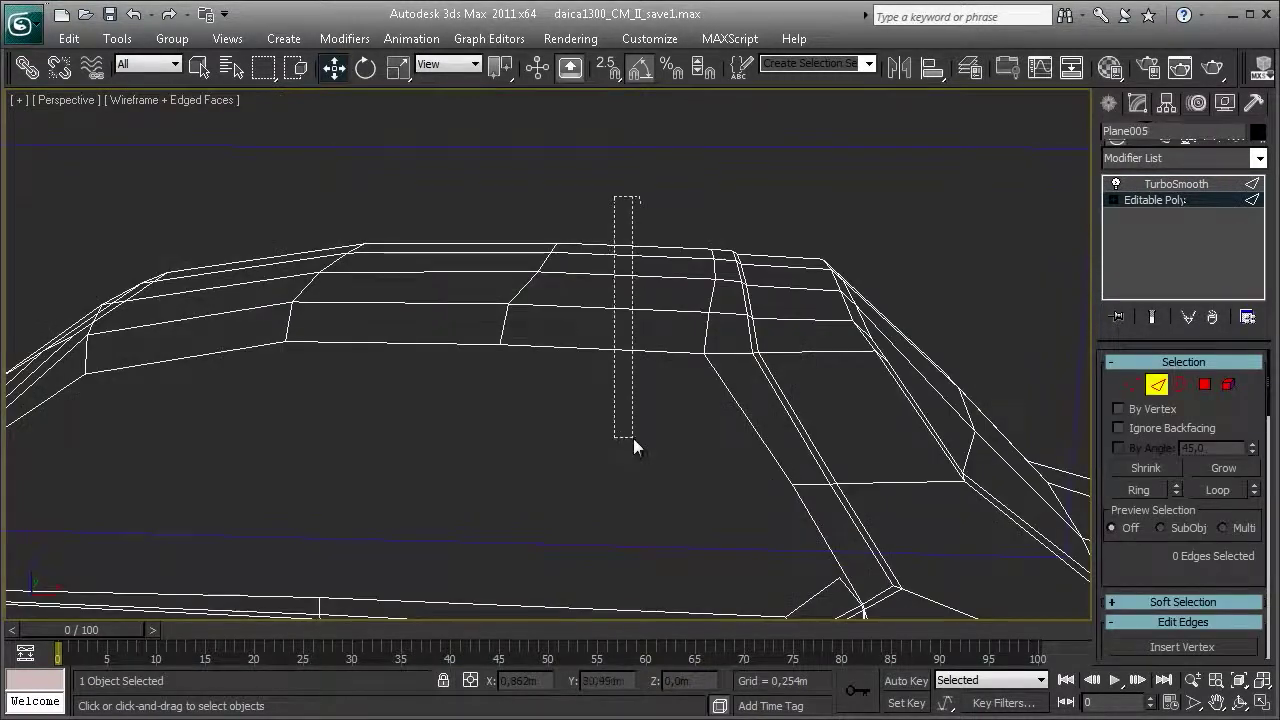
pyautogui.moveTo(633, 438); pyautogui.dragTo(633, 438)
pyautogui.press('F3')
# - Connect the selected roof edges with a single new edge loop, checked in front view
pyautogui.rightClick(625, 255)
pyautogui.click(438, 328)
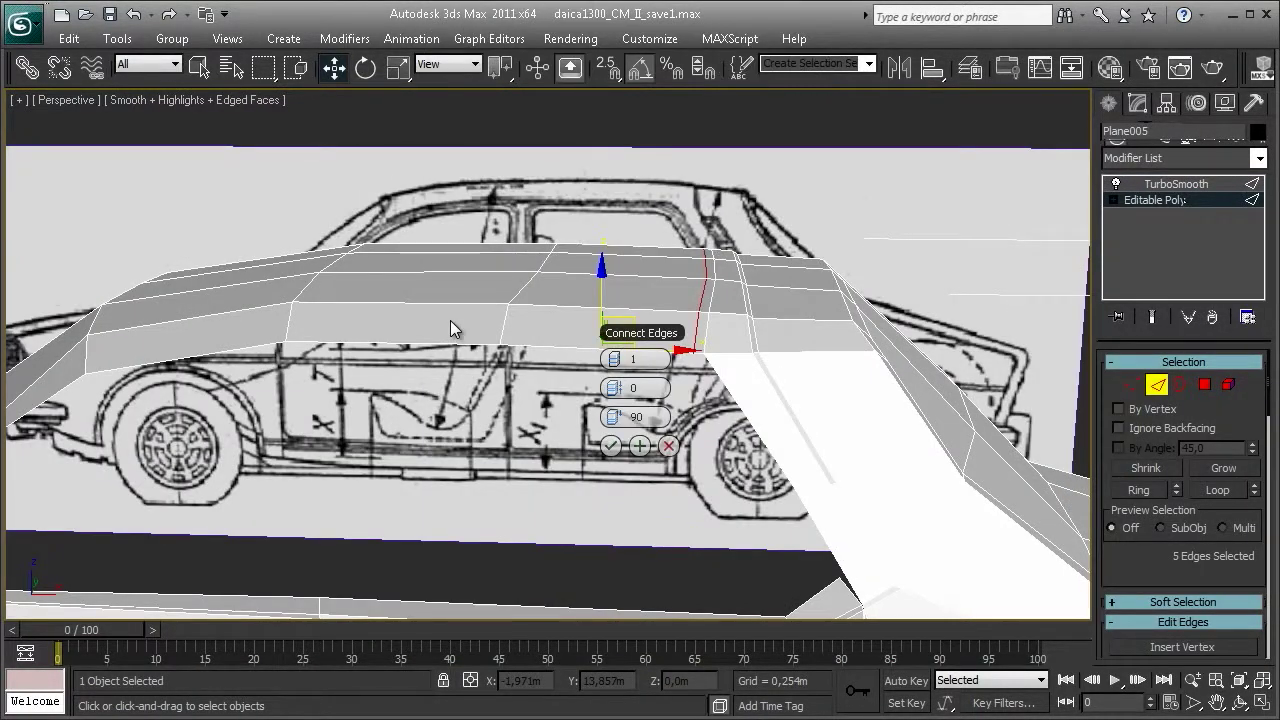
pyautogui.hotkey('alt', 'w')
pyautogui.middleClick(757, 277)
pyautogui.hotkey('alt', 'w')
pyautogui.moveTo(663, 251)
pyautogui.mouseDown(button='middle')
pyautogui.moveTo(675, 232)
pyautogui.moveTo(505, 254)
pyautogui.mouseUp(button='middle')
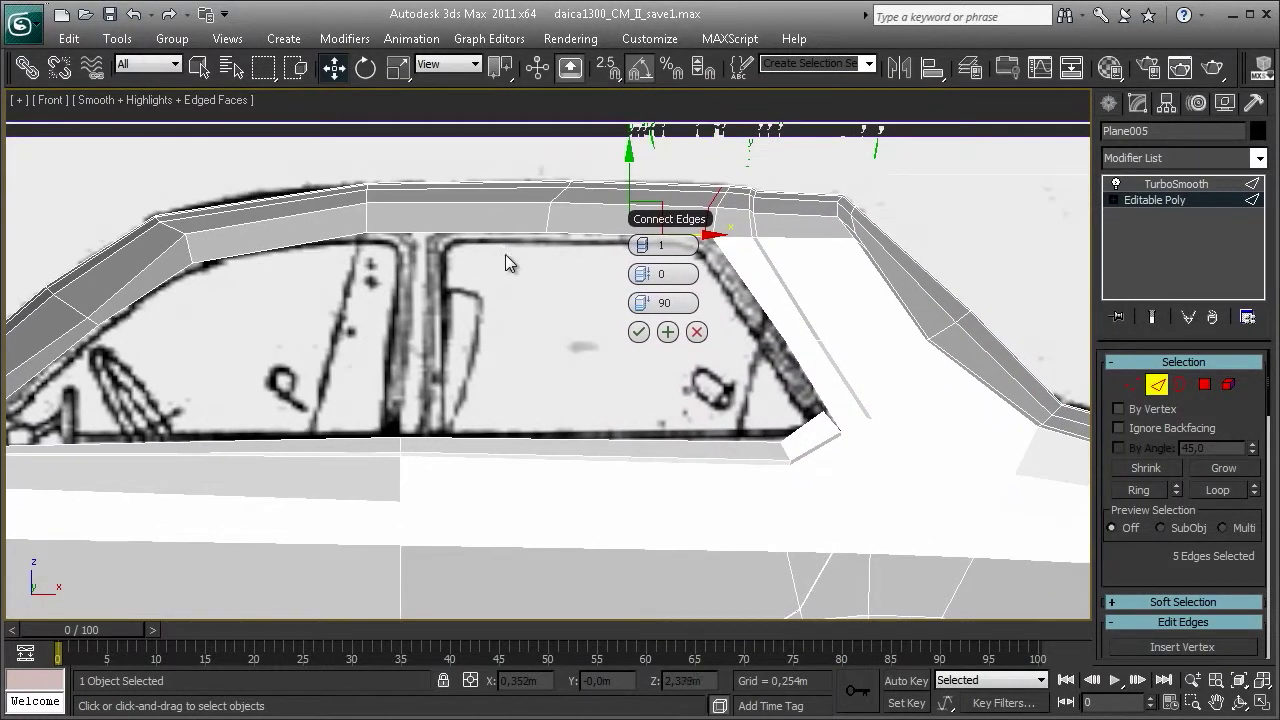
pyautogui.click(639, 331)
# - Slide the new roof edges slightly left along X and redisplay the smoothed roof
pyautogui.scroll(2, 826, 196)
pyautogui.moveTo(809, 179); pyautogui.dragTo(732, 175)
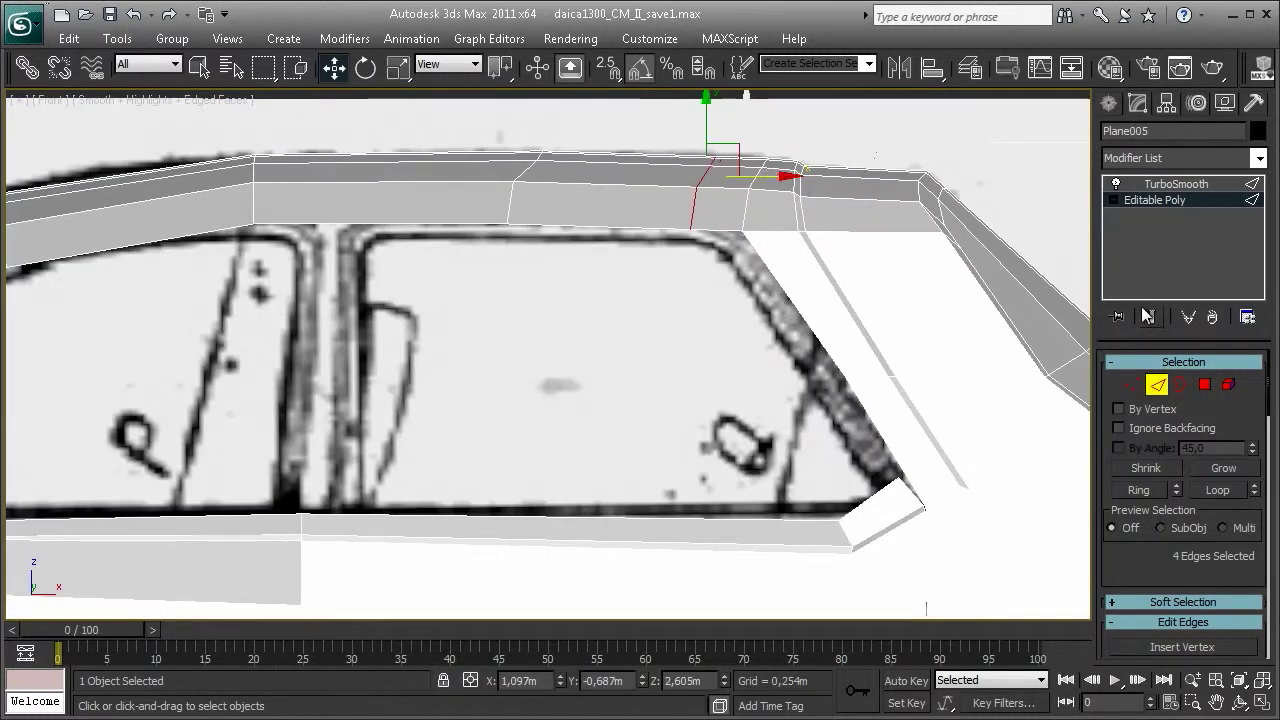
pyautogui.click(1166, 185)
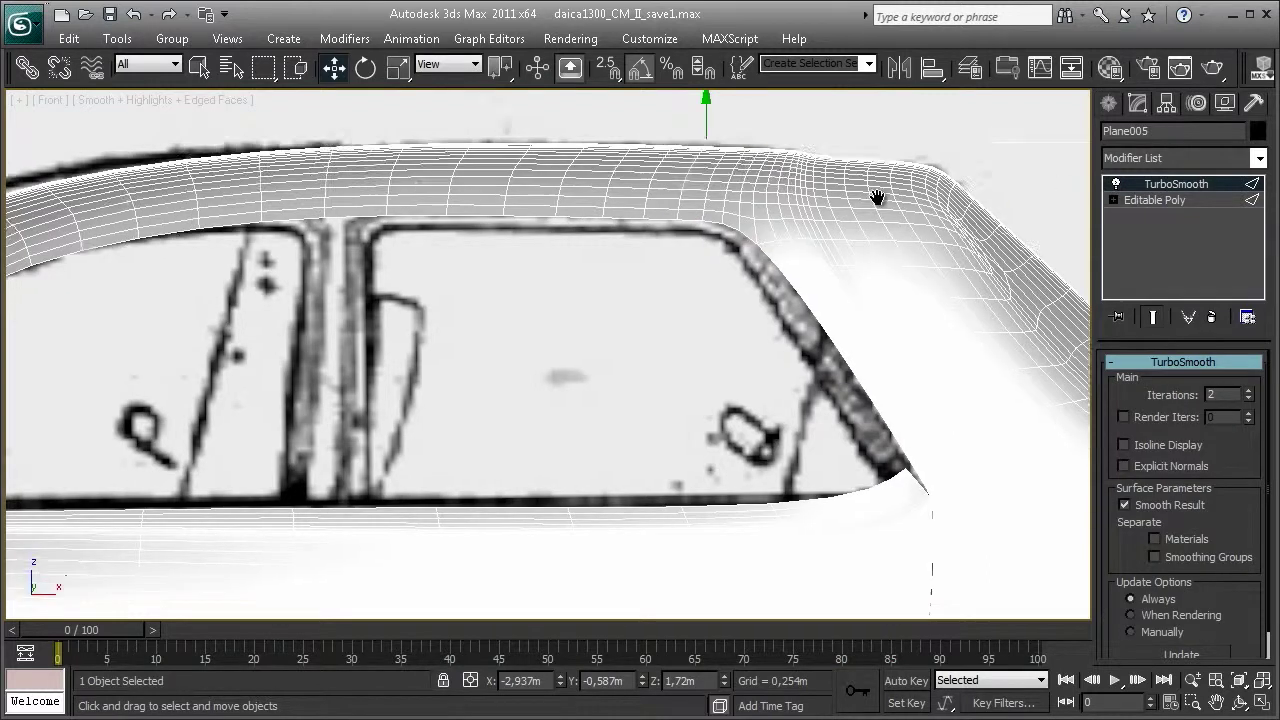
# - Pan along the roof line to the rear window and reselect the car body
pyautogui.scroll(-2, 592, 263)
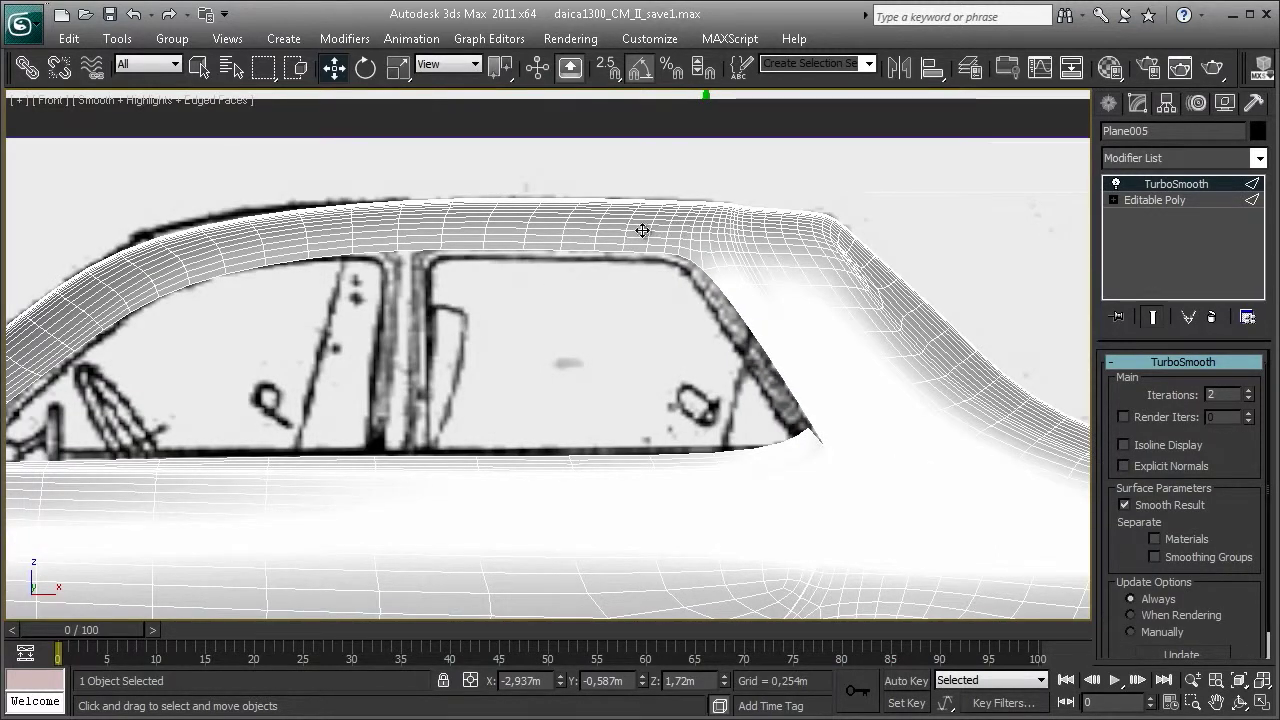
pyautogui.moveTo(737, 238); pyautogui.dragTo(850, 240, button='middle')
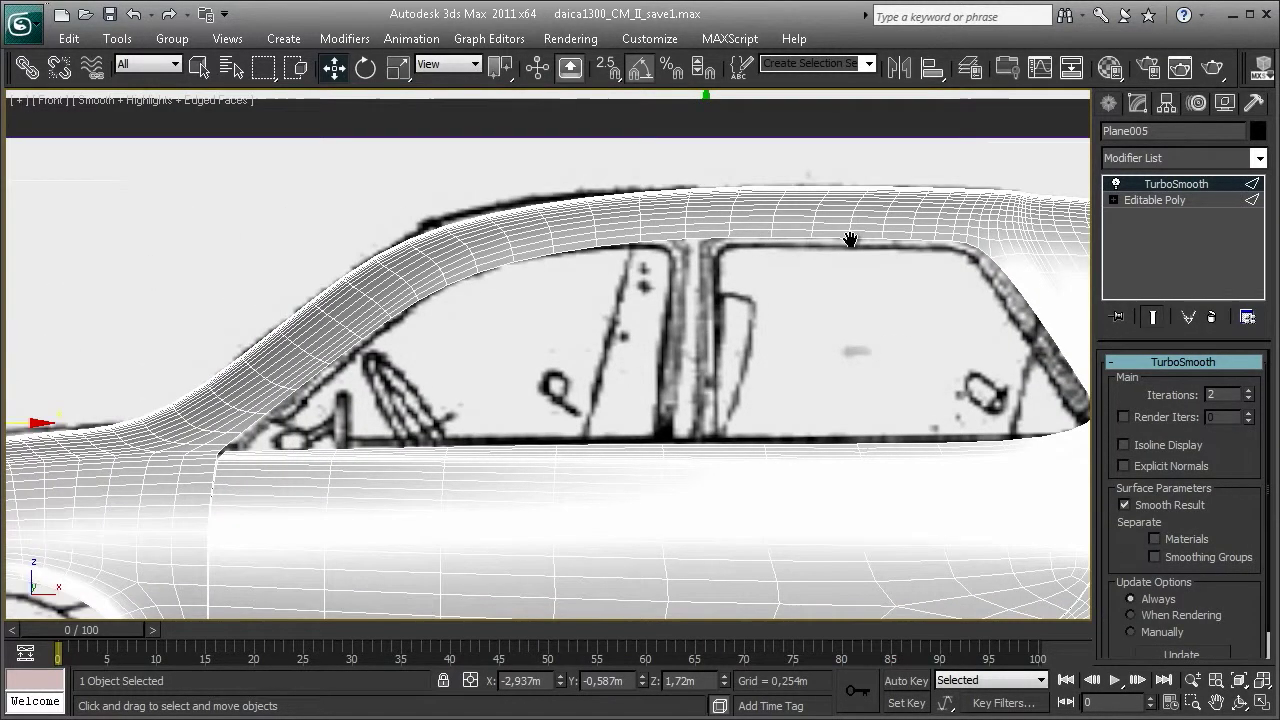
pyautogui.moveTo(951, 222); pyautogui.dragTo(806, 194, button='middle')
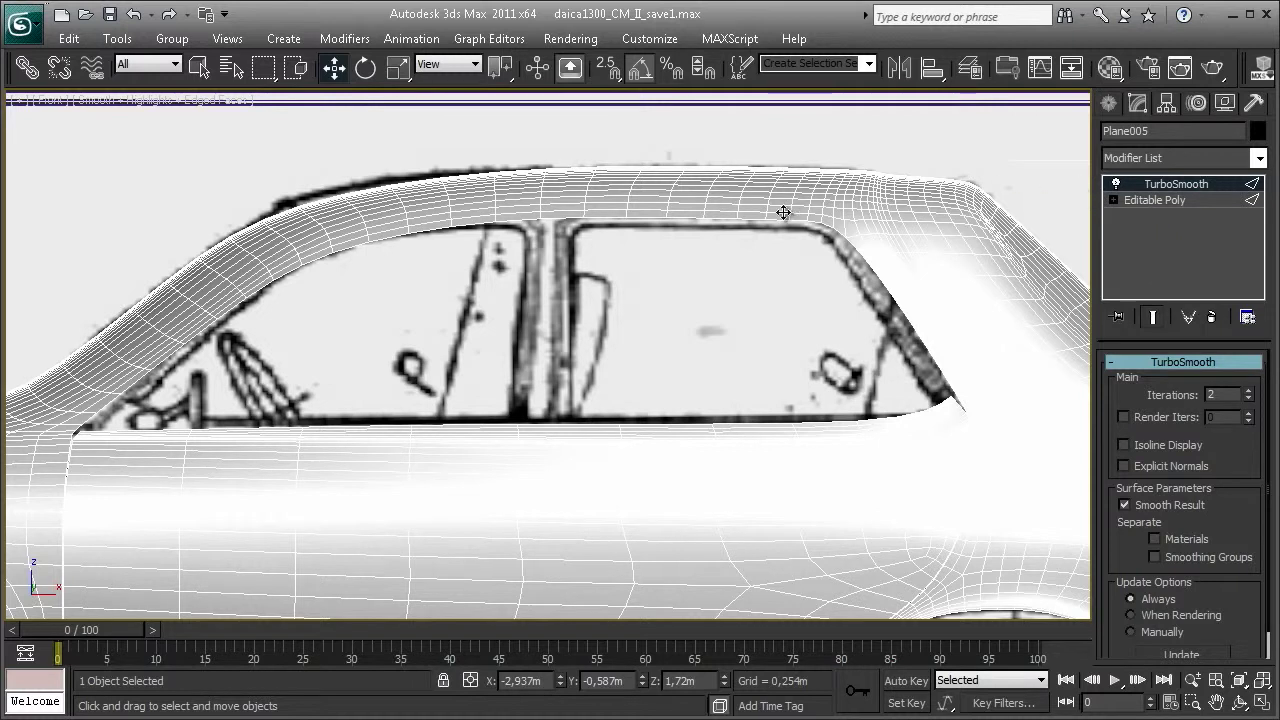
pyautogui.scroll(-4, 800, 210)
pyautogui.scroll(-3, 826, 177)
pyautogui.click(818, 155)
pyautogui.scroll(-2, 811, 140)
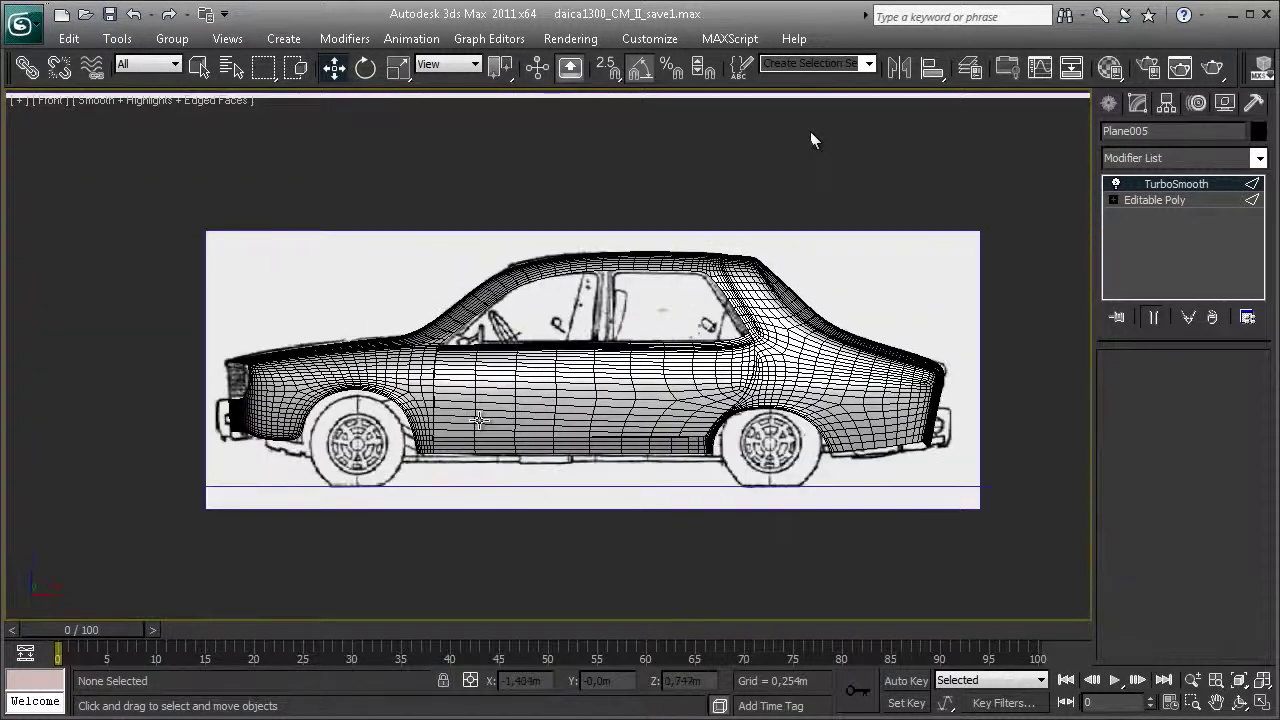
pyautogui.click(478, 420)
pyautogui.scroll(5, 520, 390)
# - Apply the 13 - Default material to the car body and return to Perspective view
pyautogui.press('alt')
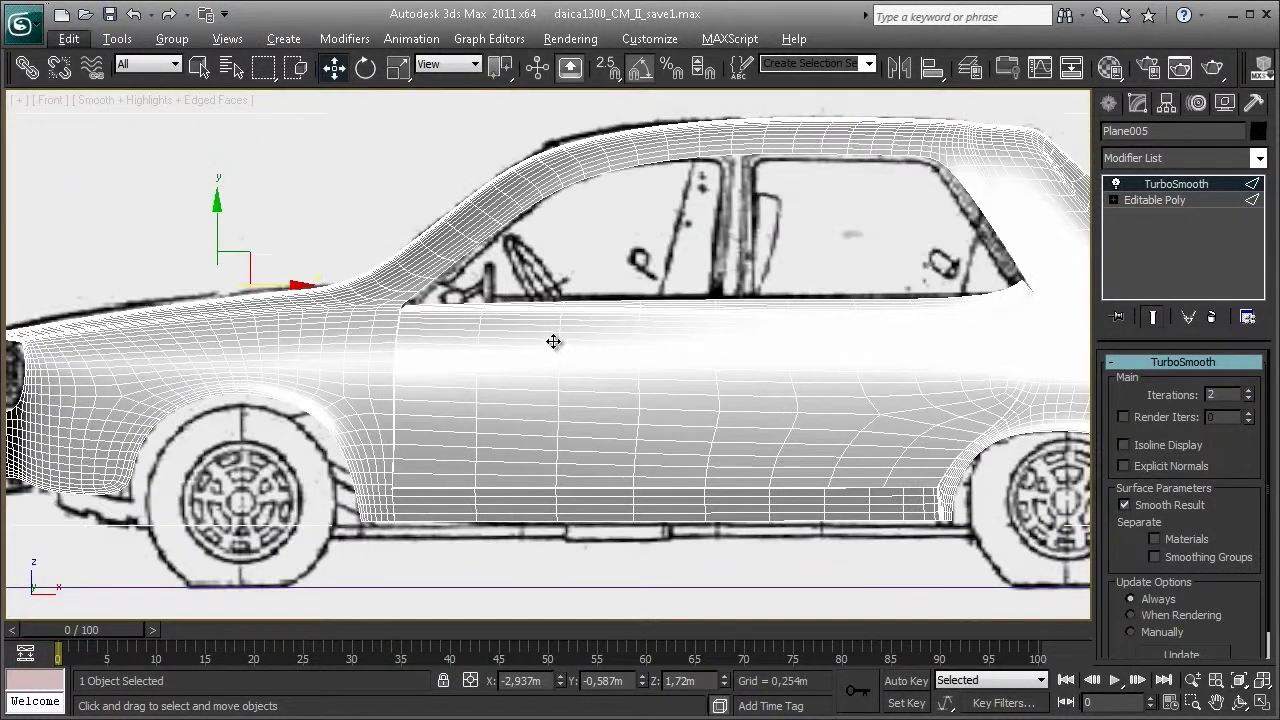
pyautogui.press('m')
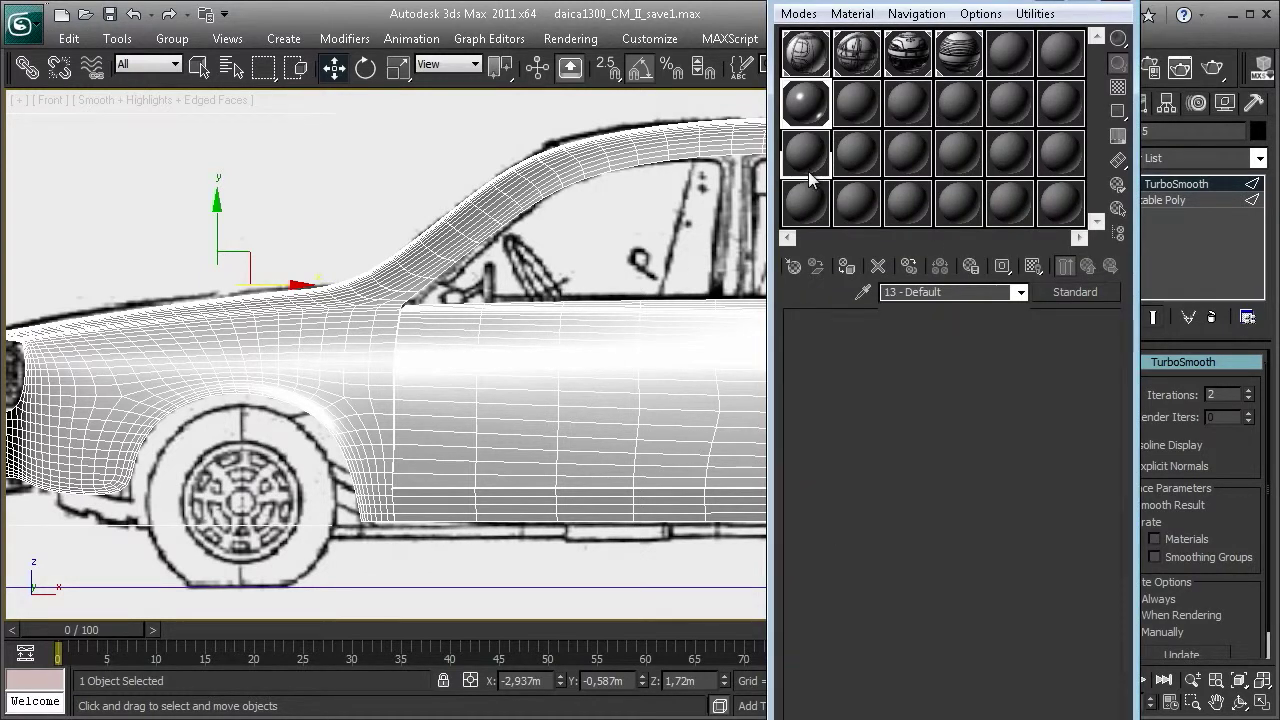
pyautogui.click(846, 268)
pyautogui.click(1117, 5)
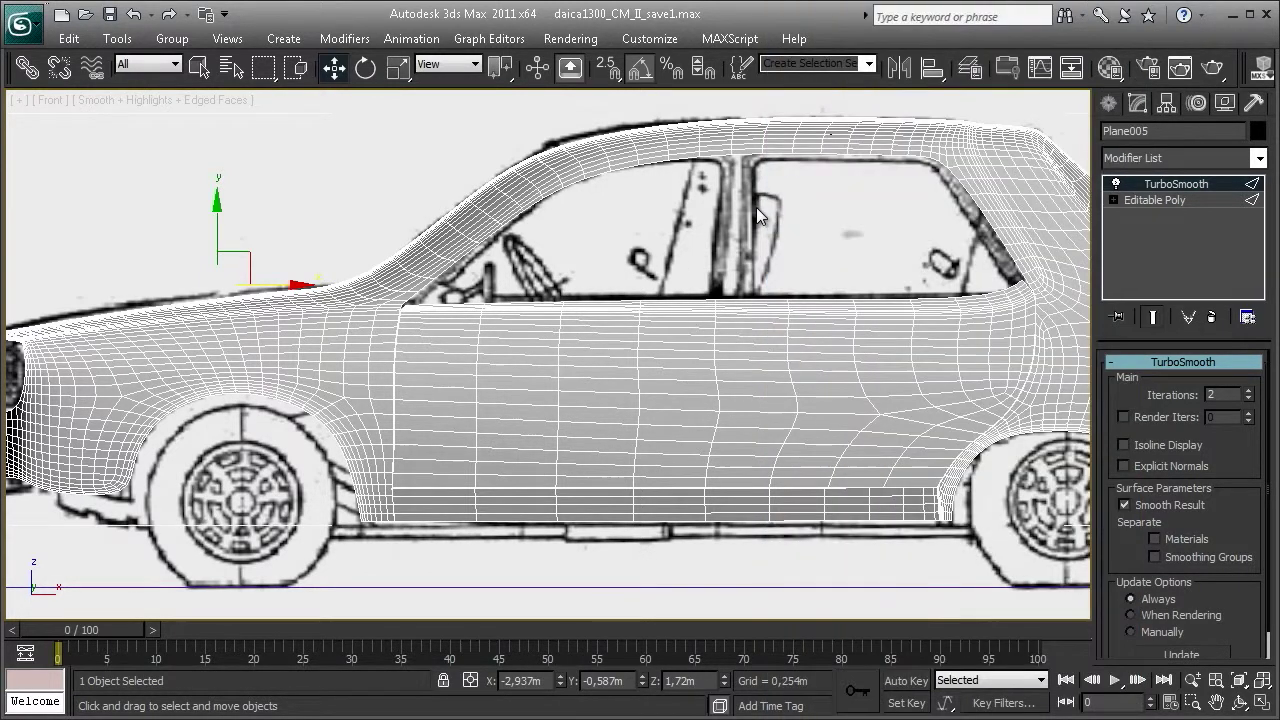
pyautogui.press('p')
pyautogui.scroll(-3, 764, 192)
pyautogui.hotkey('alt', 'w')
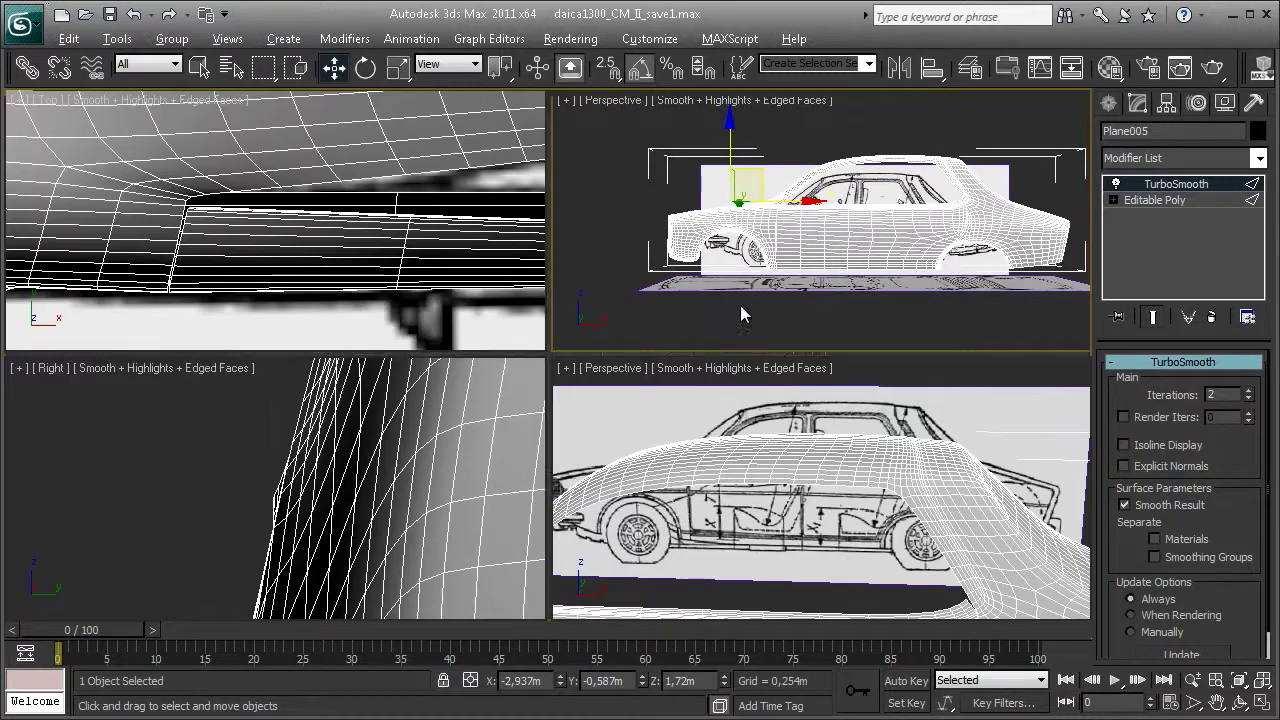
pyautogui.hotkey('alt', 'w')
pyautogui.keyDown('alt'); pyautogui.moveTo(869, 411); pyautogui.dragTo(699, 372, button='middle'); pyautogui.keyUp('alt')
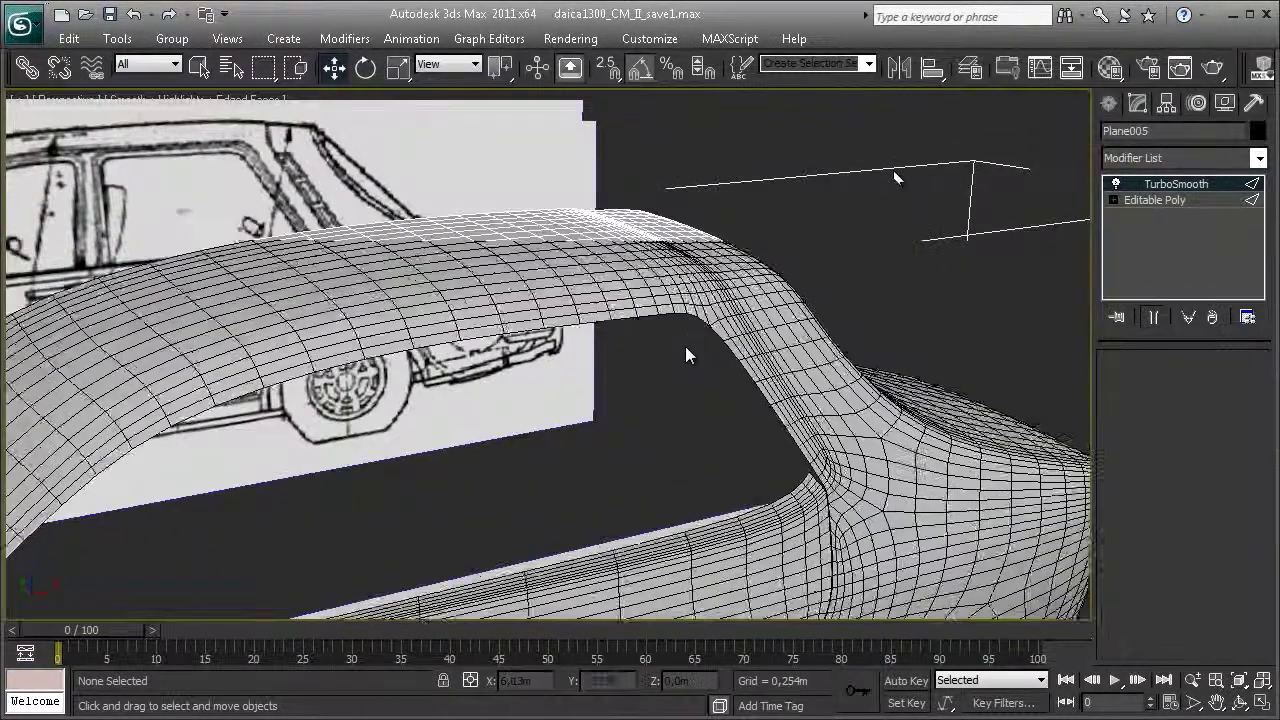
pyautogui.click(685, 346)
pyautogui.moveTo(728, 306)
pyautogui.keyDown('alt'); pyautogui.mouseDown(button='middle')
pyautogui.moveTo(580, 276)
pyautogui.moveTo(531, 317)
pyautogui.moveTo(589, 323)
pyautogui.moveTo(503, 291)
pyautogui.mouseUp(button='middle'); pyautogui.keyUp('alt')
pyautogui.click(503, 291)
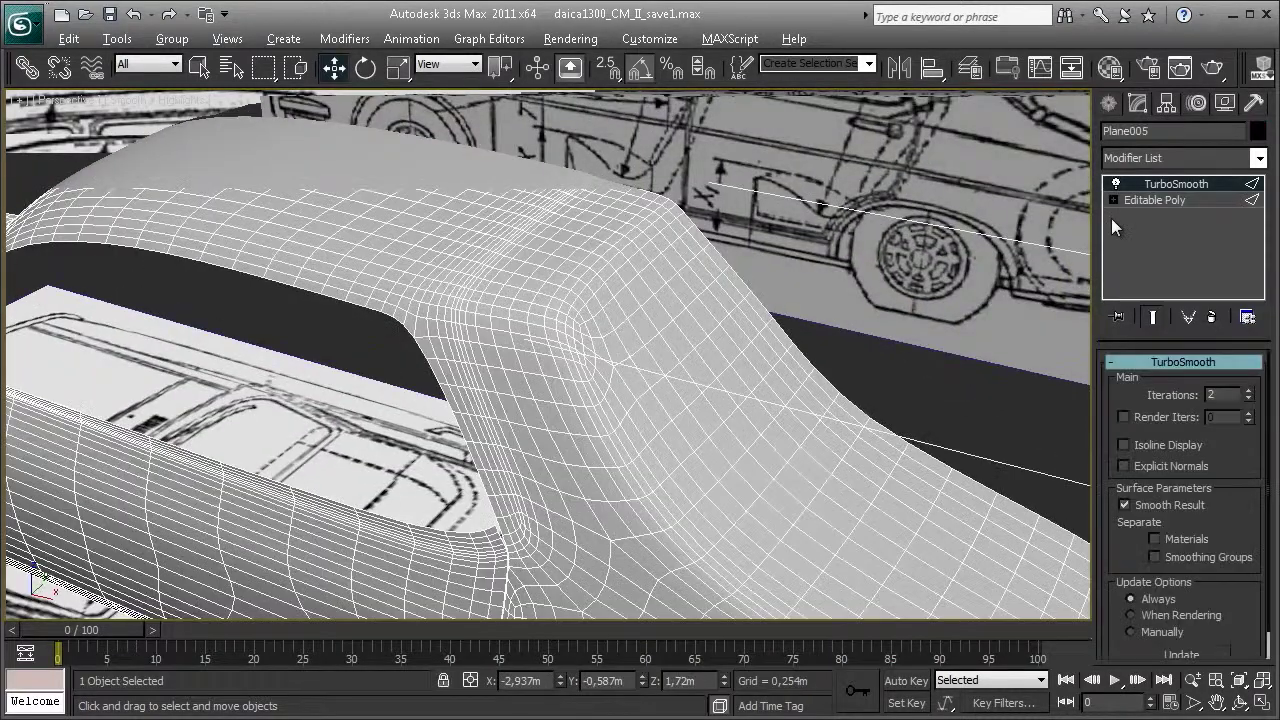
pyautogui.click(1164, 203)
pyautogui.moveTo(396, 366)
pyautogui.keyDown('alt'); pyautogui.mouseDown(button='middle')
pyautogui.moveTo(280, 417)
pyautogui.moveTo(600, 300)
pyautogui.mouseUp(button='middle'); pyautogui.keyUp('alt')
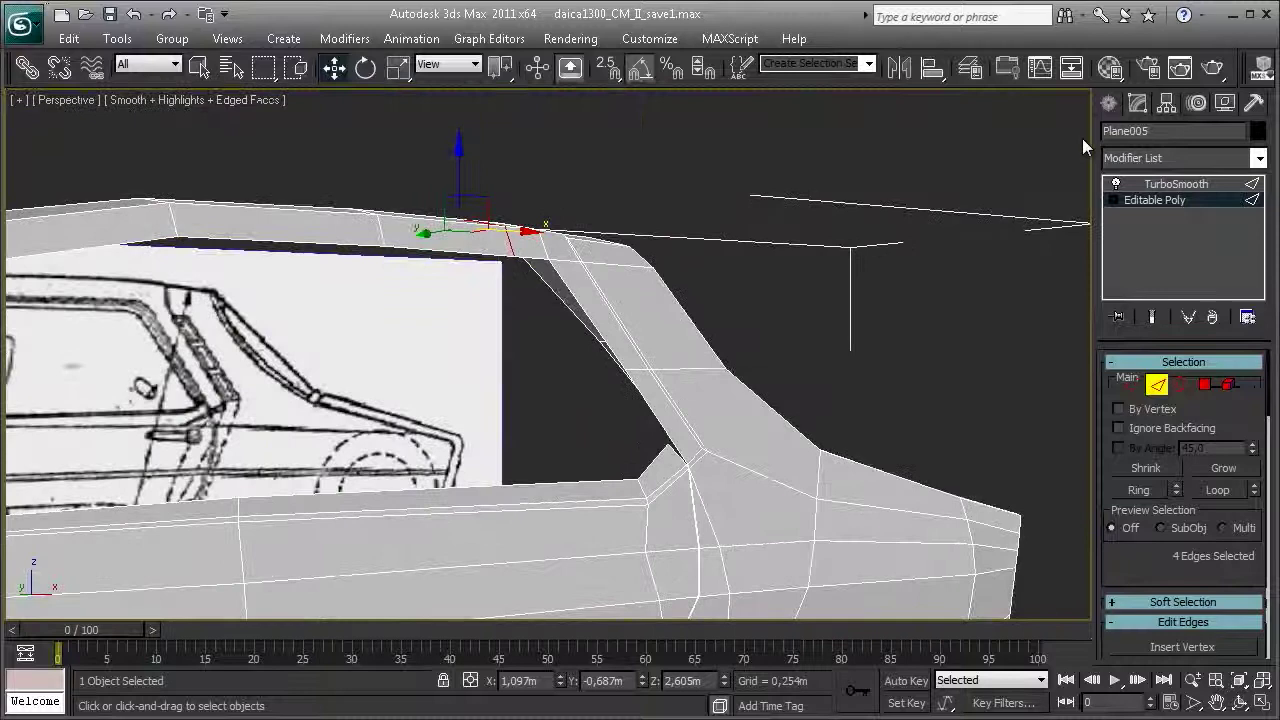
pyautogui.click(1176, 184)
pyautogui.click(805, 222)
pyautogui.moveTo(805, 222)
pyautogui.keyDown('alt'); pyautogui.mouseDown(button='middle')
pyautogui.moveTo(718, 311)
pyautogui.moveTo(670, 331)
pyautogui.moveTo(767, 315)
pyautogui.moveTo(810, 278)
pyautogui.moveTo(756, 275)
pyautogui.moveTo(820, 288)
pyautogui.mouseUp(button='middle'); pyautogui.keyUp('alt')
pyautogui.keyDown('alt'); pyautogui.moveTo(703, 308); pyautogui.dragTo(666, 258, button='middle'); pyautogui.keyUp('alt')
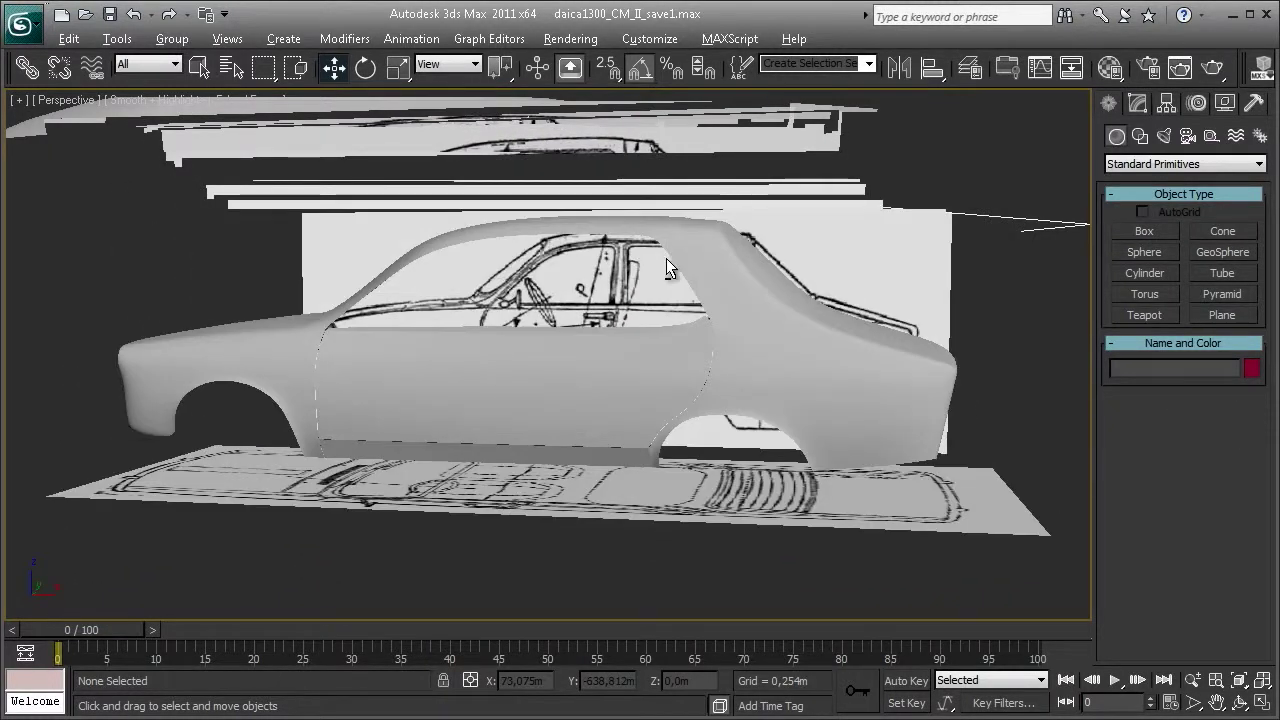
pyautogui.moveTo(530, 312)
pyautogui.keyDown('alt'); pyautogui.mouseDown(button='middle')
pyautogui.moveTo(658, 371)
pyautogui.moveTo(614, 423)
pyautogui.moveTo(572, 428)
pyautogui.moveTo(648, 380)
pyautogui.moveTo(515, 436)
pyautogui.moveTo(646, 358)
pyautogui.mouseUp(button='middle'); pyautogui.keyUp('alt')
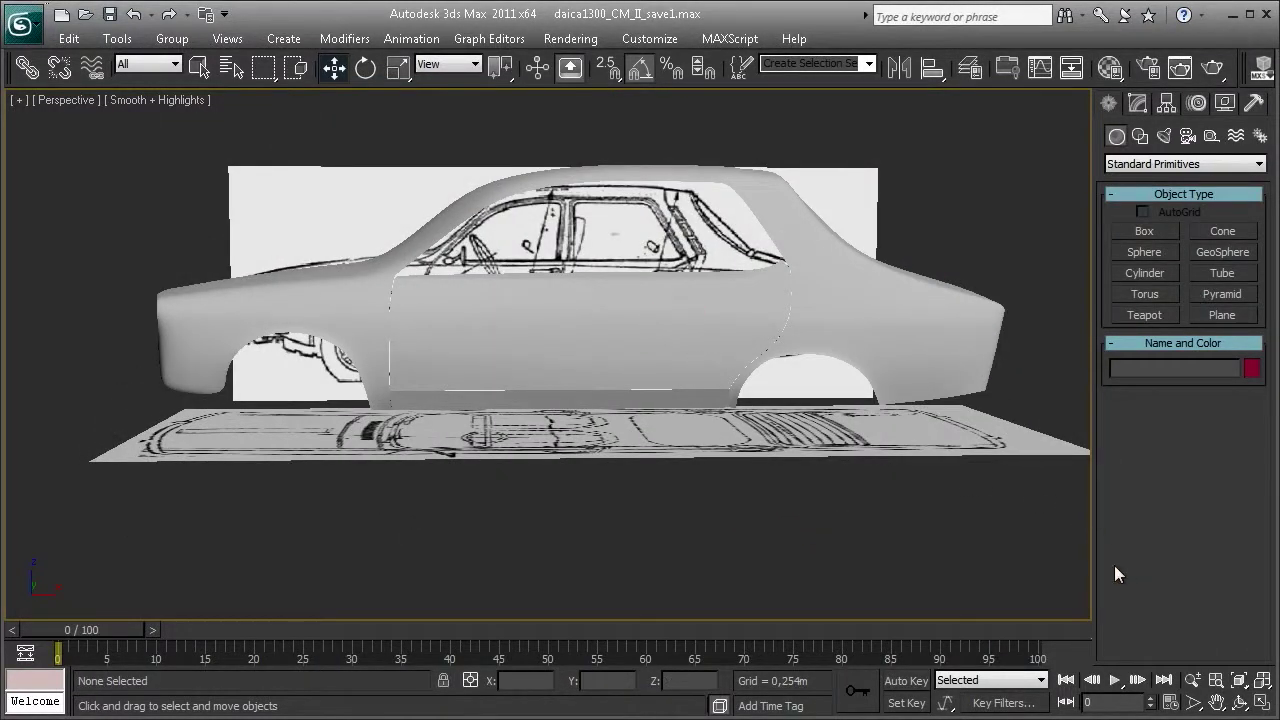
pyautogui.keyDown('alt'); pyautogui.moveTo(646, 358); pyautogui.dragTo(599, 380, button='middle'); pyautogui.keyUp('alt')
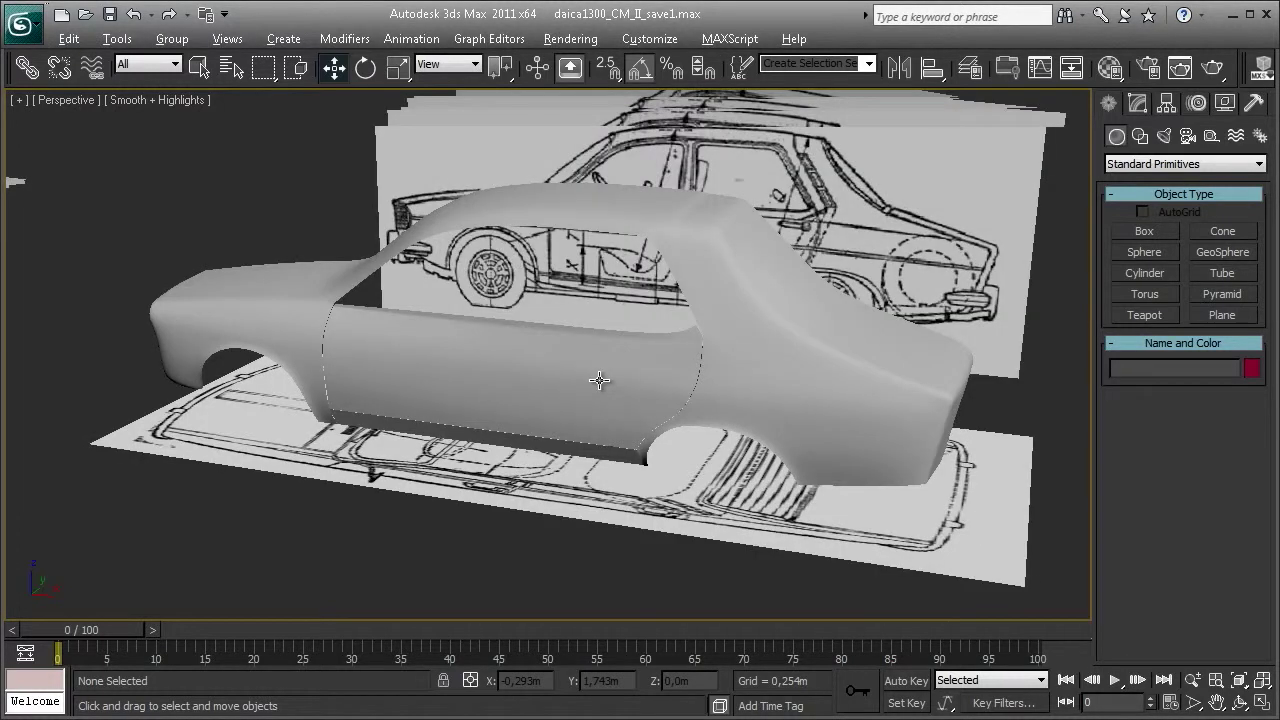